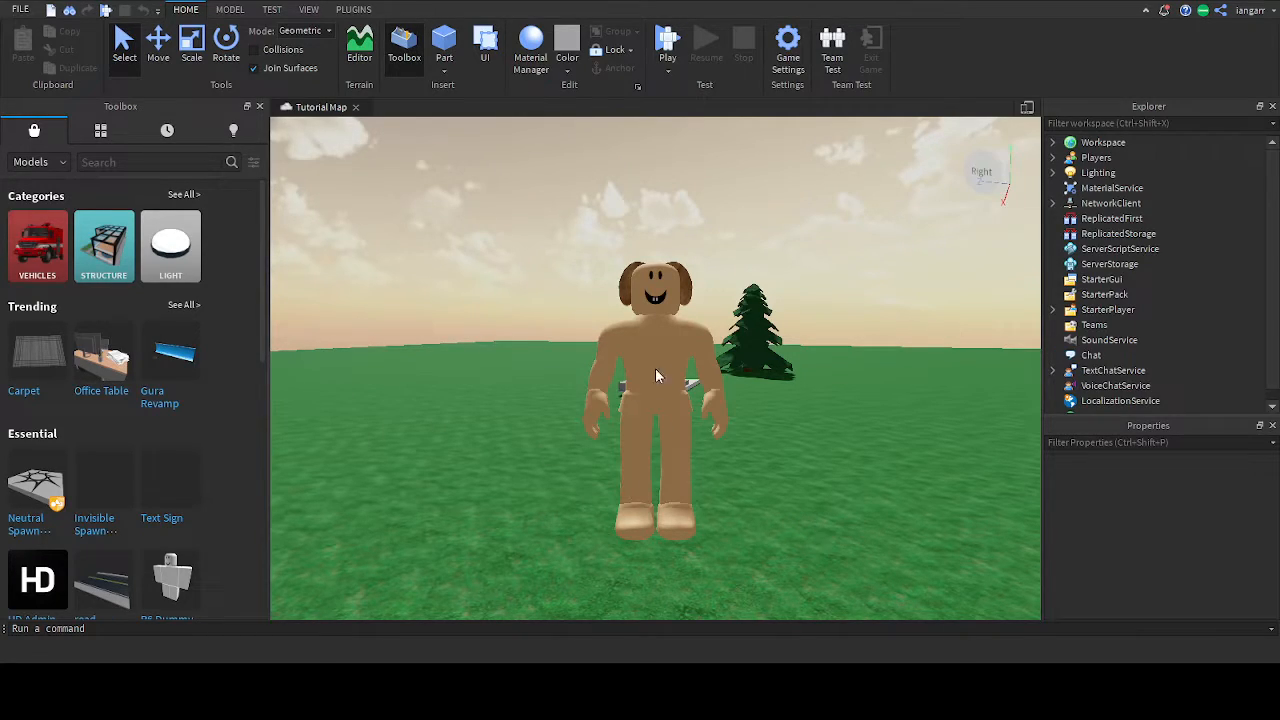
# Look over the map around the pine tree, the spawn platform and the small grey block model.
pyautogui.moveTo(676, 312); pyautogui.dragTo(676, 312, button='right')
pyautogui.press('w')
pyautogui.press('a')
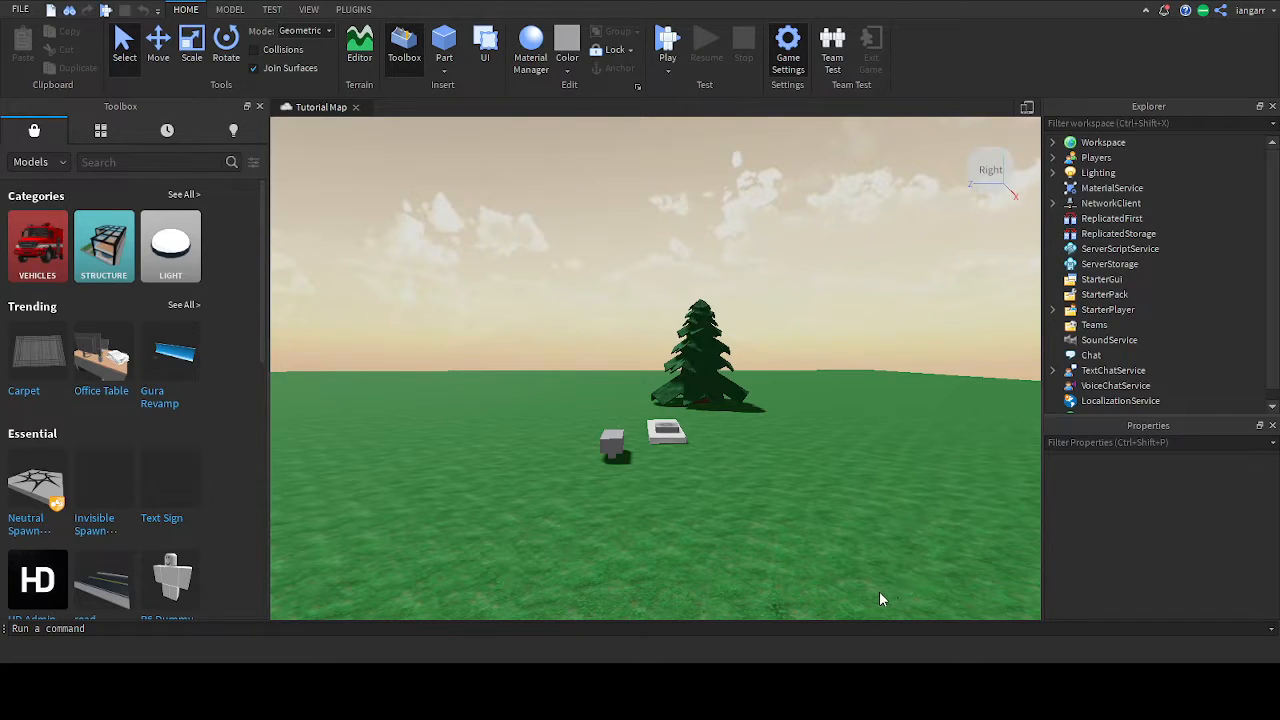
pyautogui.moveTo(669, 250); pyautogui.dragTo(669, 251, button='right')
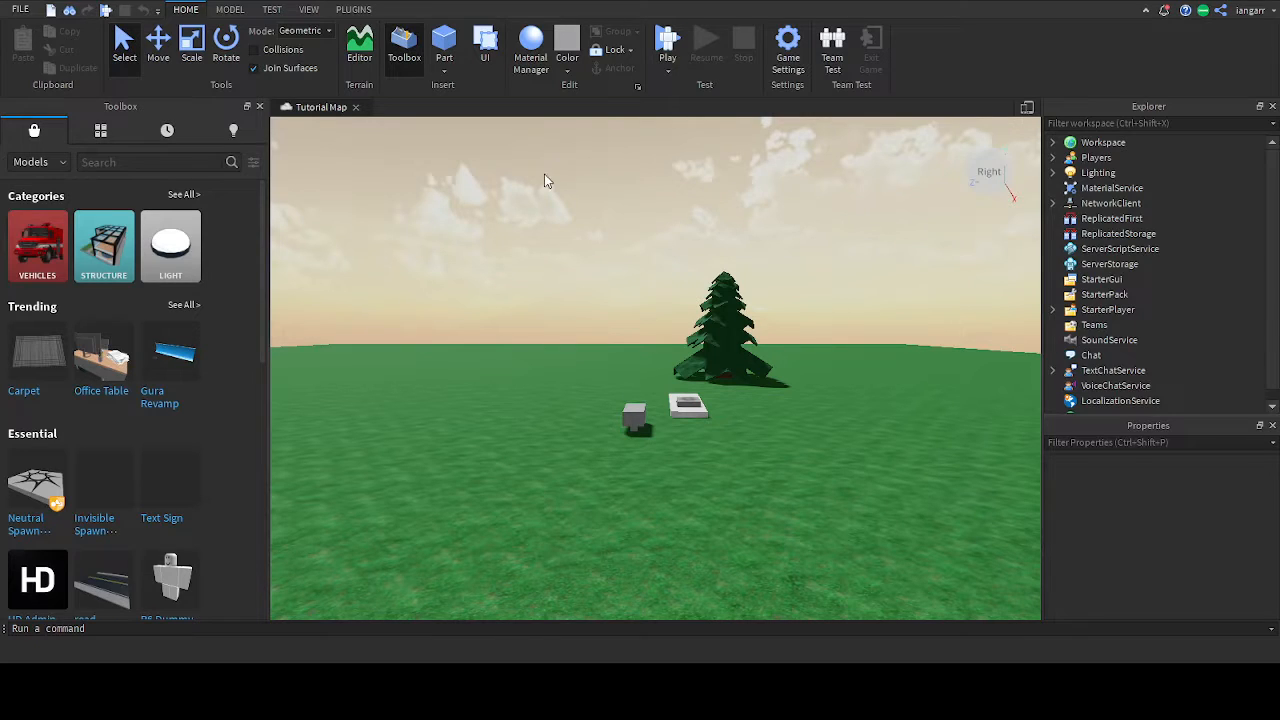
pyautogui.moveTo(744, 234); pyautogui.dragTo(744, 237, button='right')
pyautogui.press('a')
pyautogui.moveTo(668, 257); pyautogui.dragTo(685, 291, button='right')
pyautogui.press('s')
pyautogui.press('a')
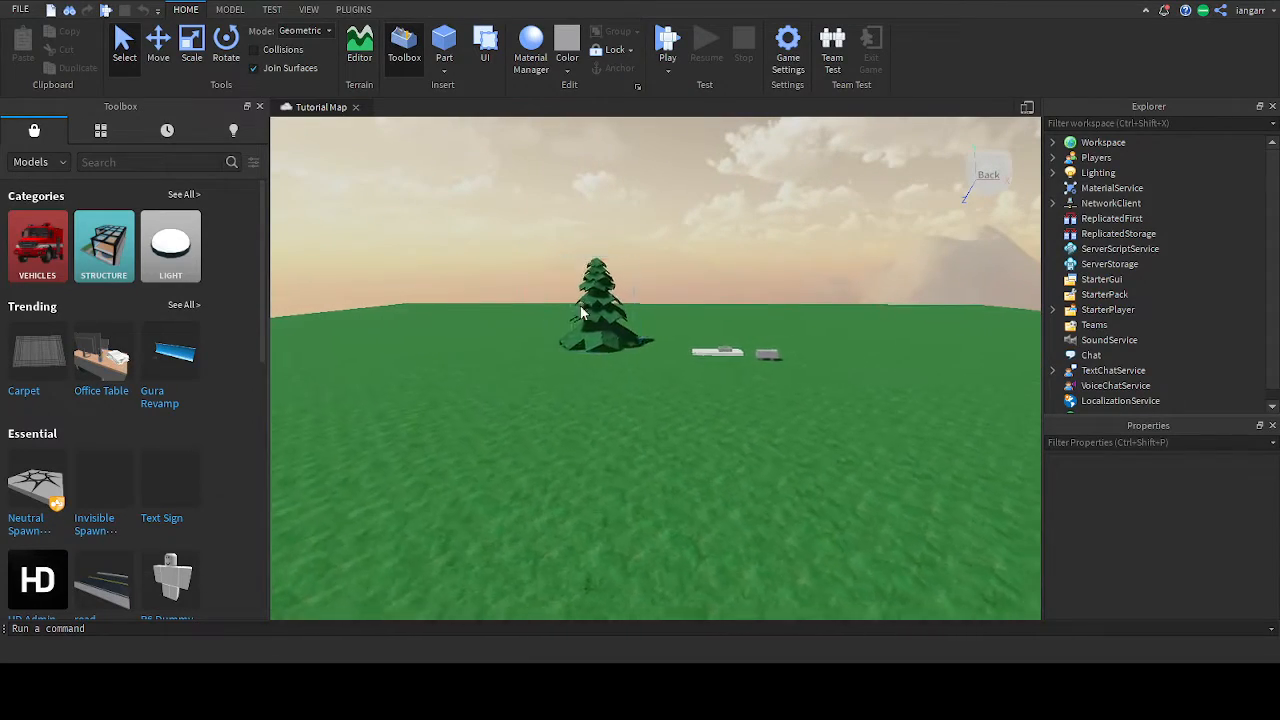
# Move the small grey block model across the grass to a spot in front of the spawn platform.
pyautogui.press('w')
pyautogui.click(748, 352)
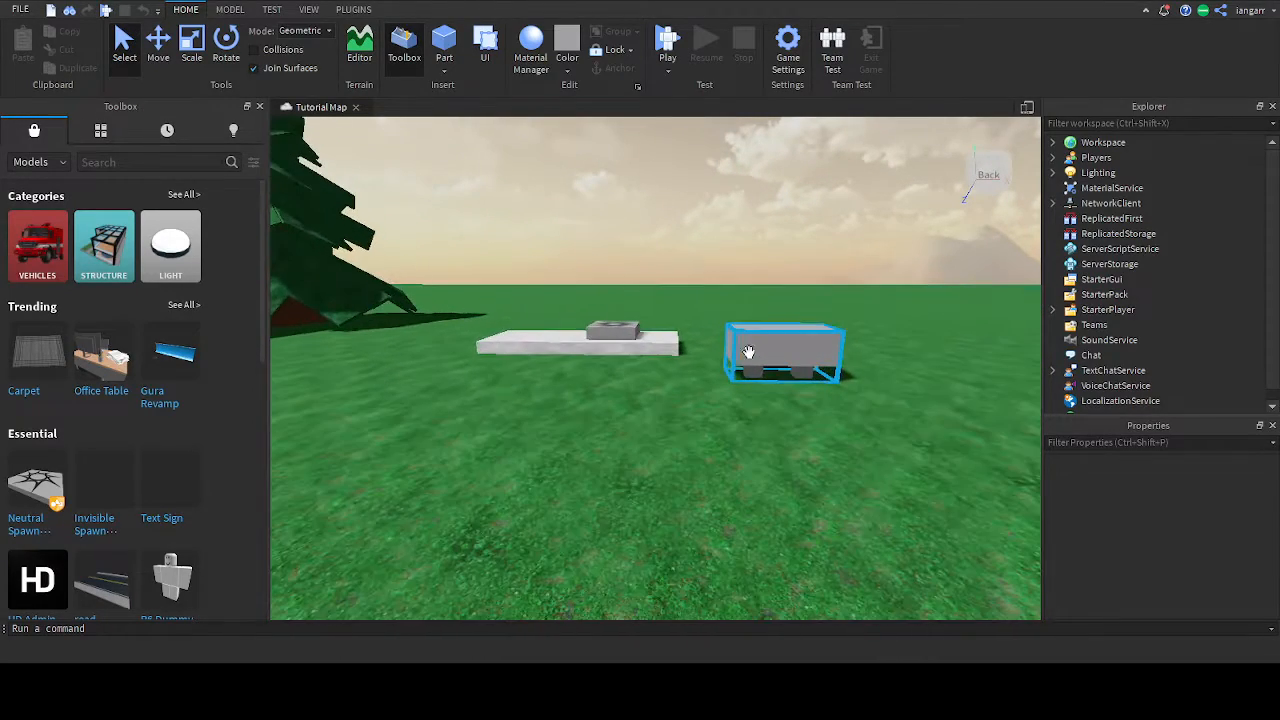
pyautogui.moveTo(748, 352); pyautogui.dragTo(558, 441)
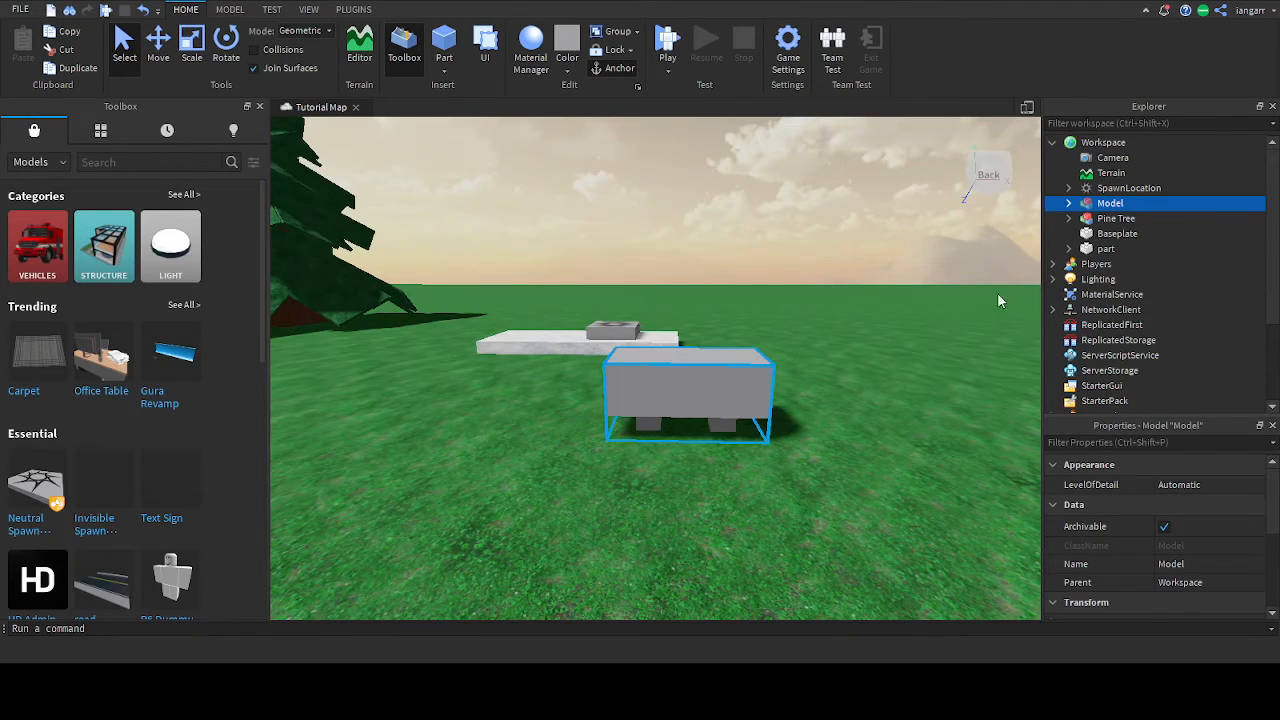
# Add a Script inside the grey block Model and insert a new line after its print("Hello world!") statement.
pyautogui.click(1068, 203)
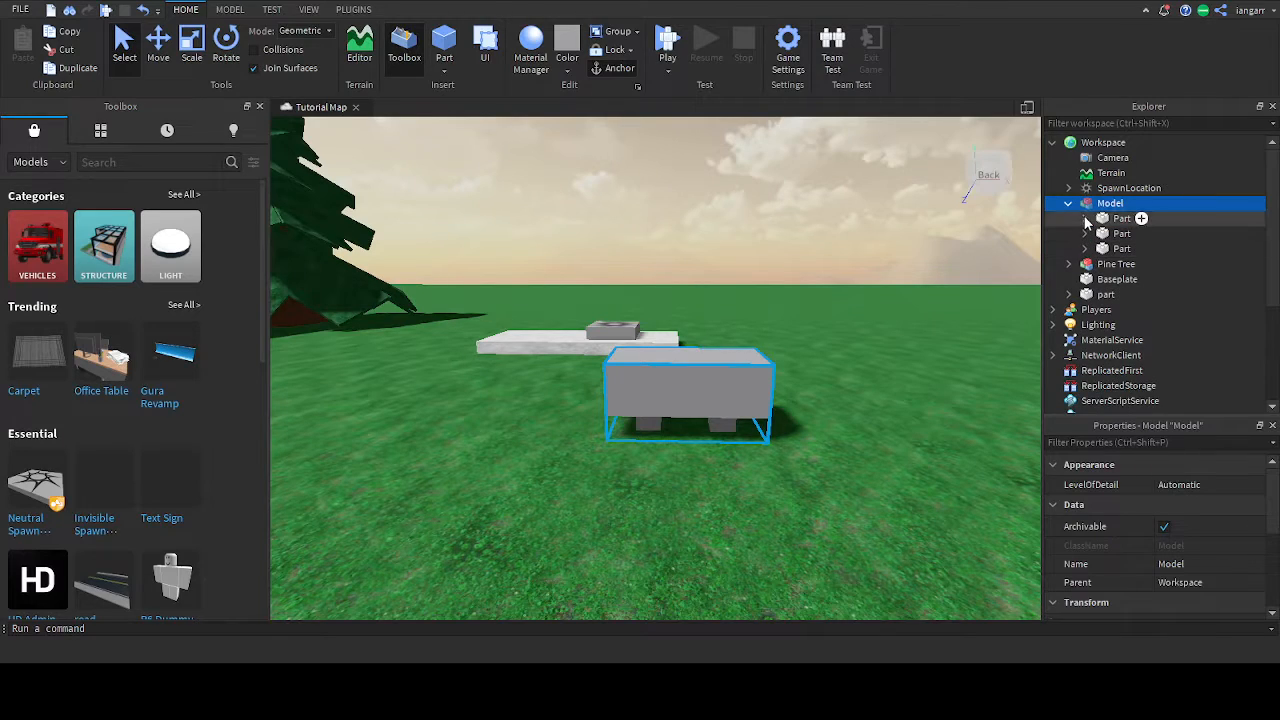
pyautogui.doubleClick(1099, 207)
pyautogui.click(1108, 204)
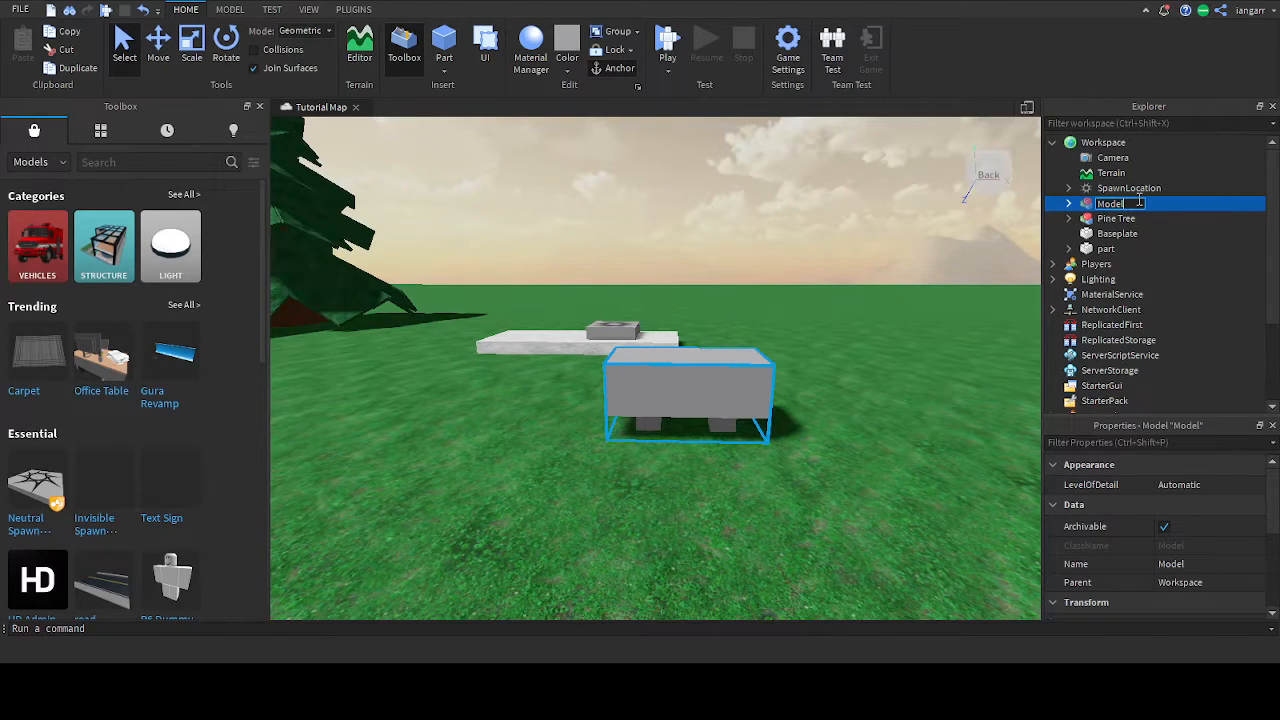
pyautogui.click(1068, 203)
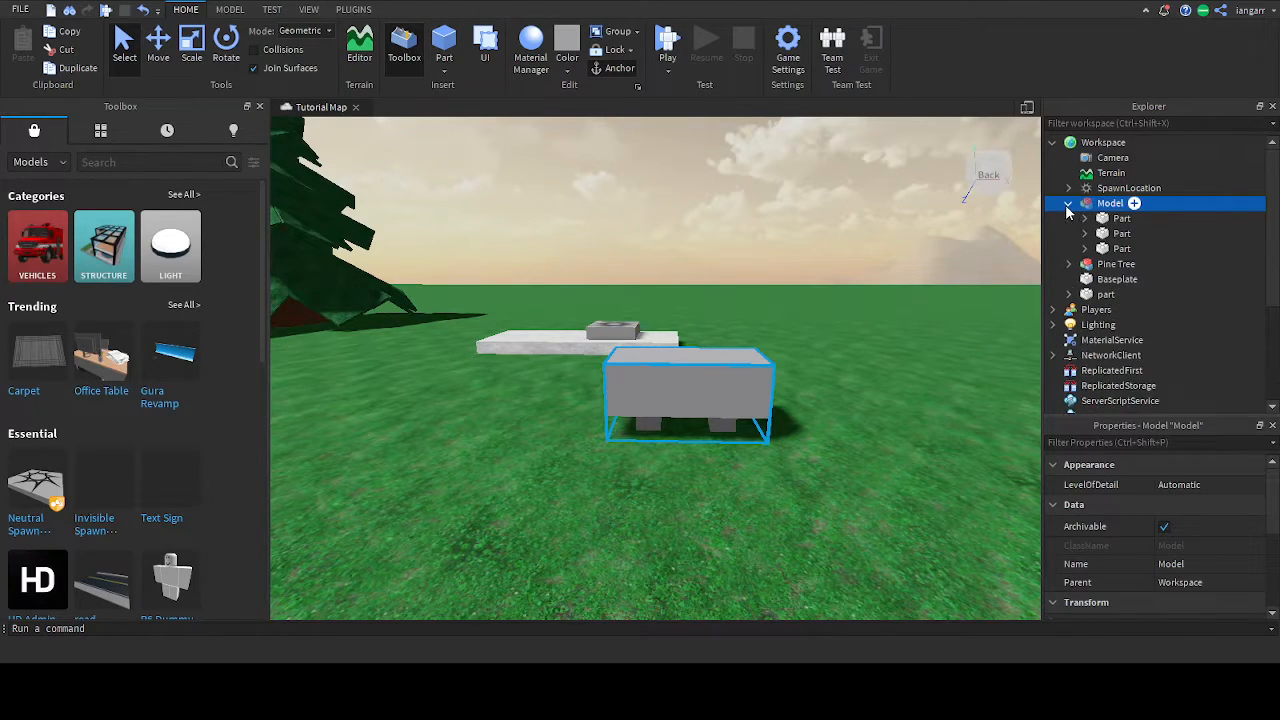
pyautogui.click(1134, 203)
pyautogui.click(1106, 298)
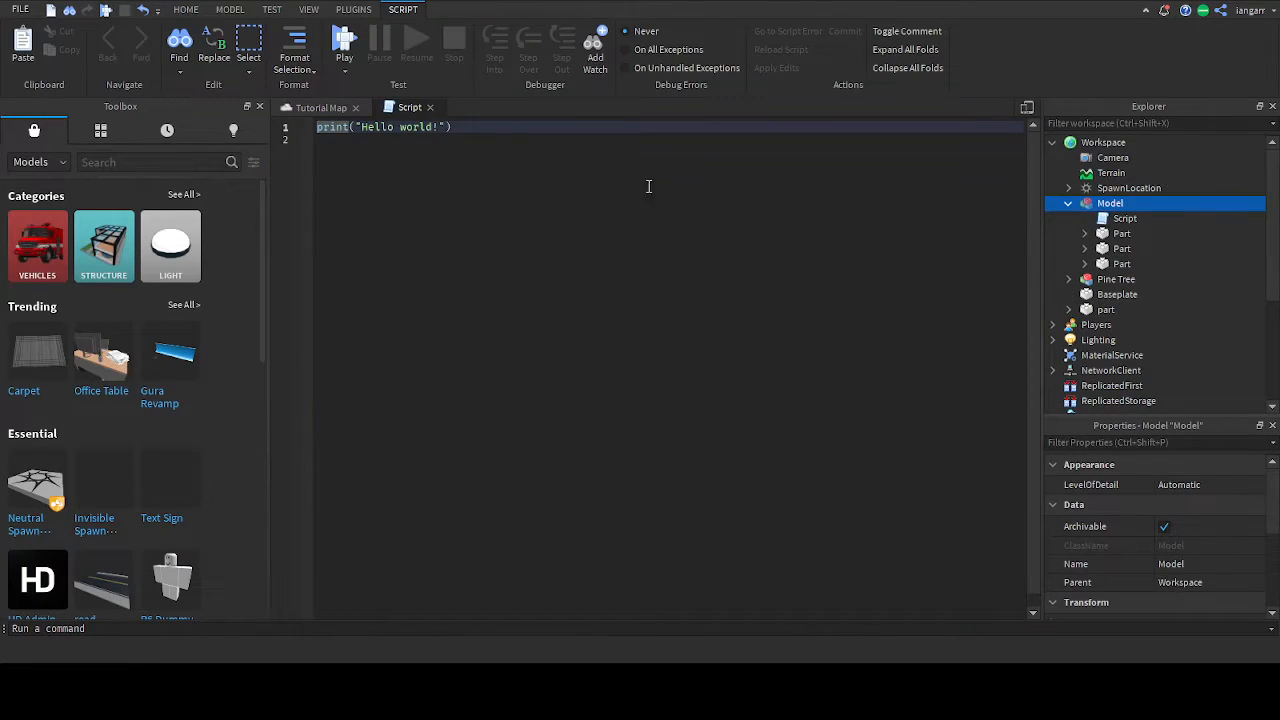
pyautogui.click(477, 130)
pyautogui.press('Return')
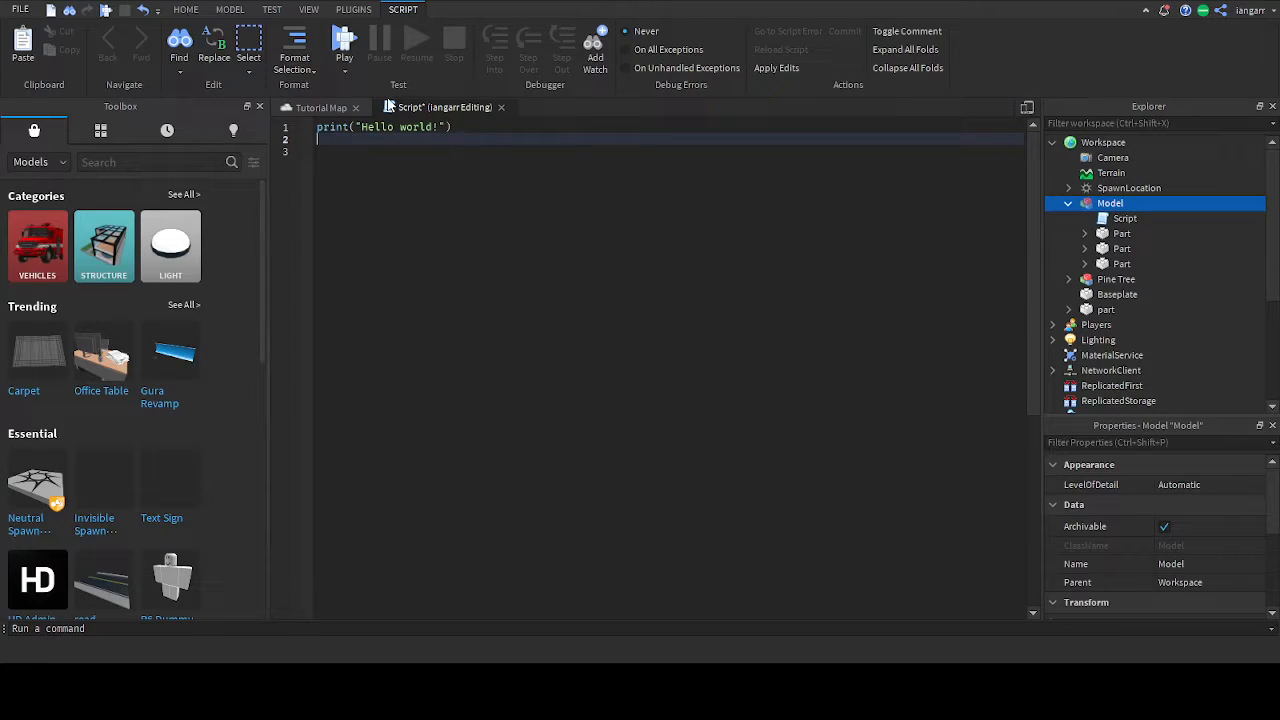
# Switch between the Script's code and the Tutorial Map's 3D view, finishing on the map.
pyautogui.click(355, 108)
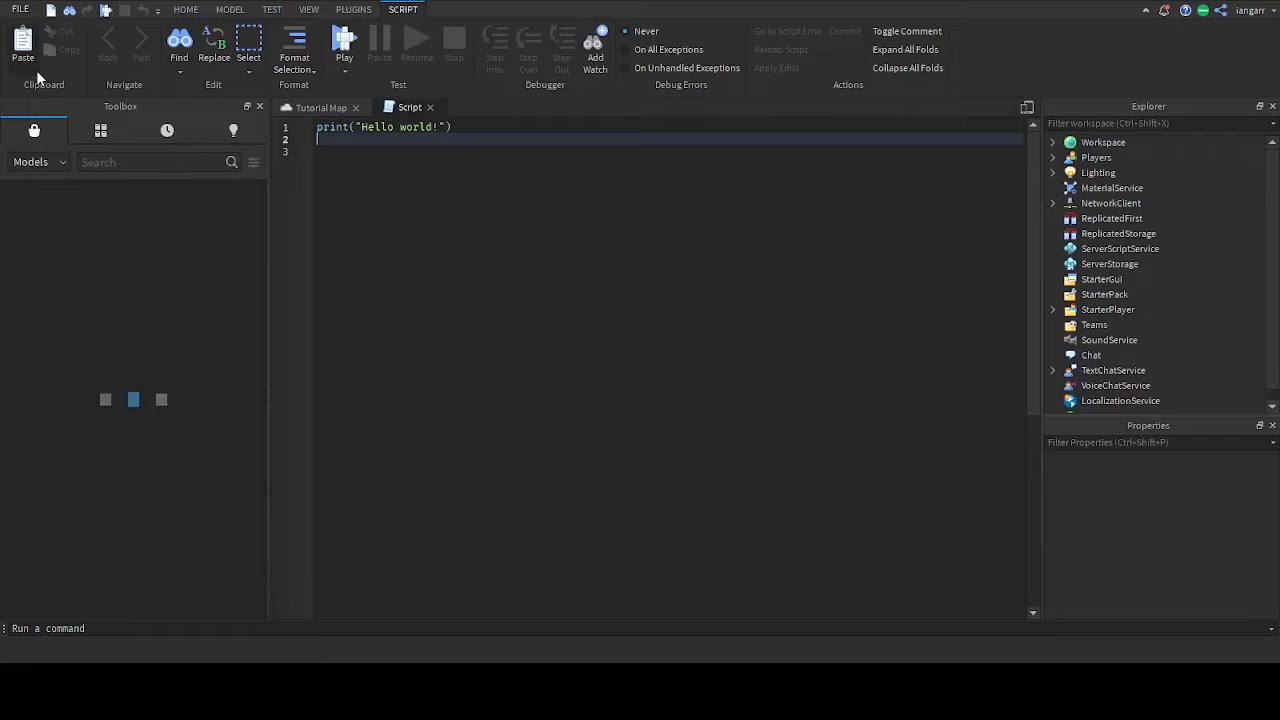
pyautogui.click(313, 113)
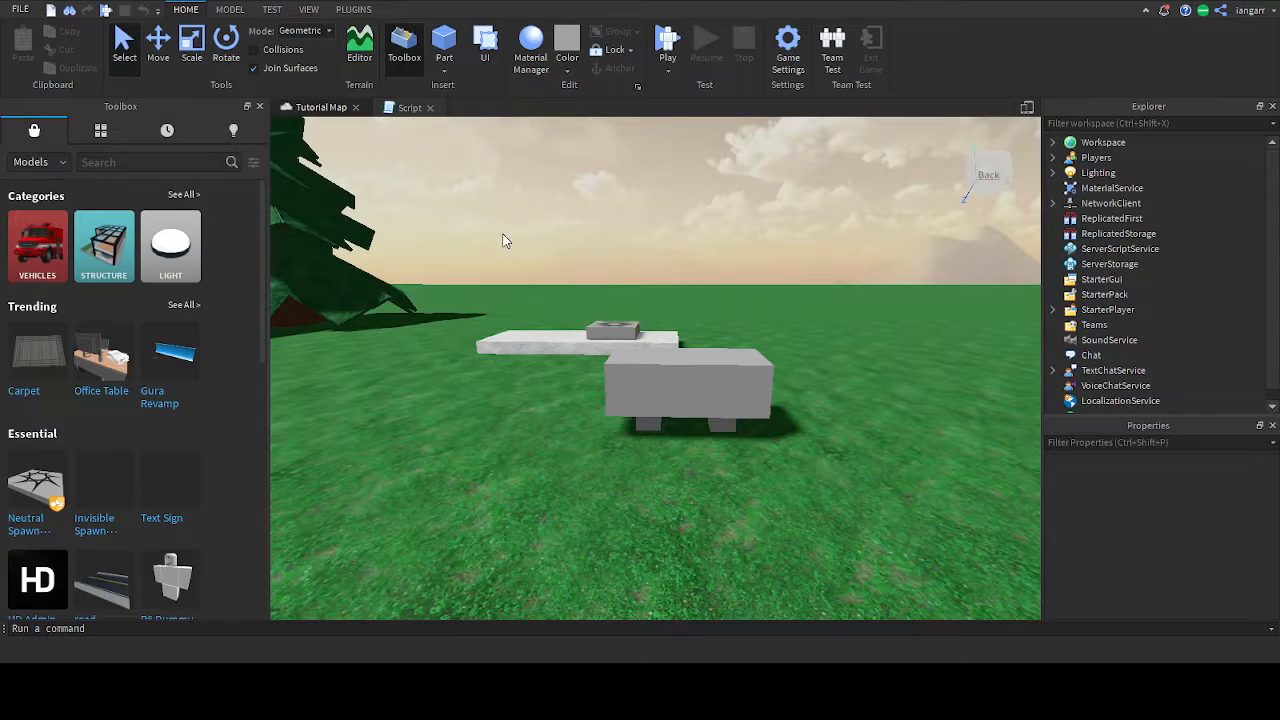
pyautogui.click(421, 112)
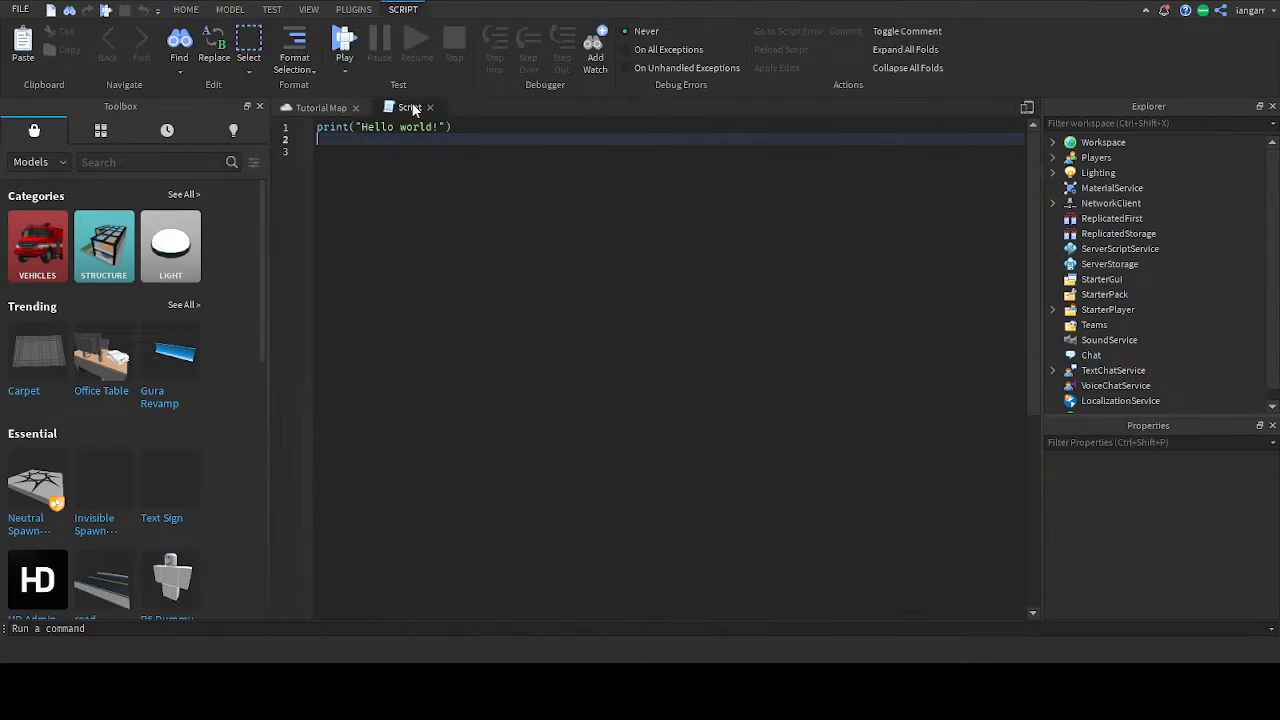
pyautogui.click(346, 110)
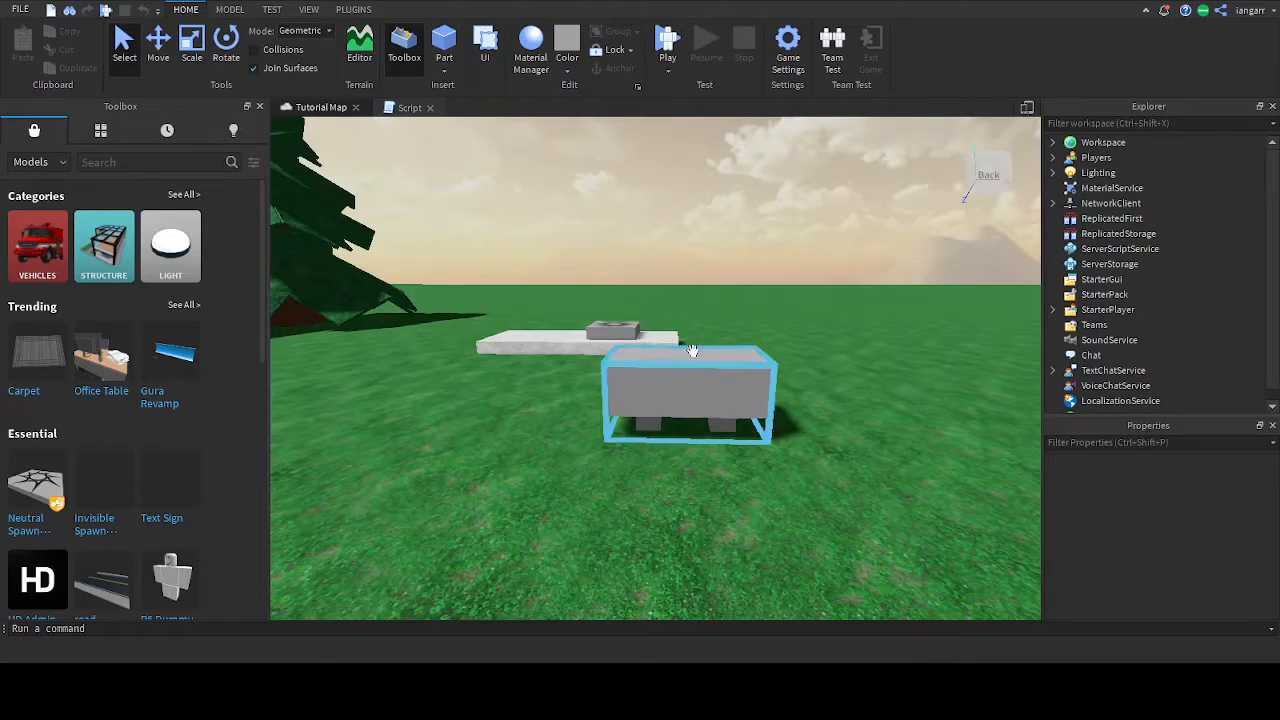
# Delete the Script from the Model in the Workspace.
pyautogui.moveTo(686, 376); pyautogui.dragTo(690, 389, button='right')
pyautogui.press('w')
pyautogui.press('d')
pyautogui.scroll(-1, 1104, 242)
pyautogui.scroll(3, 1101, 234)
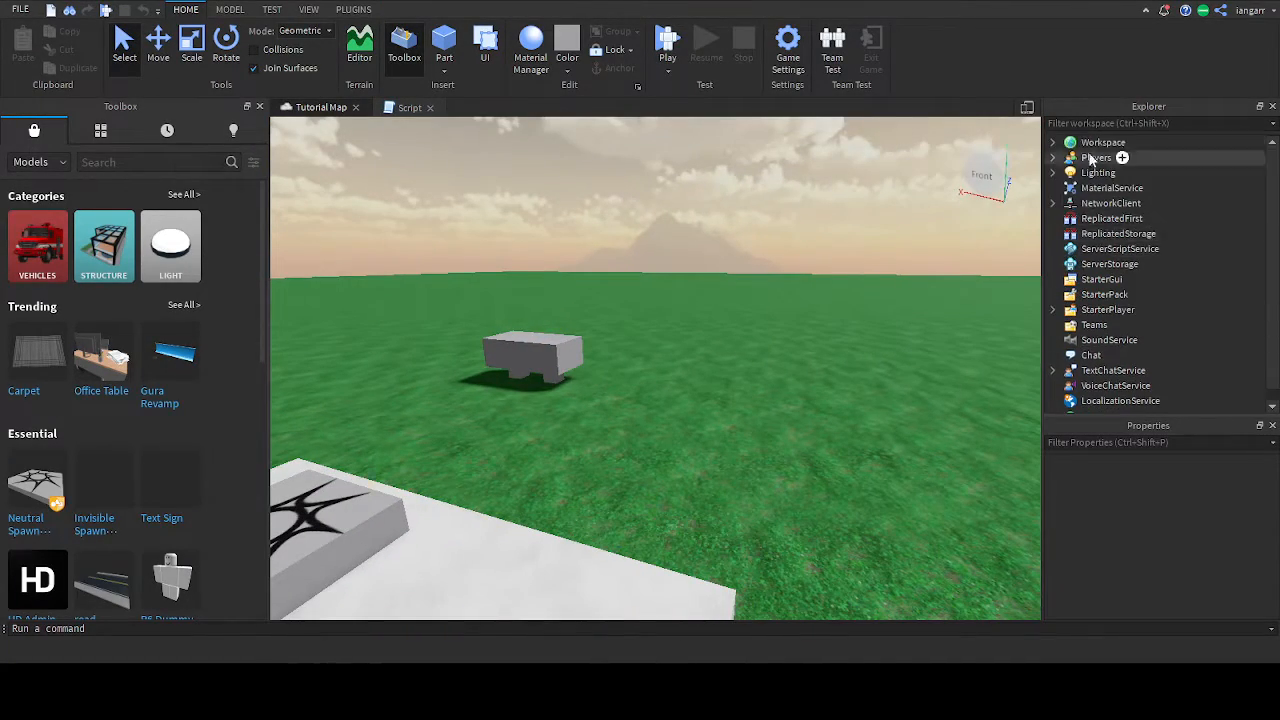
pyautogui.click(1052, 142)
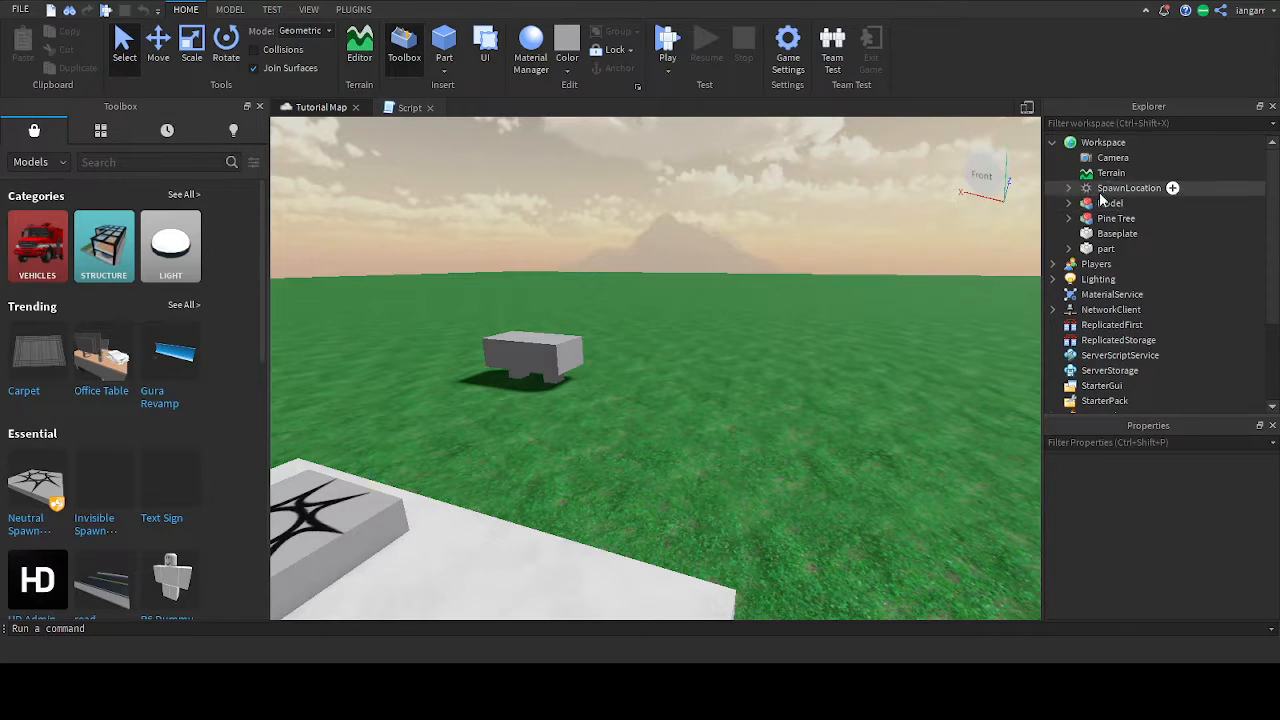
pyautogui.click(1069, 204)
pyautogui.click(1122, 218)
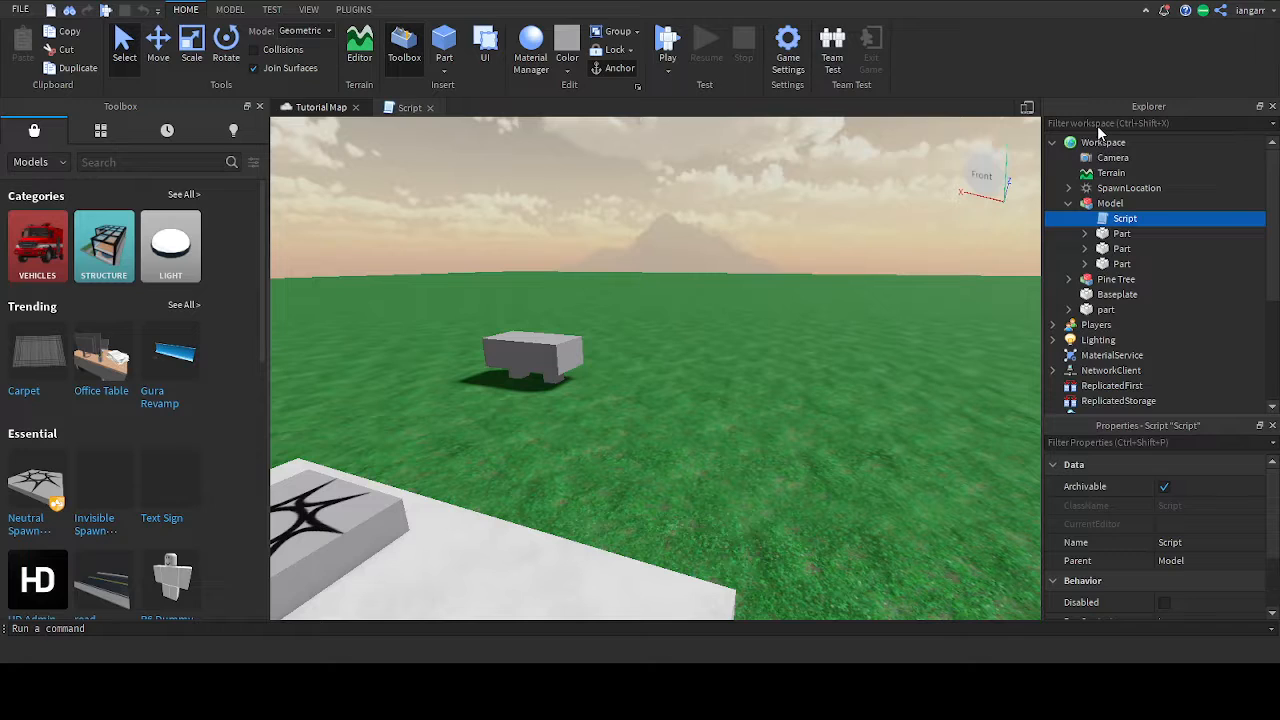
pyautogui.press('Delete')
# Inspect the Weld inside the first Part of the grey block Model.
pyautogui.moveTo(1124, 207)
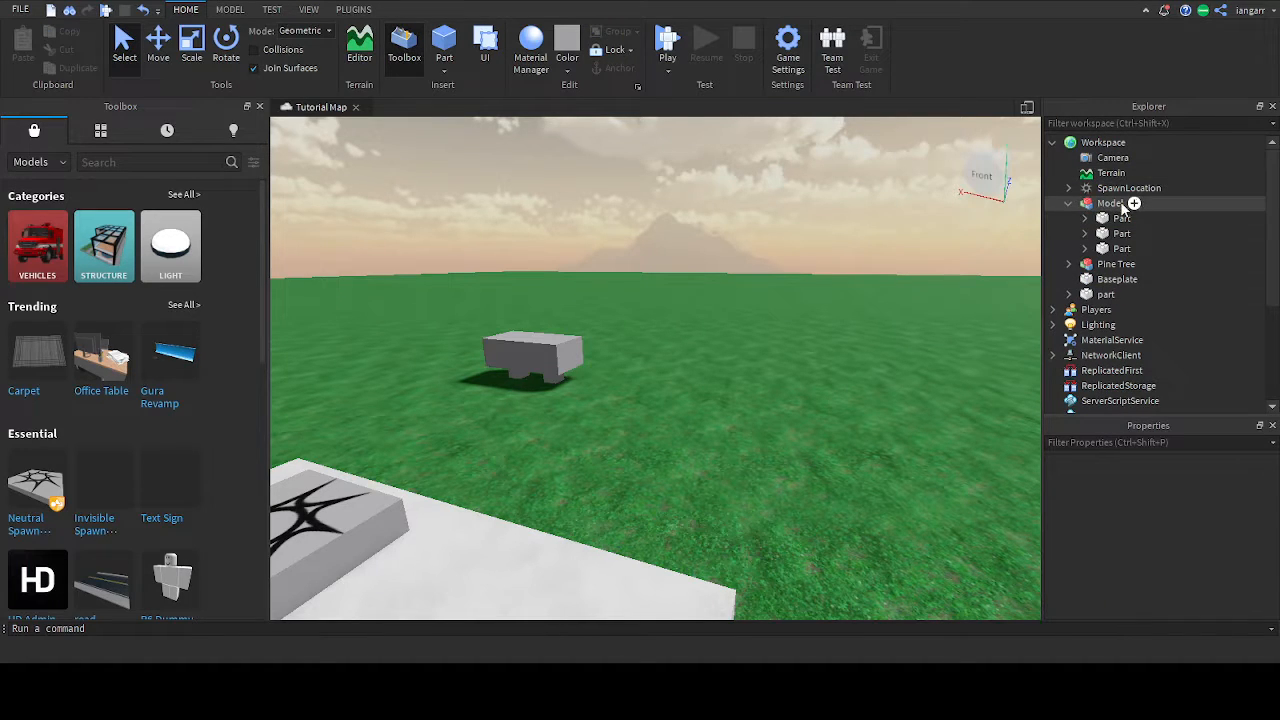
pyautogui.moveTo(770, 270); pyautogui.dragTo(768, 272, button='right')
pyautogui.press('w')
pyautogui.click(690, 270)
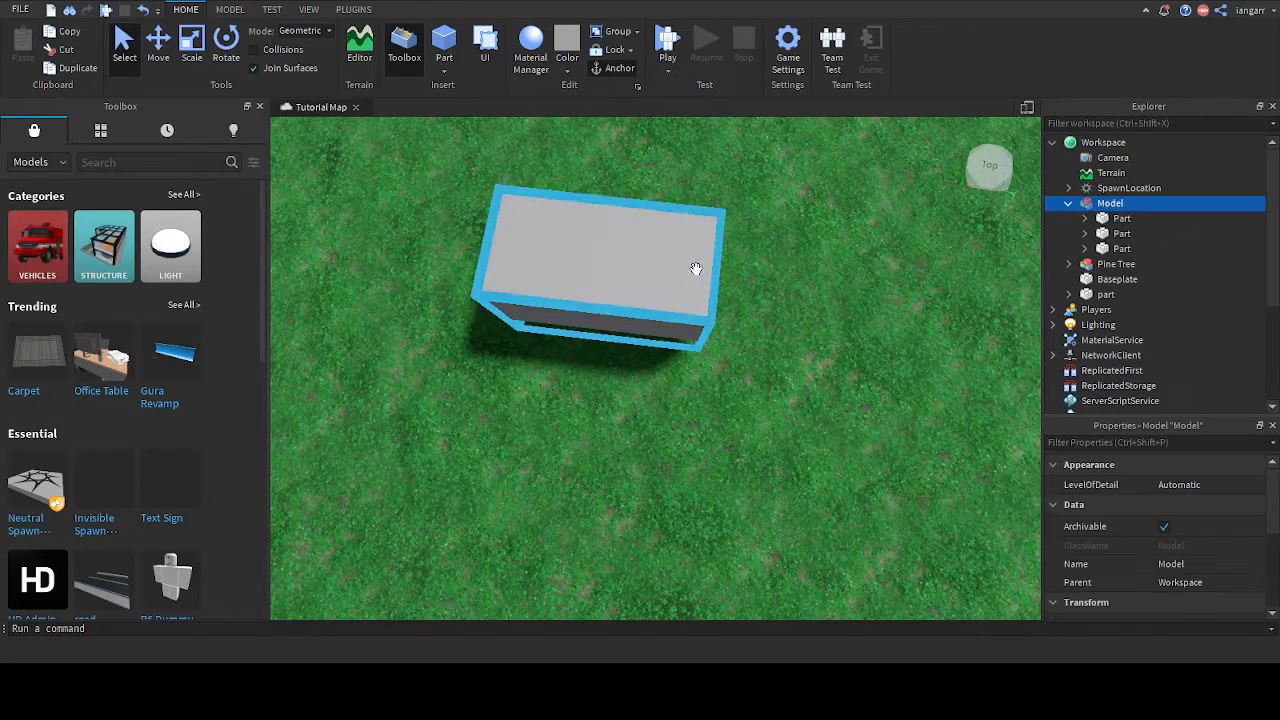
pyautogui.click(1085, 218)
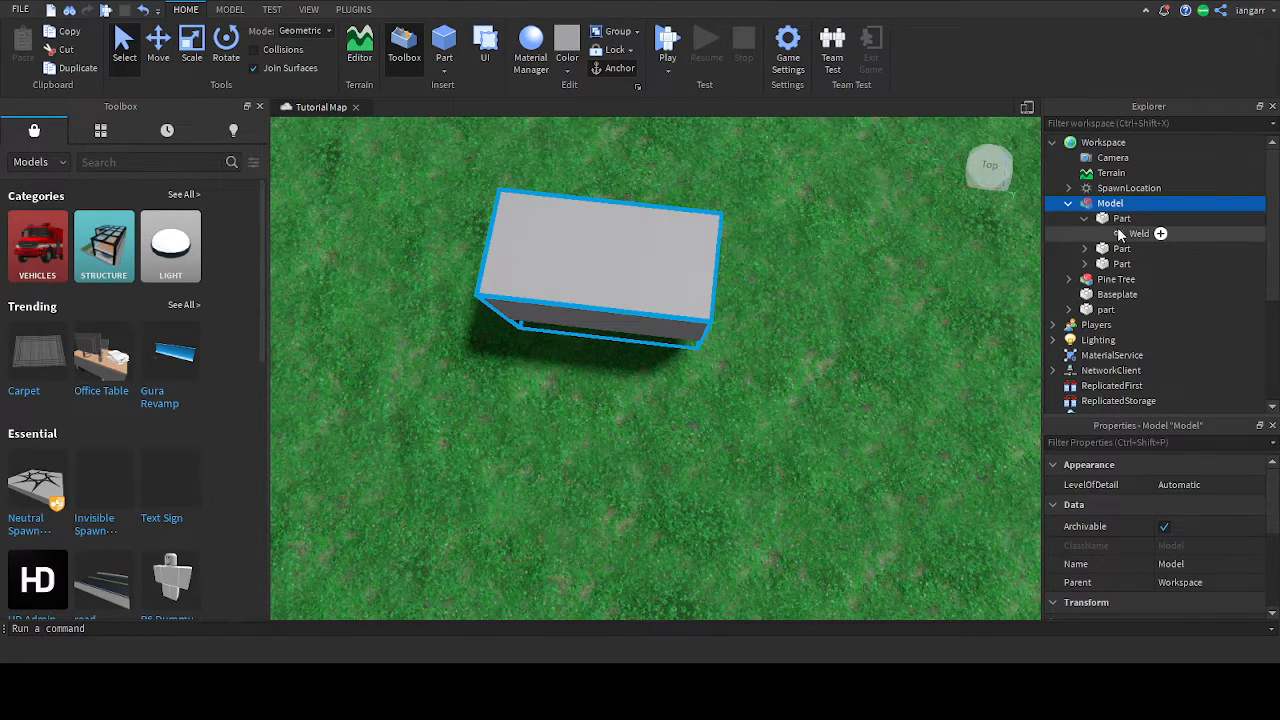
pyautogui.click(1142, 232)
pyautogui.click(1116, 204)
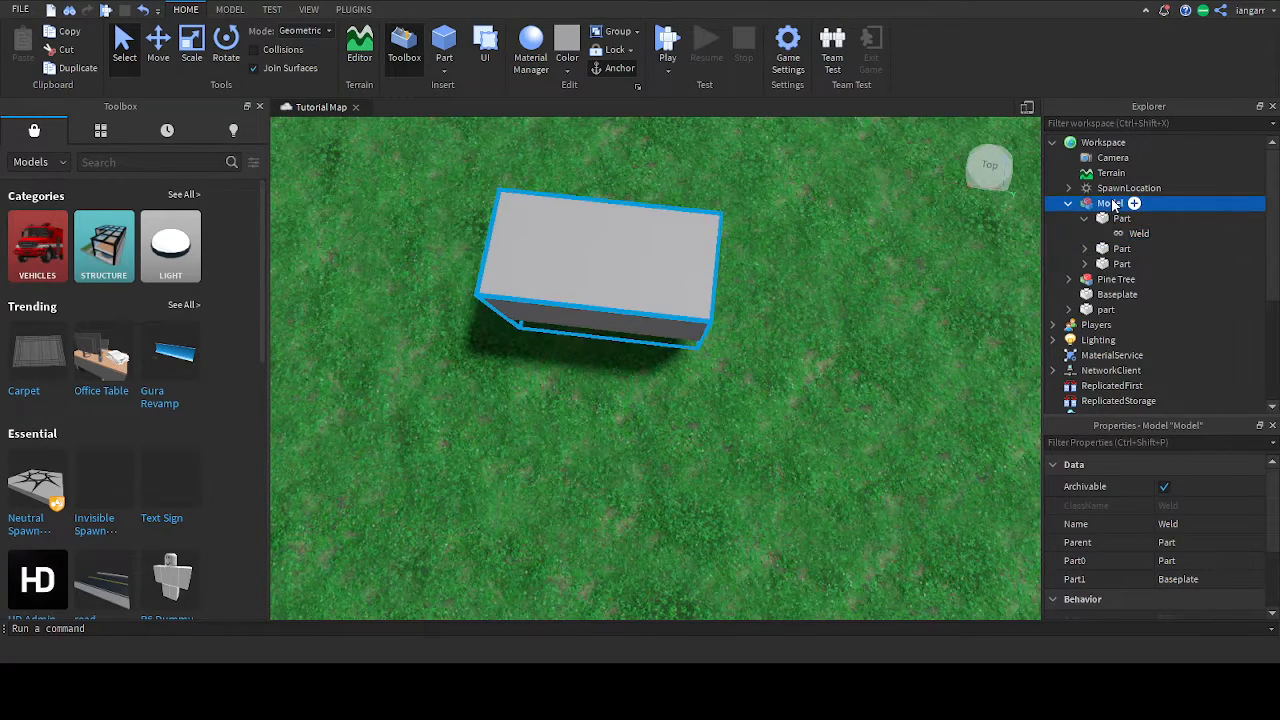
# Add a SurfaceGui to the Model's first Part and put a TextLabel inside it.
pyautogui.click(1119, 219)
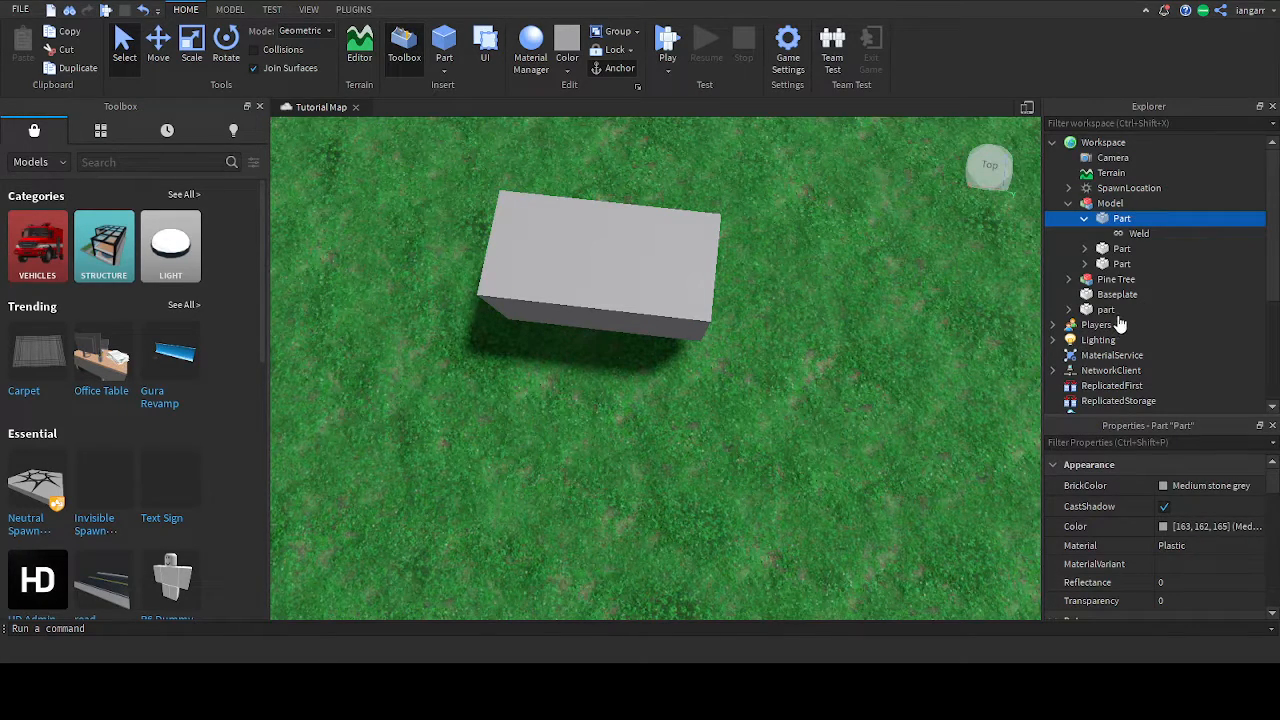
pyautogui.click(1112, 424)
pyautogui.click(1148, 233)
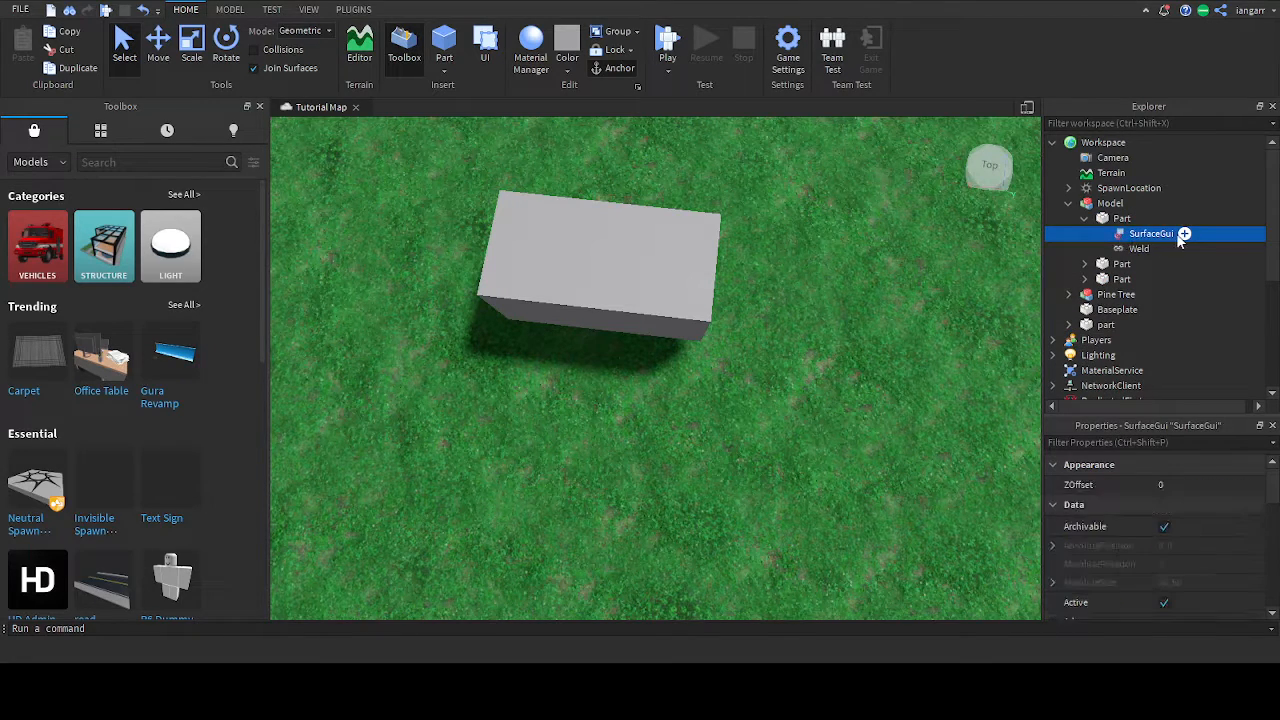
pyautogui.click(1148, 306)
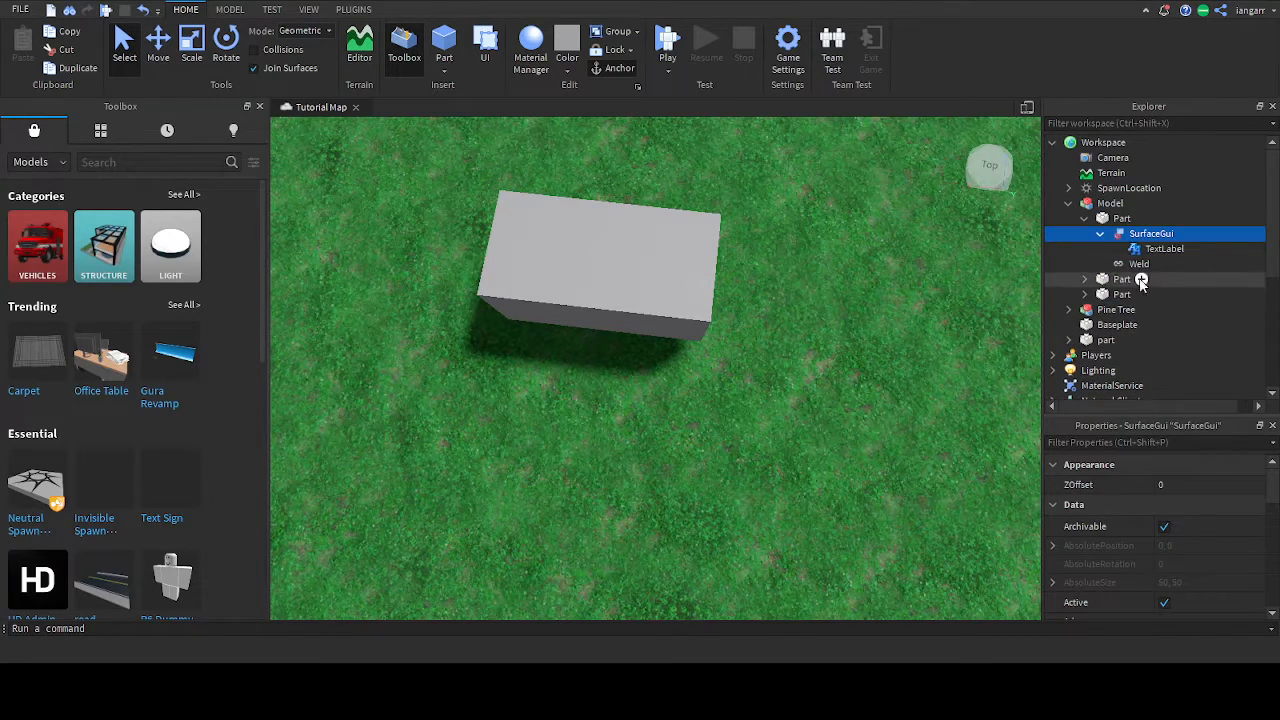
# Examine the properties of the TextLabel and SurfaceGui and look at the model for the label.
pyautogui.click(1137, 251)
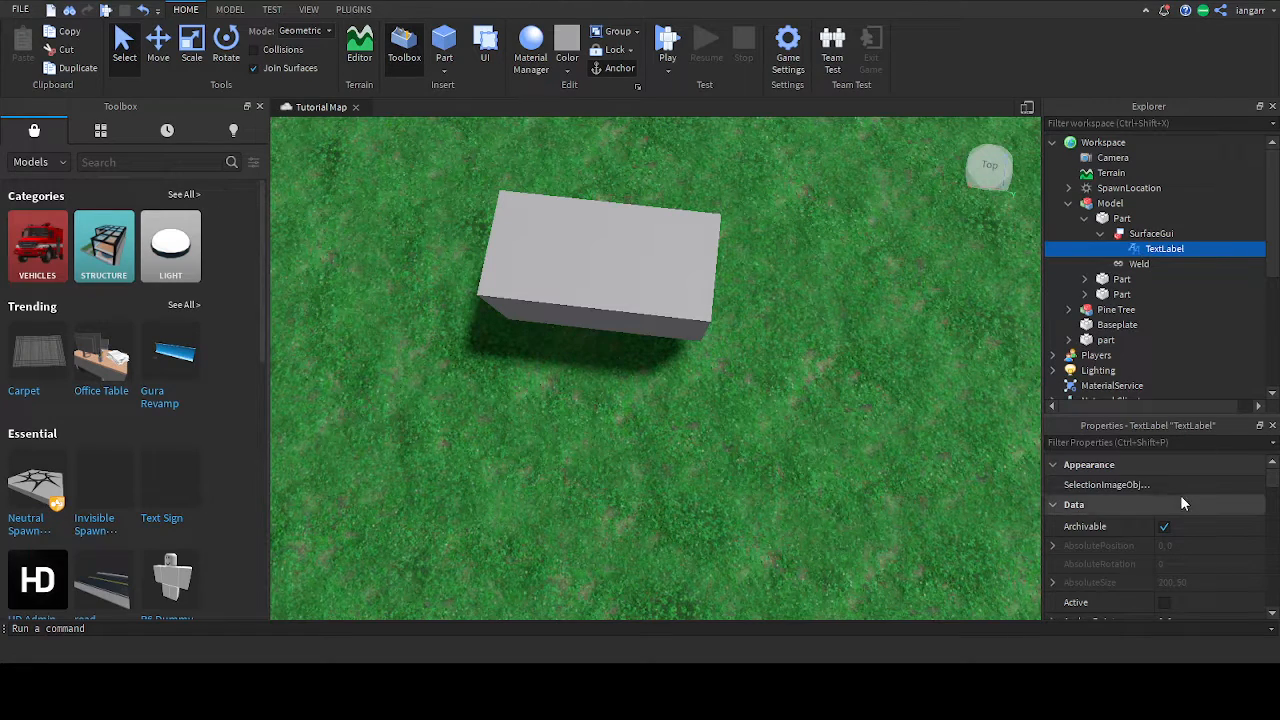
pyautogui.scroll(-2, 1180, 495)
pyautogui.scroll(-4, 1185, 515)
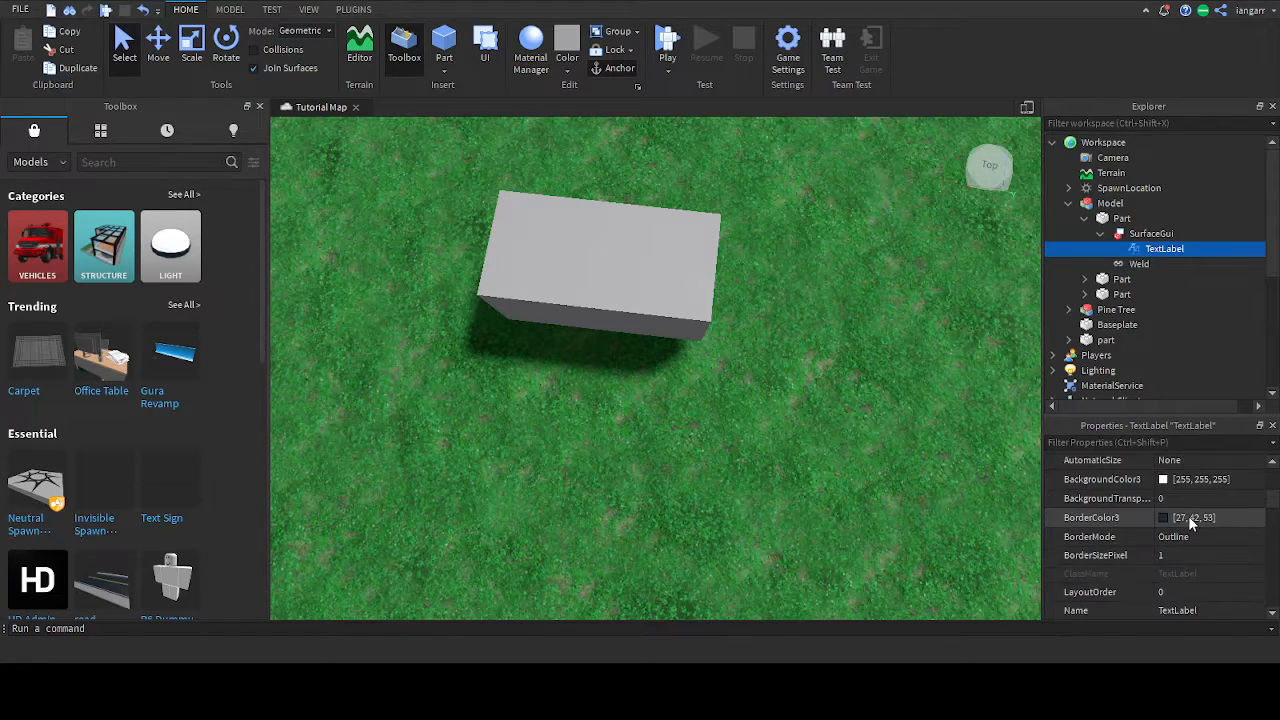
pyautogui.scroll(-2, 1200, 534)
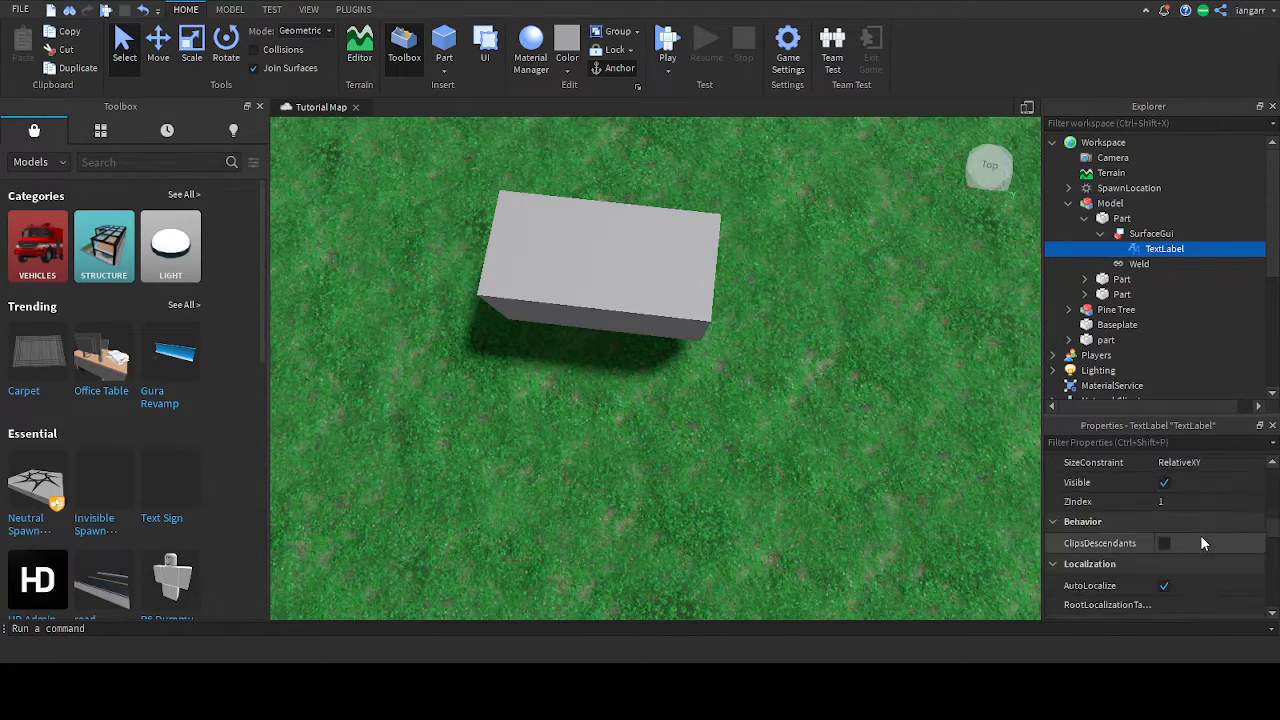
pyautogui.moveTo(850, 312); pyautogui.dragTo(846, 309, button='right')
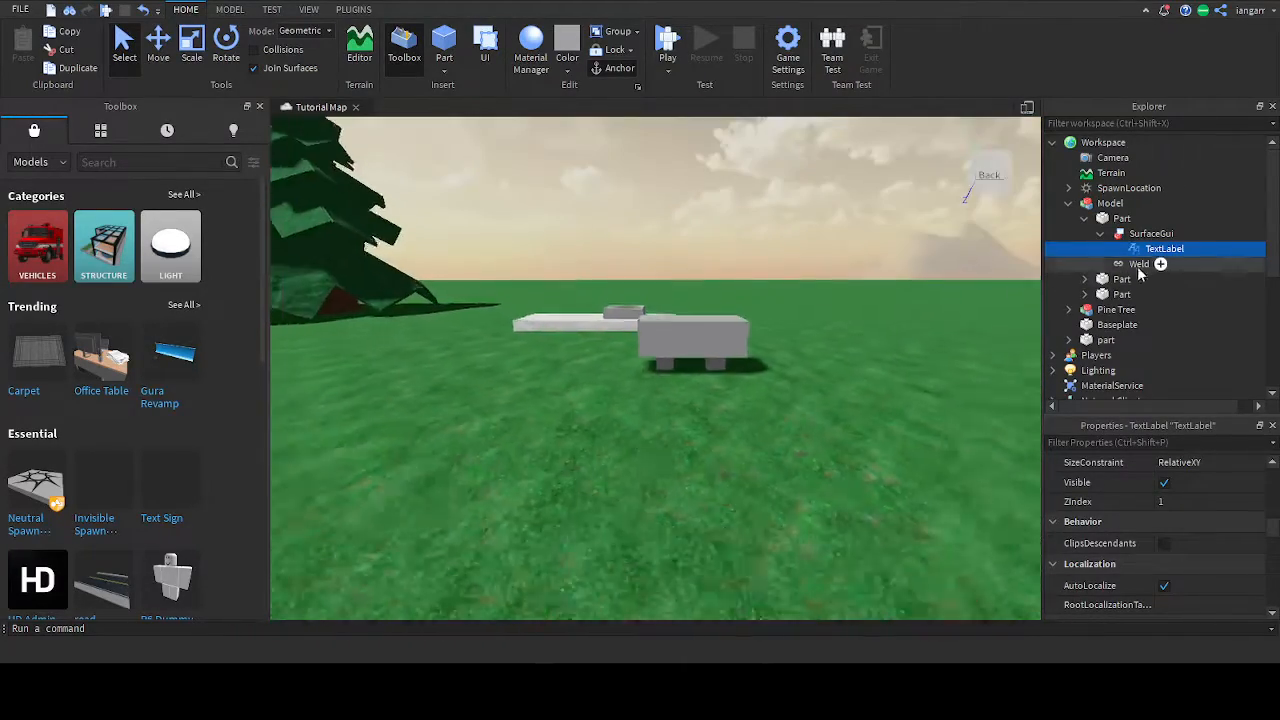
pyautogui.click(1150, 233)
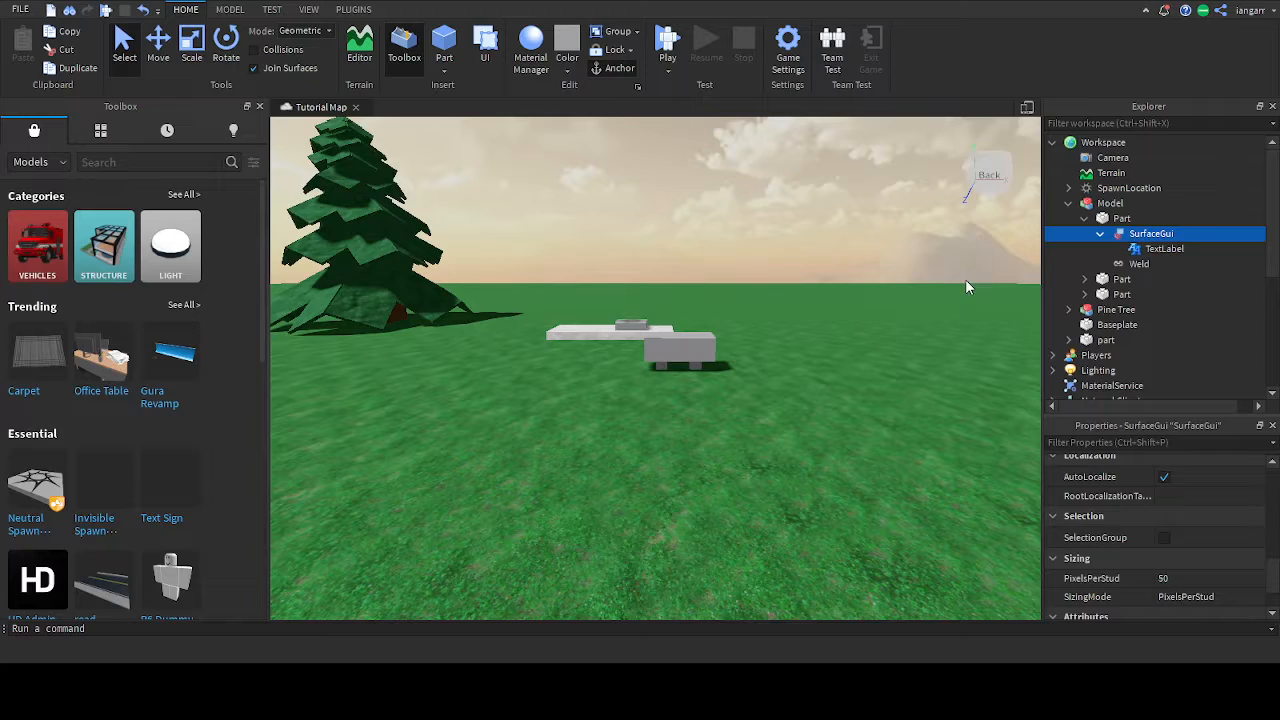
pyautogui.click(1093, 218)
pyautogui.press('f')
pyautogui.moveTo(803, 341); pyautogui.dragTo(804, 342, button='right')
# Delete the SurfaceGui together with its TextLabel and collapse the Model's first Part.
pyautogui.click(1150, 233)
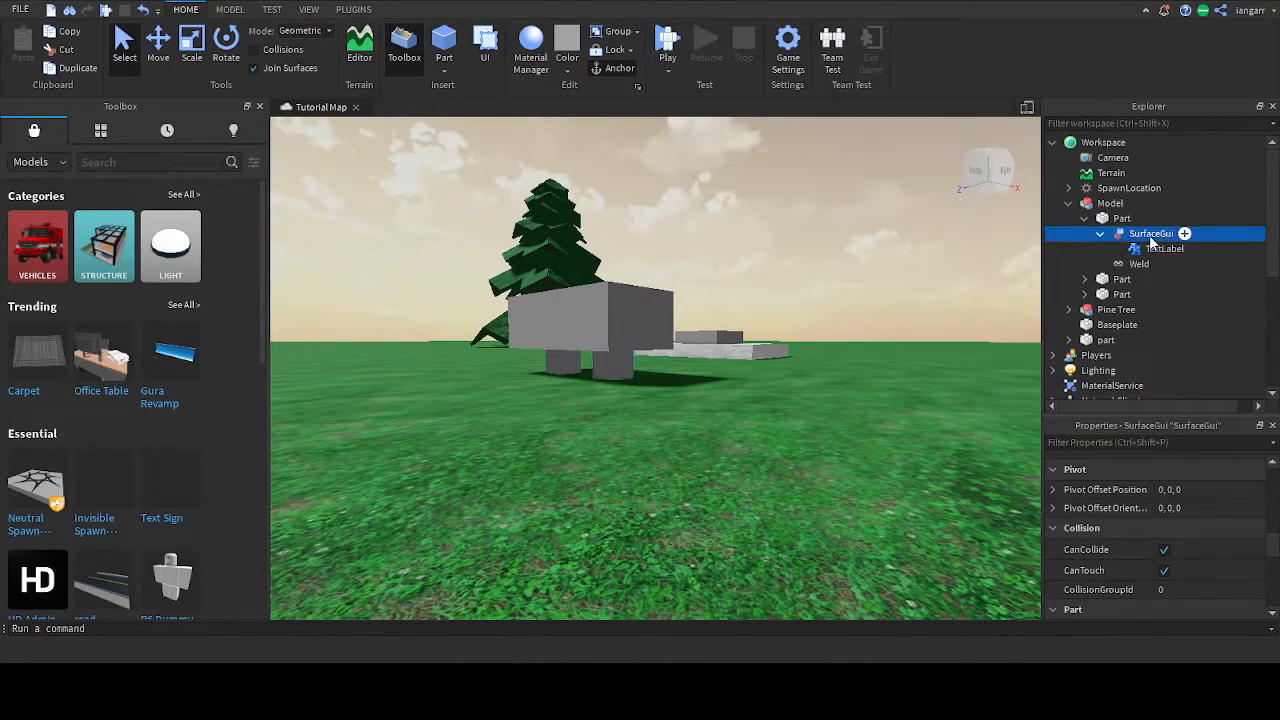
pyautogui.press('Delete')
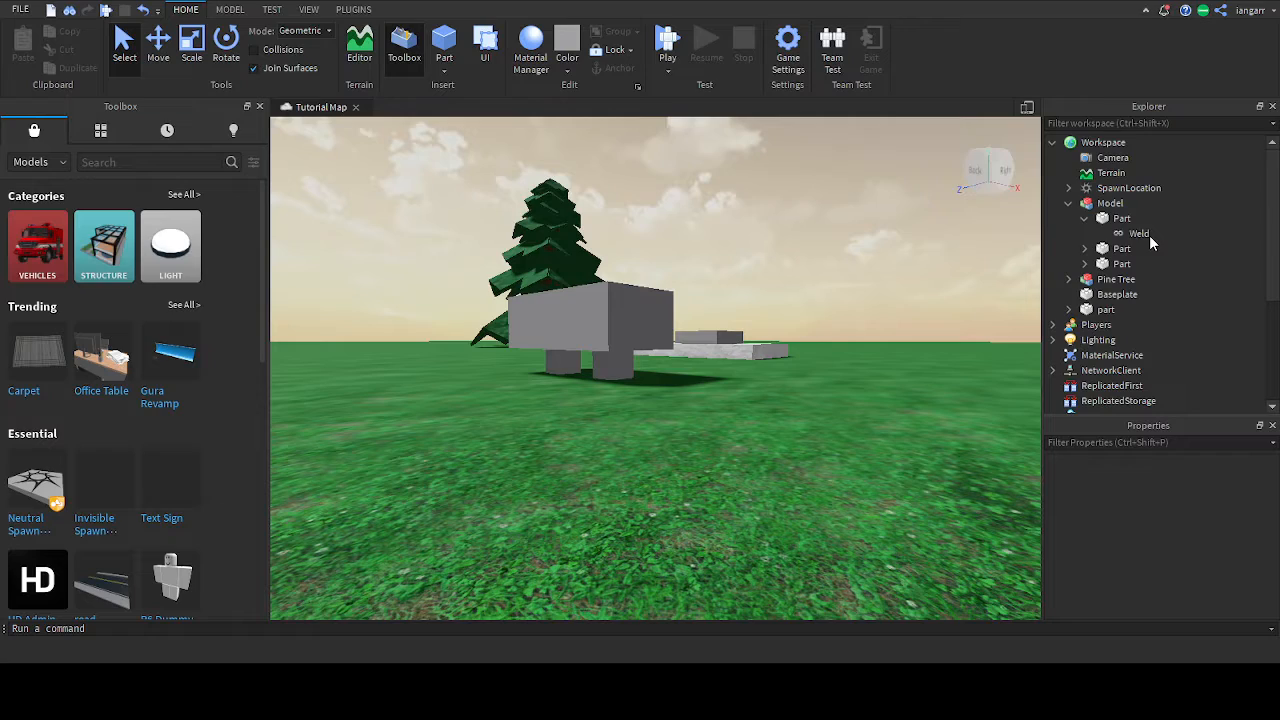
pyautogui.click(1085, 219)
# Select the Model's second Part, the large upper block, and expand its contents in the object tree.
pyautogui.moveTo(888, 268); pyautogui.dragTo(888, 274, button='right')
pyautogui.scroll(3, 888, 274)
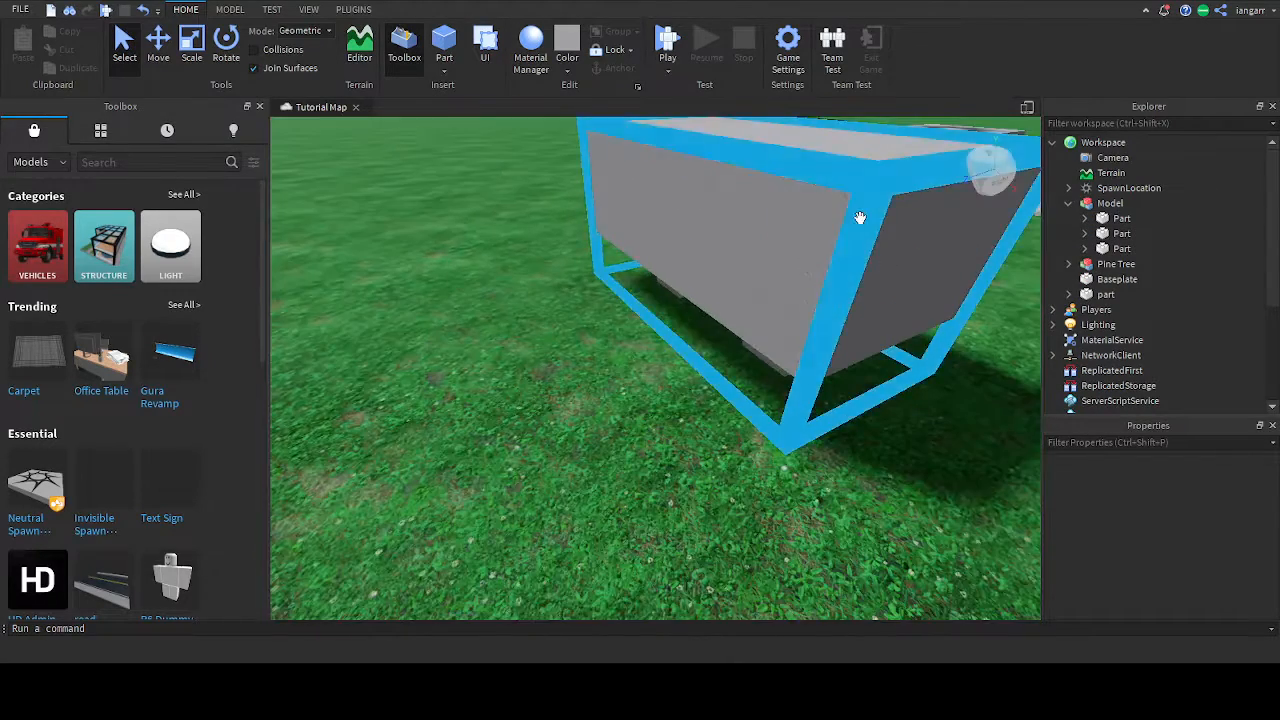
pyautogui.scroll(-5, 860, 218)
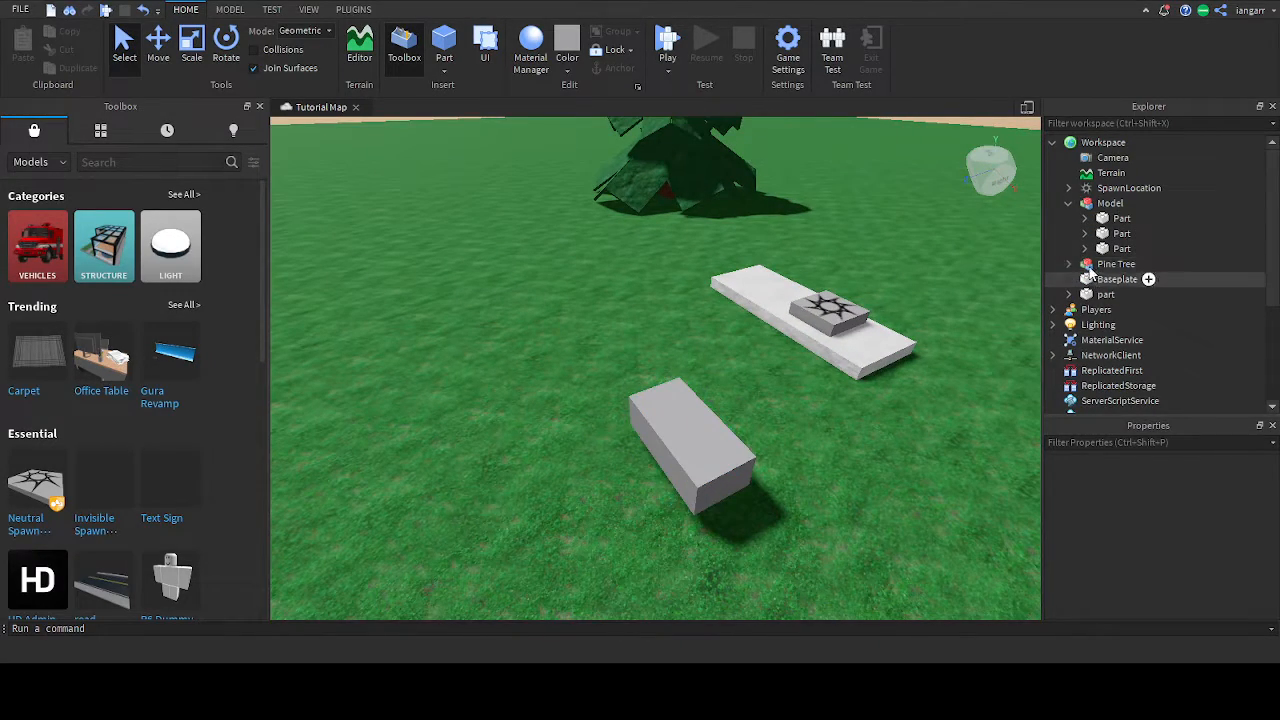
pyautogui.click(1121, 233)
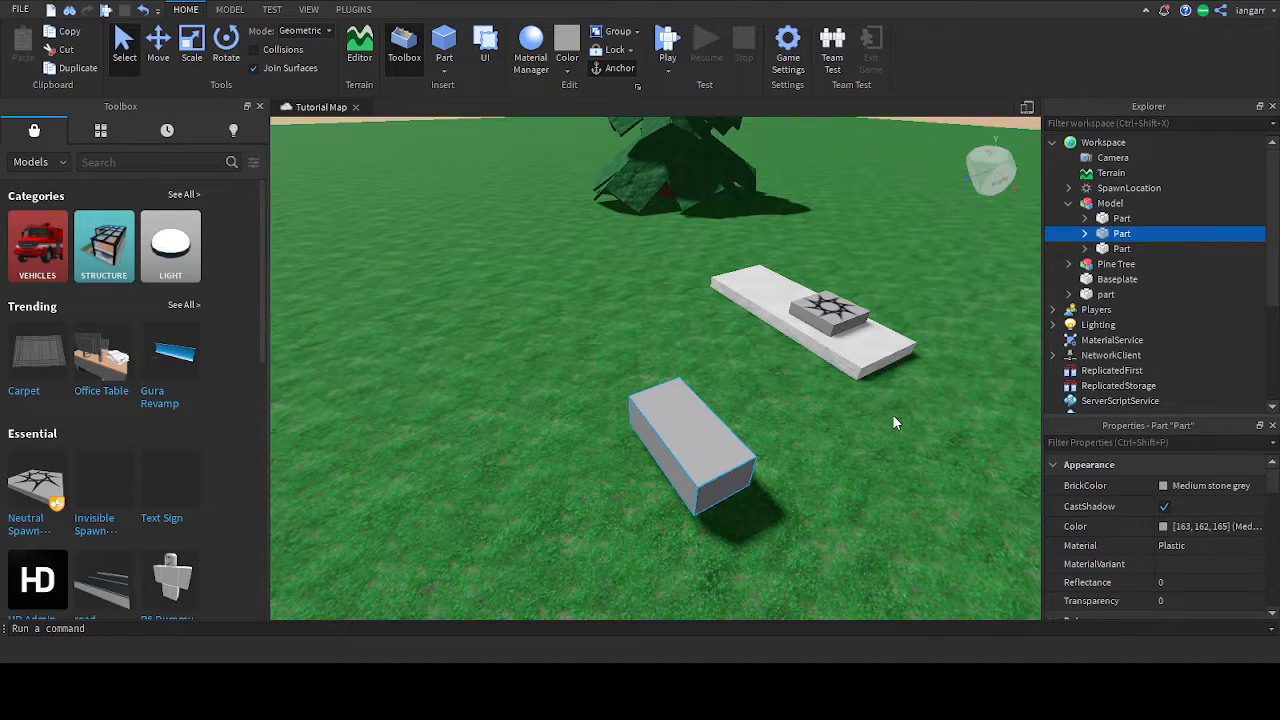
pyautogui.moveTo(893, 416); pyautogui.dragTo(893, 417, button='right')
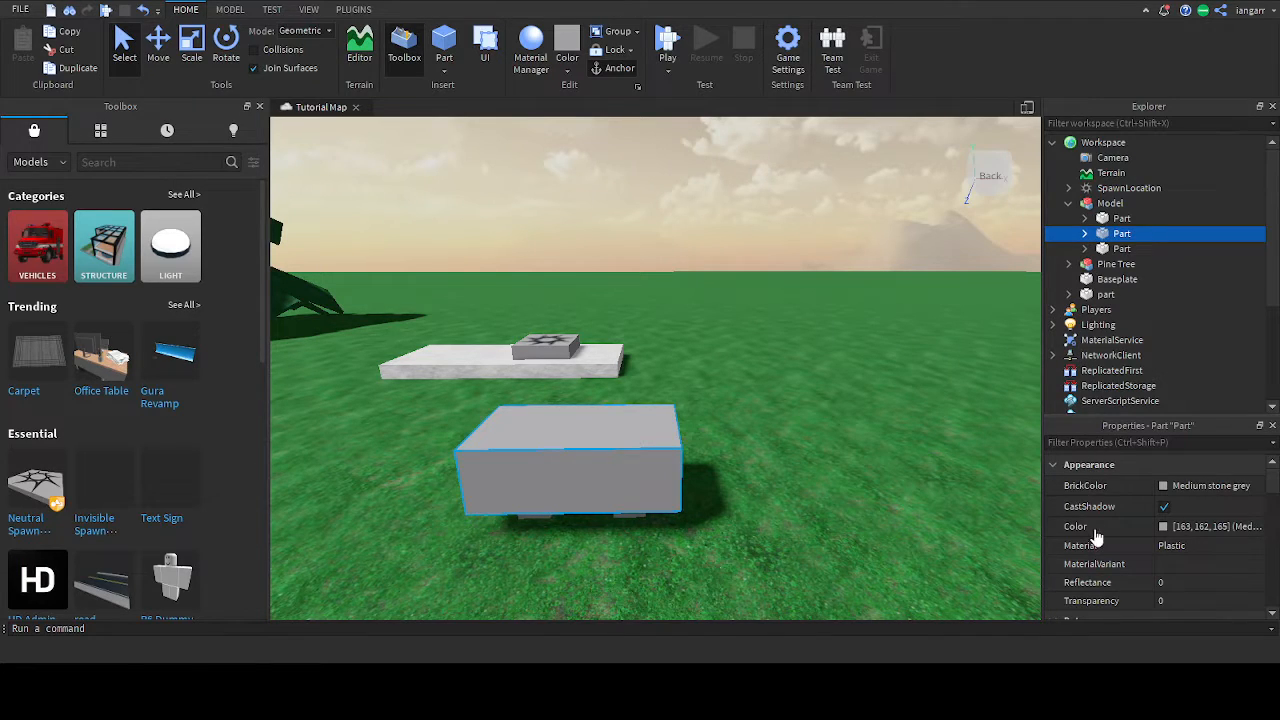
pyautogui.click(1085, 234)
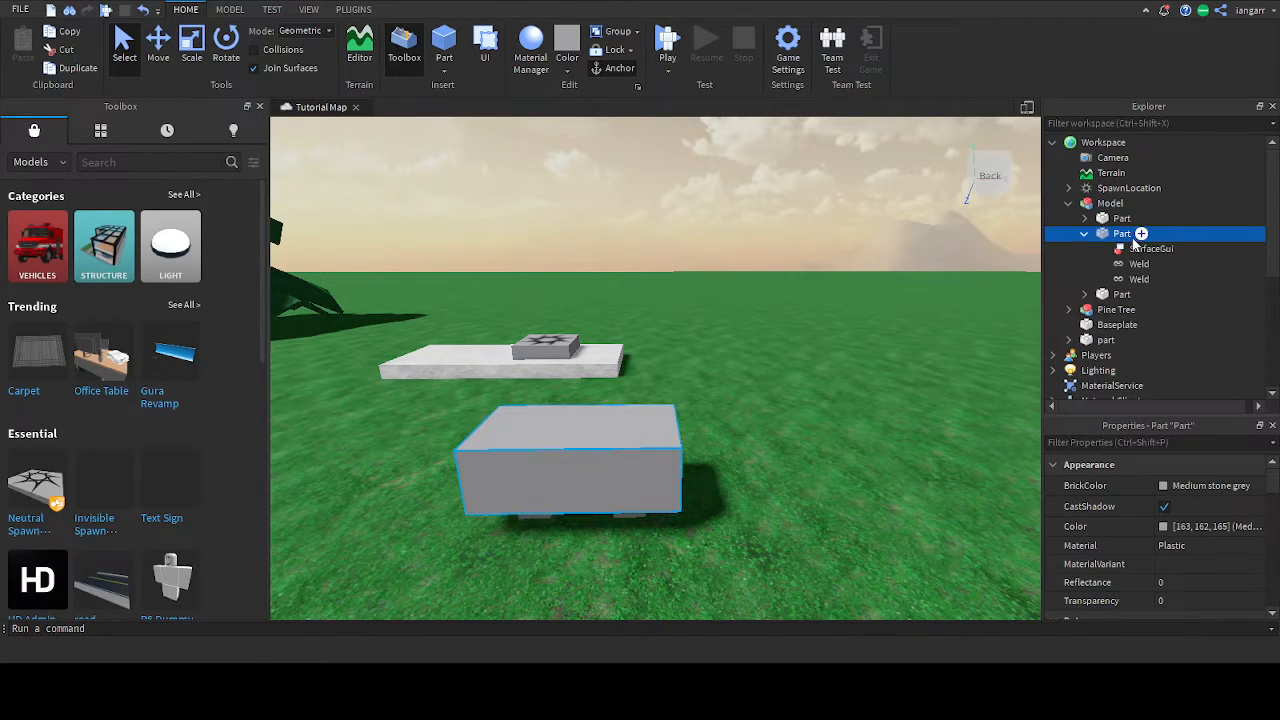
# Add a TextLabel to the SurfaceGui of the Model's second Part and put a TextBox inside the label.
pyautogui.click(1181, 250)
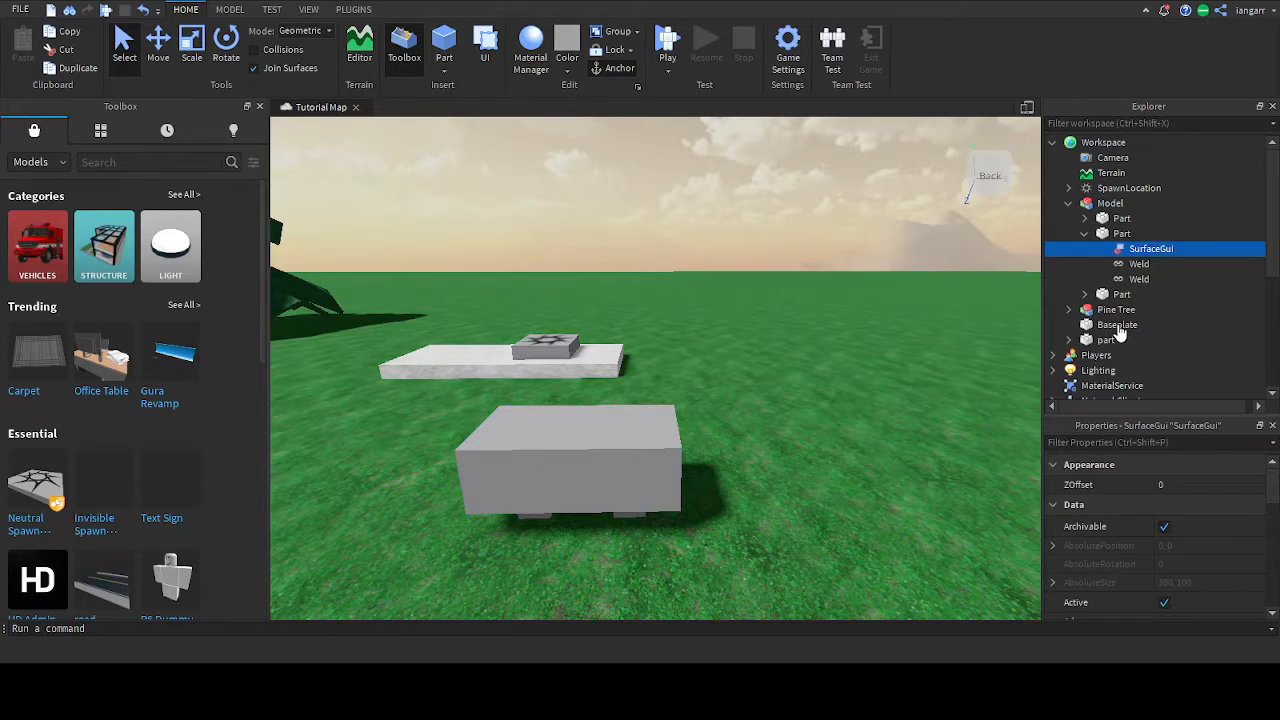
pyautogui.click(1119, 332)
pyautogui.click(1177, 268)
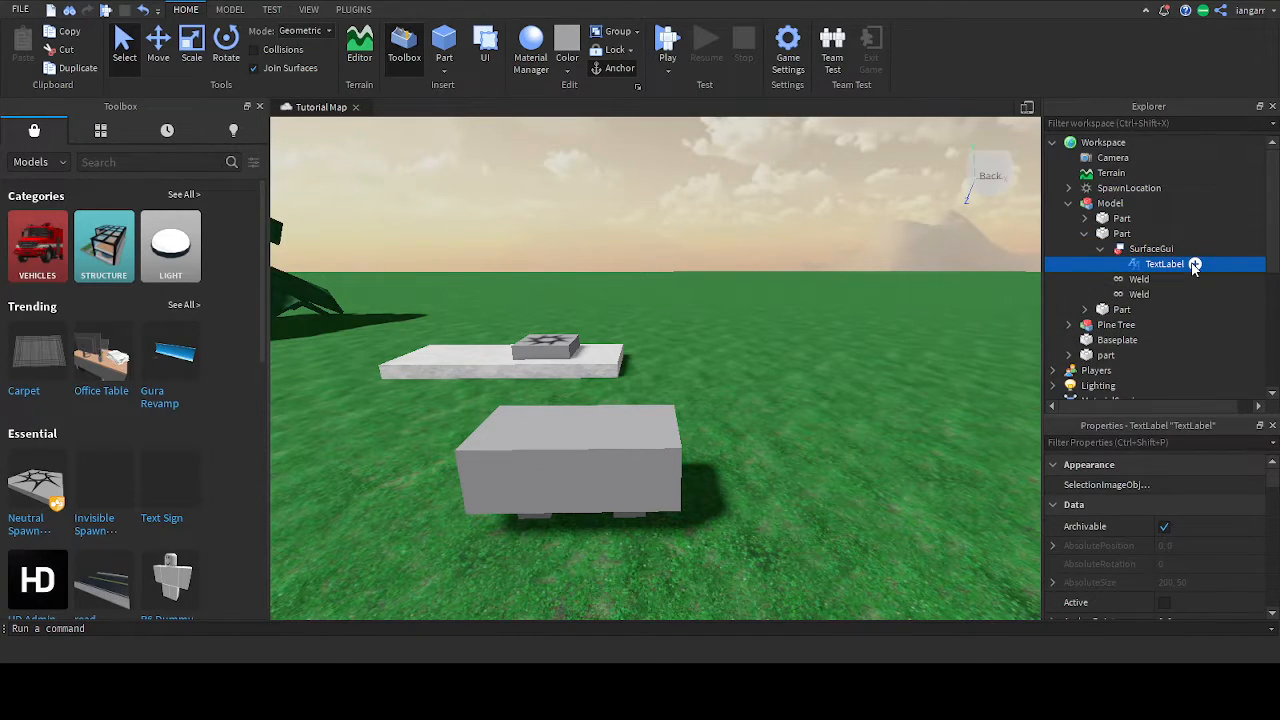
pyautogui.click(1109, 405)
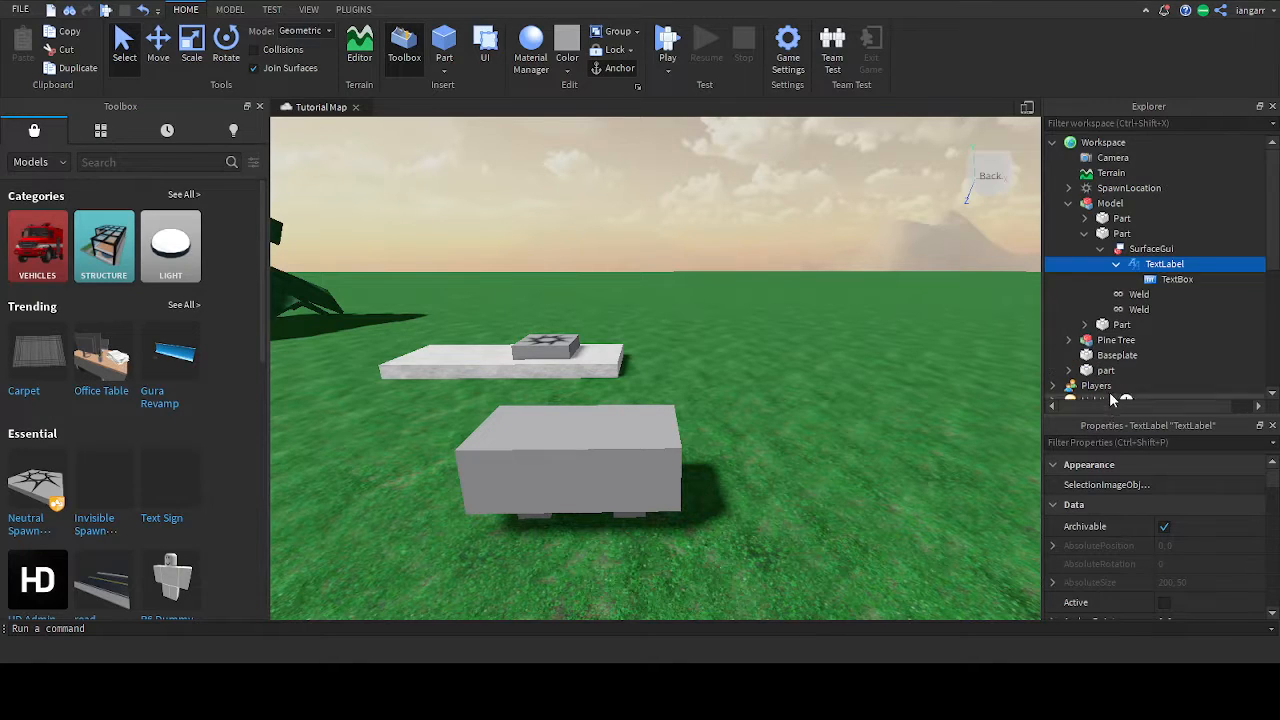
# Examine the TextBox's properties and view the face of the block on which it is displayed.
pyautogui.click(1150, 283)
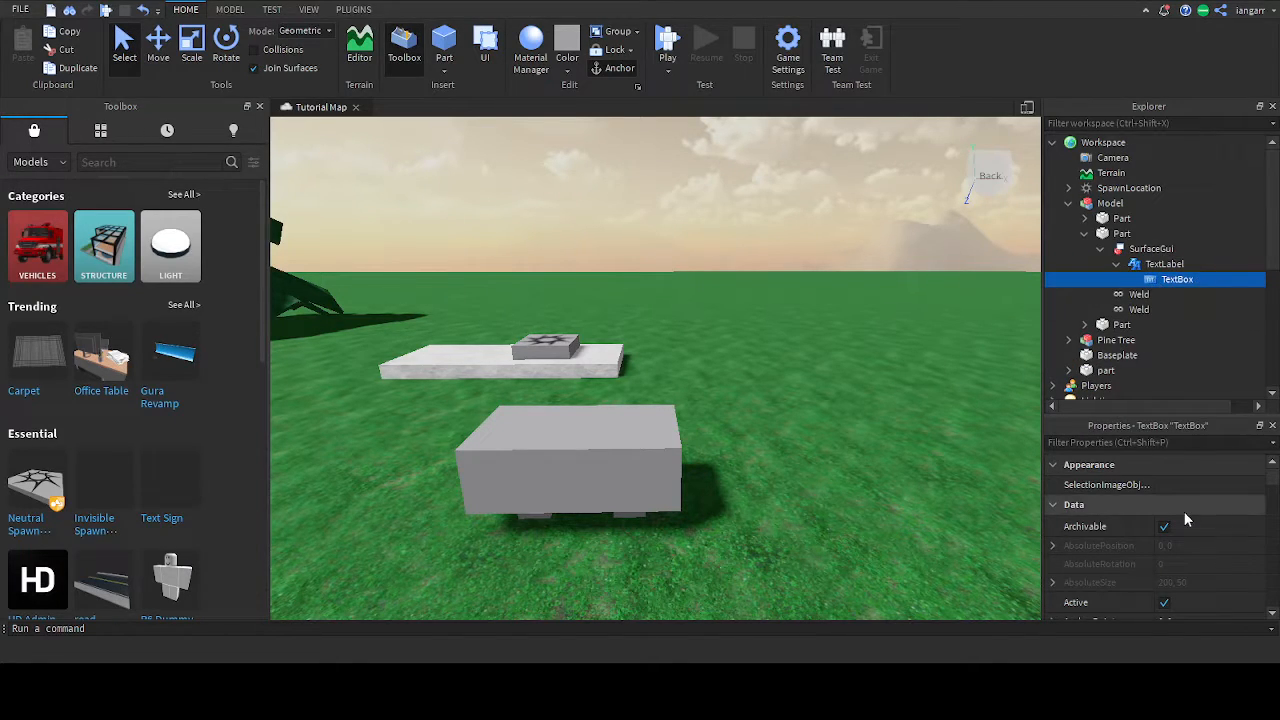
pyautogui.scroll(-3, 1184, 511)
pyautogui.scroll(-1, 1190, 517)
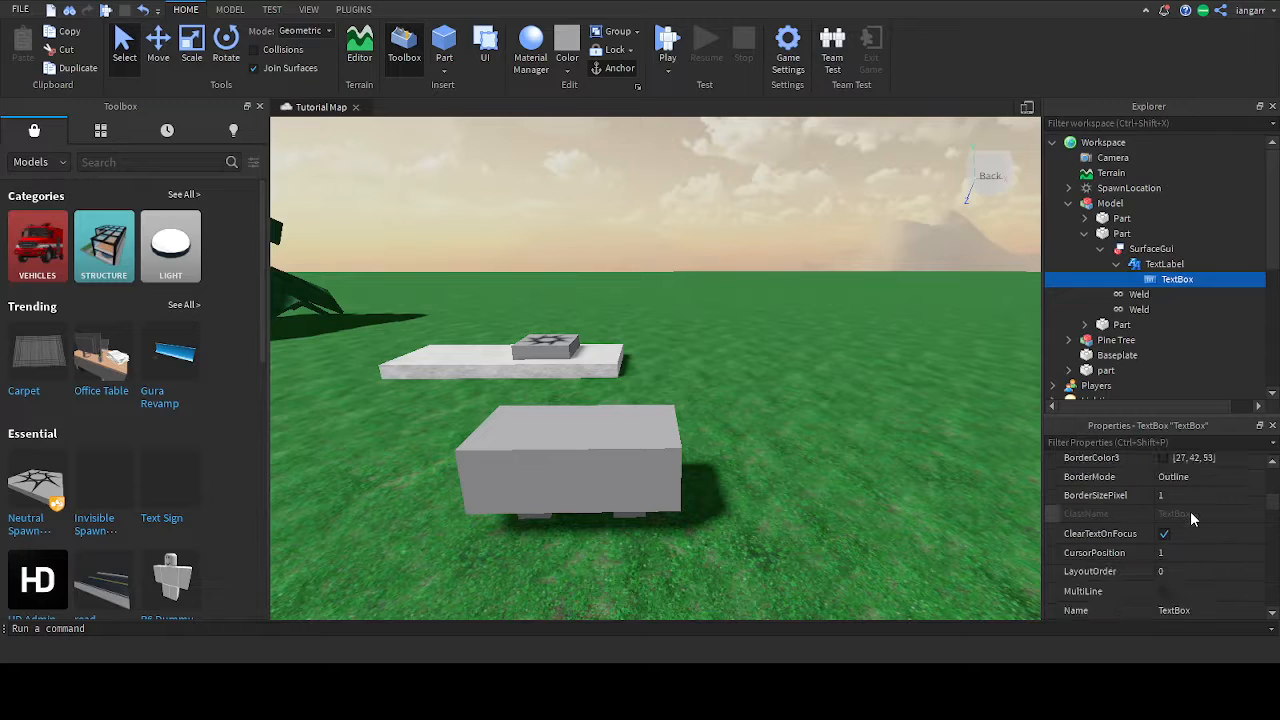
pyautogui.scroll(-3, 1214, 520)
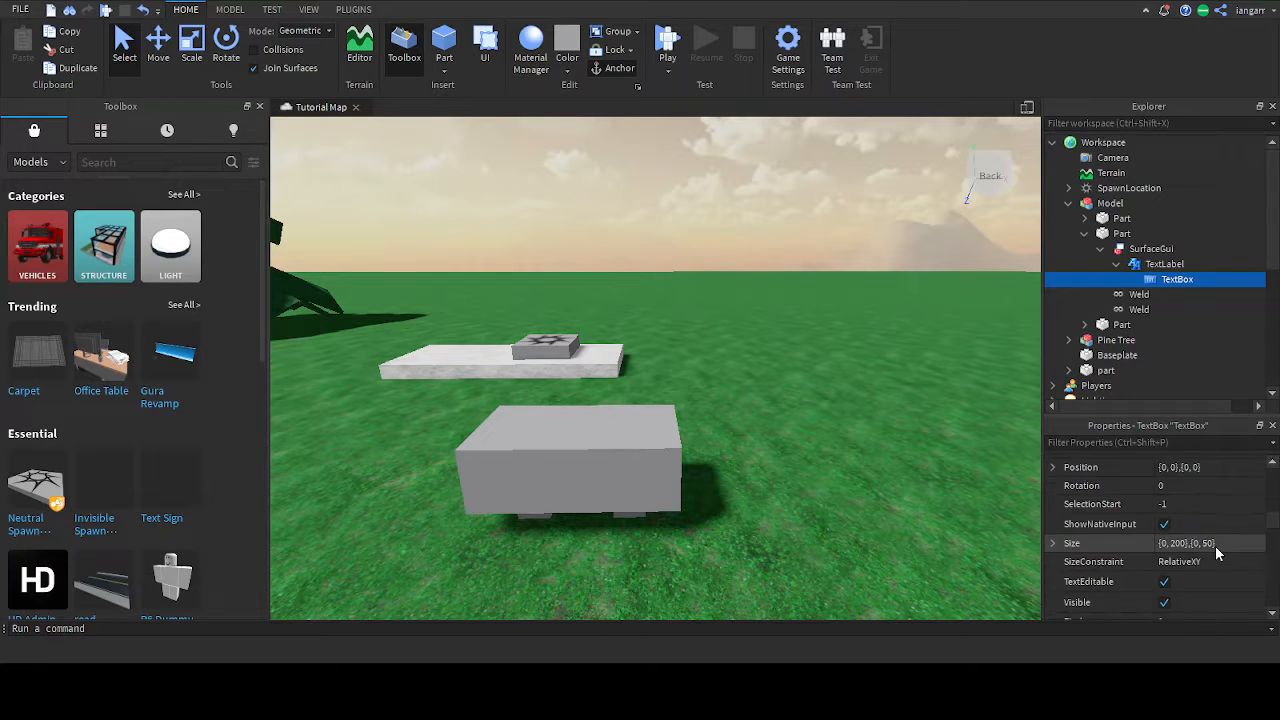
pyautogui.press('d')
pyautogui.moveTo(894, 437); pyautogui.dragTo(895, 436, button='right')
pyautogui.press('a')
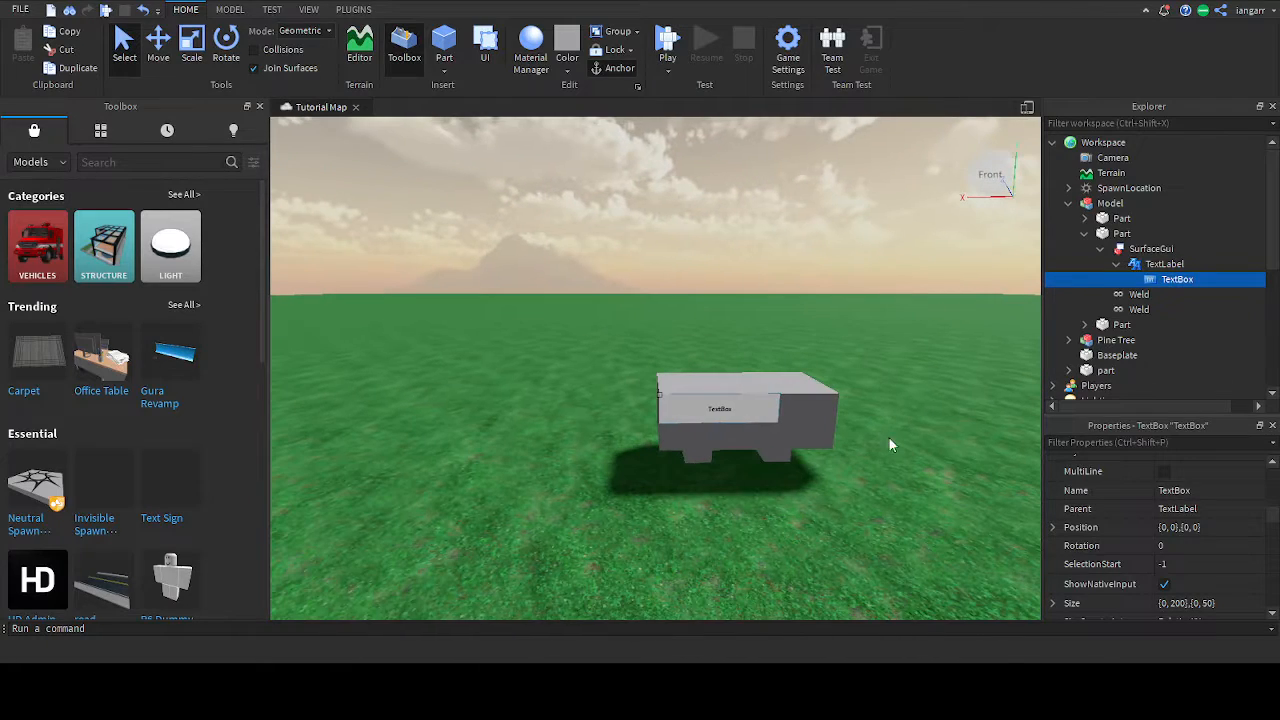
pyautogui.press('d')
pyautogui.press('a')
pyautogui.scroll(3, 900, 445)
pyautogui.scroll(-4, 1037, 371)
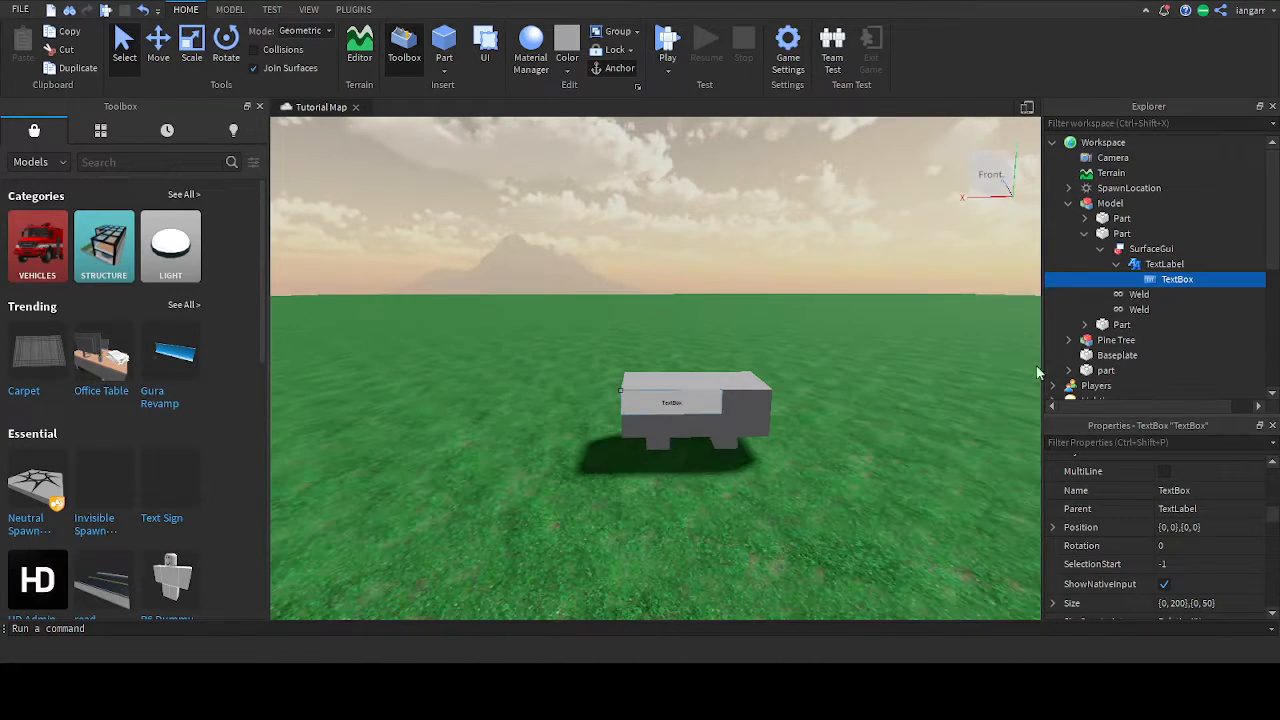
# Try the Move and Scale tools on the TextLabel and TextBox on the block's face.
pyautogui.click(1160, 264)
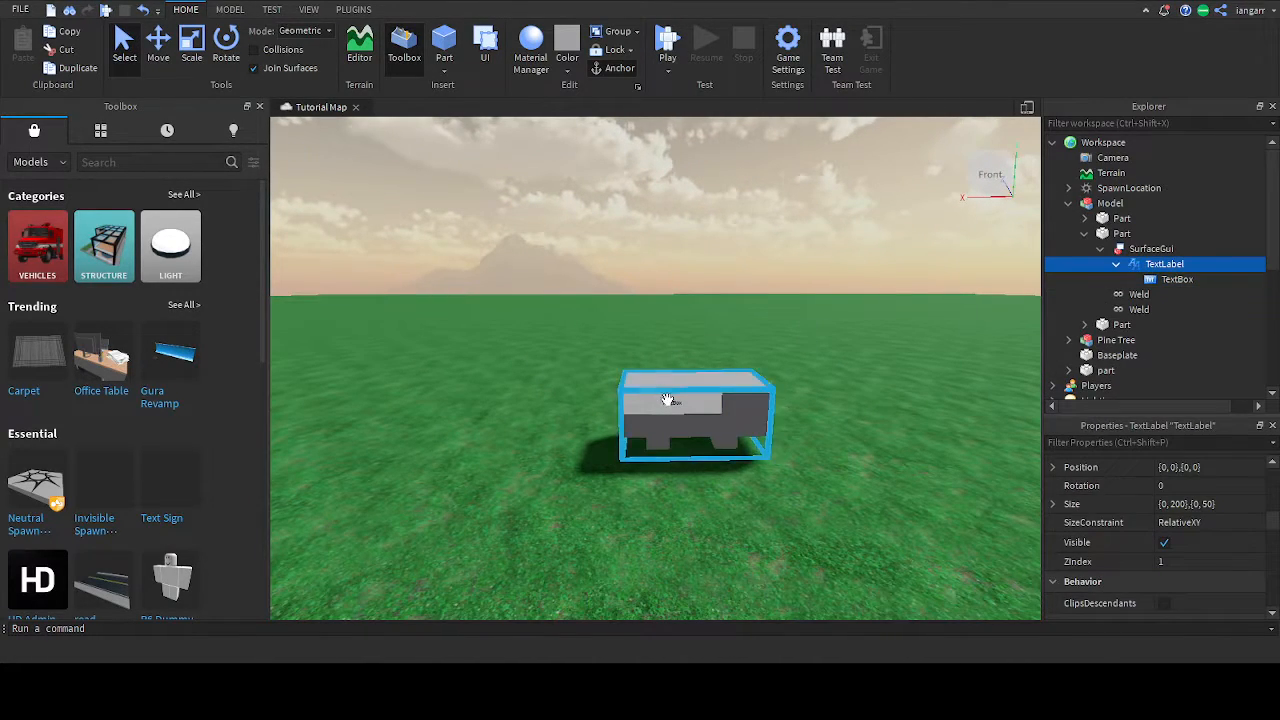
pyautogui.click(160, 45)
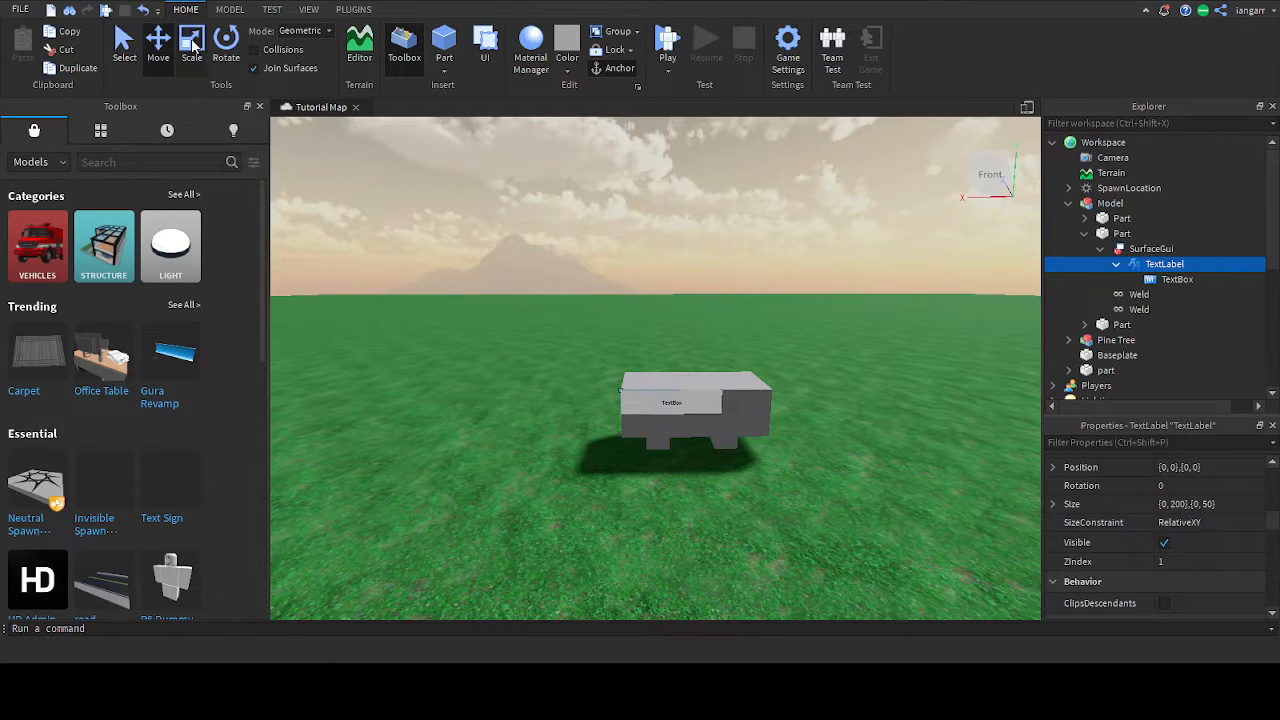
pyautogui.click(1200, 279)
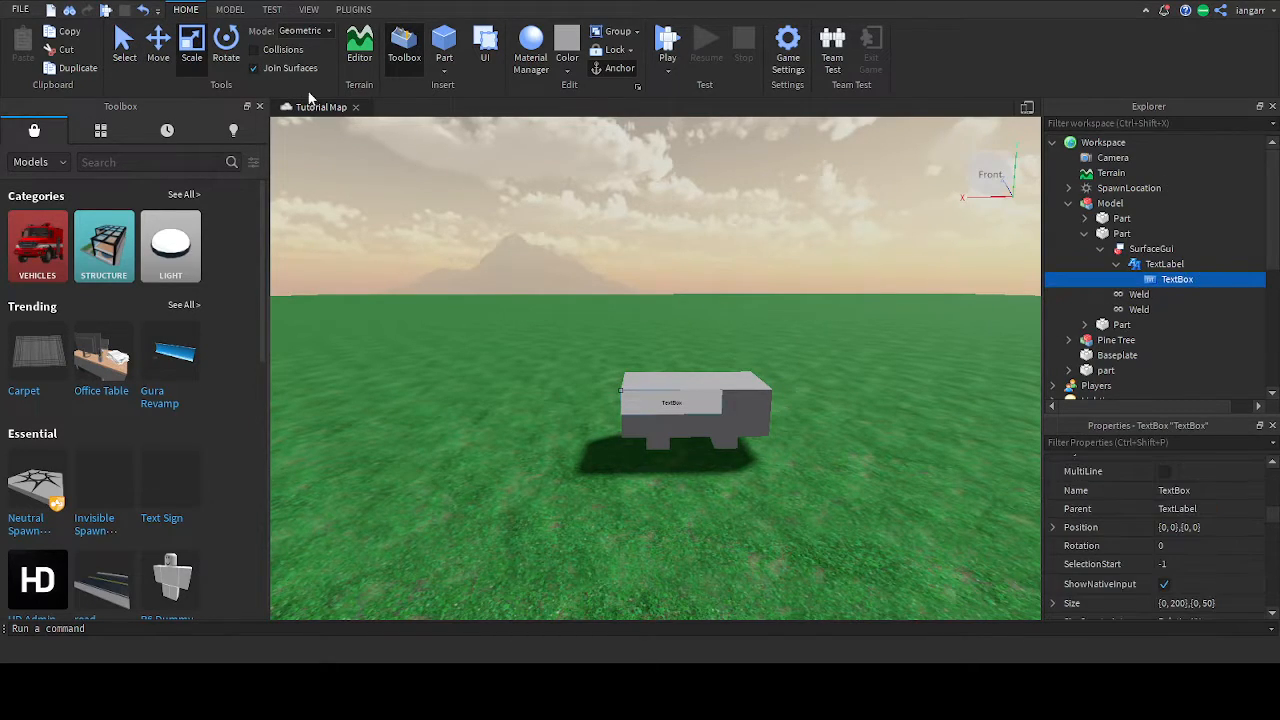
pyautogui.click(124, 45)
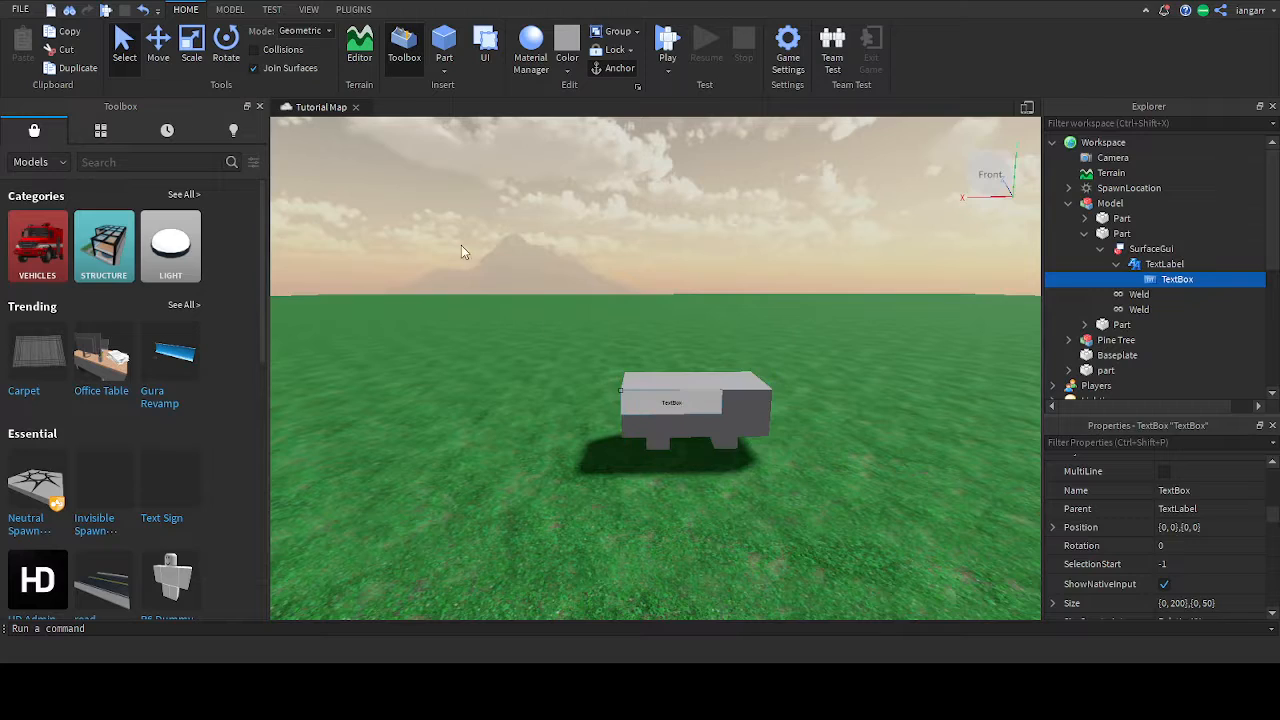
pyautogui.click(188, 44)
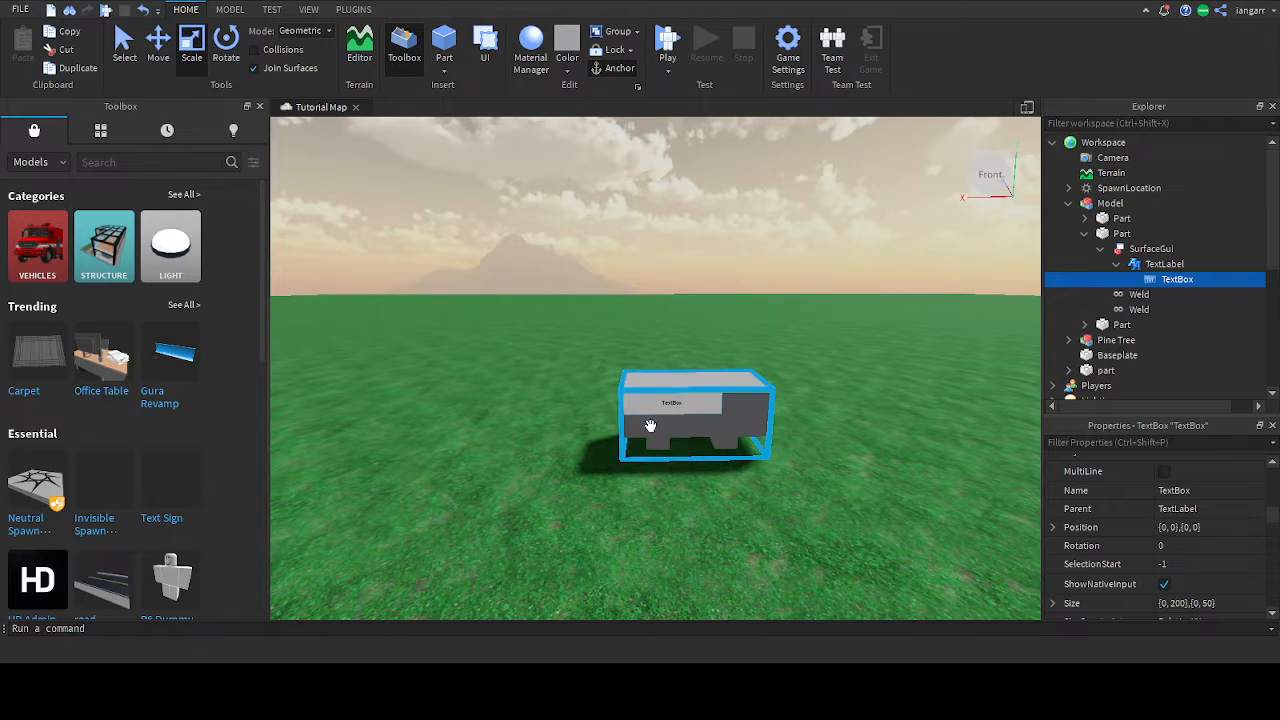
pyautogui.scroll(3, 530, 420)
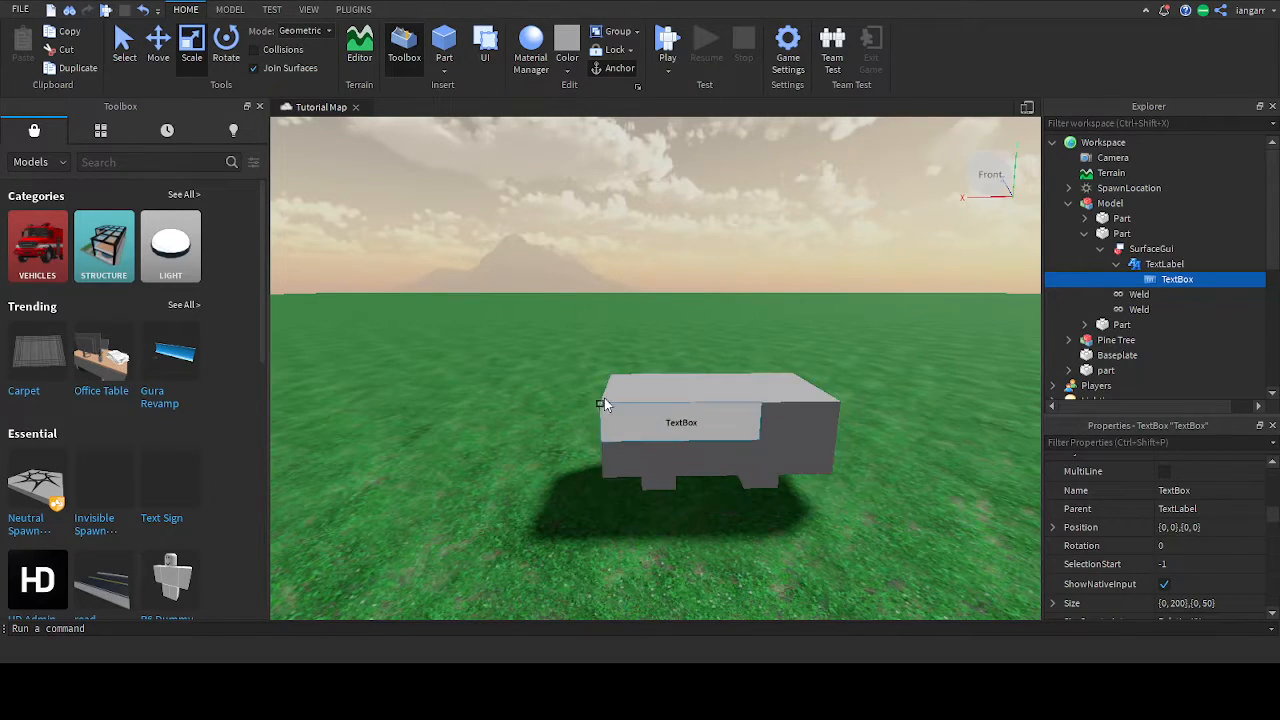
# Move the whole Model across the grass to world pivot position 11, 1.5, -23.5, and reselect the TextBox.
pyautogui.scroll(-3, 742, 440)
pyautogui.click(735, 440)
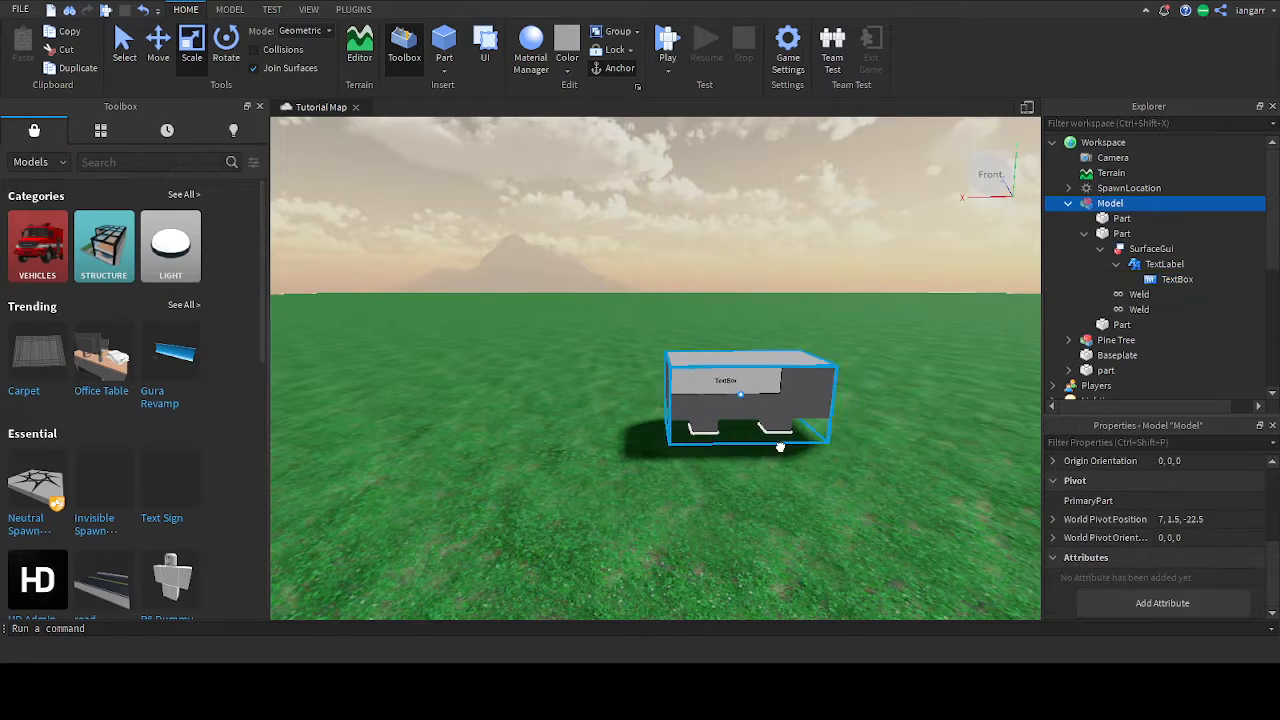
pyautogui.click(1200, 279)
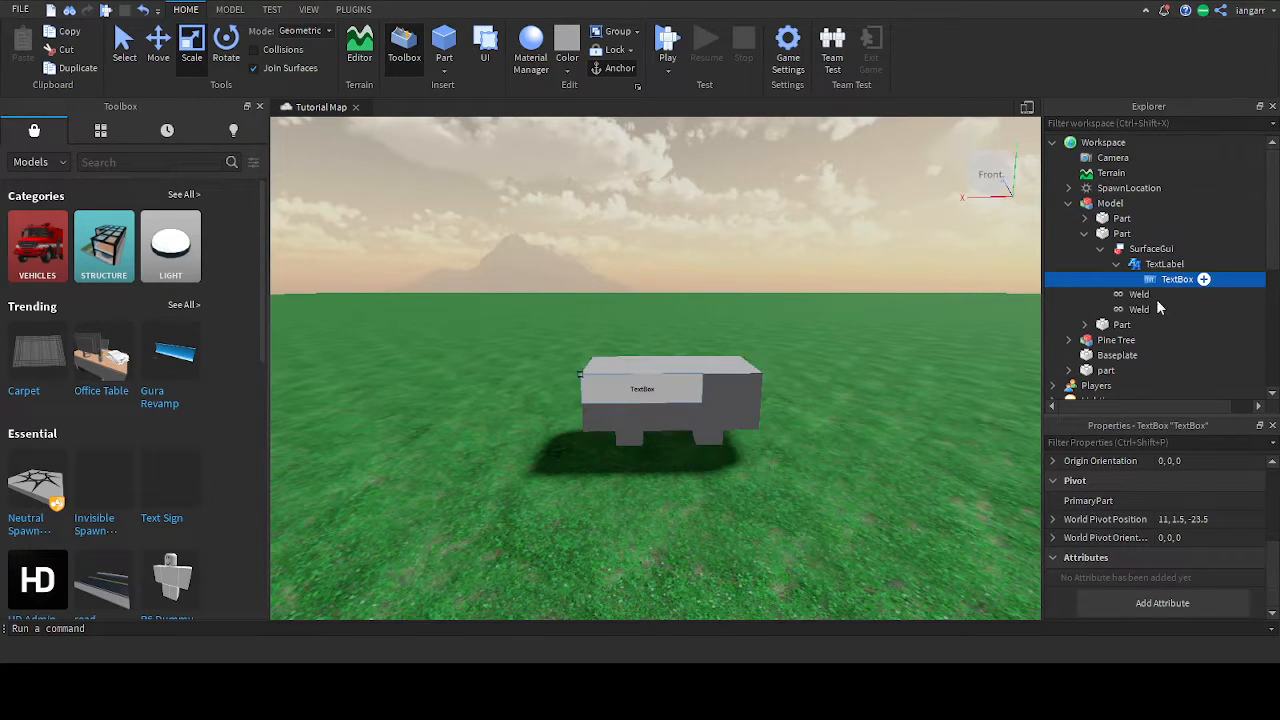
# Unanchor the whole Model and clear the selection.
pyautogui.click(660, 415)
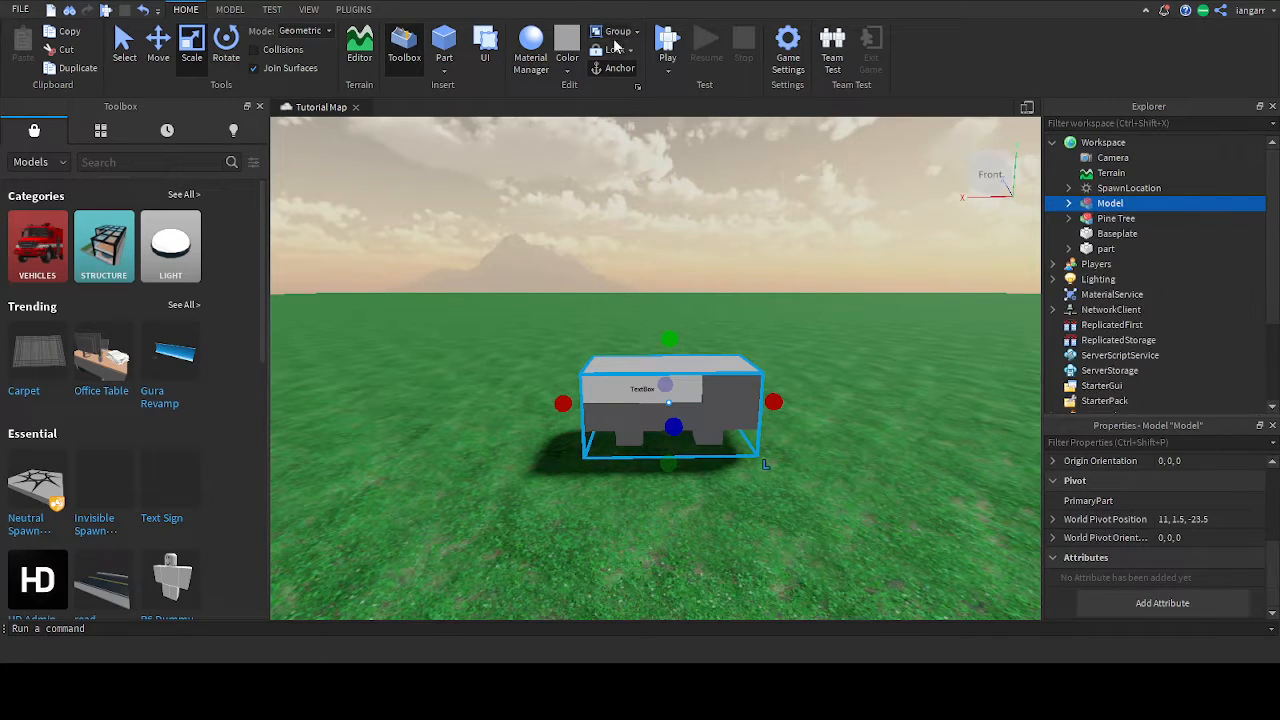
pyautogui.click(478, 300)
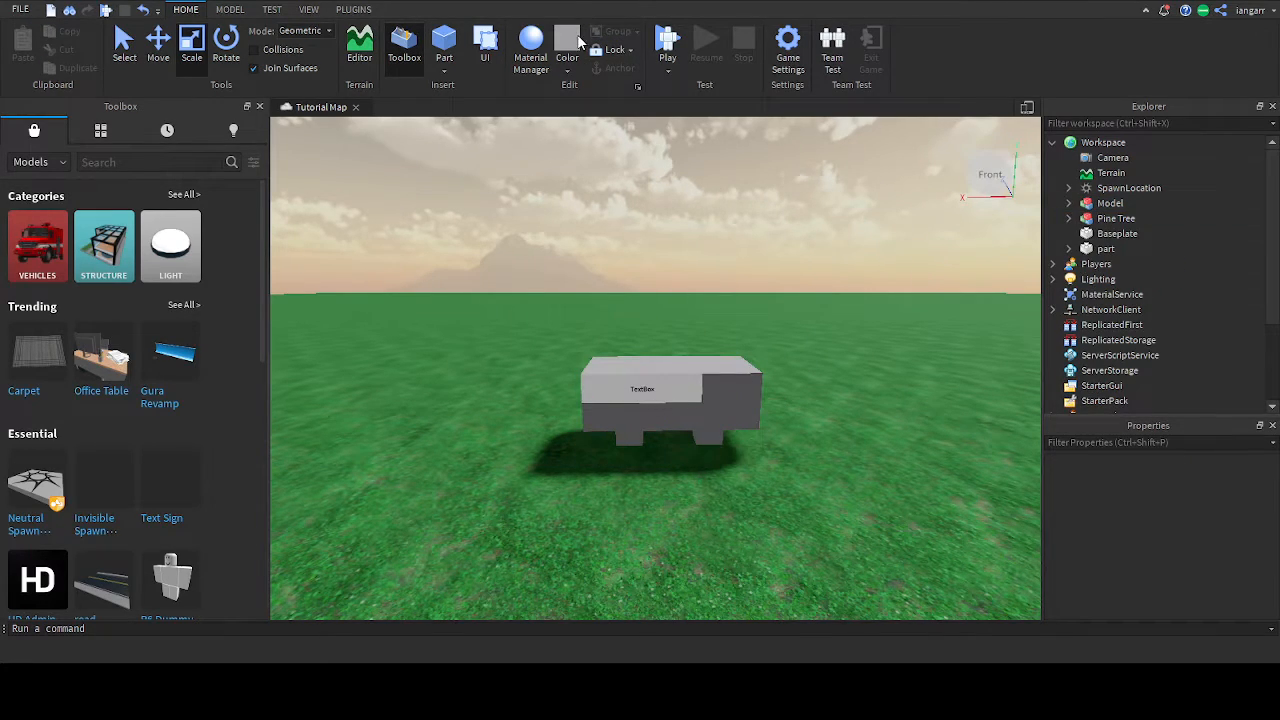
pyautogui.click(655, 385)
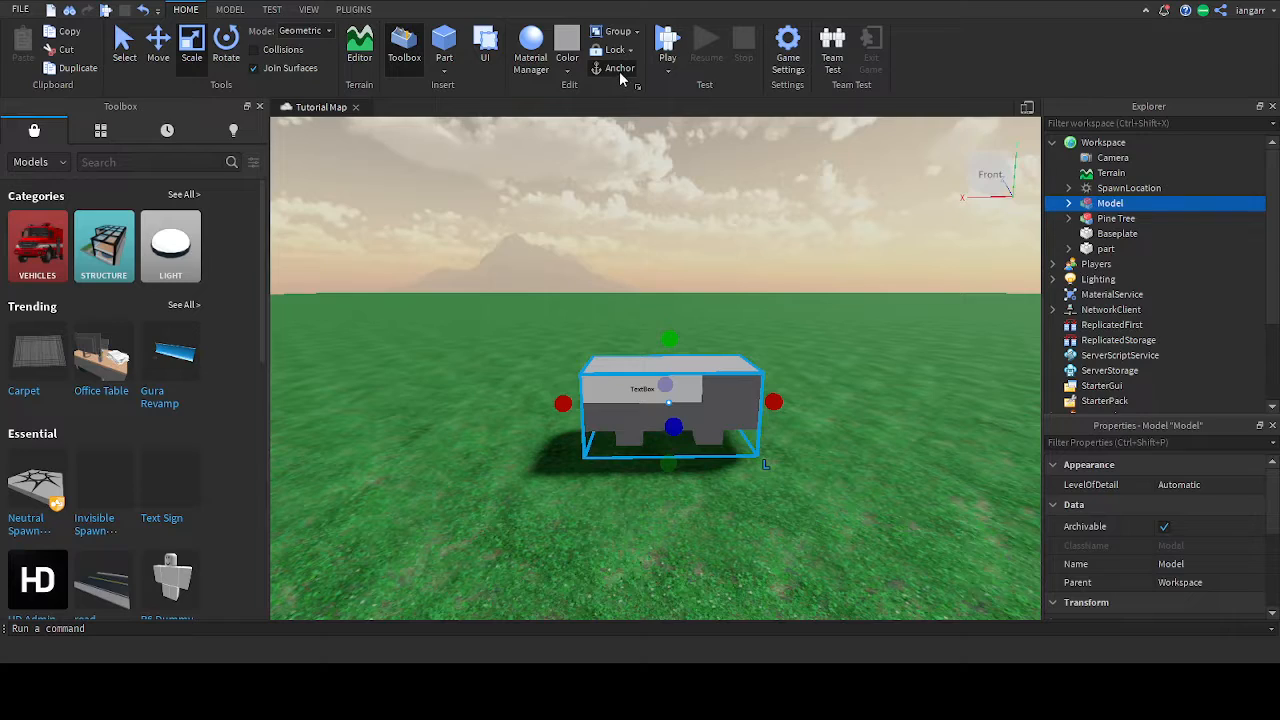
pyautogui.click(591, 212)
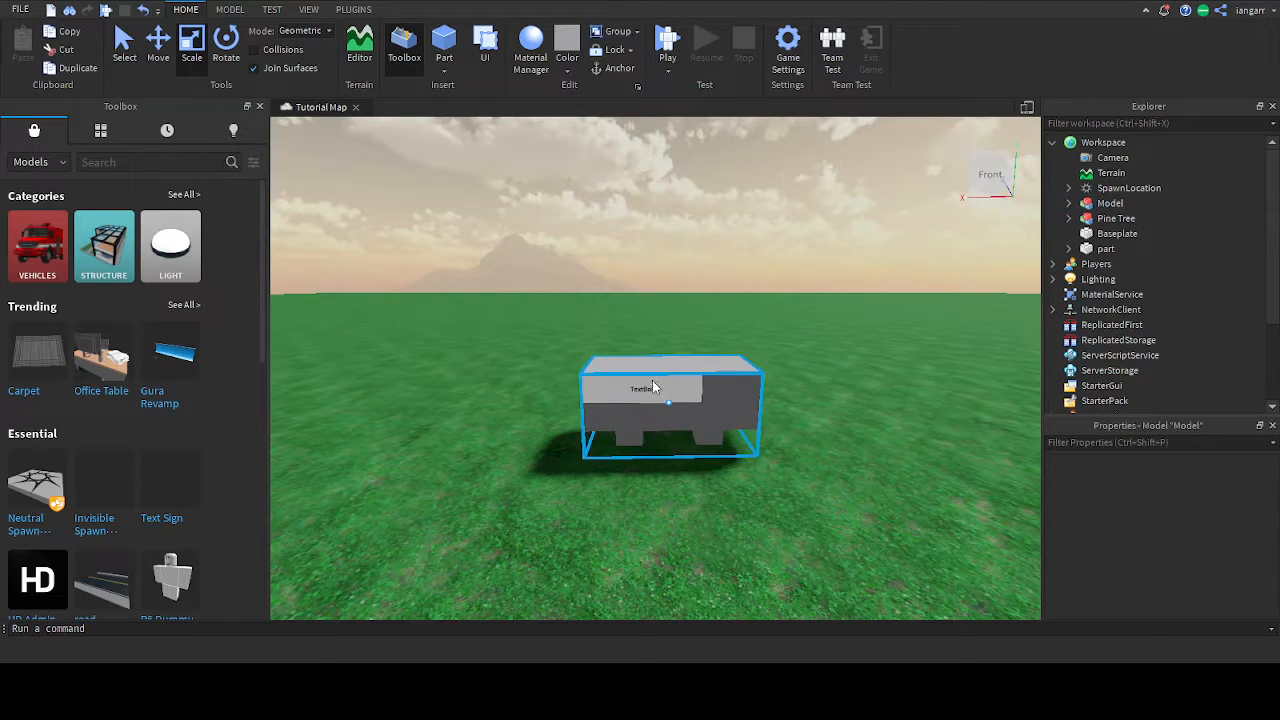
pyautogui.click(652, 380)
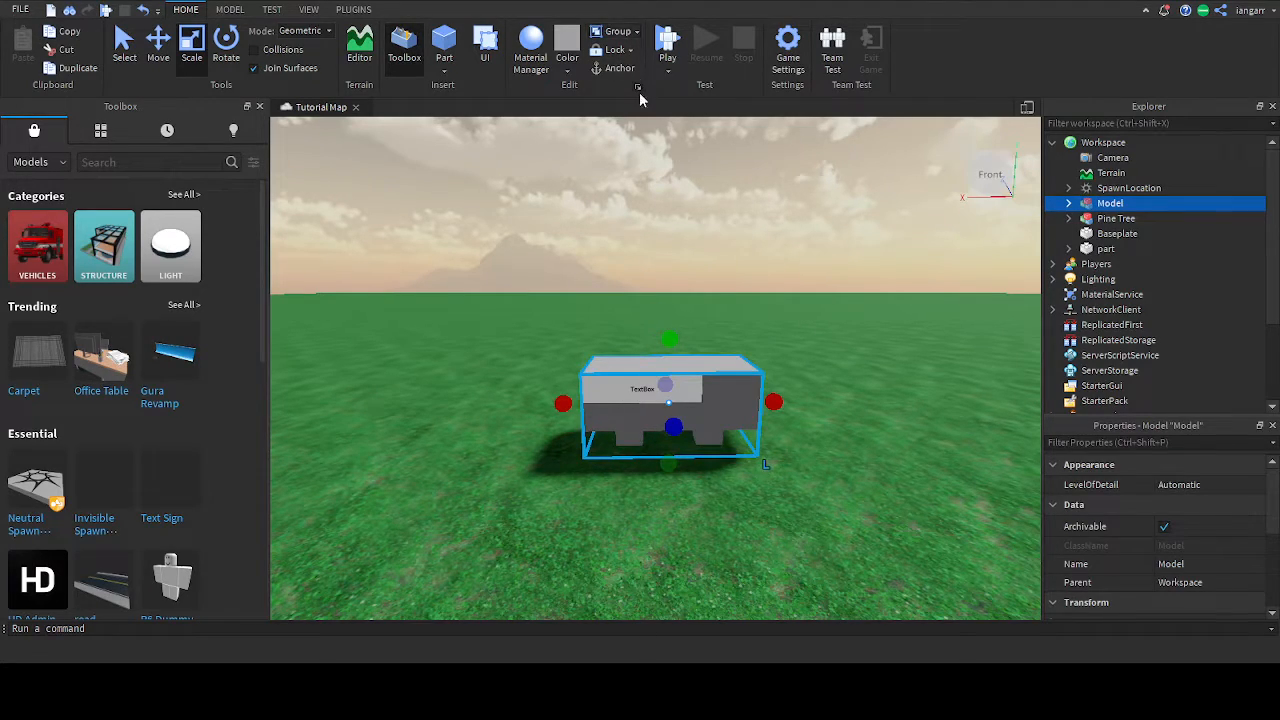
pyautogui.click(710, 467)
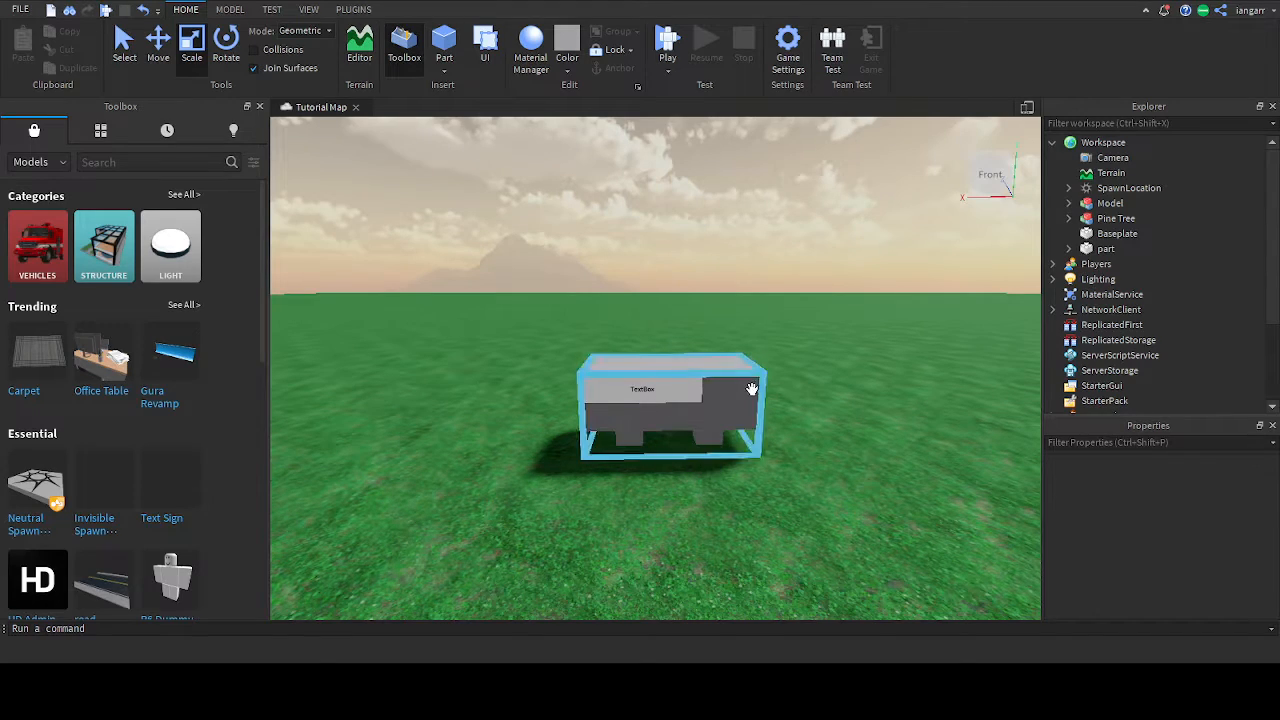
pyautogui.click(690, 425)
pyautogui.click(1068, 204)
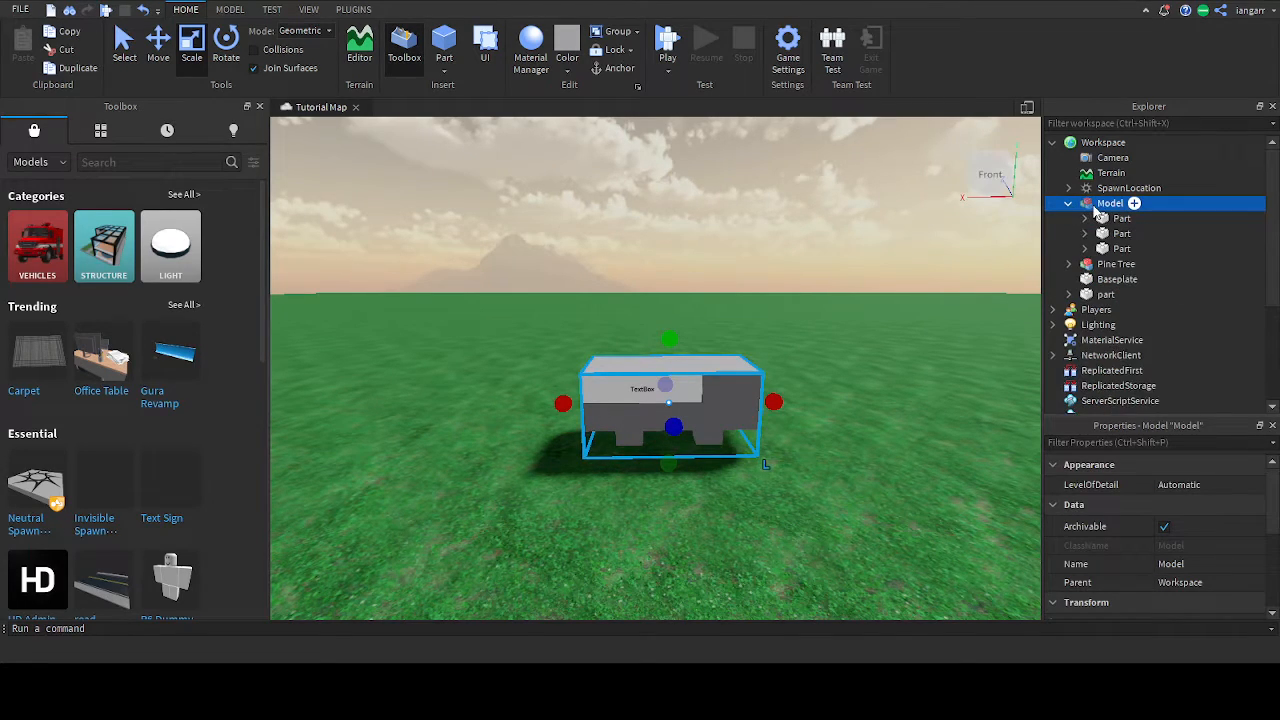
pyautogui.click(1068, 204)
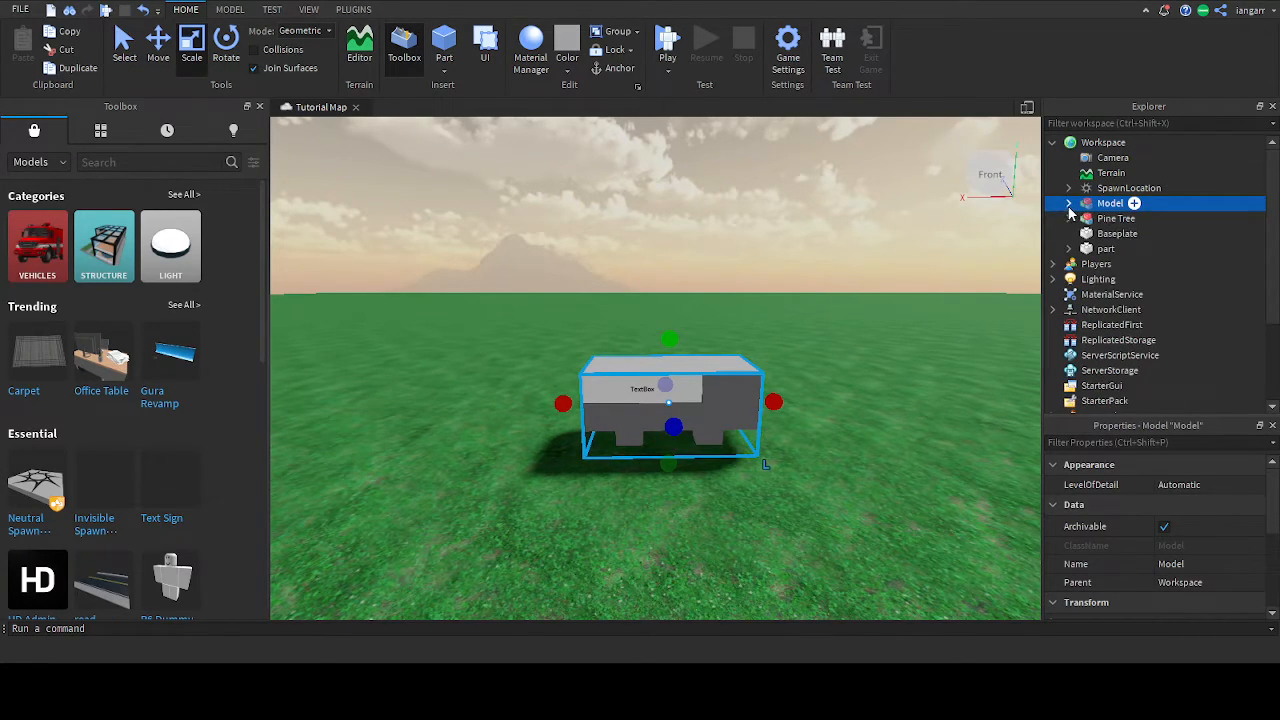
pyautogui.click(843, 355)
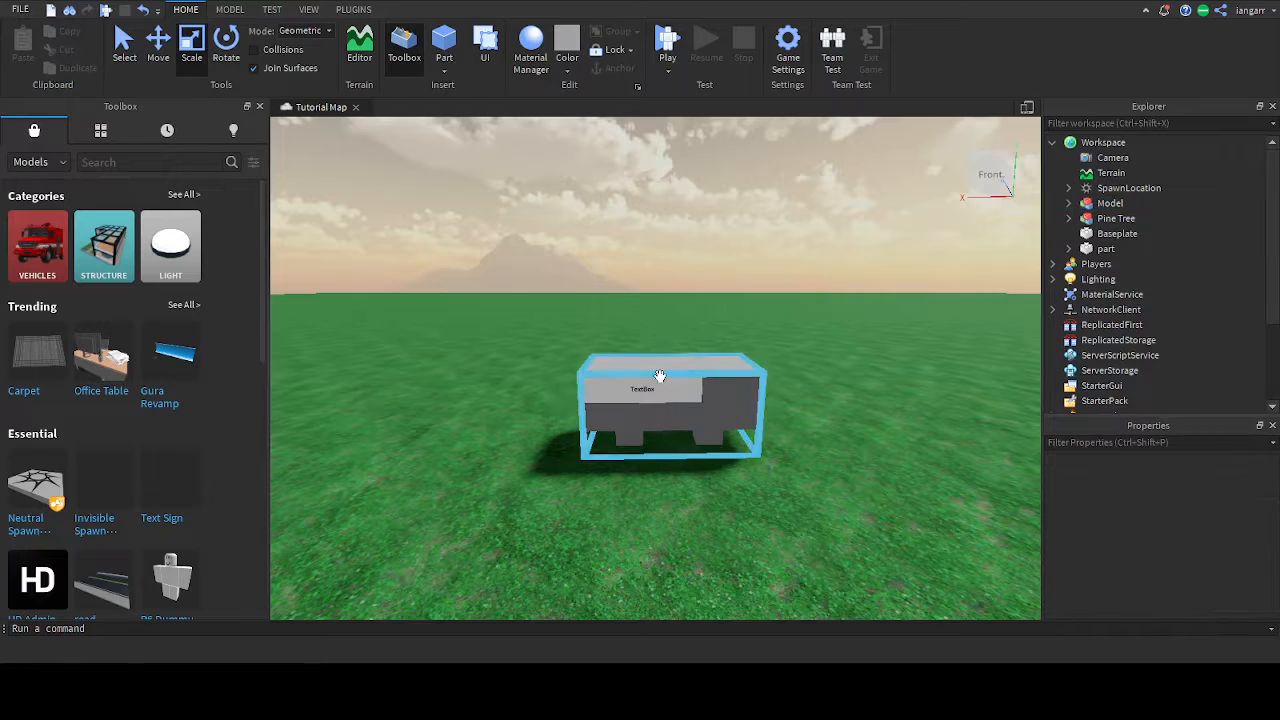
# Expand the Model's second Part down to its TextBox and look through the TextBox's properties.
pyautogui.click(1104, 203)
pyautogui.click(1068, 203)
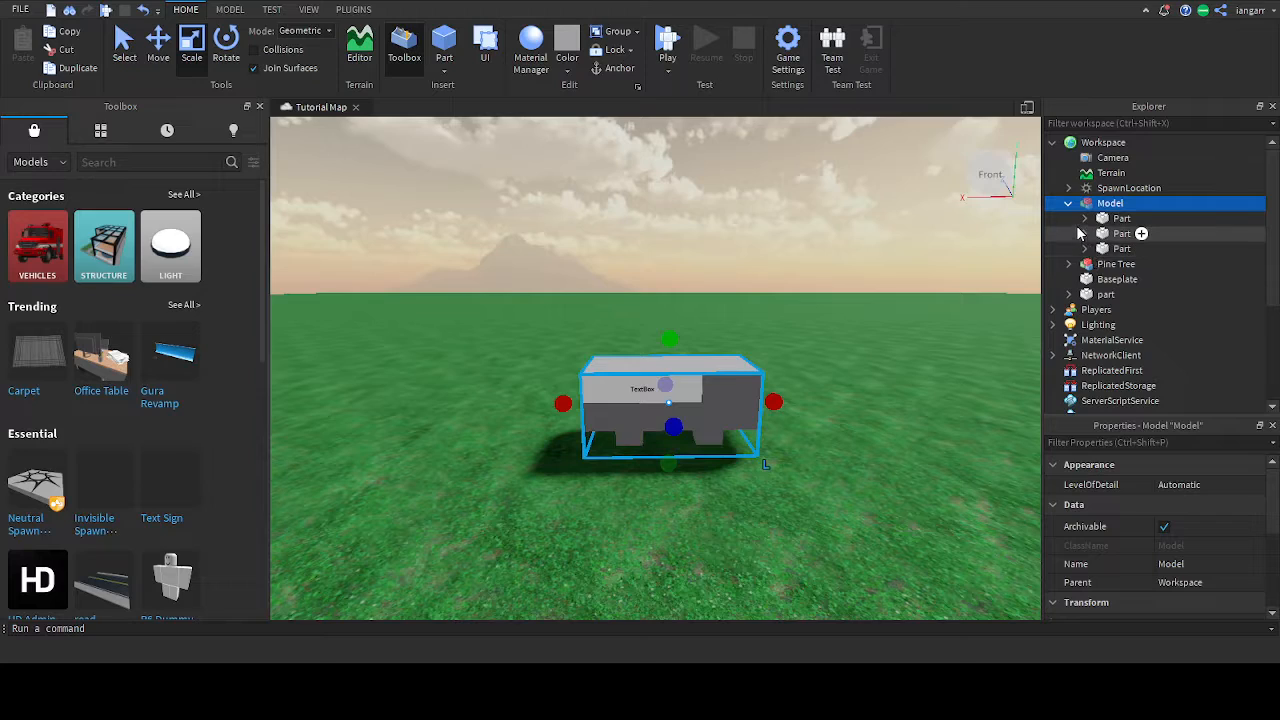
pyautogui.click(1084, 234)
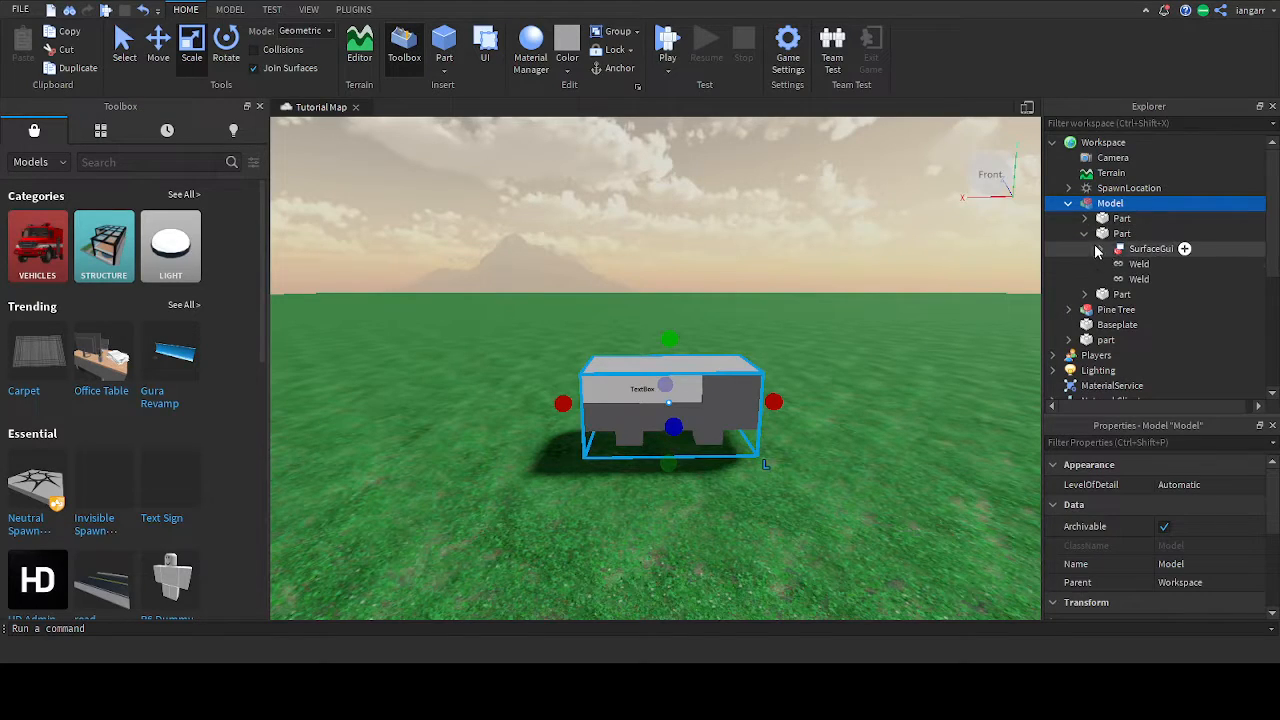
pyautogui.click(1100, 250)
pyautogui.click(1150, 264)
pyautogui.click(1116, 264)
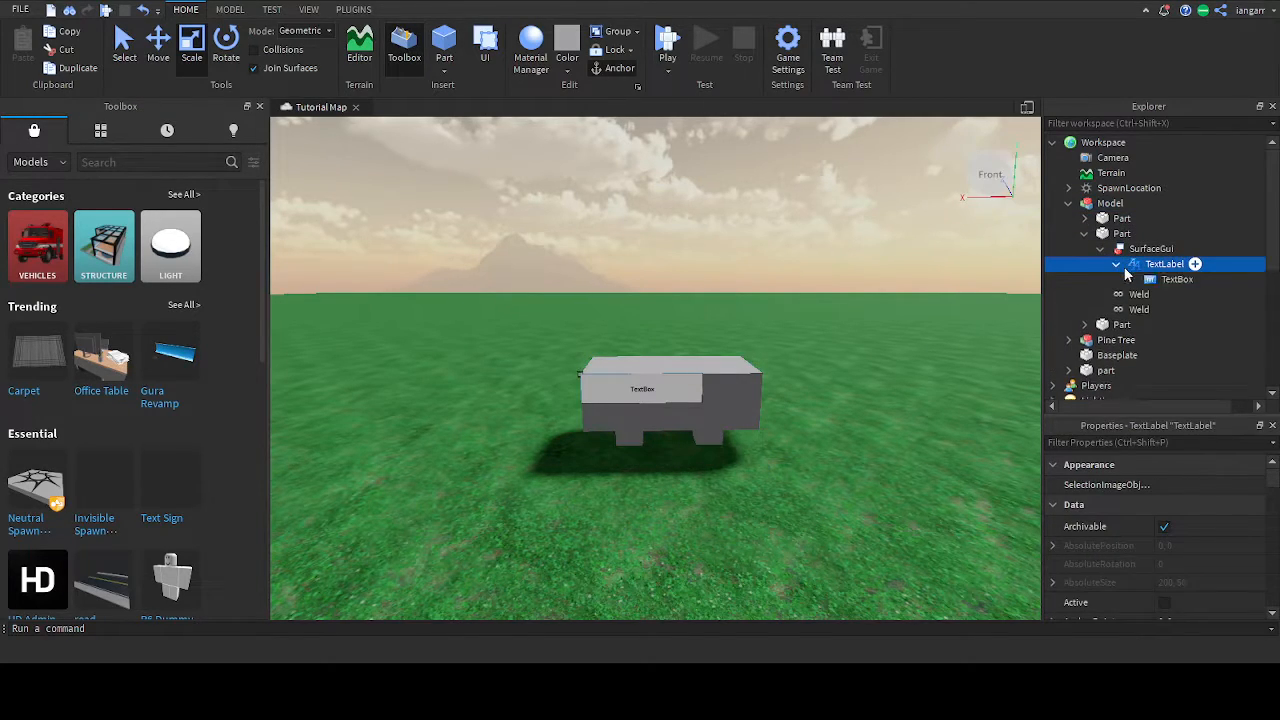
pyautogui.click(1168, 280)
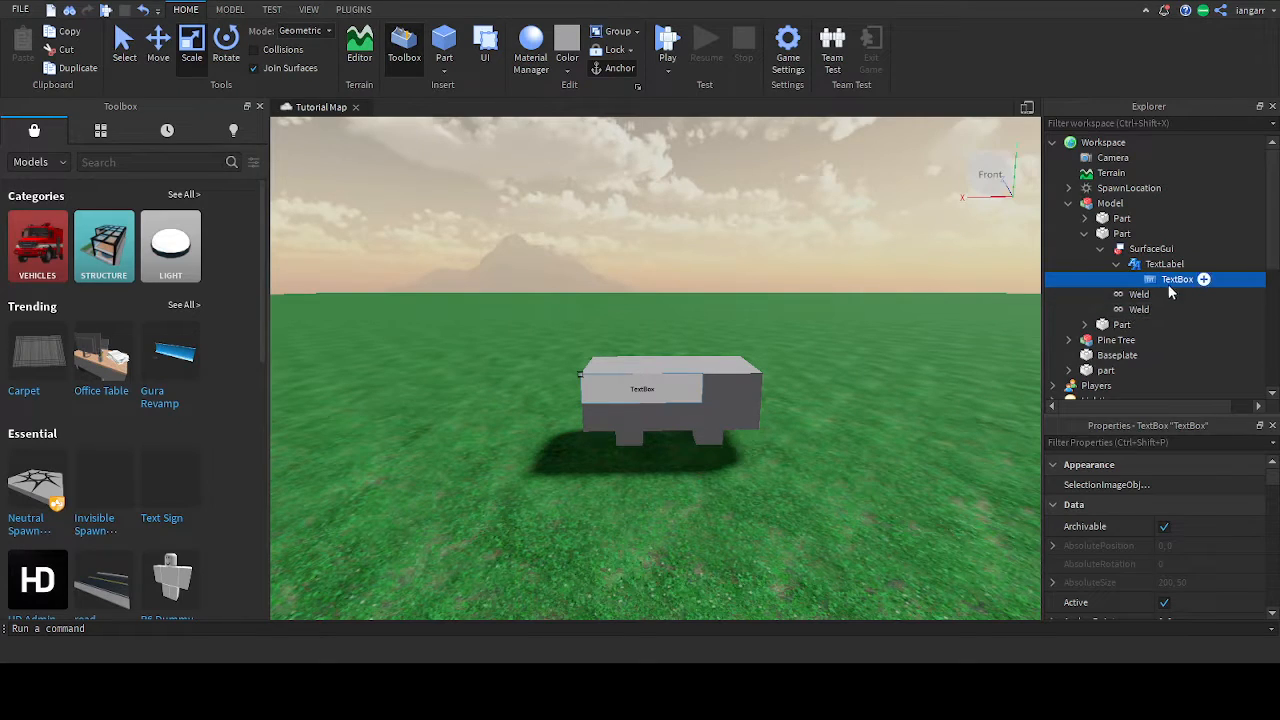
pyautogui.scroll(-10, 1182, 542)
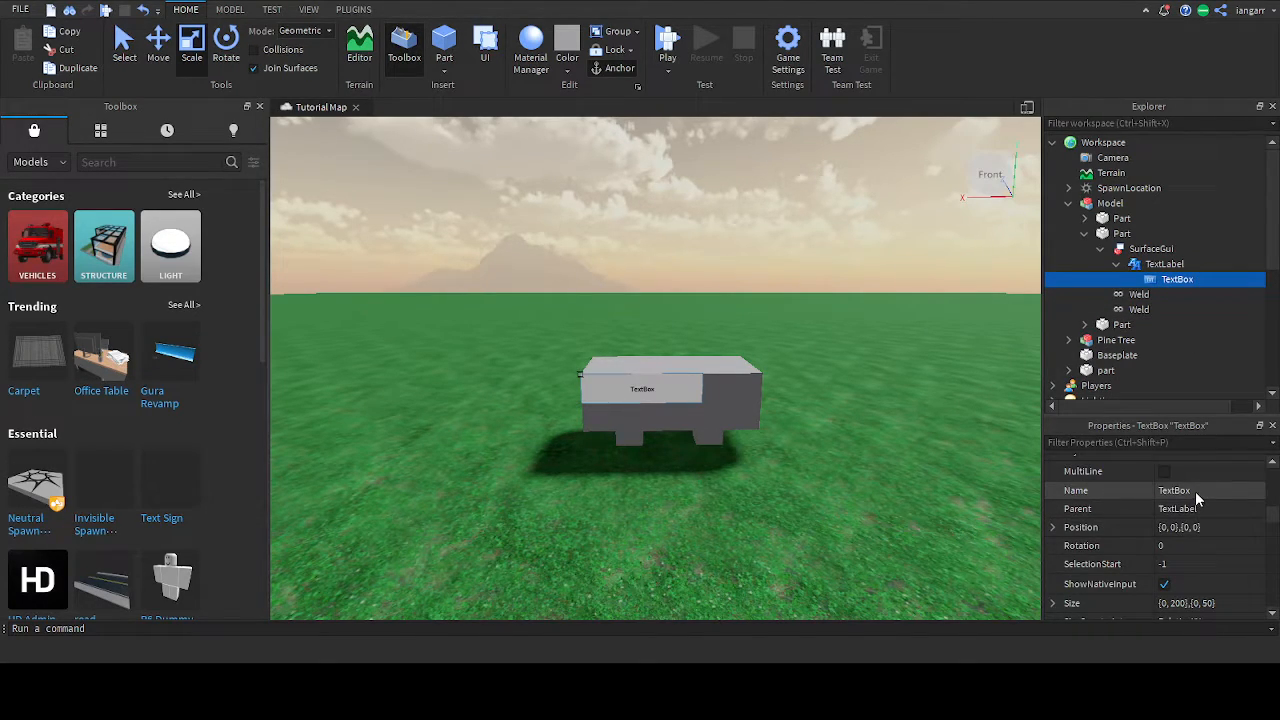
# Rename the TextBox on the Model's second Part to Hello.
pyautogui.click(1195, 491)
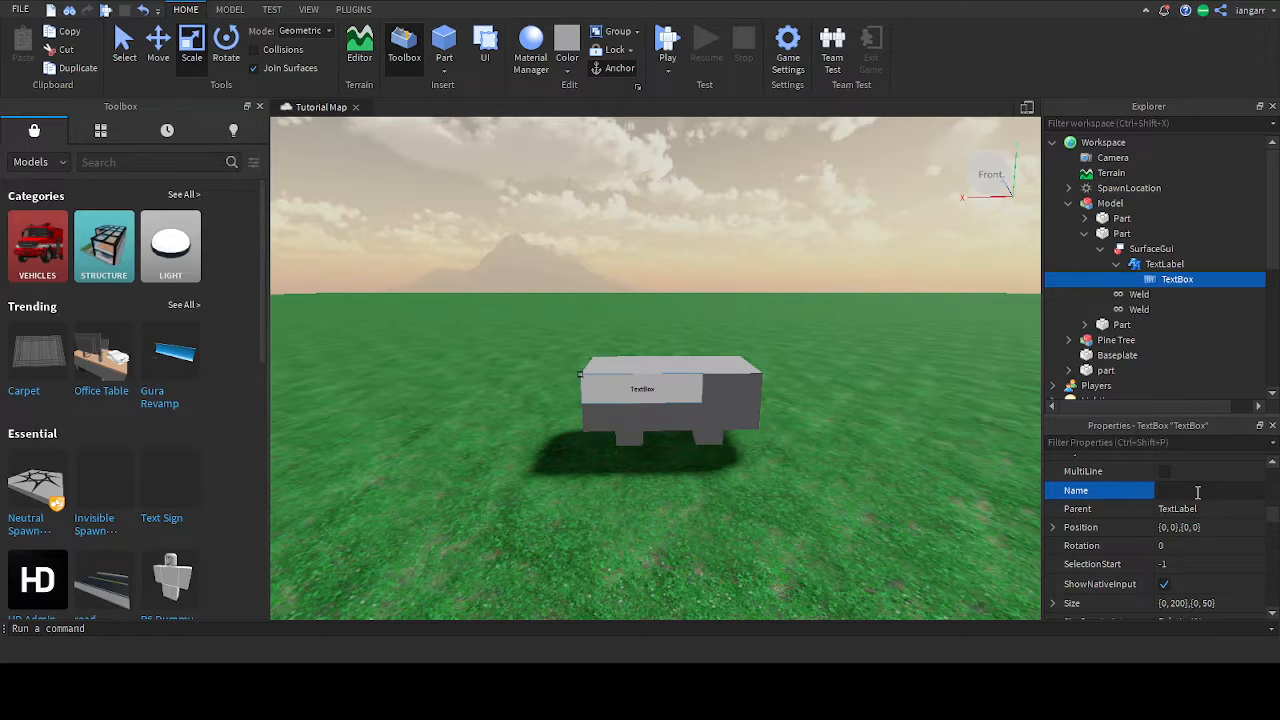
pyautogui.write('Hello')
pyautogui.press('Return')
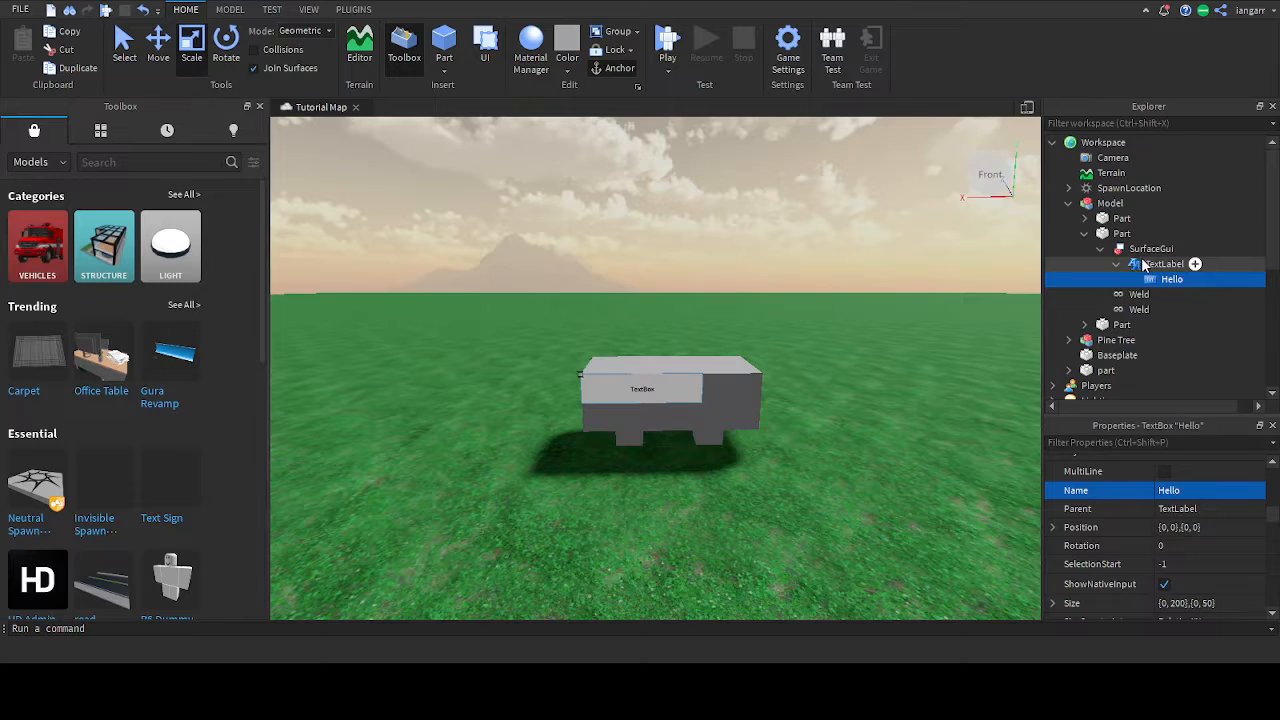
# Set the displayed Text of the renamed TextBox to Hello.
pyautogui.scroll(-5, 1202, 508)
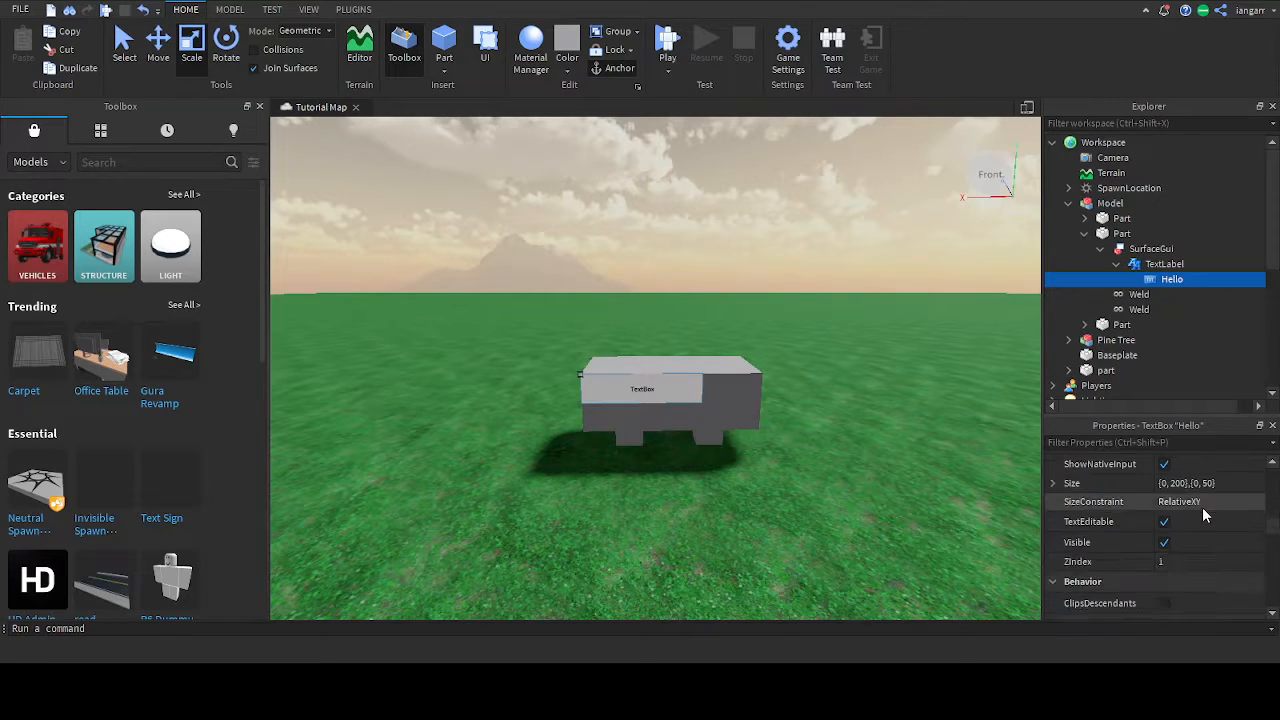
pyautogui.scroll(-10, 1195, 502)
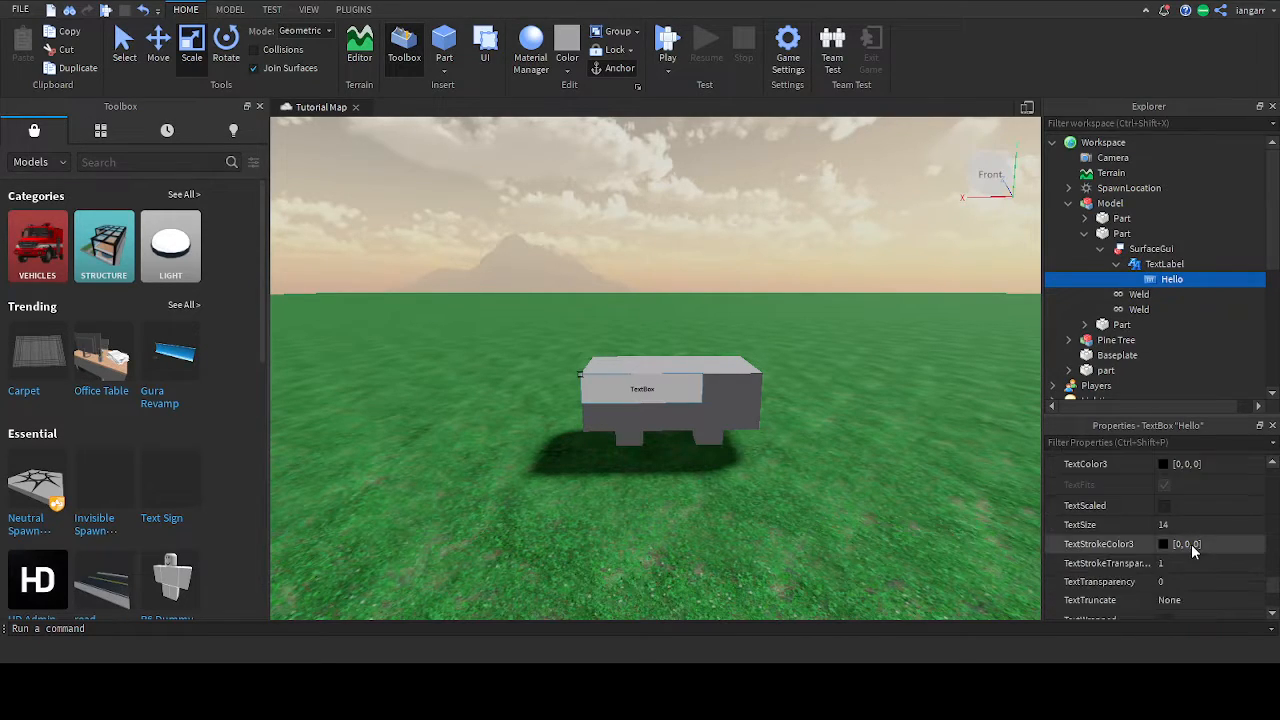
pyautogui.scroll(4, 1191, 550)
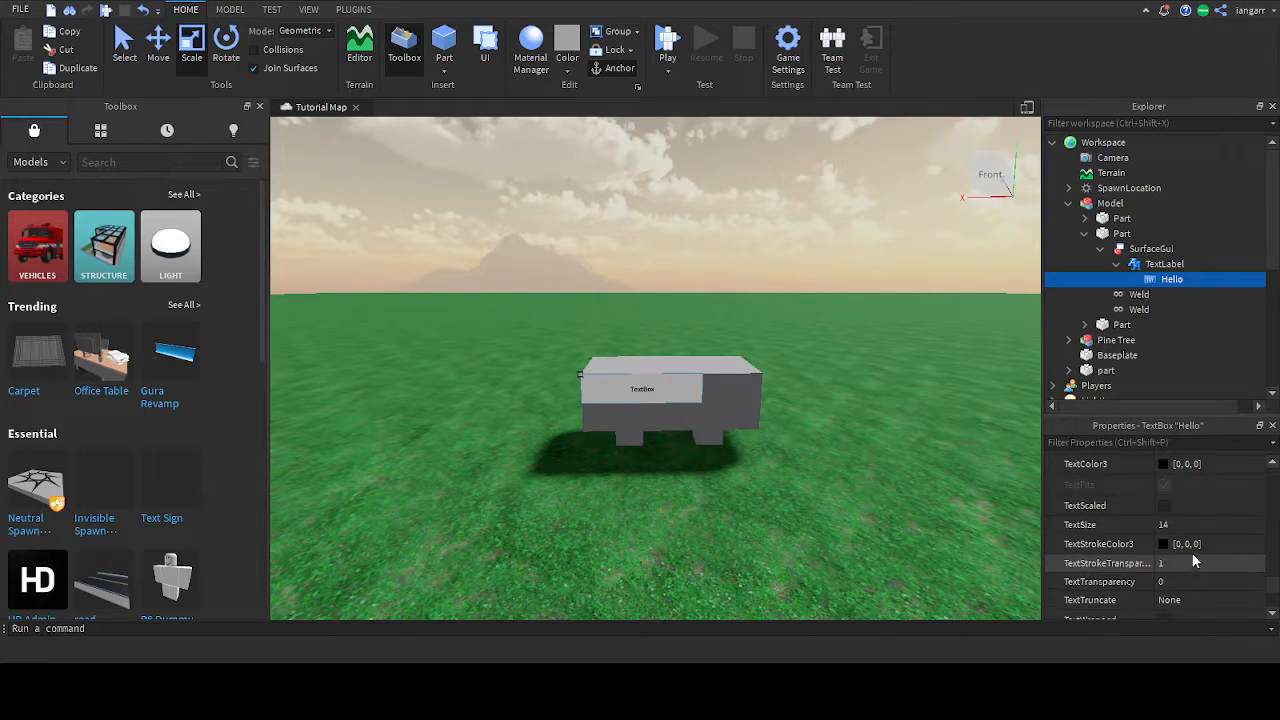
pyautogui.click(1191, 549)
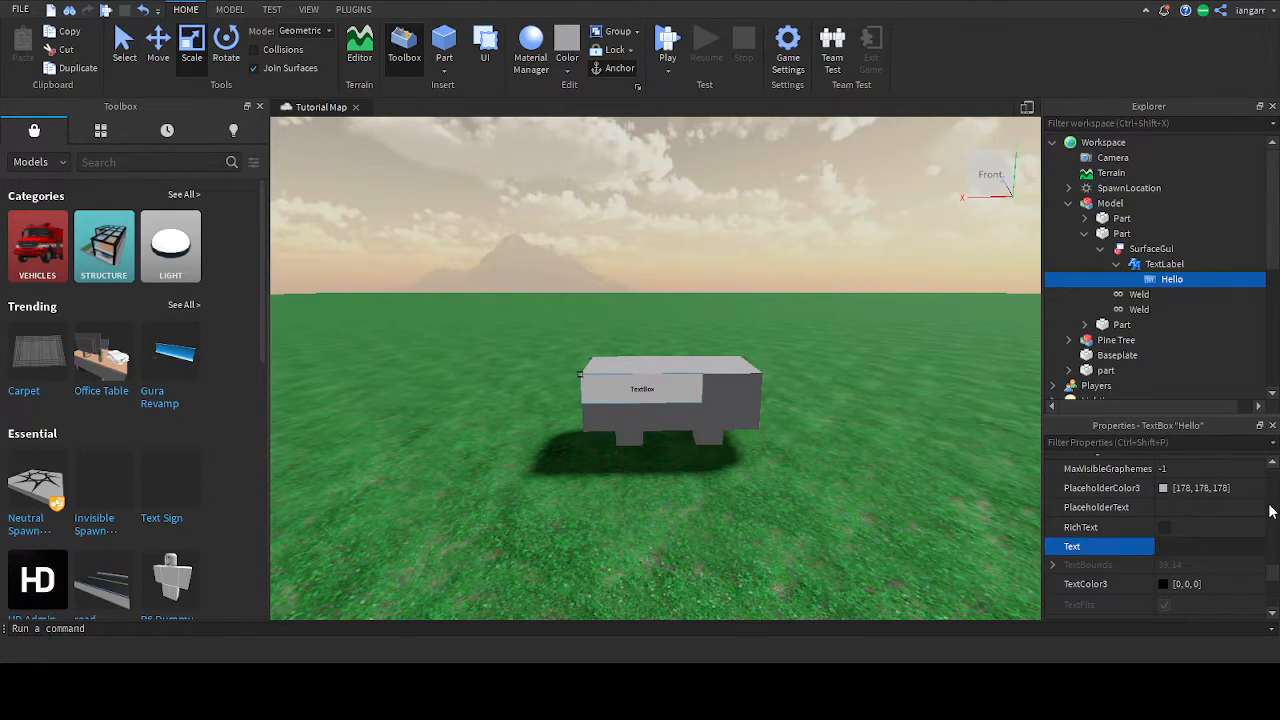
pyautogui.write('Hello')
pyautogui.press('Return')
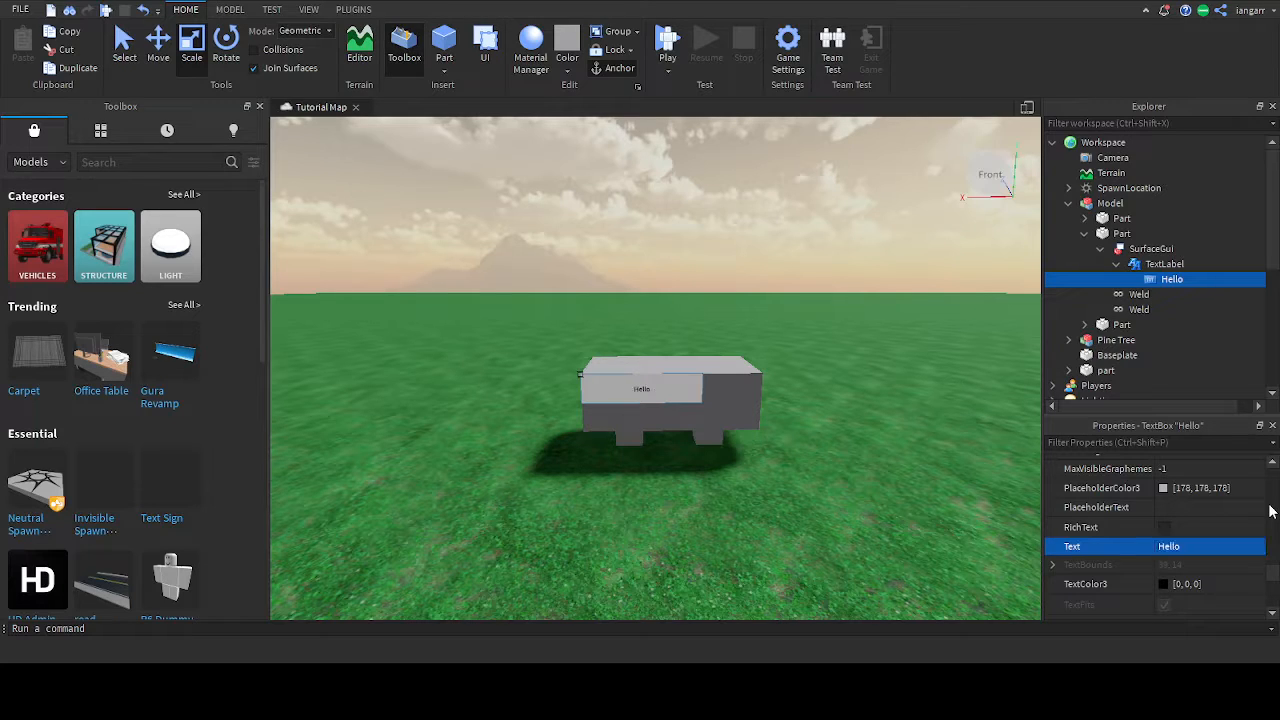
# Examine the Hello text on the block's face up close, clear the selection and view the Model from farther around the map.
pyautogui.moveTo(979, 489); pyautogui.dragTo(977, 484, button='right')
pyautogui.press('w')
pyautogui.press('q')
pyautogui.press('e')
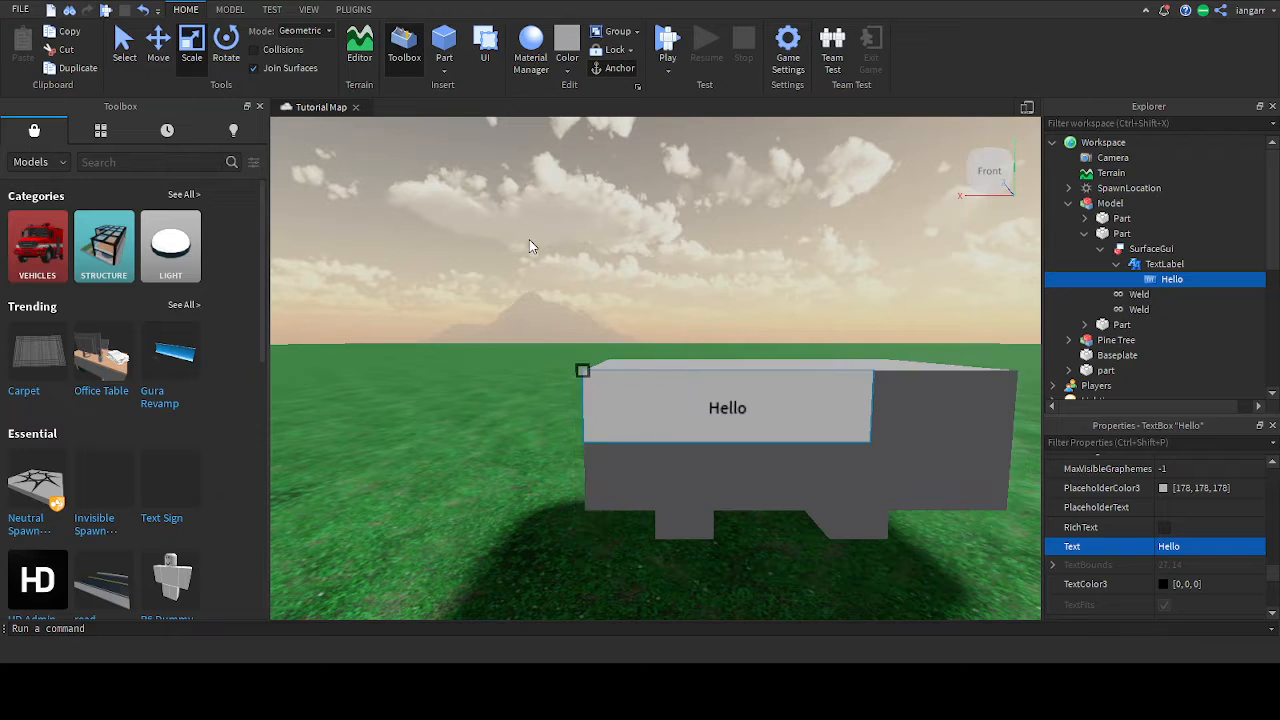
pyautogui.click(1098, 236)
pyautogui.click(724, 269)
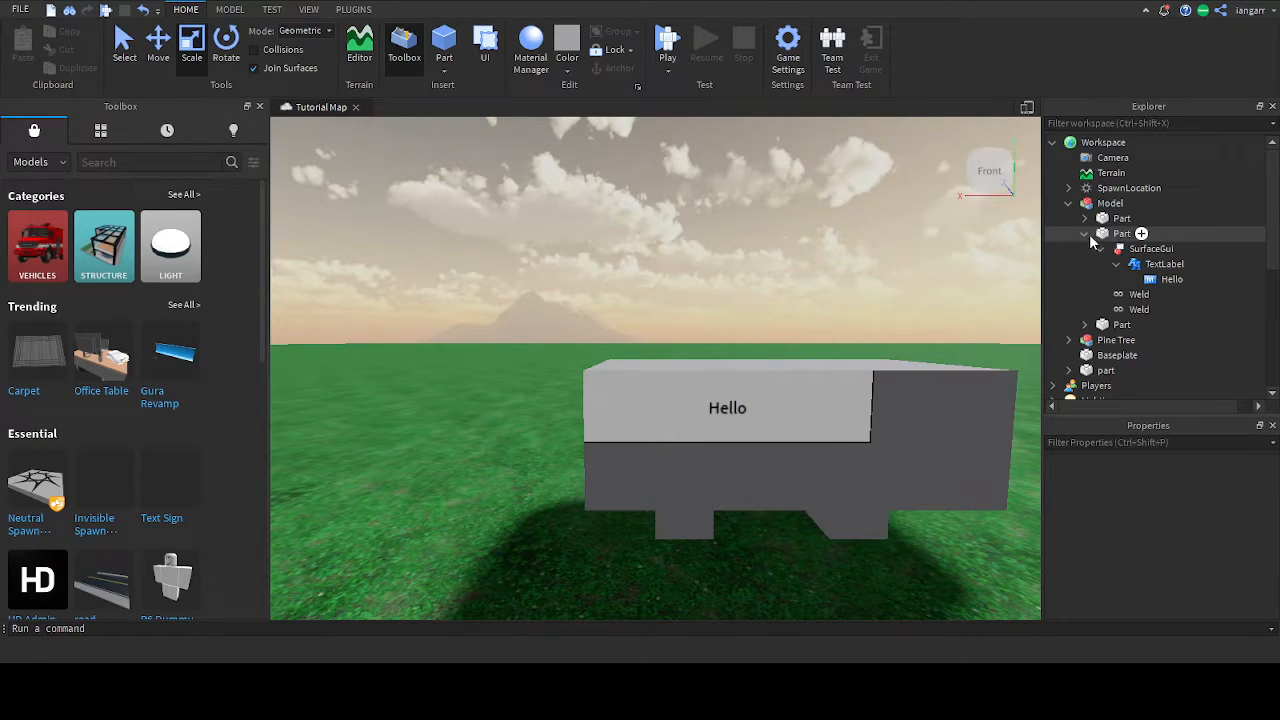
pyautogui.moveTo(873, 296); pyautogui.dragTo(873, 294, button='right')
pyautogui.scroll(-5, 814, 395)
pyautogui.moveTo(694, 366); pyautogui.dragTo(694, 369, button='right')
pyautogui.press('a')
pyautogui.press('d')
pyautogui.press('a')
pyautogui.press('s')
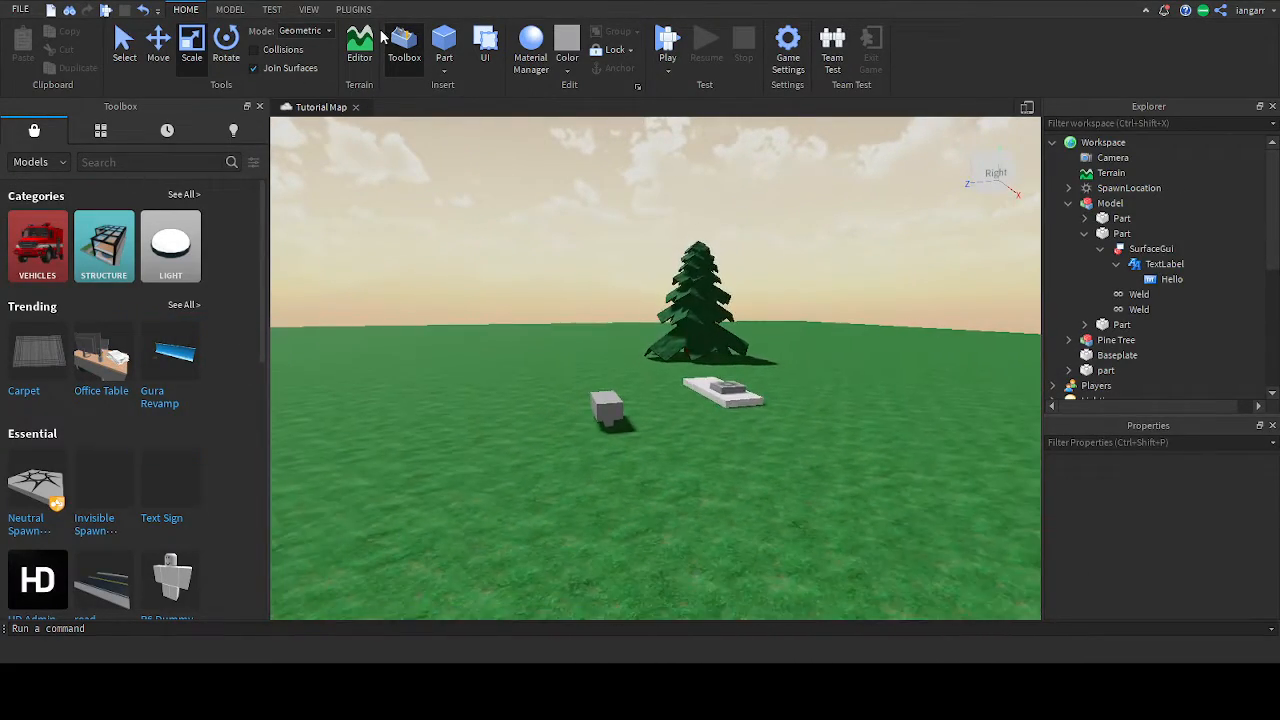
pyautogui.press('w')
# Delete the Hello TextBox and the SurfaceGui from the Model's second Part, and collapse that Part.
pyautogui.click(1165, 280)
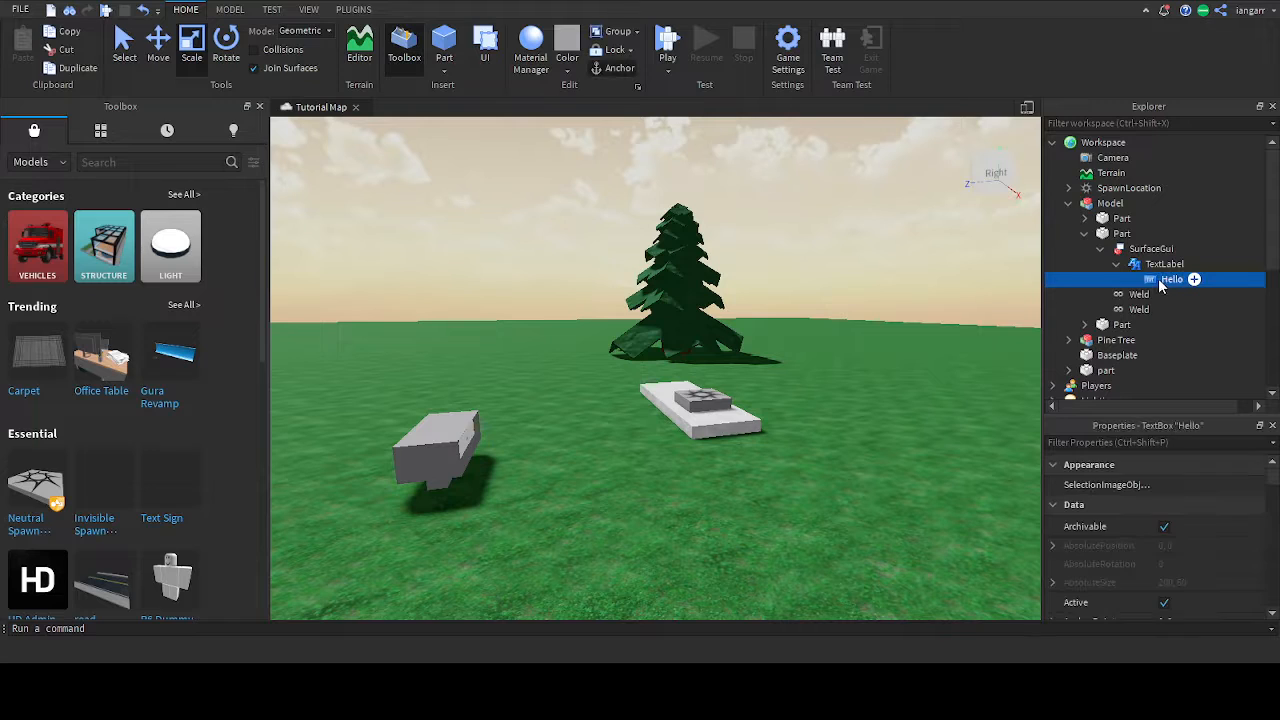
pyautogui.press('Delete')
pyautogui.click(1145, 249)
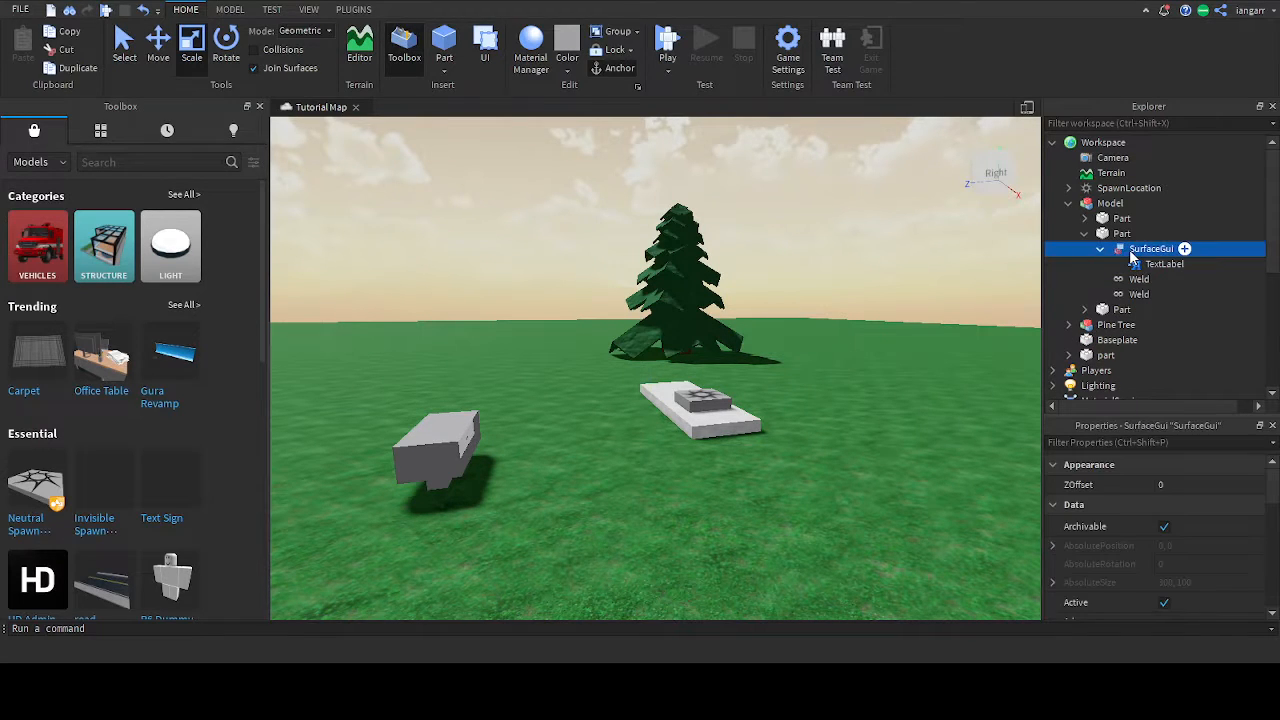
pyautogui.press('Delete')
pyautogui.press('w')
pyautogui.moveTo(829, 320); pyautogui.dragTo(829, 320, button='right')
pyautogui.press('d')
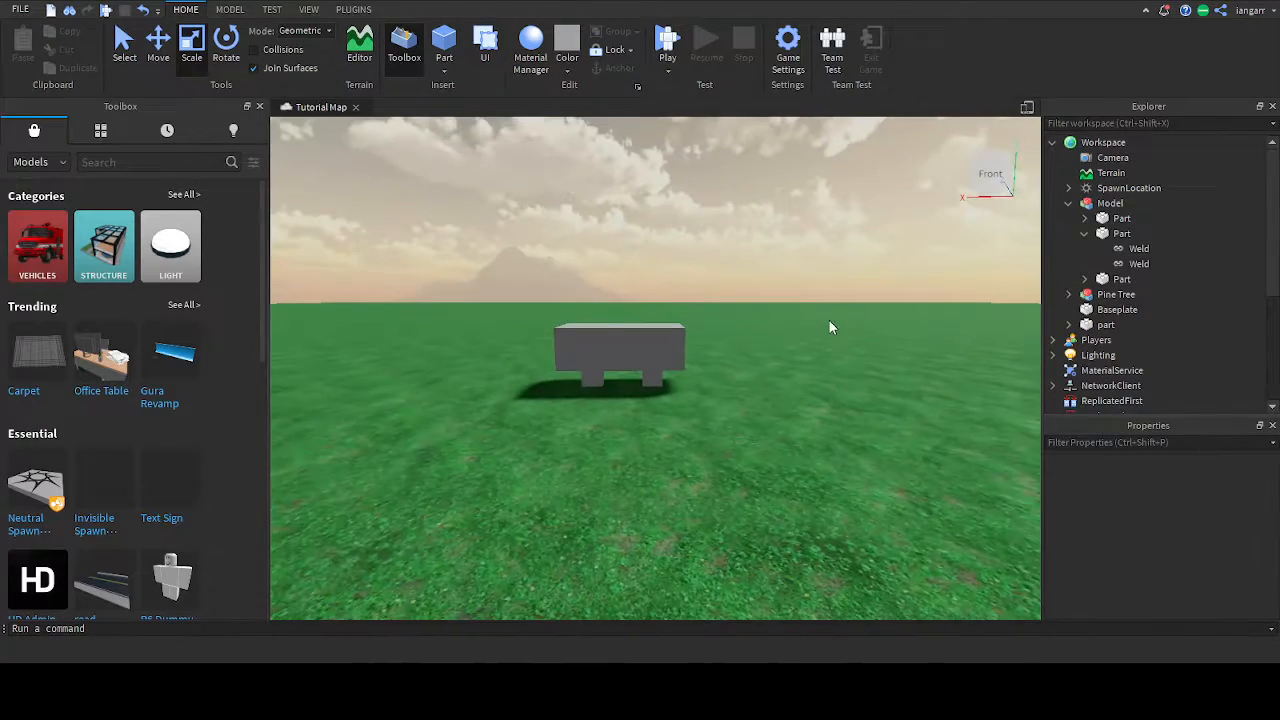
pyautogui.press('a')
pyautogui.click(1085, 233)
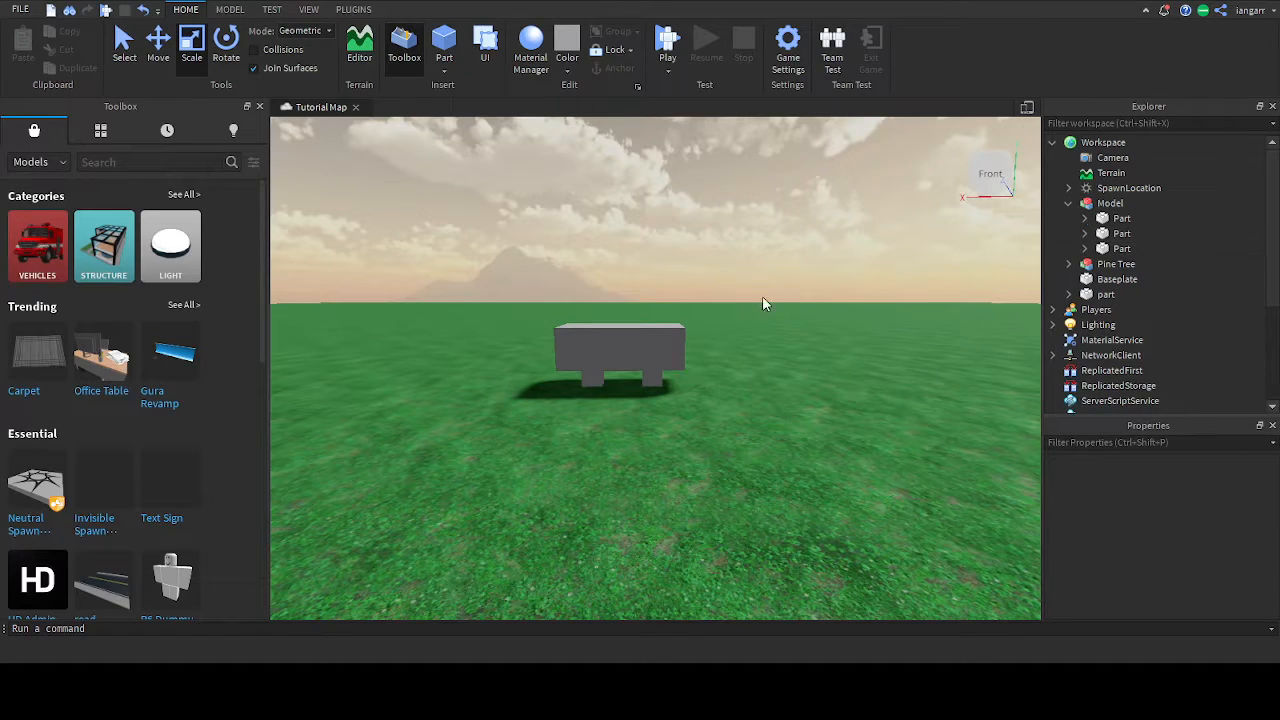
# Add a Script to the Model's second Part and select it in the object tree.
pyautogui.click(639, 331)
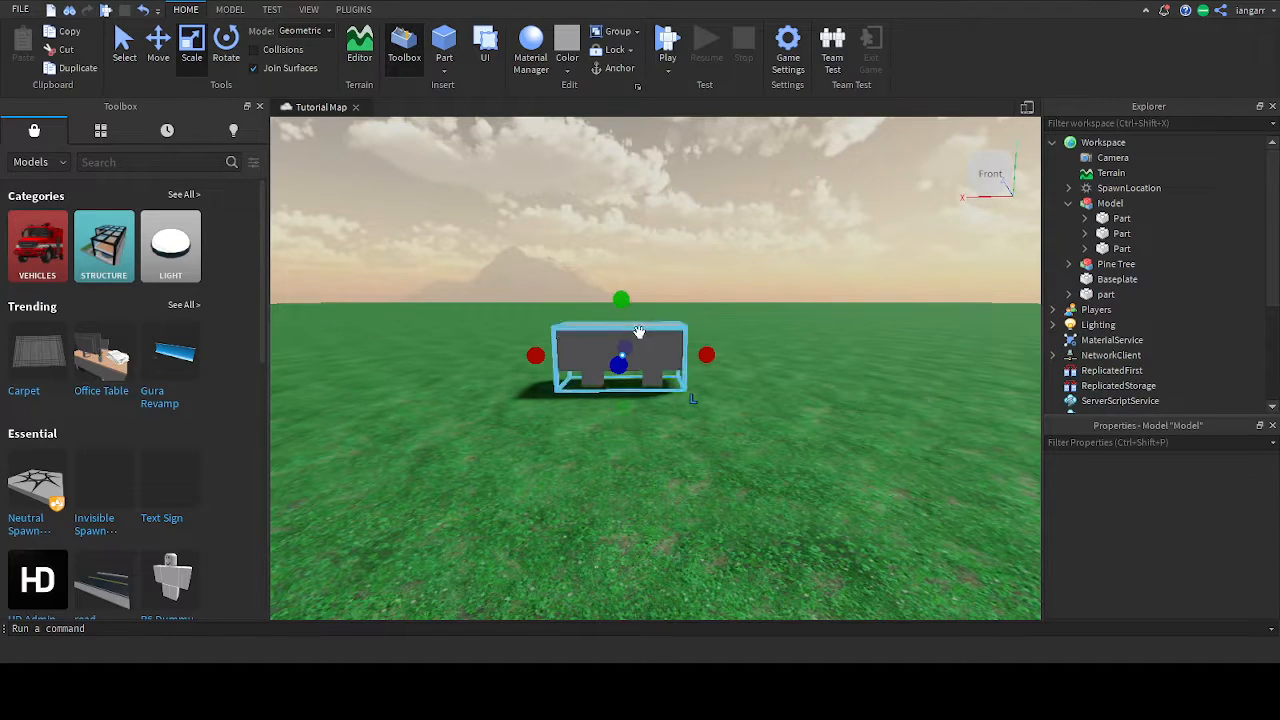
pyautogui.click(1068, 203)
pyautogui.click(1068, 203)
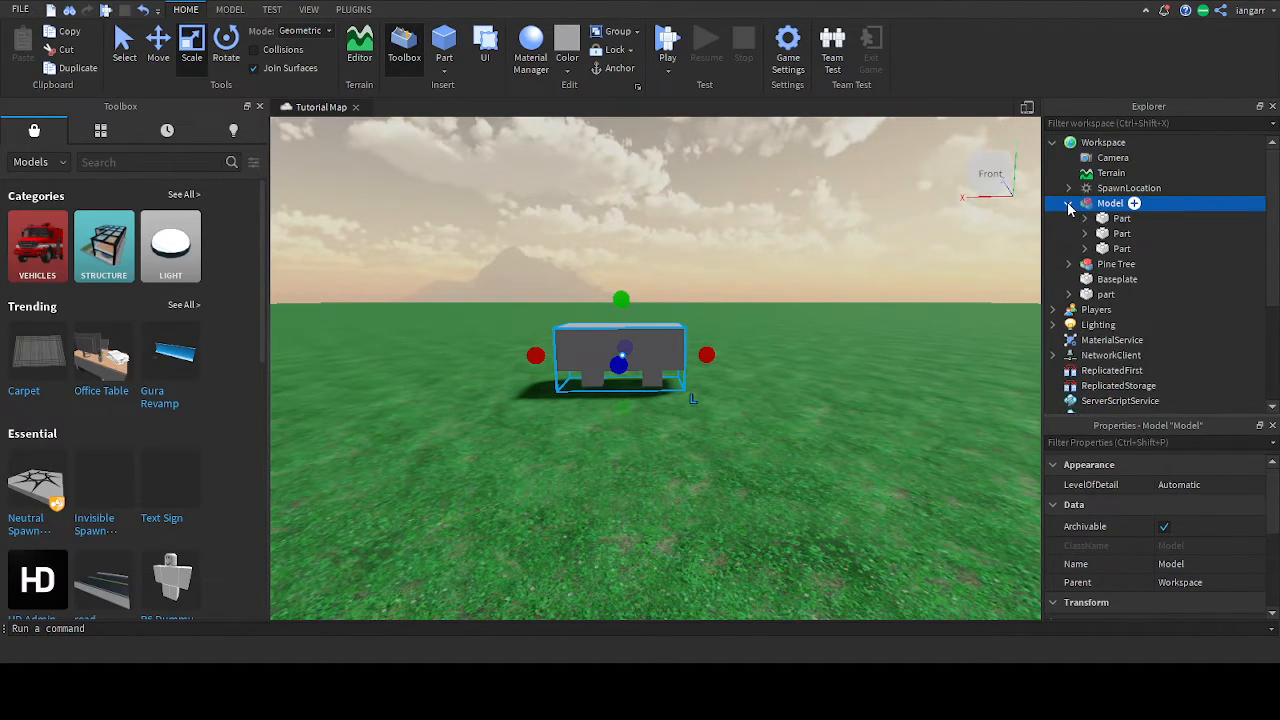
pyautogui.click(1112, 234)
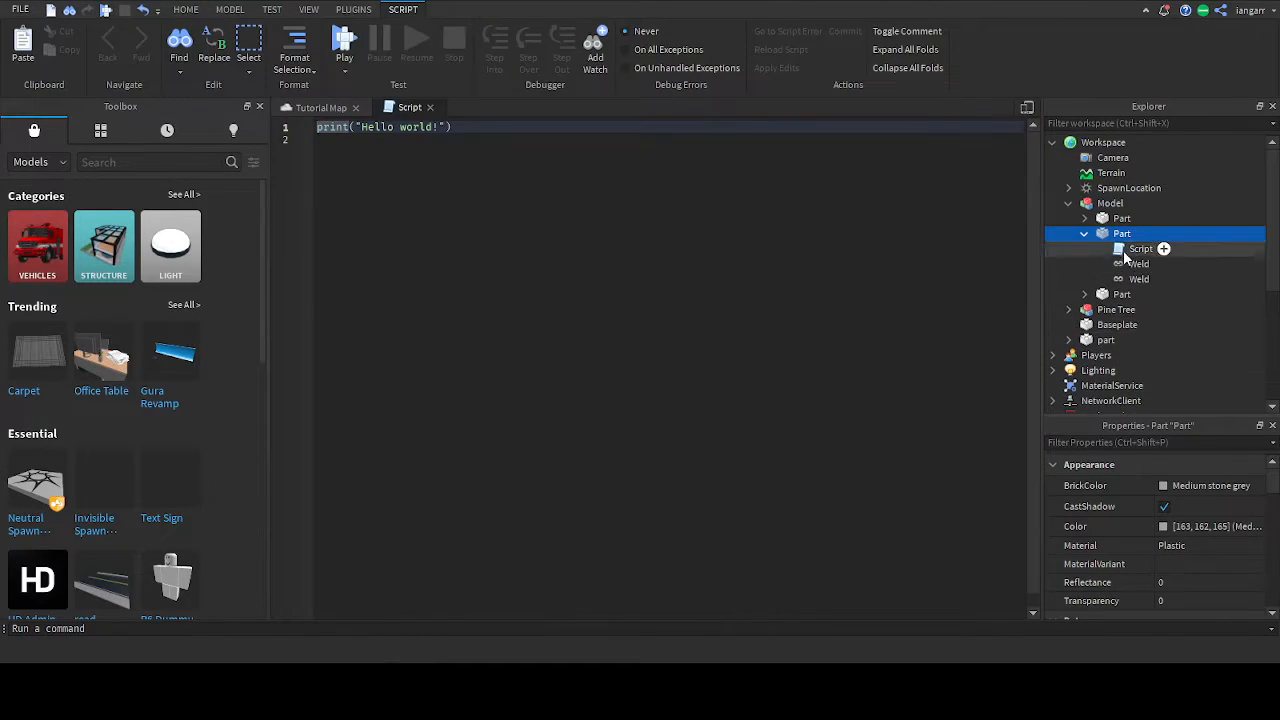
pyautogui.click(1127, 250)
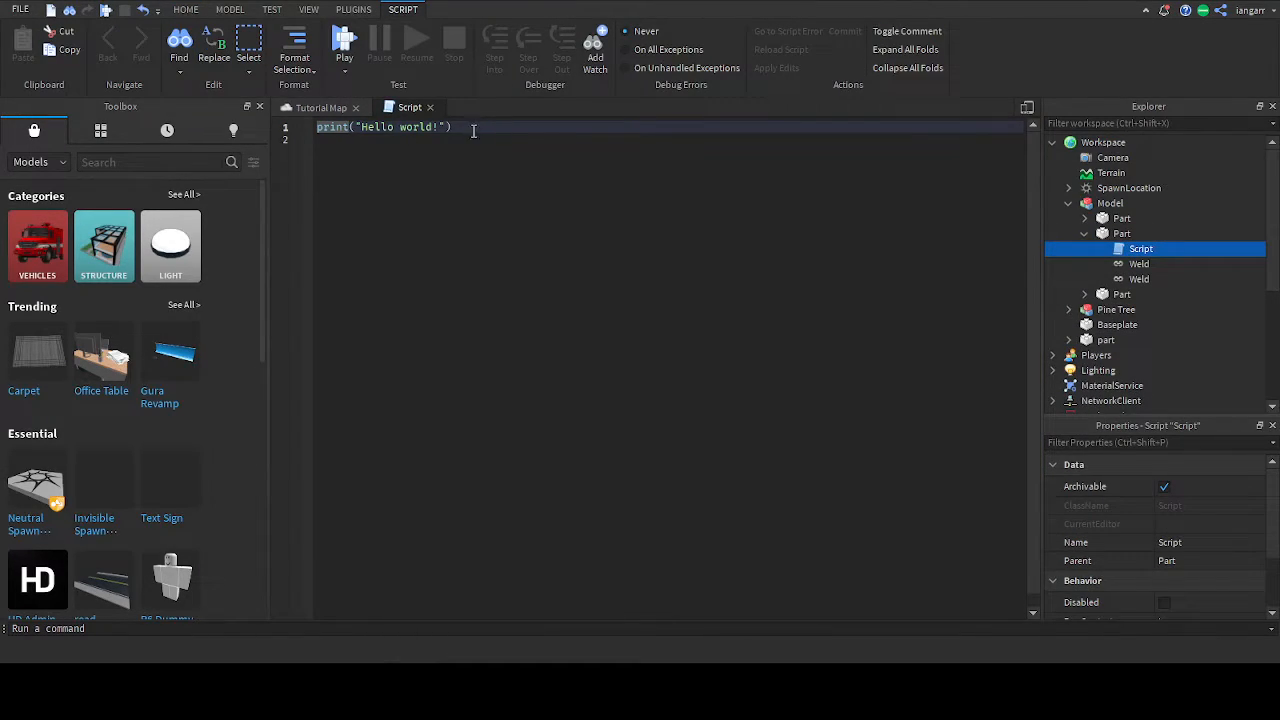
# Close the Script's code editor and delete the Script from the Model's second Part.
pyautogui.click(430, 108)
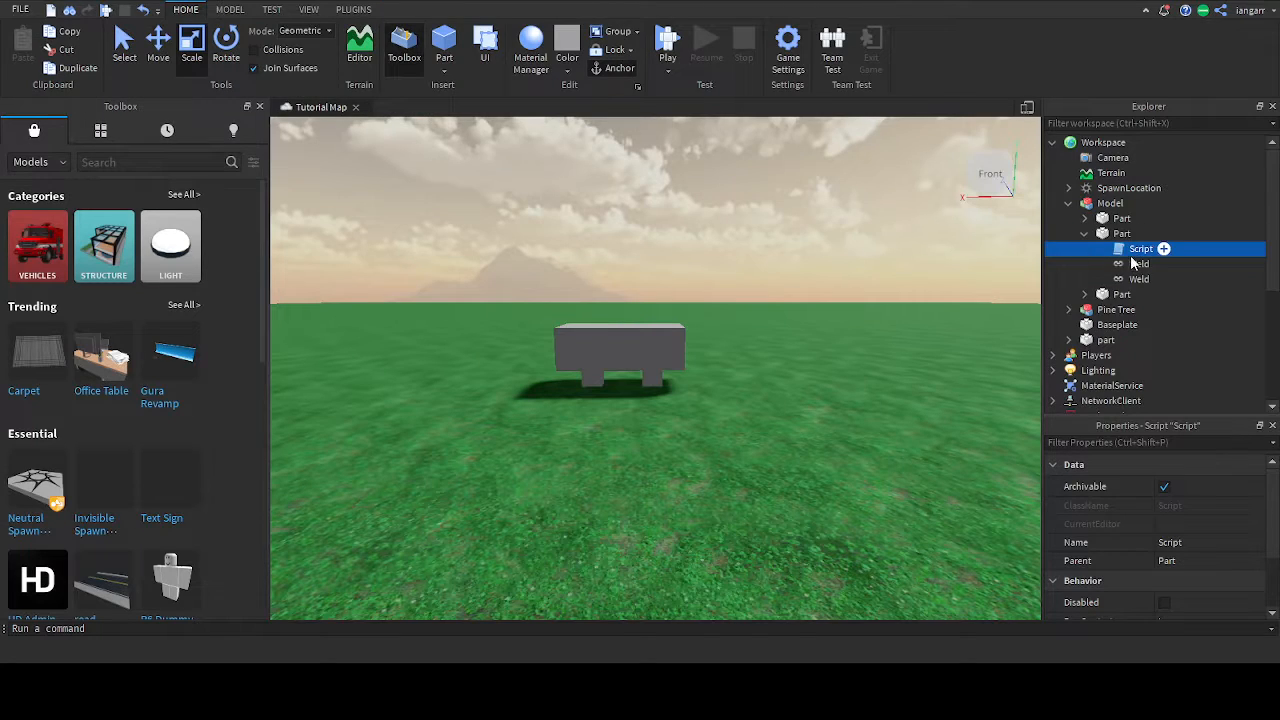
pyautogui.press('Delete')
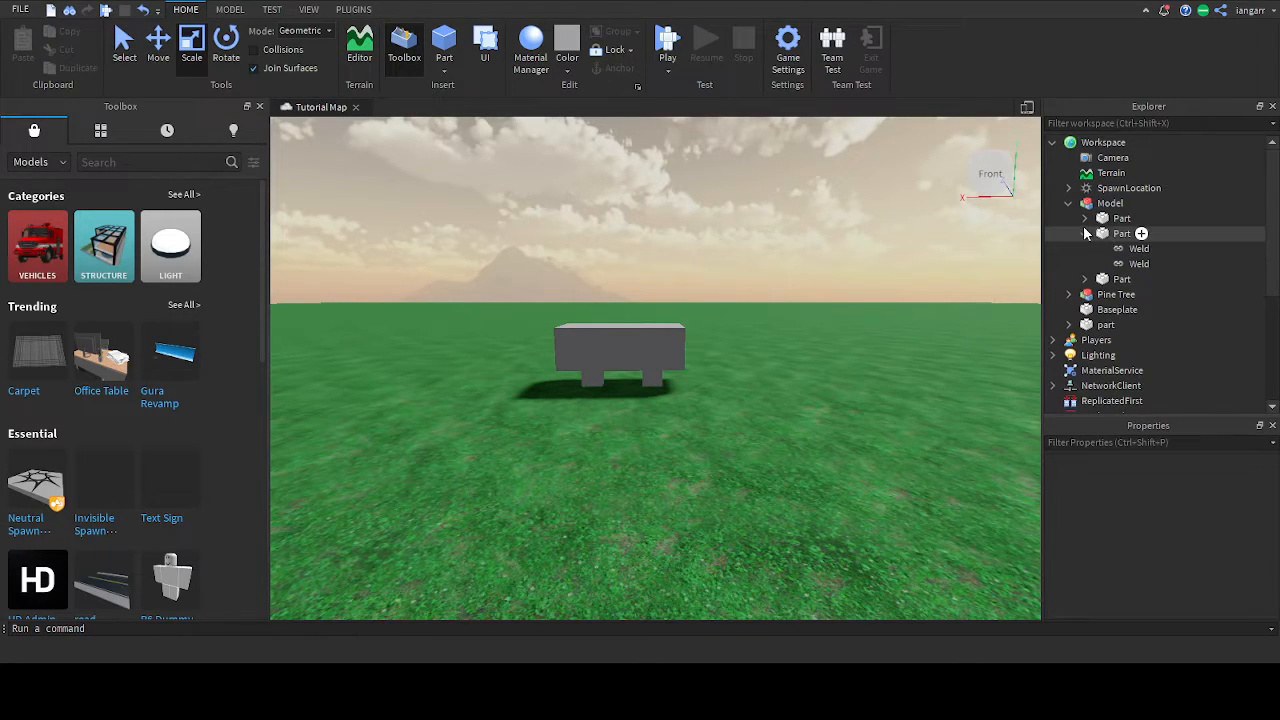
pyautogui.click(1084, 233)
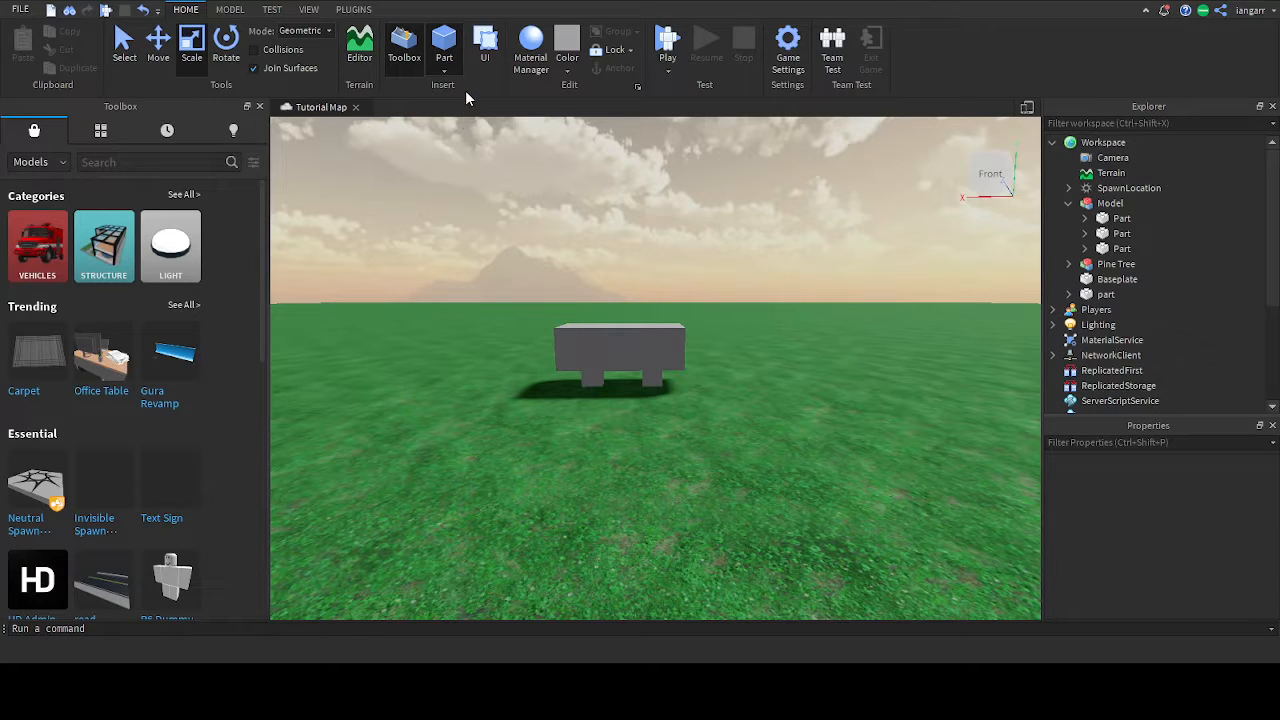
# Insert a new block Part near the Model and scale it up into a tall, wide rectangular panel.
pyautogui.click(444, 45)
pyautogui.moveTo(697, 286); pyautogui.dragTo(693, 288, button='right')
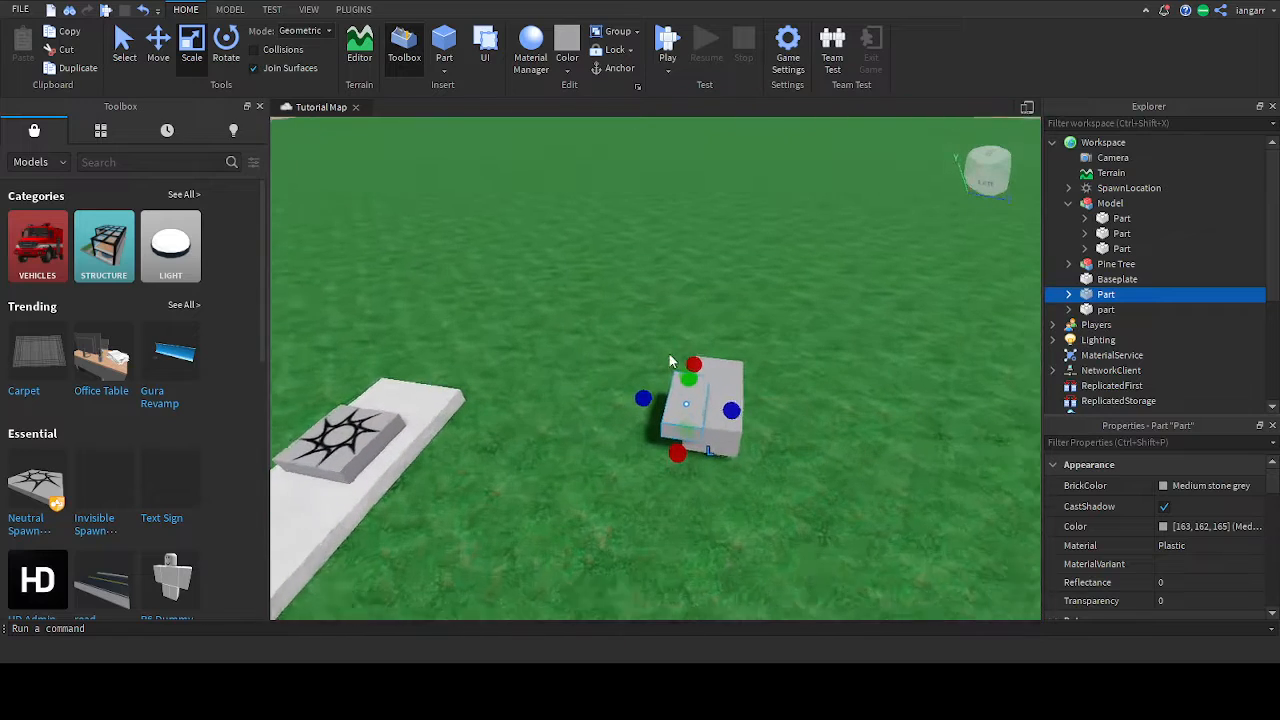
pyautogui.moveTo(693, 381); pyautogui.dragTo(720, 280)
pyautogui.moveTo(720, 280); pyautogui.dragTo(734, 286, button='right')
pyautogui.moveTo(671, 323); pyautogui.dragTo(802, 312)
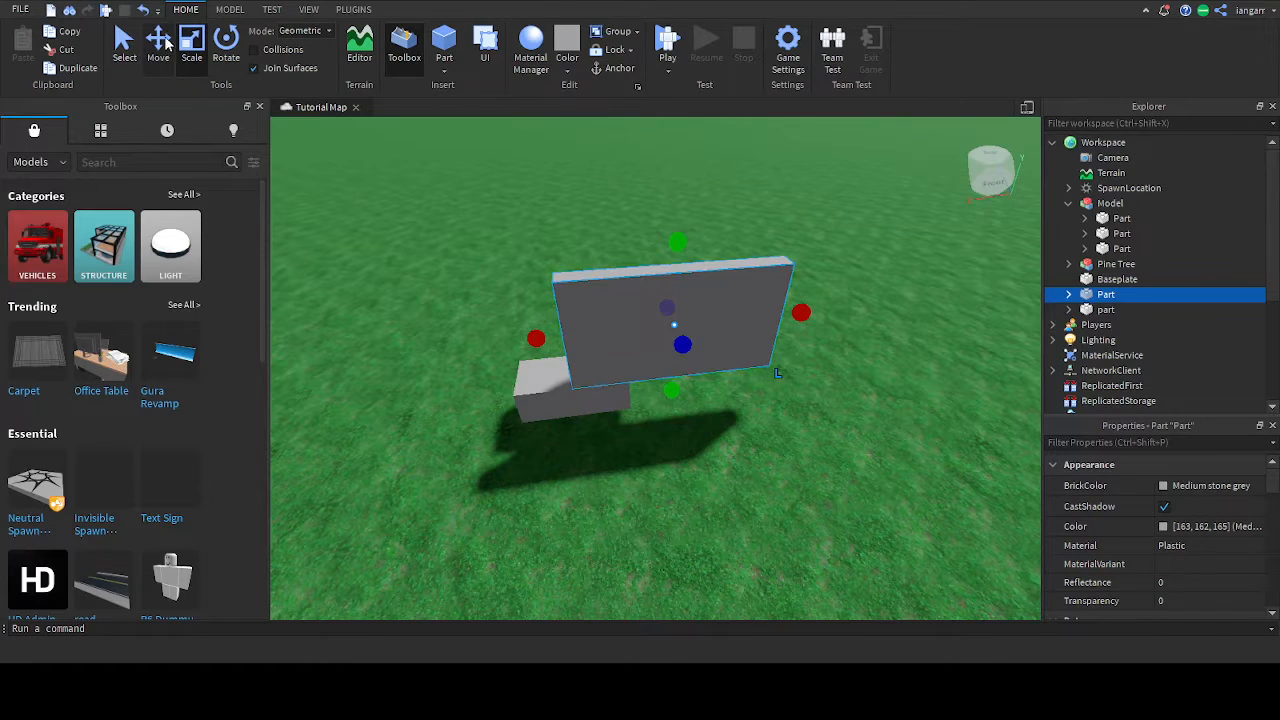
# Raise the panel above the ground with the Move tool and shift it sideways clear of the Model.
pyautogui.hotkey('ctrl', '2')
pyautogui.moveTo(680, 240); pyautogui.dragTo(693, 145)
pyautogui.moveTo(694, 214); pyautogui.dragTo(694, 214, button='right')
pyautogui.scroll(-3, 694, 214)
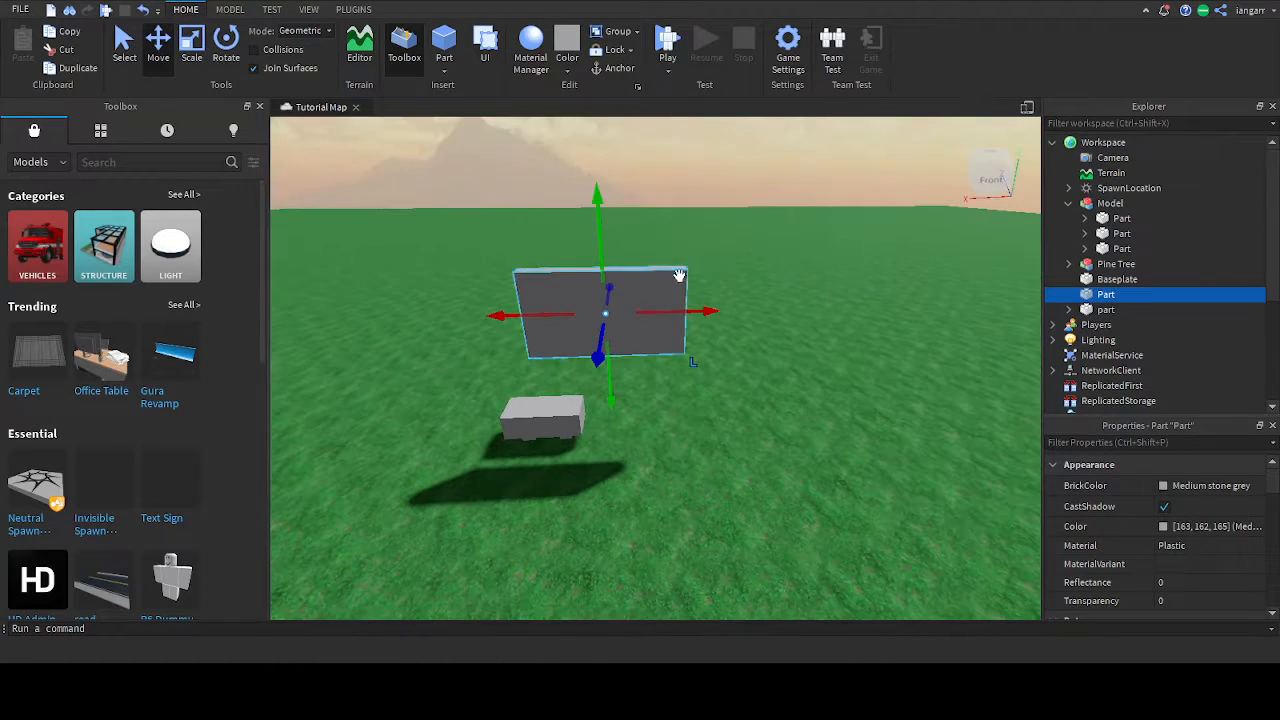
pyautogui.click(697, 327)
pyautogui.click(646, 298)
pyautogui.moveTo(646, 298); pyautogui.dragTo(733, 323)
# Try adjusting the floating panel's thickness with the Scale tool and check it from the side and back.
pyautogui.click(191, 44)
pyautogui.press('a')
pyautogui.moveTo(607, 261); pyautogui.dragTo(608, 263, button='right')
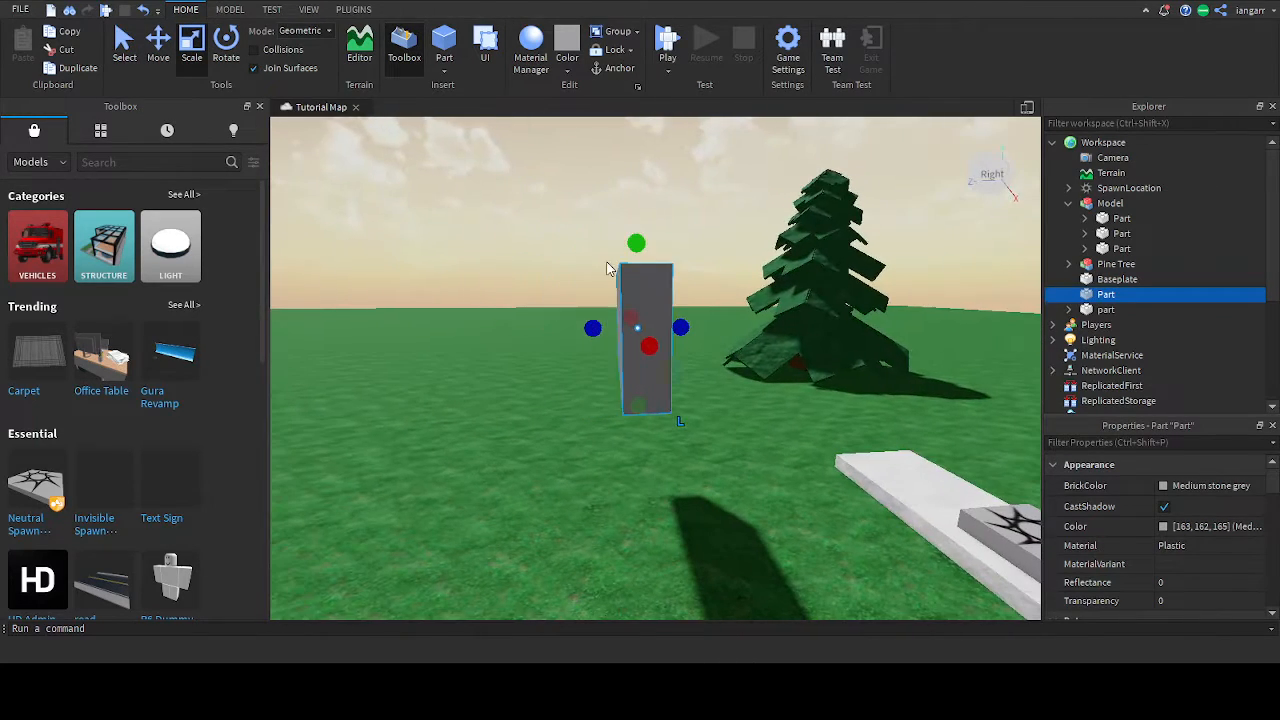
pyautogui.moveTo(684, 329); pyautogui.dragTo(682, 328)
pyautogui.scroll(-3, 652, 278)
pyautogui.scroll(3, 611, 271)
pyautogui.scroll(-4, 751, 301)
pyautogui.moveTo(611, 271); pyautogui.dragTo(725, 299, button='right')
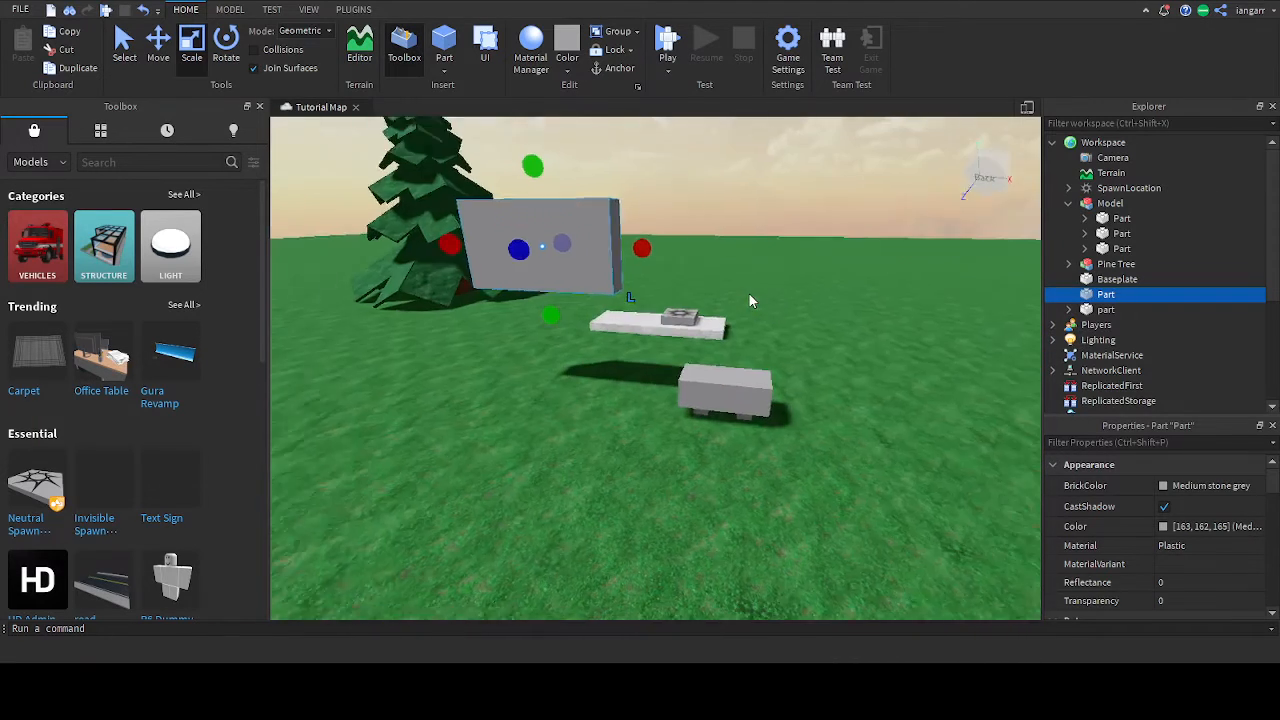
pyautogui.press('s')
pyautogui.press('a')
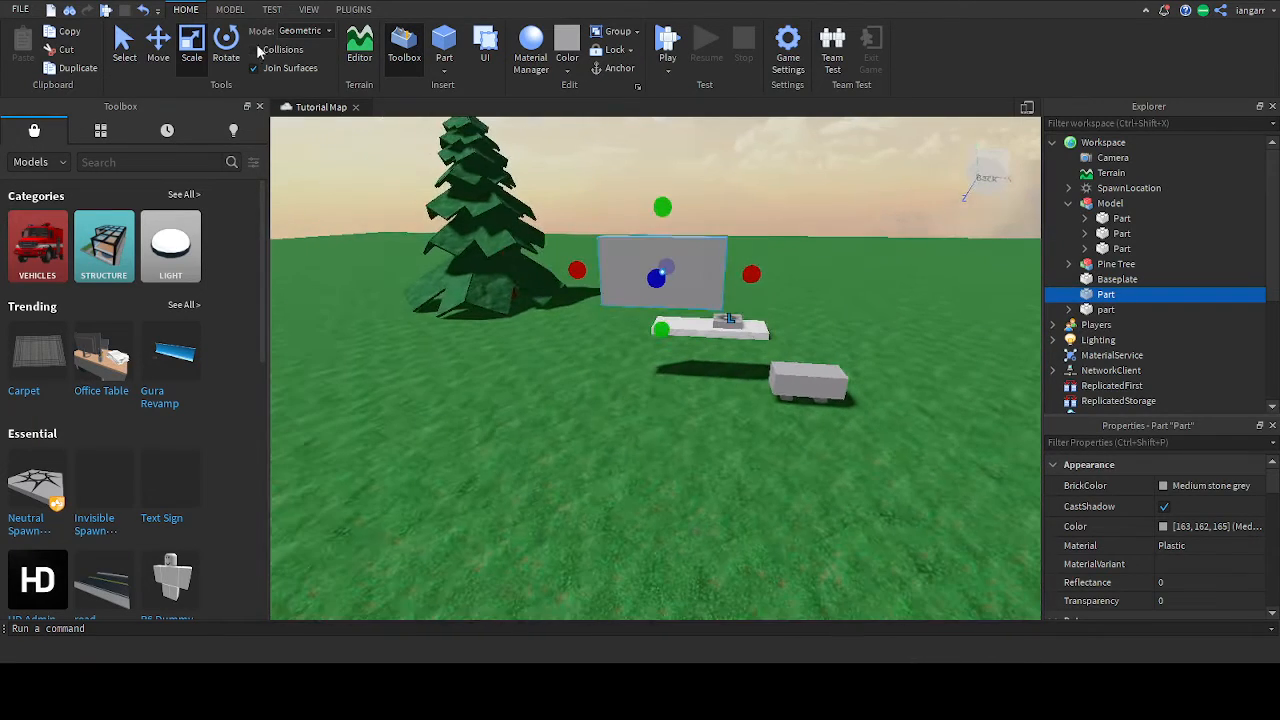
# Insert another block Part on the grass near the panel and shorten it to a small cube.
pyautogui.click(451, 50)
pyautogui.scroll(4, 648, 358)
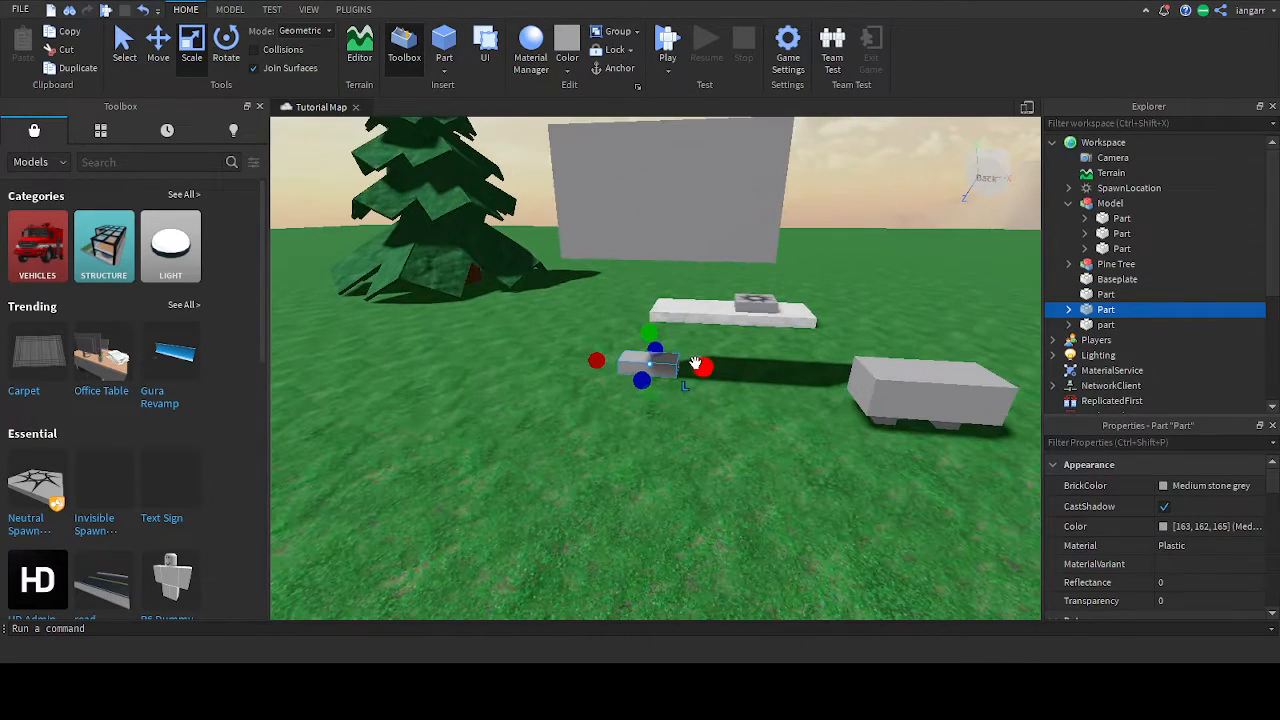
pyautogui.moveTo(697, 366); pyautogui.dragTo(622, 360)
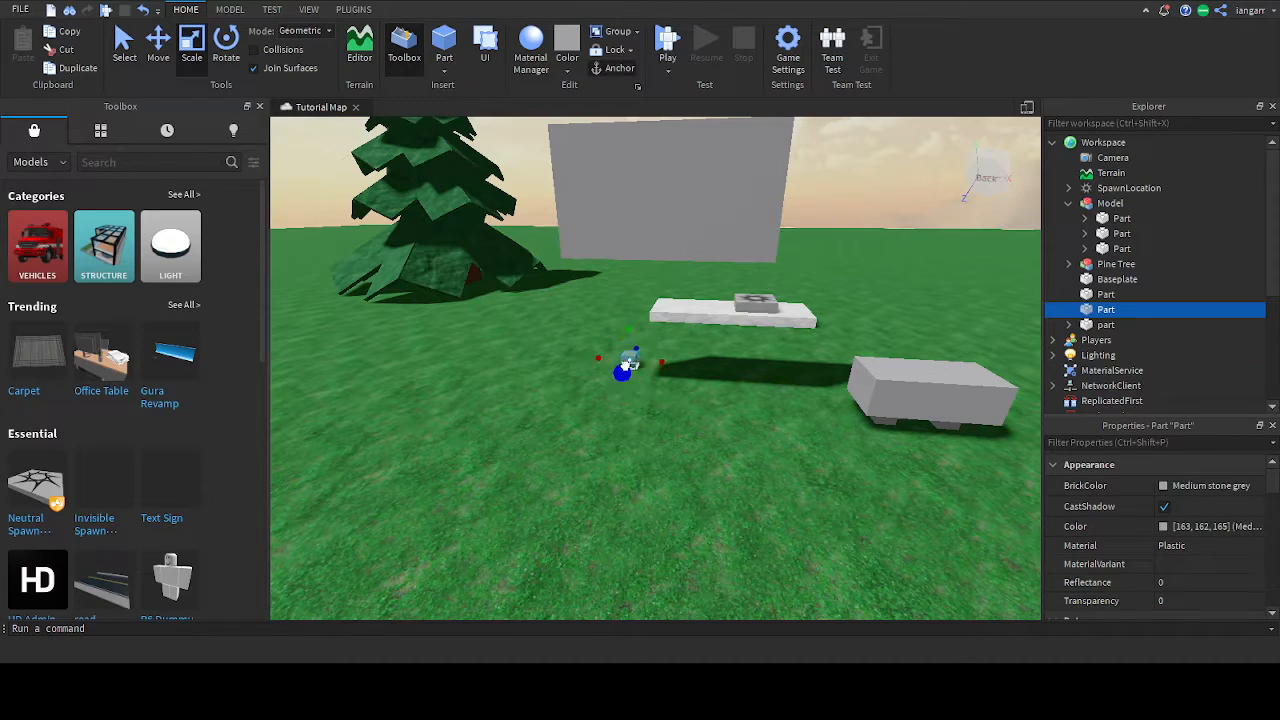
# Stretch the small cube upward with the Scale tool into a tall, narrow post.
pyautogui.moveTo(695, 326); pyautogui.dragTo(680, 321, button='right')
pyautogui.press('d')
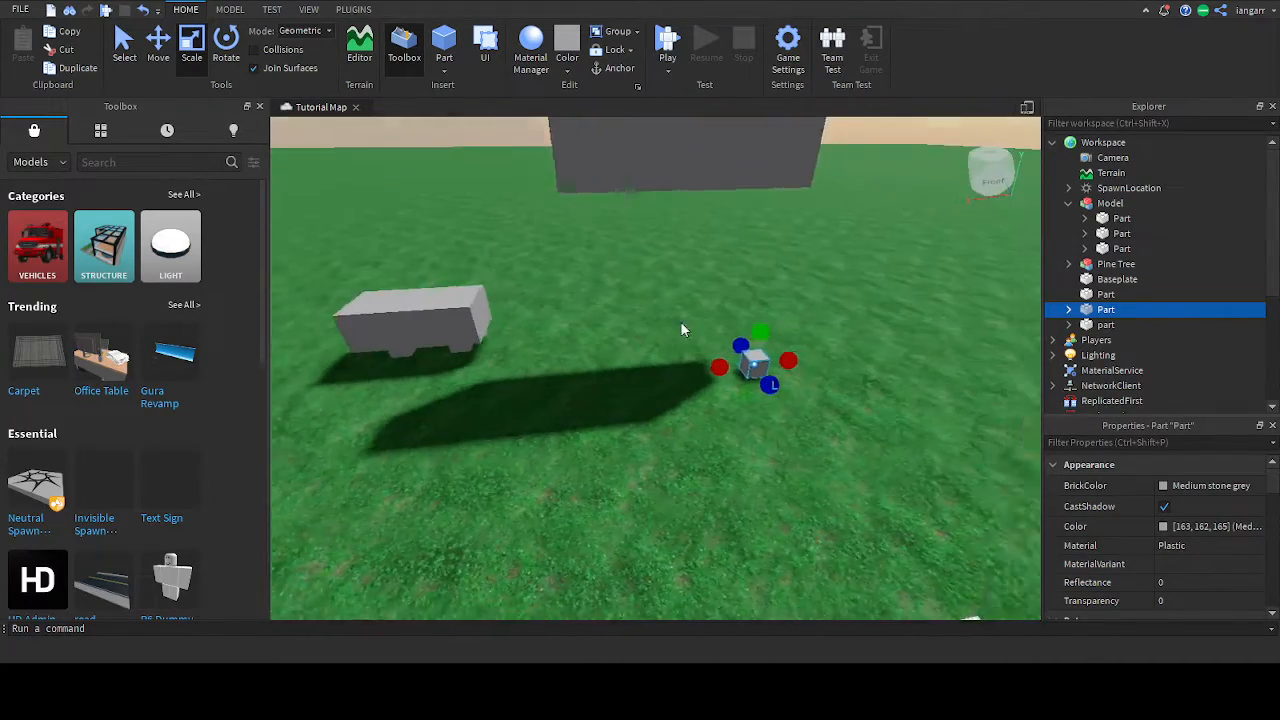
pyautogui.press('a')
pyautogui.moveTo(648, 332); pyautogui.dragTo(648, 242)
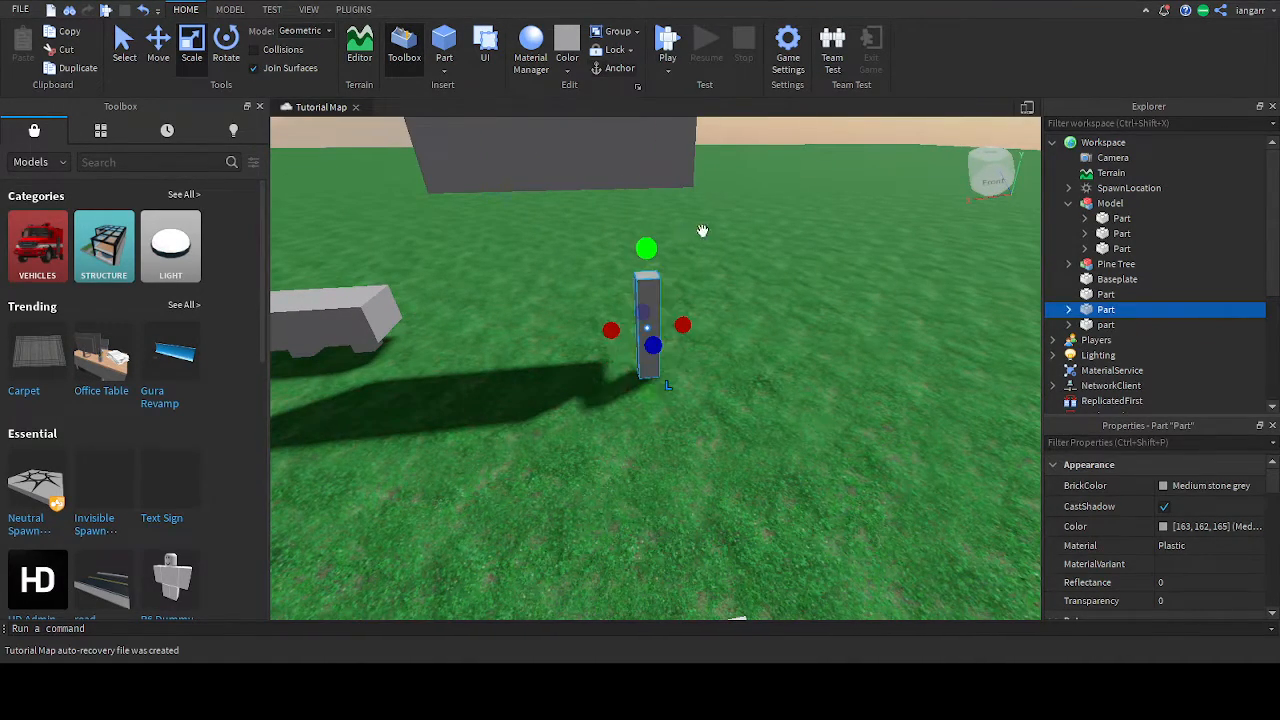
pyautogui.moveTo(702, 230); pyautogui.dragTo(710, 234, button='right')
pyautogui.moveTo(758, 299); pyautogui.dragTo(762, 266)
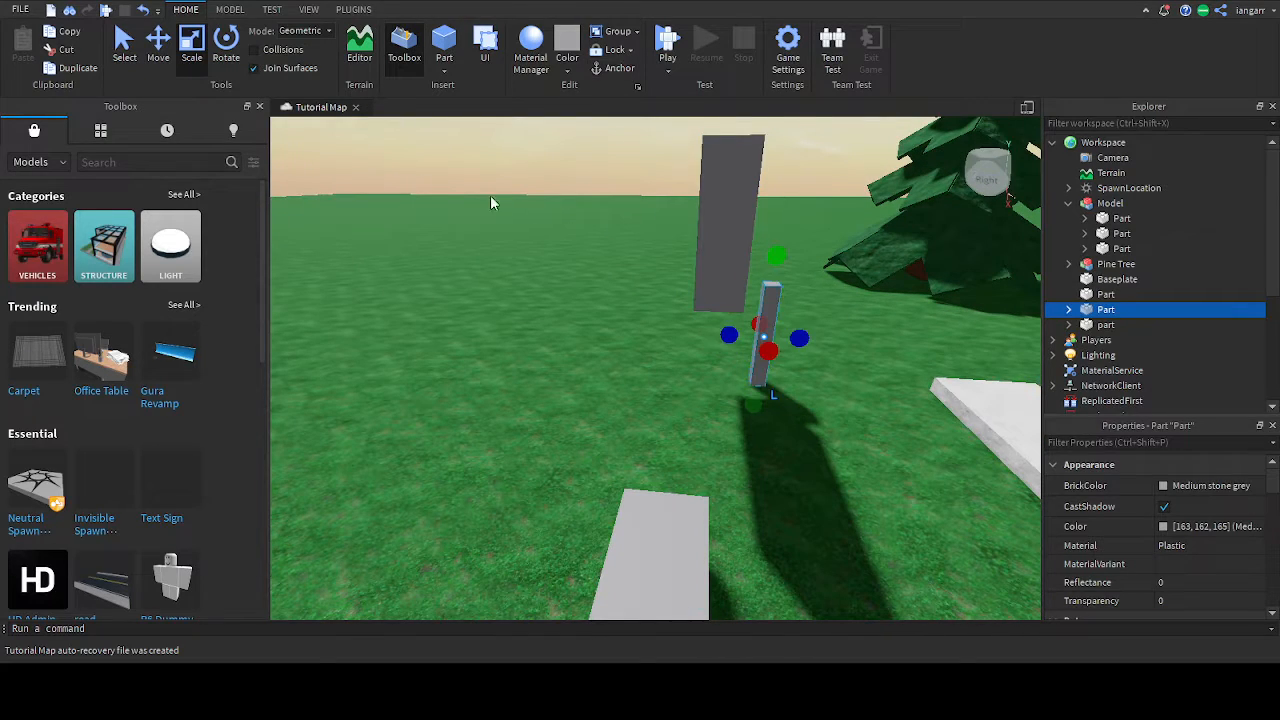
# Move the narrow post sideways with the Move tool until it stands beneath the middle of the floating panel.
pyautogui.click(156, 38)
pyautogui.moveTo(709, 332); pyautogui.dragTo(668, 333)
pyautogui.moveTo(731, 287); pyautogui.dragTo(733, 287, button='right')
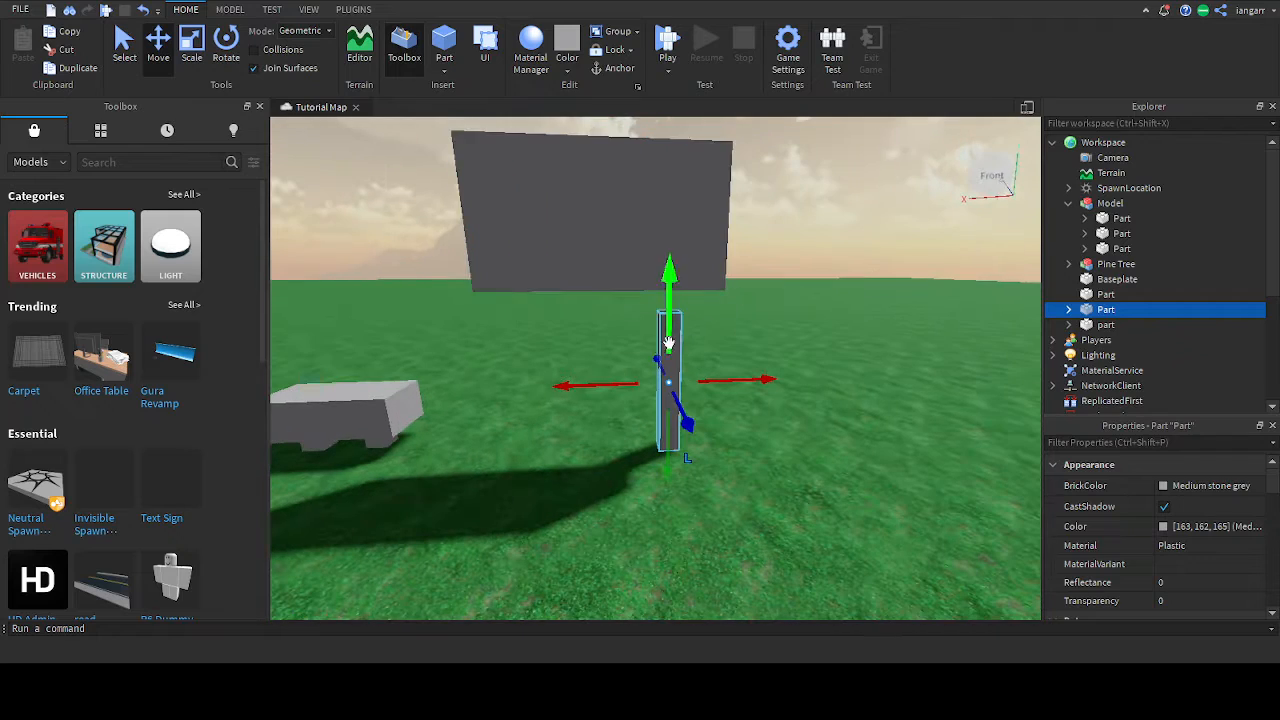
pyautogui.moveTo(628, 381); pyautogui.dragTo(547, 375)
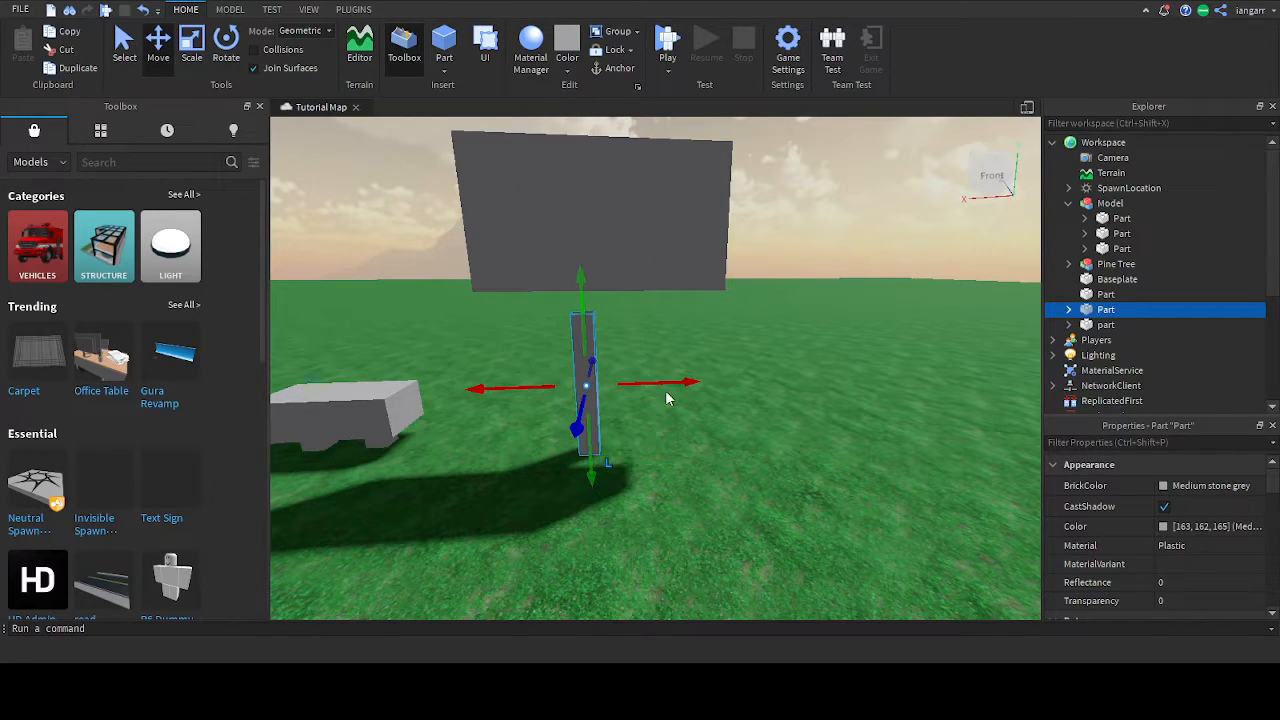
# Shift the post front to back to line it up under the panel, checking the alignment from the side.
pyautogui.moveTo(651, 371); pyautogui.dragTo(673, 360, button='right')
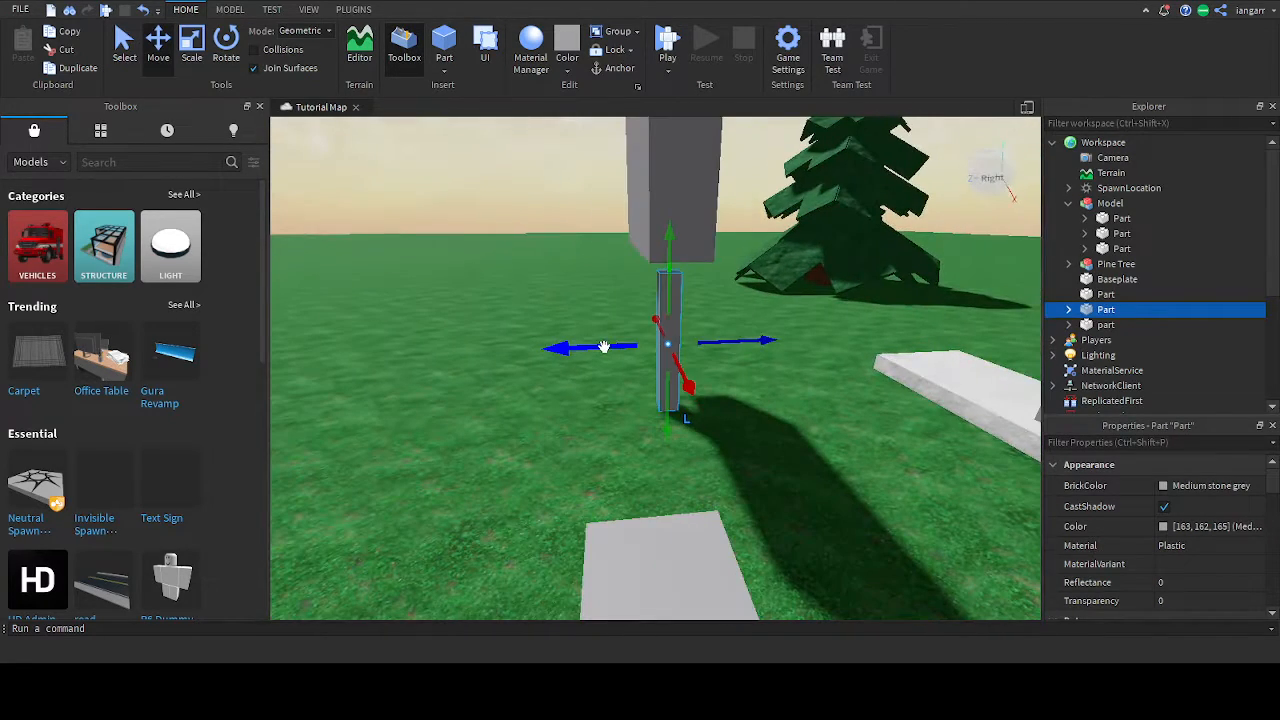
pyautogui.moveTo(595, 346); pyautogui.dragTo(606, 345)
pyautogui.moveTo(660, 305); pyautogui.dragTo(648, 313, button='right')
pyautogui.press('s')
pyautogui.scroll(-3, 648, 313)
pyautogui.moveTo(613, 415); pyautogui.dragTo(600, 414)
pyautogui.scroll(2, 651, 392)
pyautogui.moveTo(649, 392); pyautogui.dragTo(649, 392, button='right')
# Adjust the panel's depth with the Scale tool so that it sits over the post.
pyautogui.click(700, 294)
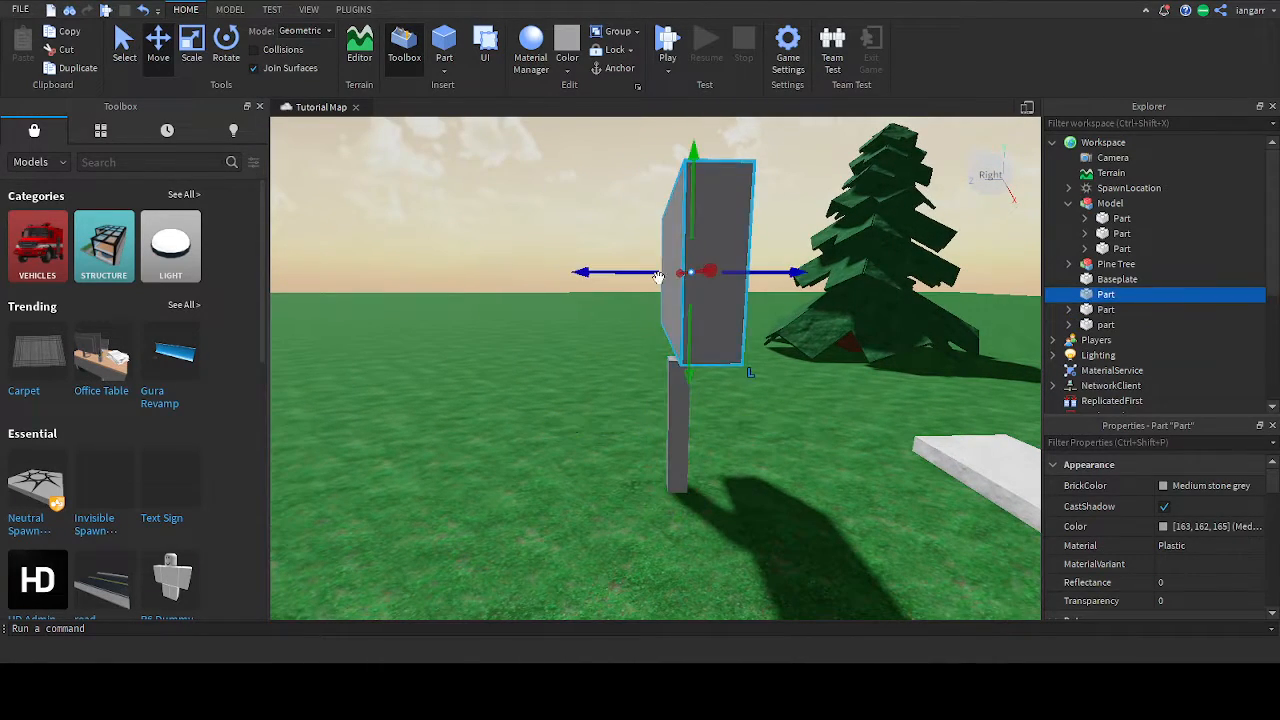
pyautogui.click(193, 55)
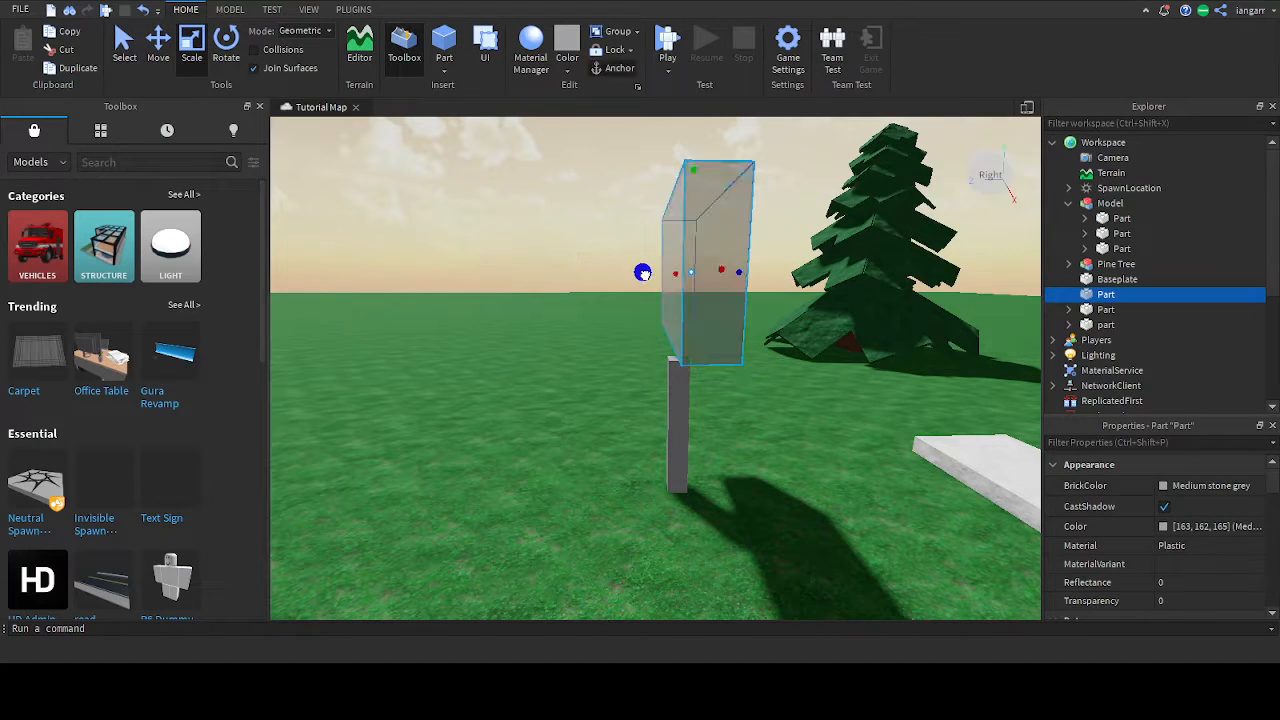
pyautogui.moveTo(639, 275); pyautogui.dragTo(585, 271)
pyautogui.press('d')
pyautogui.press('a')
pyautogui.moveTo(720, 272); pyautogui.dragTo(747, 271)
pyautogui.press('d')
pyautogui.moveTo(794, 274); pyautogui.dragTo(769, 283, button='right')
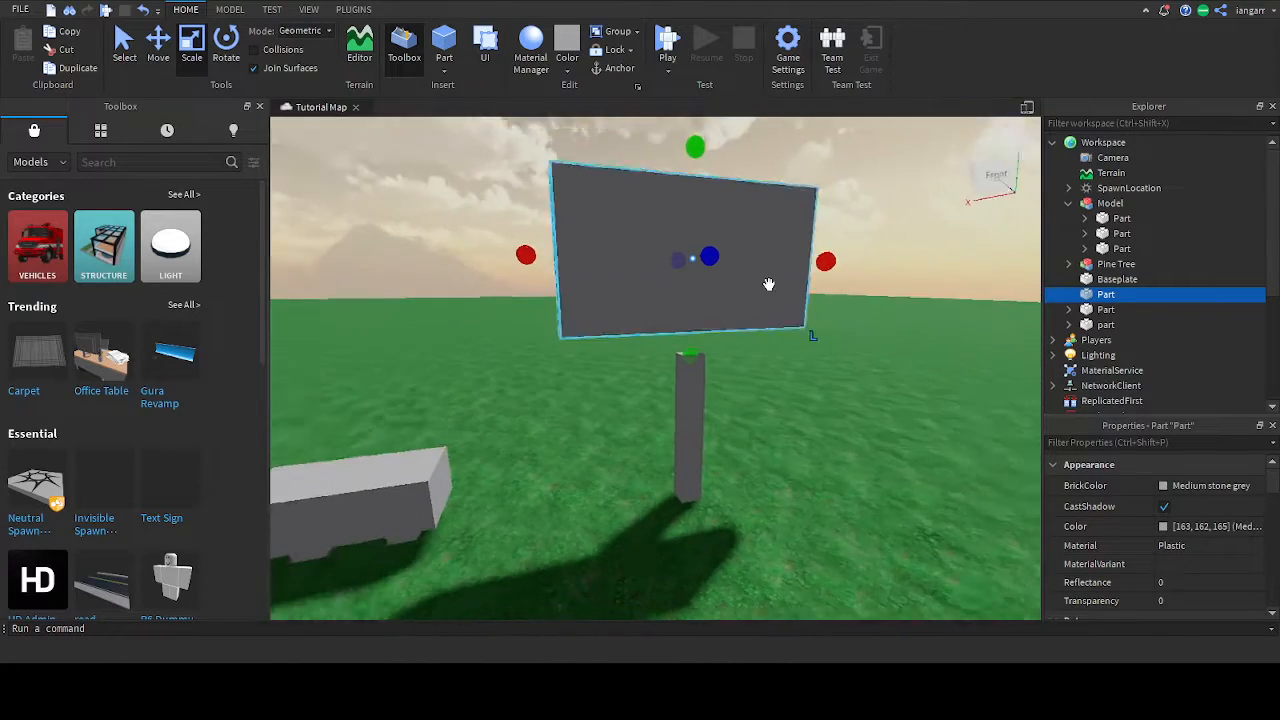
# Stretch the panel's lower edge down to meet the top of the post and deselect it.
pyautogui.press('w')
pyautogui.press('s')
pyautogui.moveTo(633, 363); pyautogui.dragTo(633, 380)
pyautogui.press('d')
pyautogui.moveTo(737, 334); pyautogui.dragTo(734, 328, button='right')
pyautogui.click(780, 230)
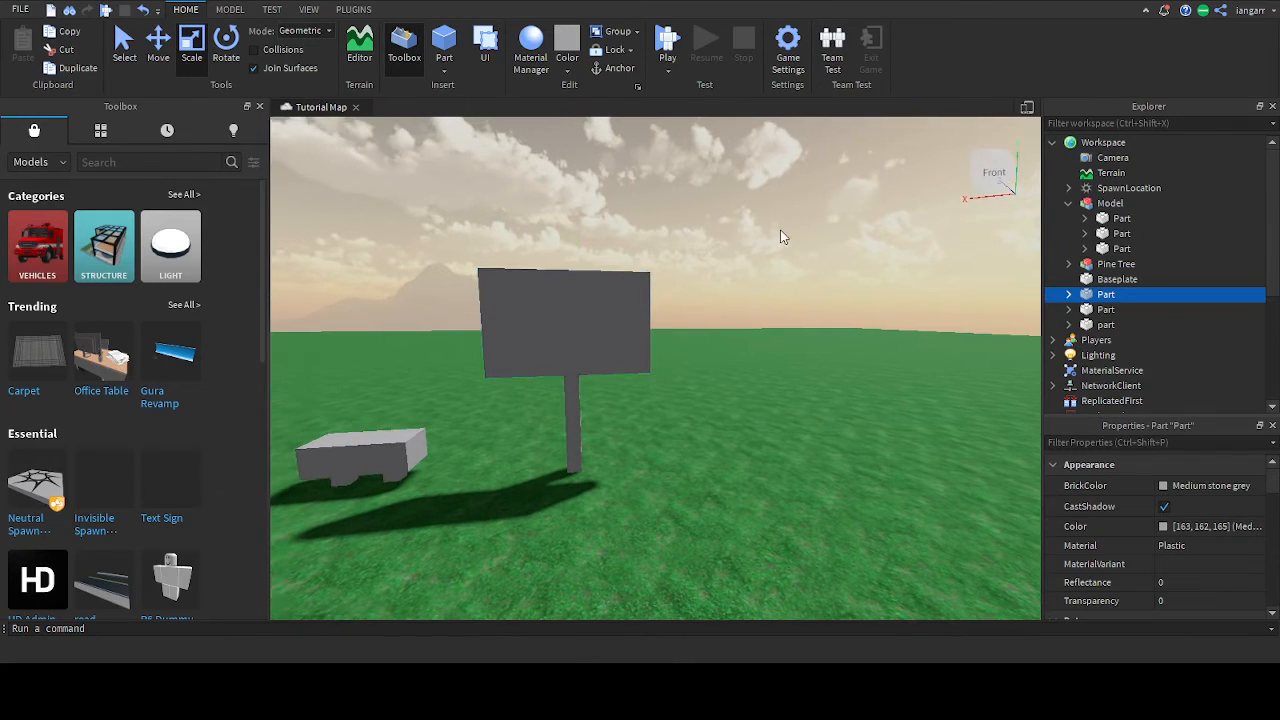
# Select the panel and the post together and group them into one model.
pyautogui.click(520, 280)
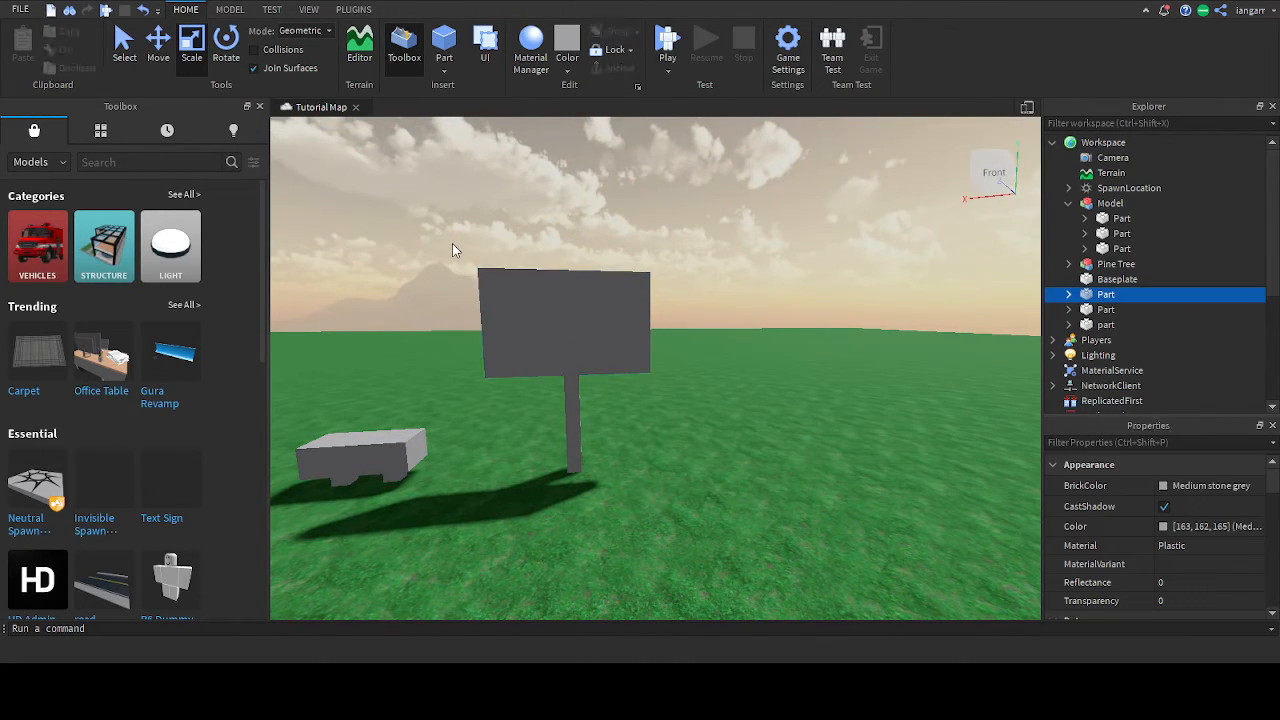
pyautogui.moveTo(452, 243); pyautogui.dragTo(703, 395)
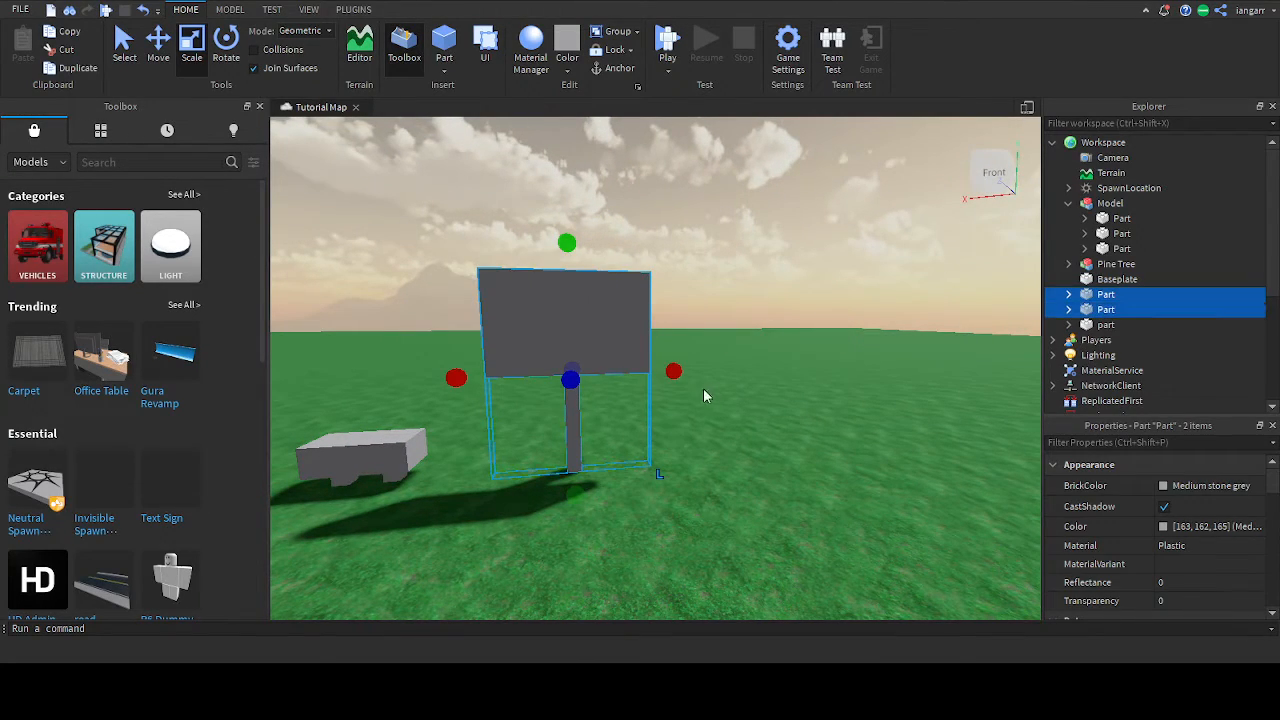
pyautogui.click(611, 33)
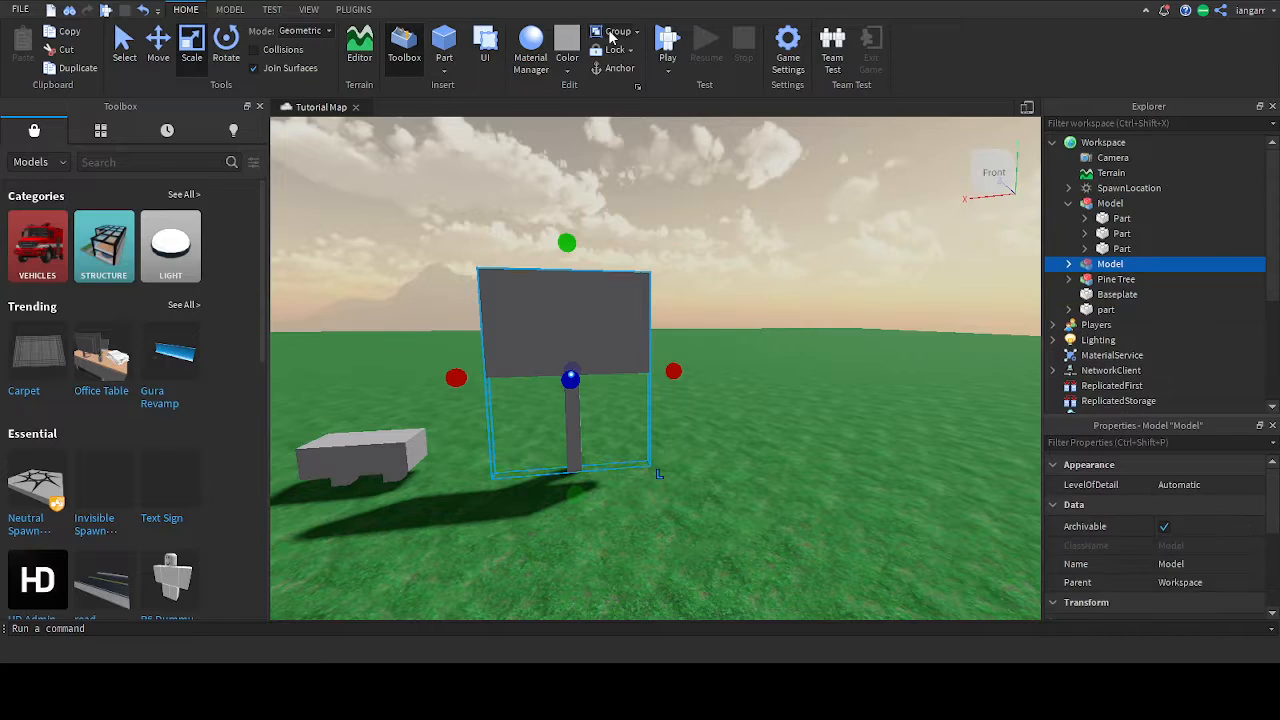
pyautogui.click(709, 214)
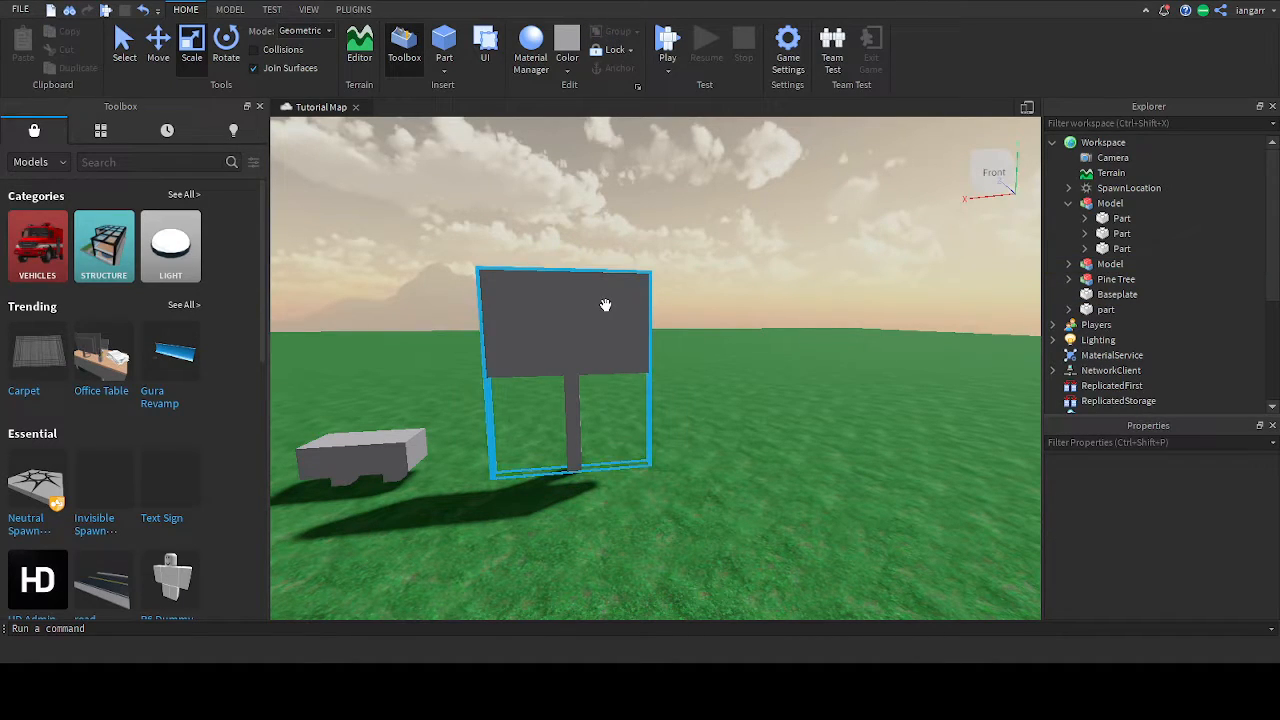
# Rename the new panel-and-post model as Sign in the Explorer.
pyautogui.click(1105, 266)
pyautogui.doubleClick(1114, 269)
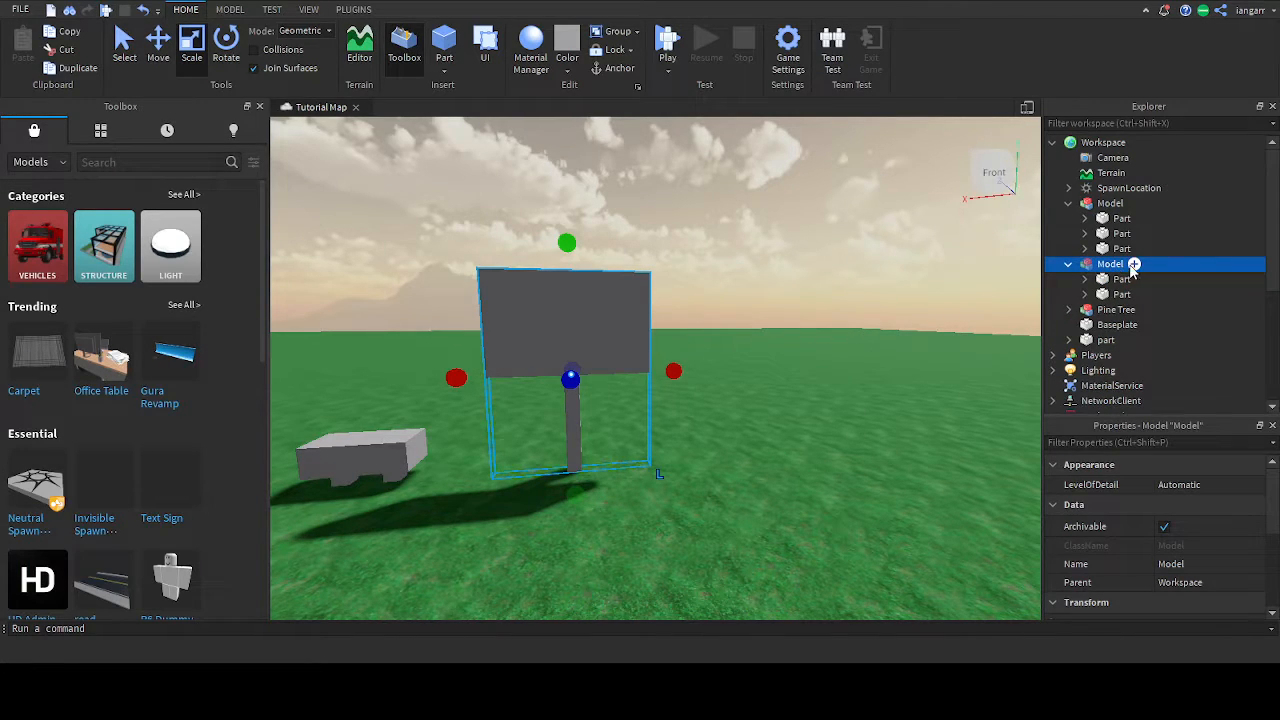
pyautogui.click(1134, 266)
pyautogui.press('BackSpace')
pyautogui.press('Return')
# Set the BrickColor of the Sign's post to Cork and focus the view on it.
pyautogui.click(1140, 280)
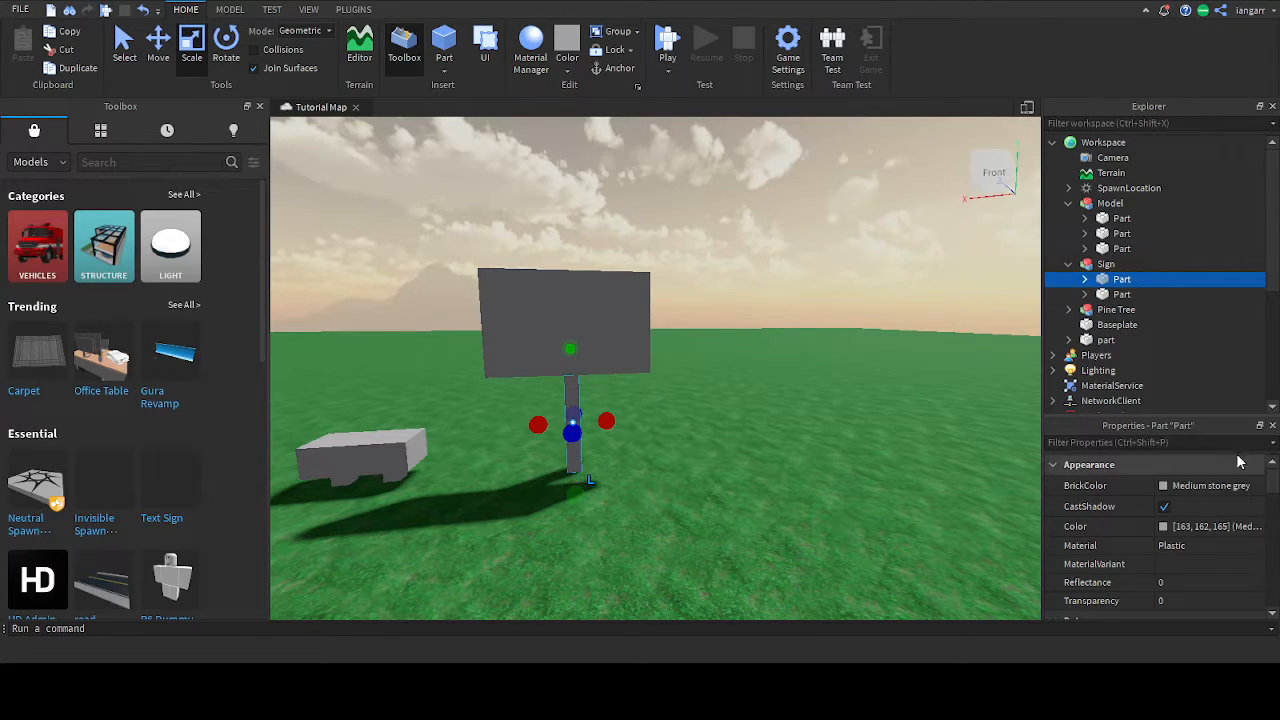
pyautogui.click(1163, 488)
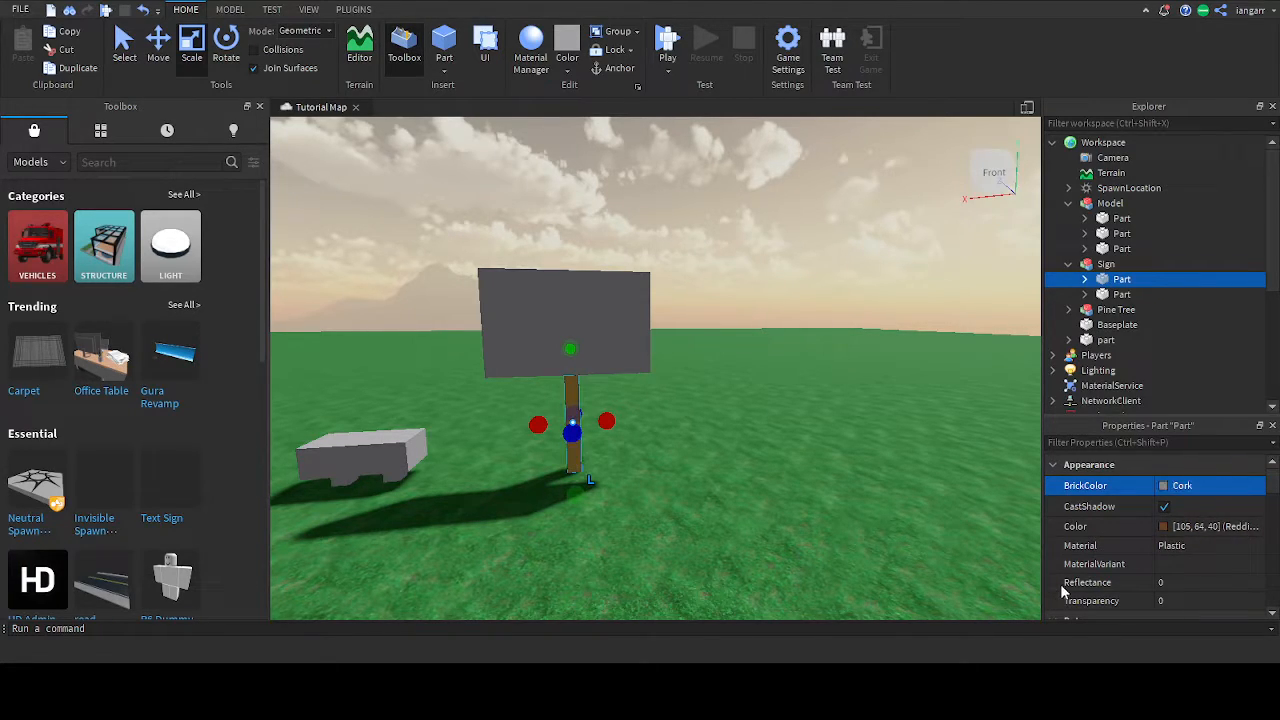
pyautogui.press('f')
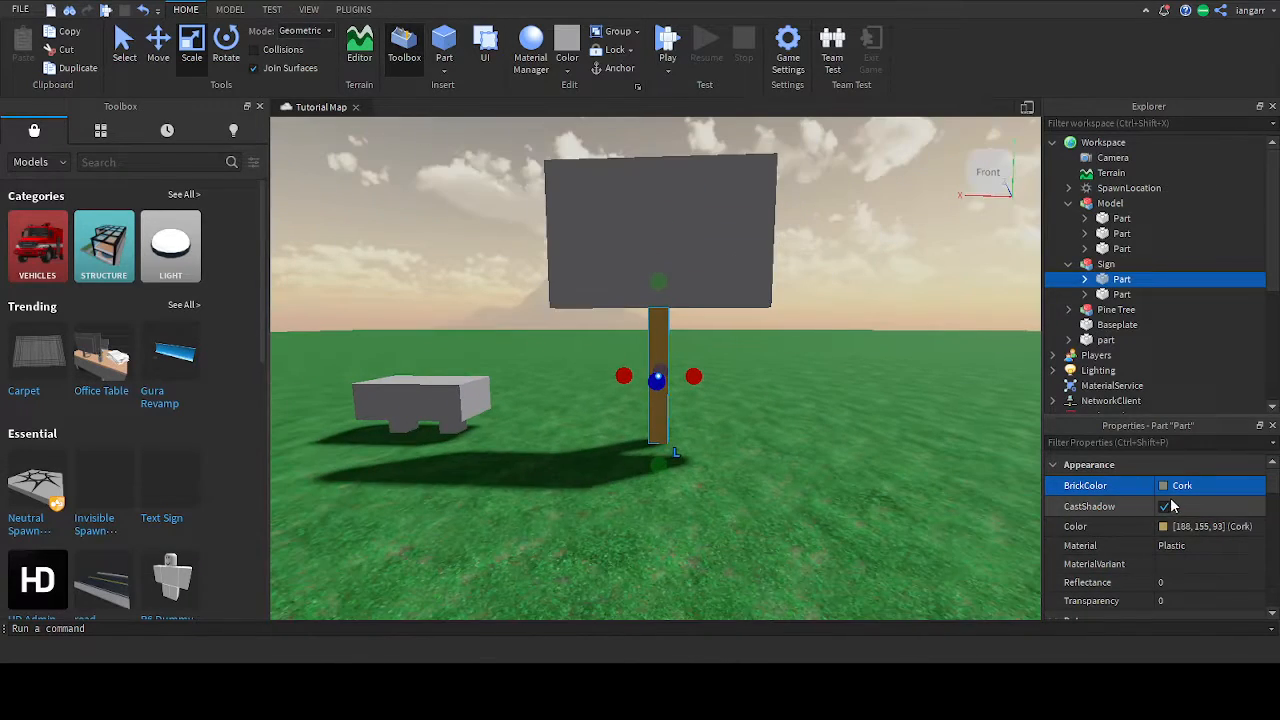
# Try Wood and WoodPlanks as the post's material and inspect the texture up close.
pyautogui.click(1173, 547)
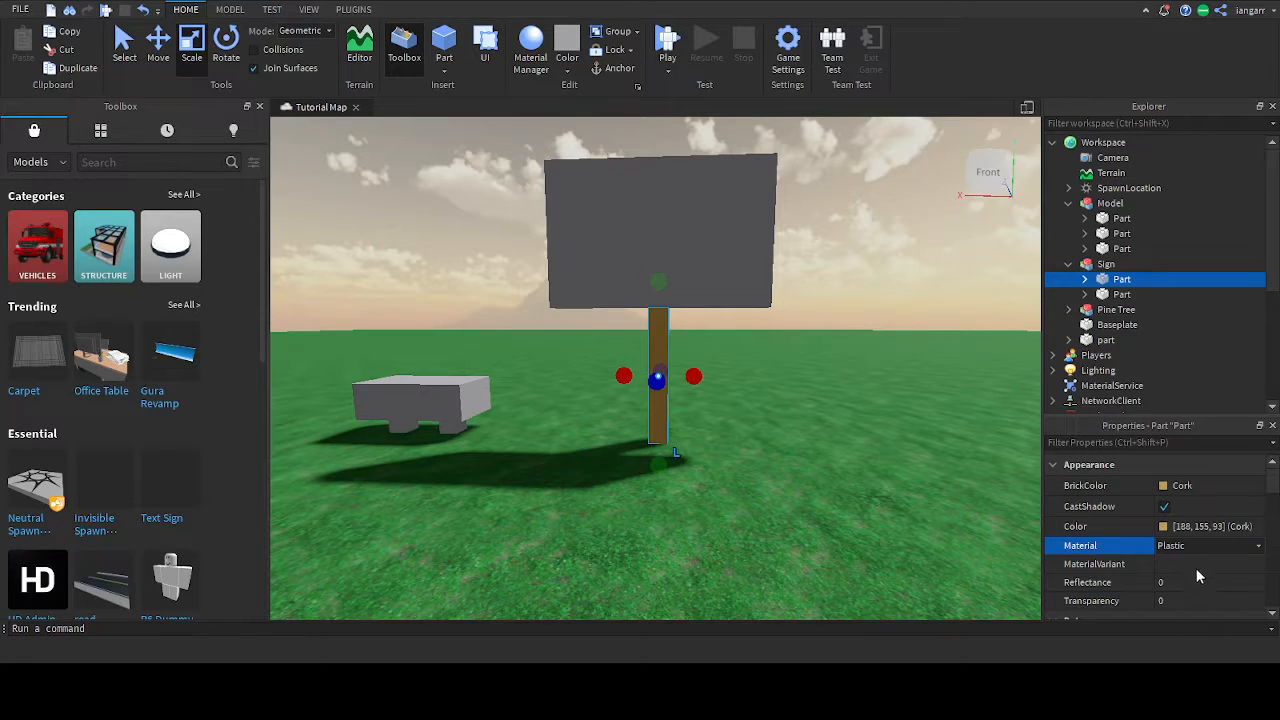
pyautogui.click(1199, 659)
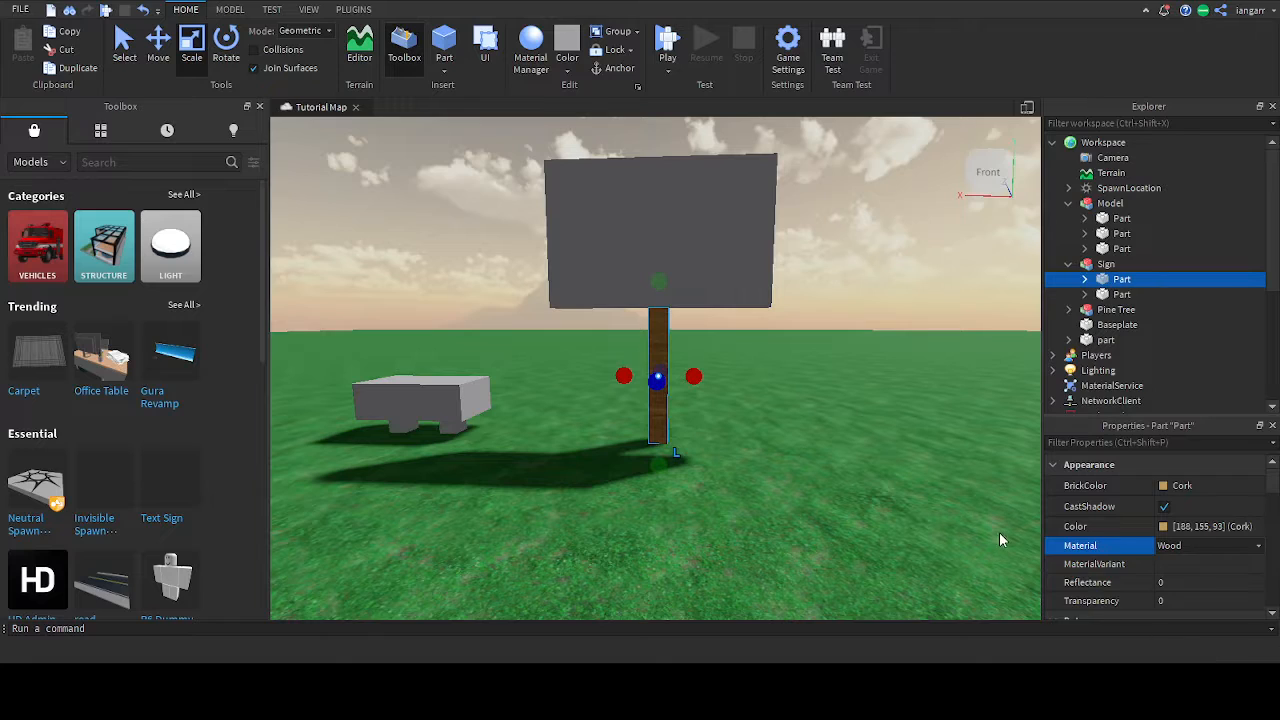
pyautogui.click(1185, 638)
pyautogui.press('w')
pyautogui.moveTo(910, 505); pyautogui.dragTo(917, 502, button='right')
pyautogui.press('w')
pyautogui.press('a')
pyautogui.press('d')
# Set the post's material to Concrete and its BrickColor to Fossil.
pyautogui.click(1163, 547)
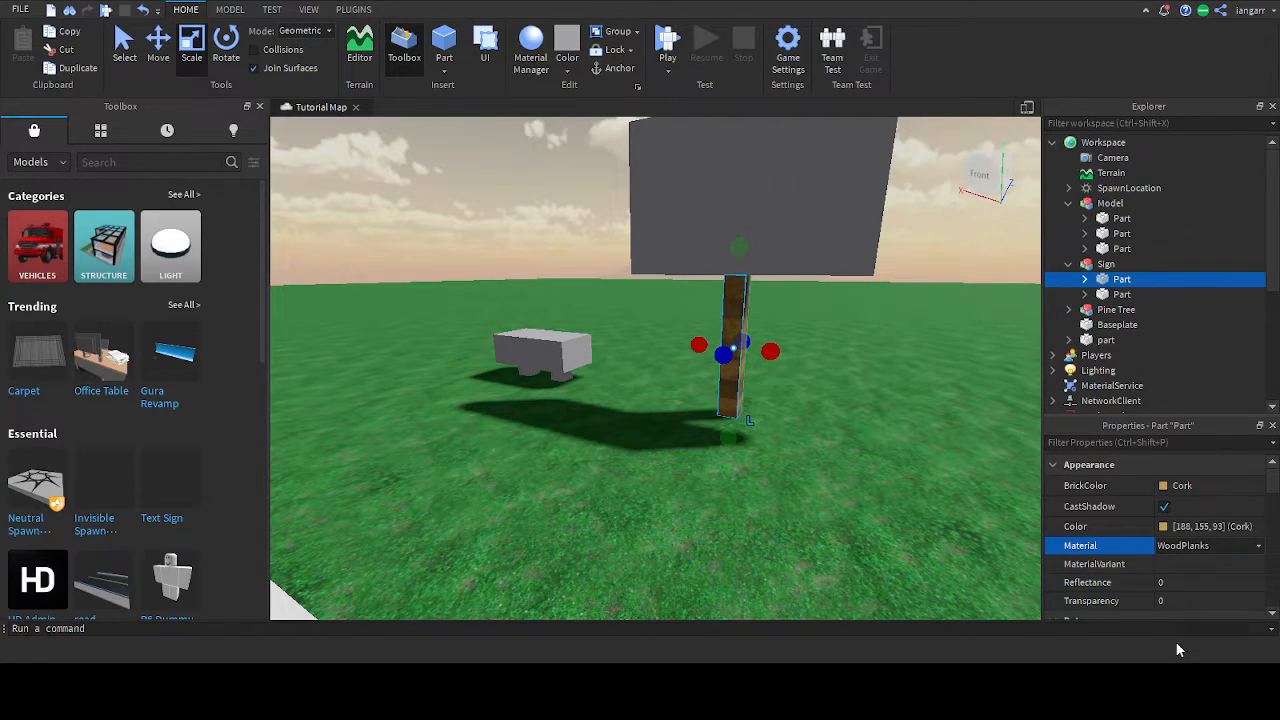
pyautogui.click(1206, 564)
pyautogui.press('w')
pyautogui.moveTo(892, 497); pyautogui.dragTo(890, 491, button='right')
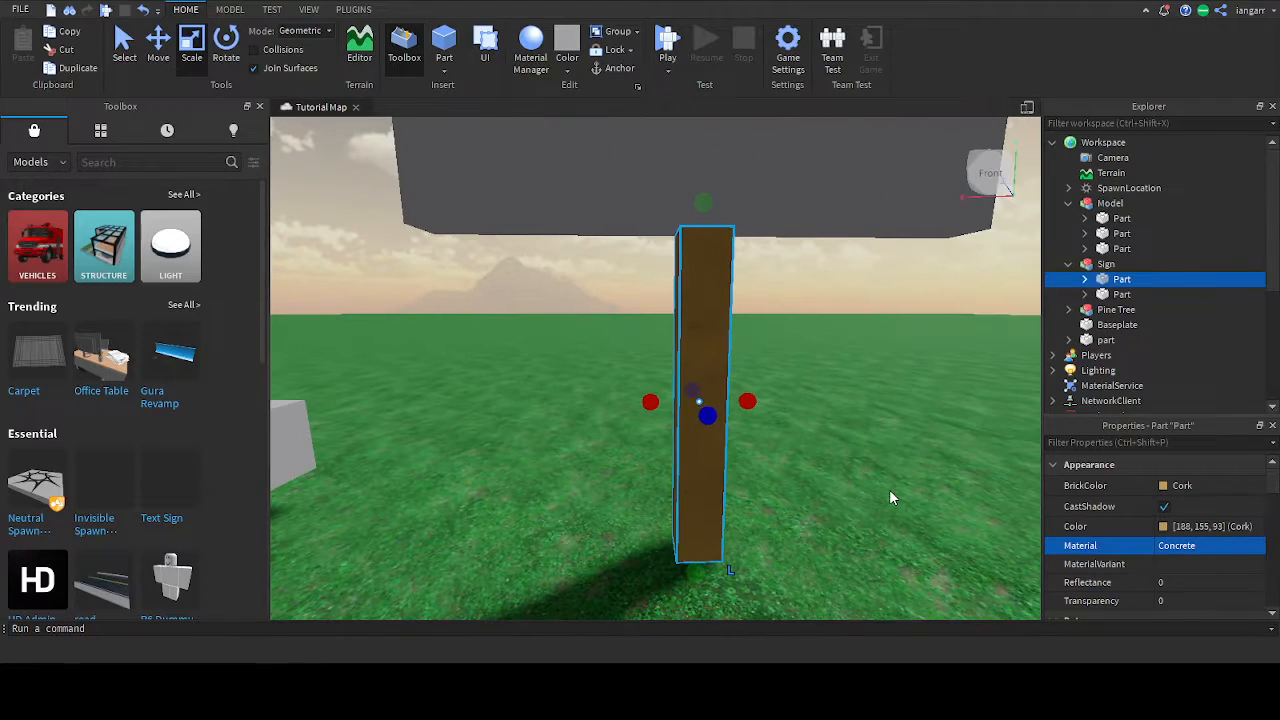
pyautogui.click(1195, 489)
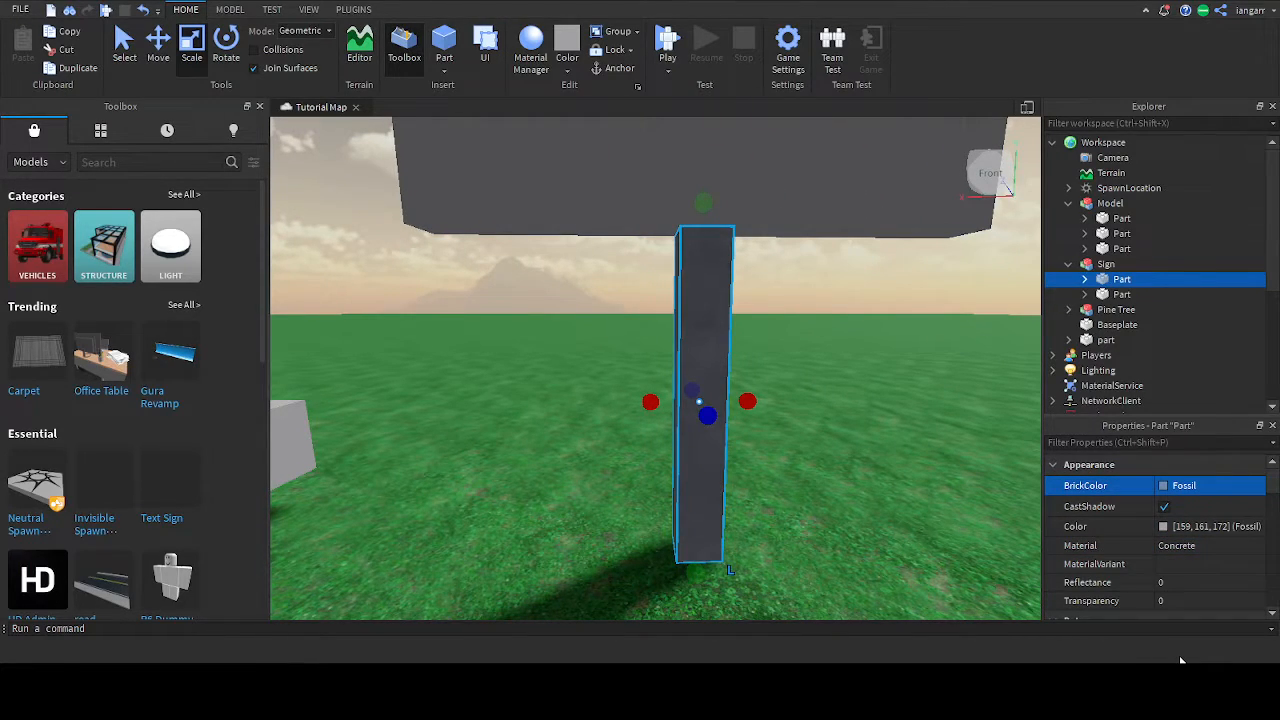
# Set the Sign panel's BrickColor to Fossil and its material to Marble, and view the whole sign.
pyautogui.click(1120, 294)
pyautogui.click(1190, 486)
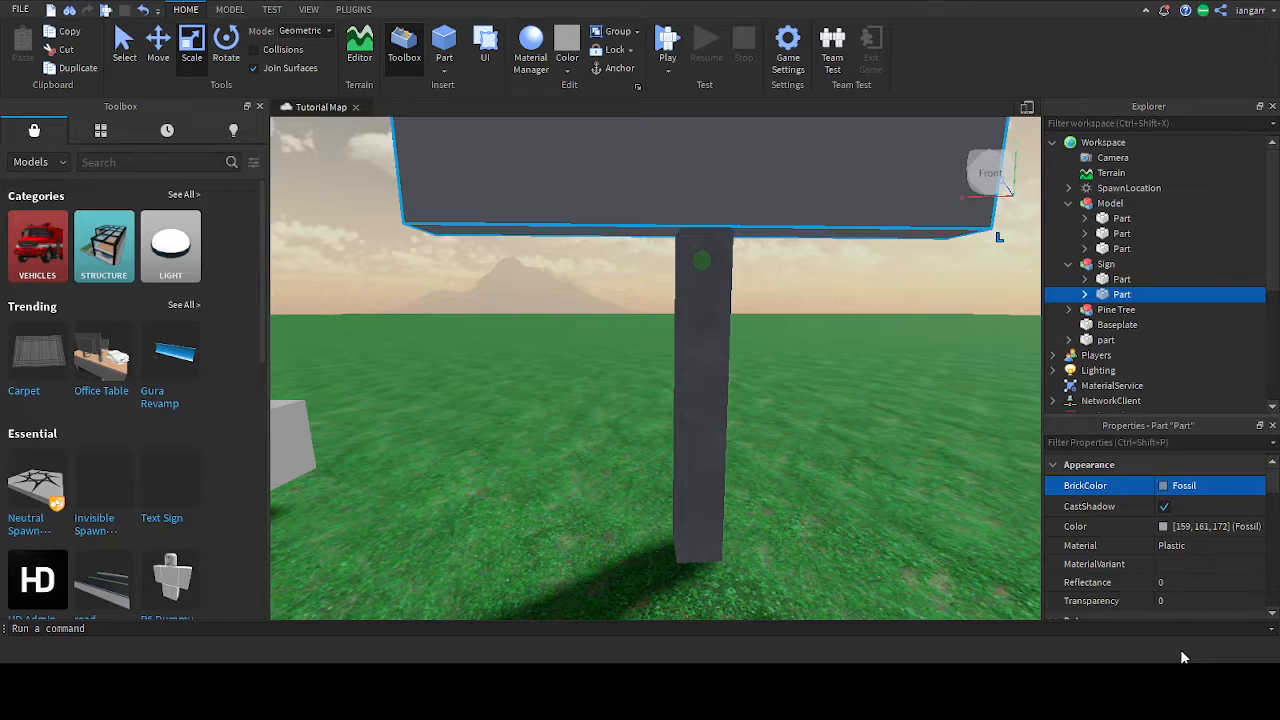
pyautogui.click(1182, 545)
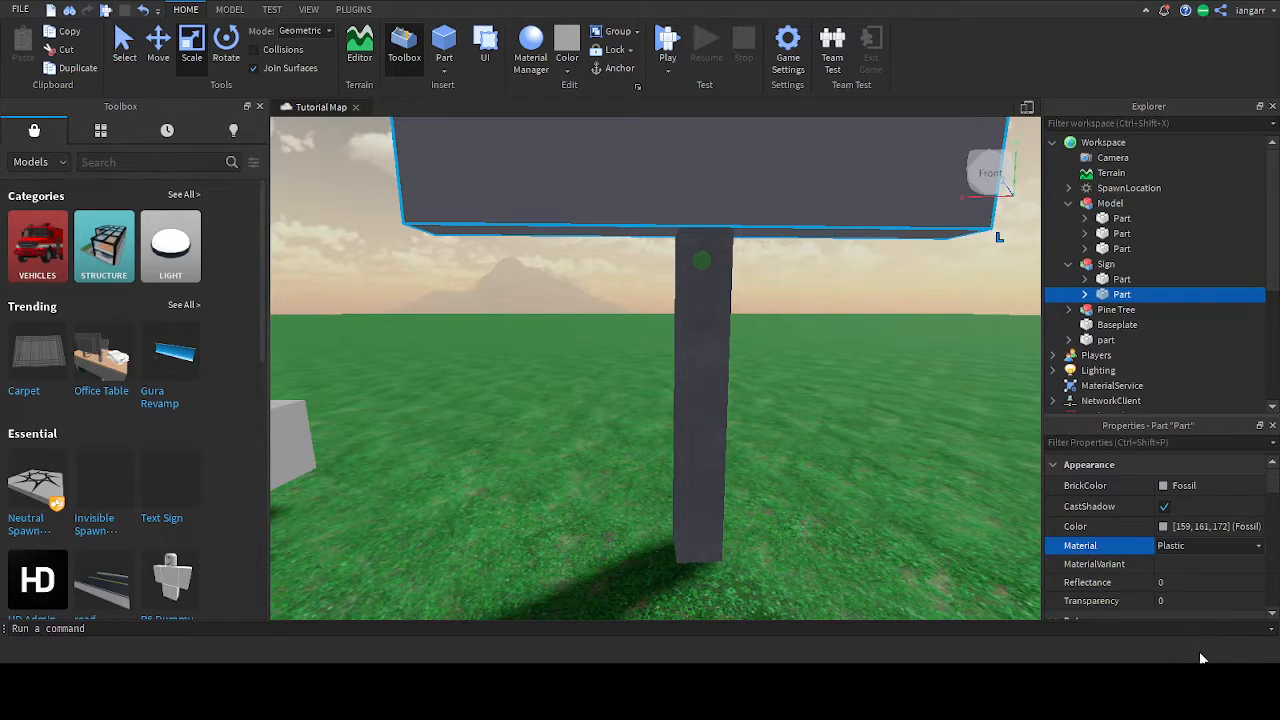
pyautogui.click(1196, 566)
pyautogui.moveTo(907, 491); pyautogui.dragTo(907, 491, button='right')
pyautogui.press('s')
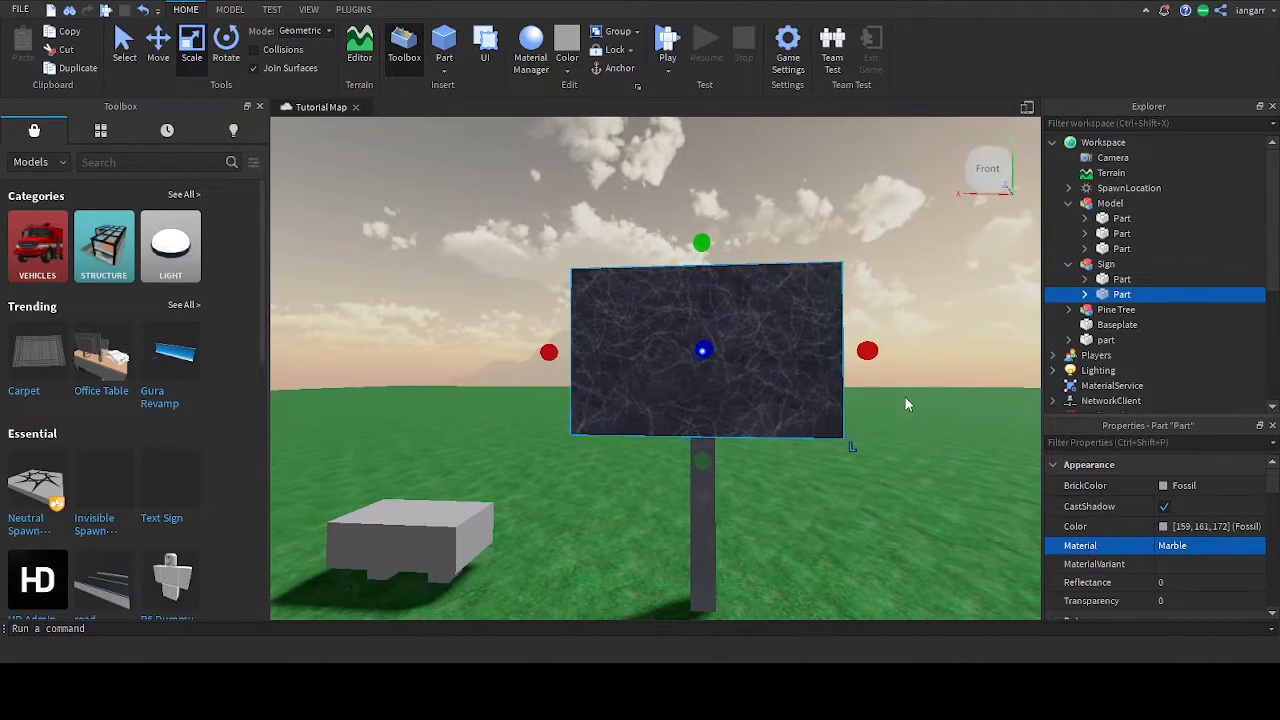
pyautogui.click(919, 294)
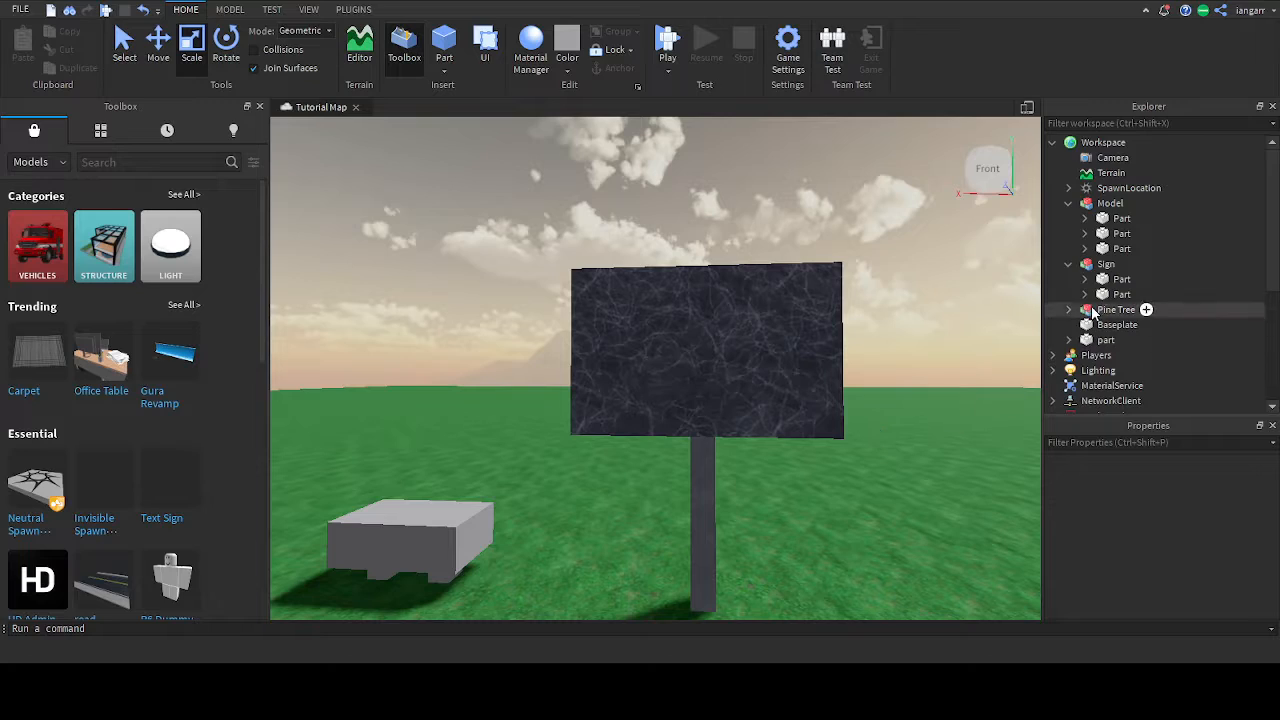
# Identify the panel among the Sign's parts and insert a SurfaceGui into it.
pyautogui.click(1135, 279)
pyautogui.click(1118, 295)
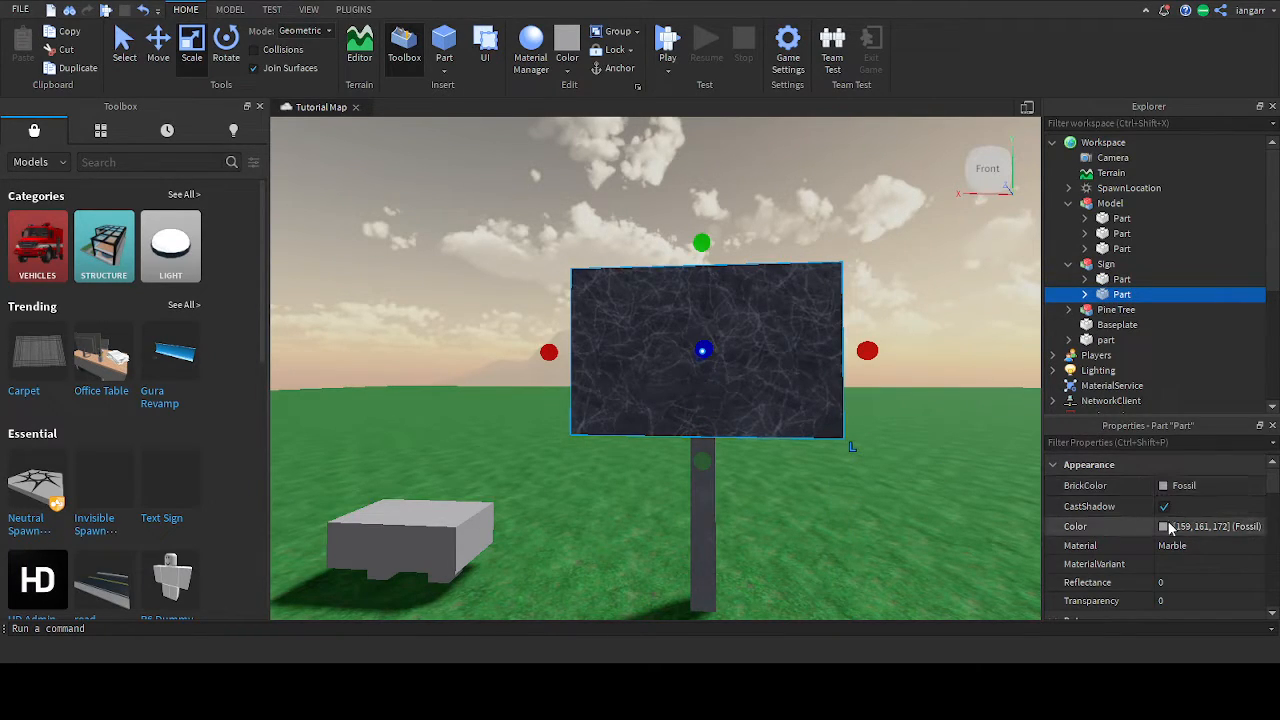
pyautogui.click(1124, 280)
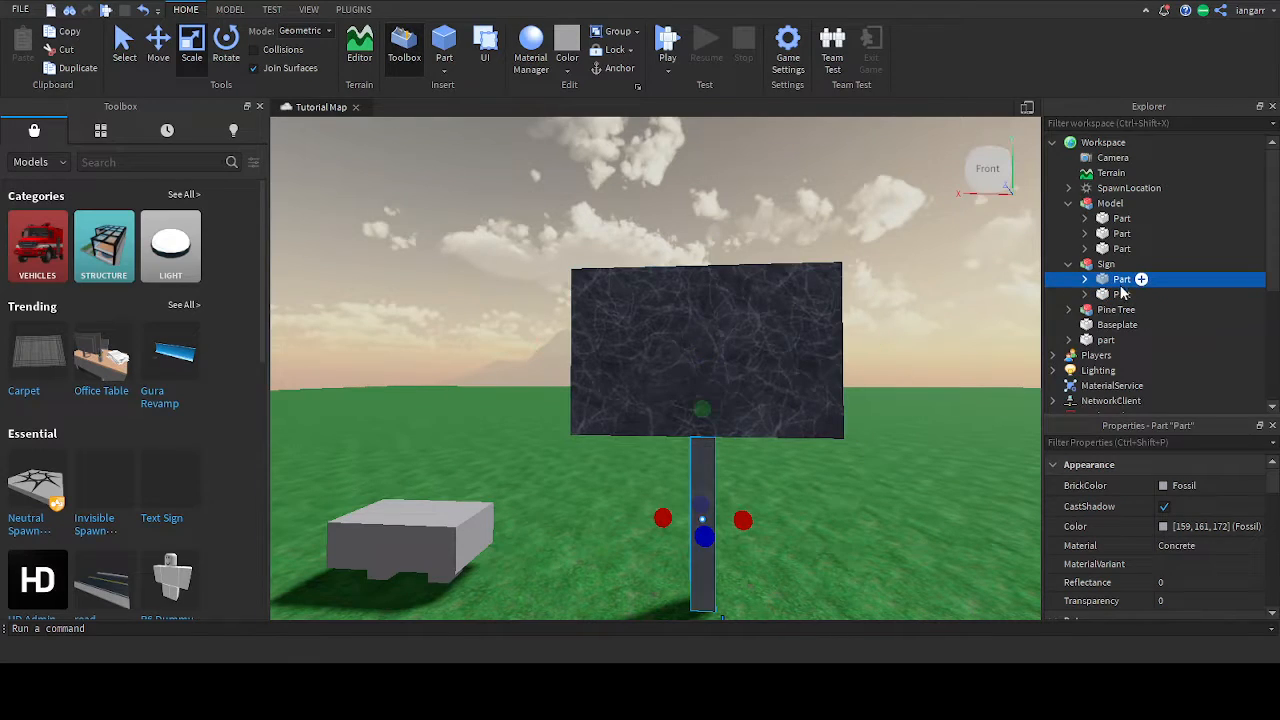
pyautogui.click(1120, 295)
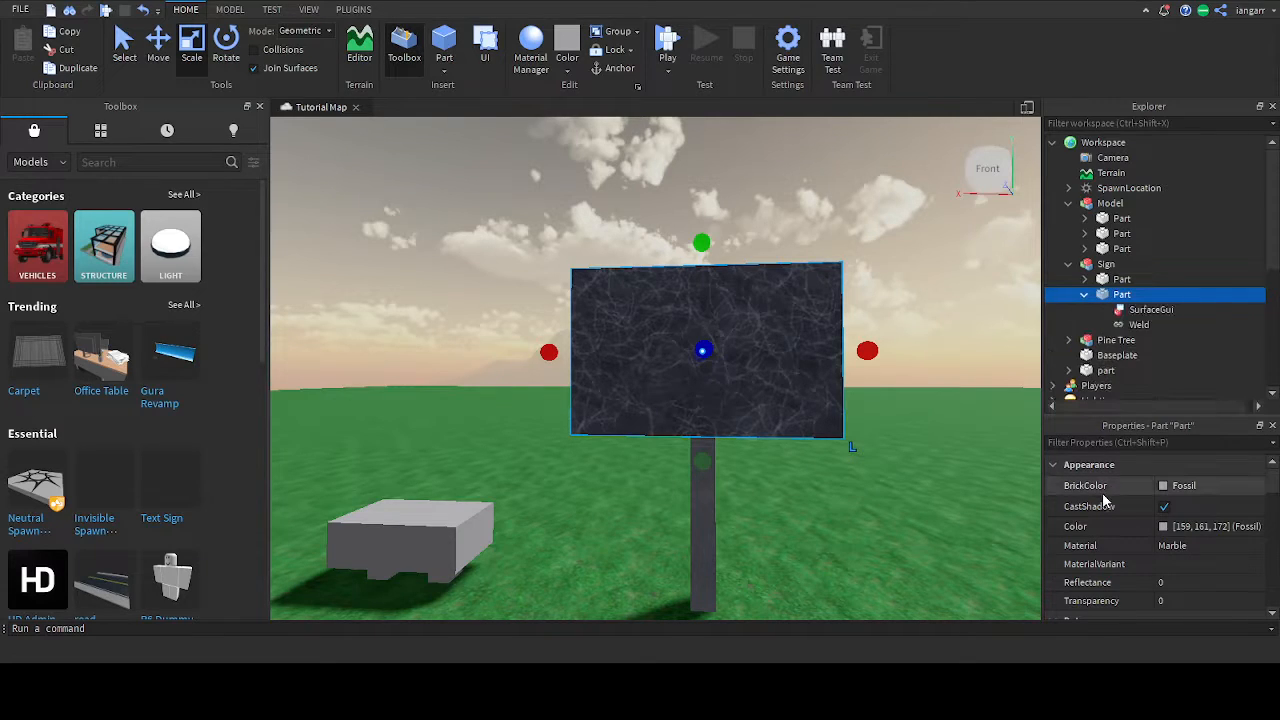
# Insert a TextLabel into the panel's SurfaceGui and select the label.
pyautogui.click(1150, 311)
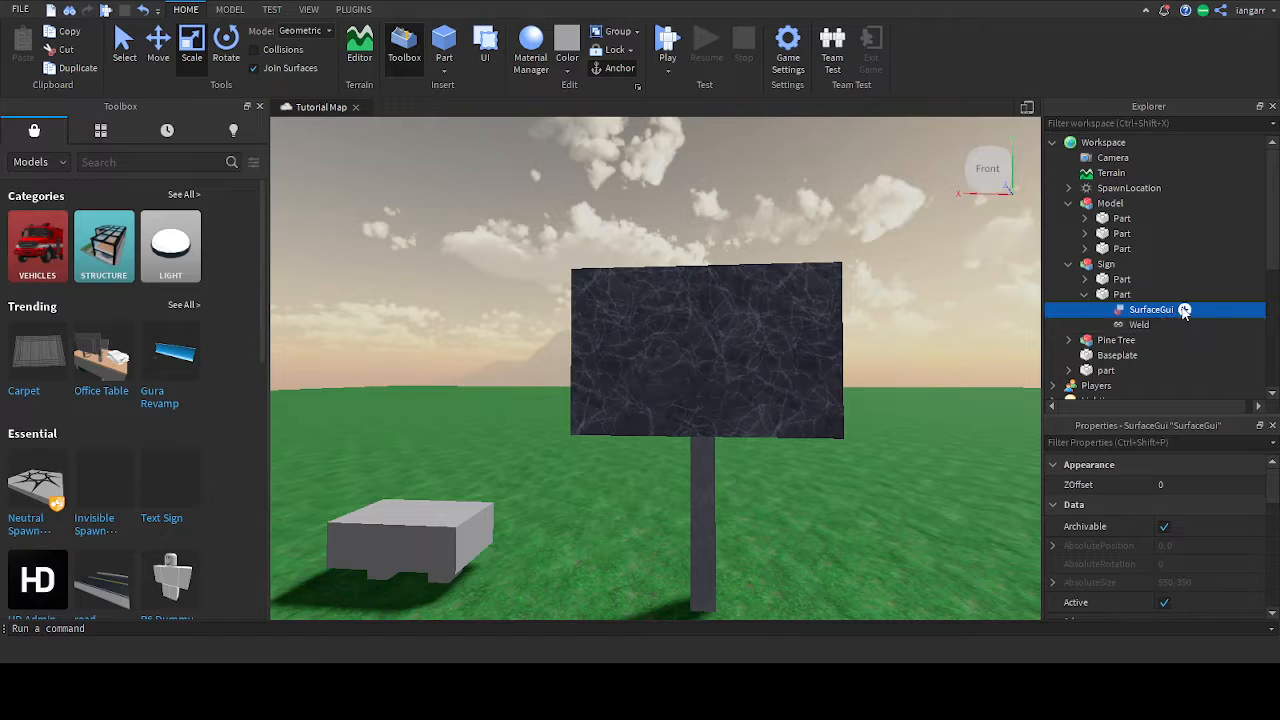
pyautogui.click(1106, 370)
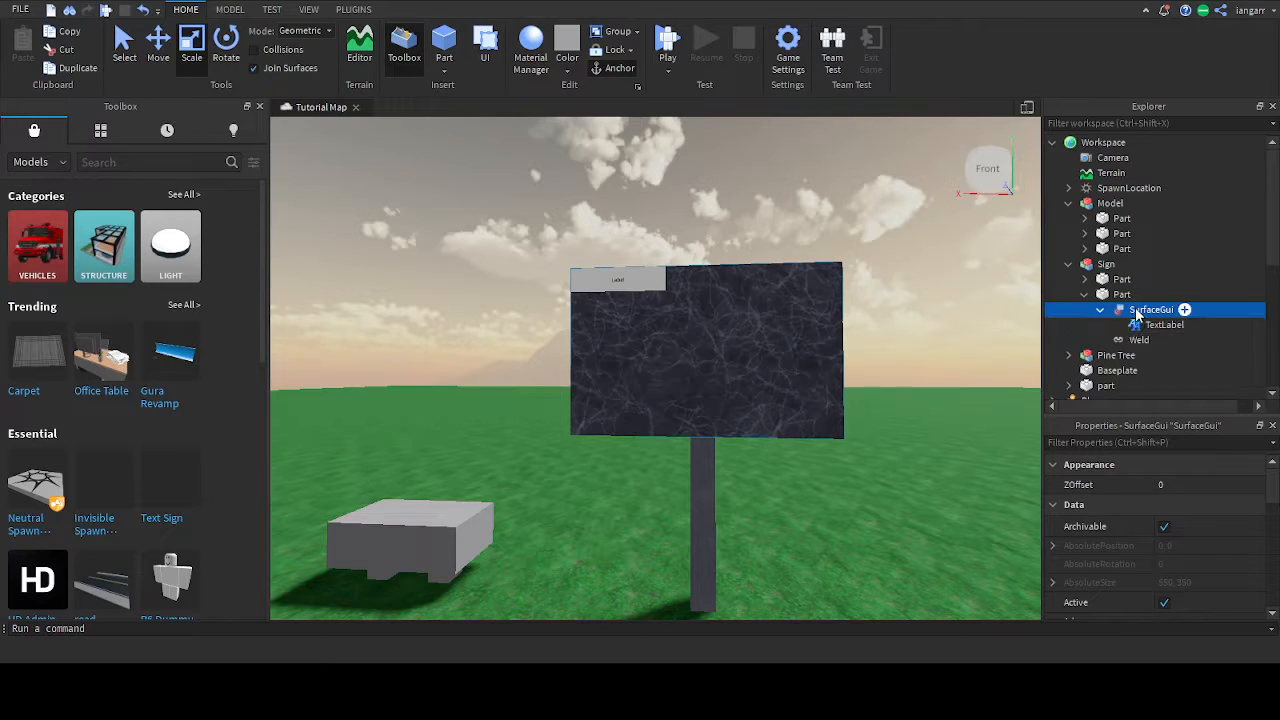
pyautogui.click(1140, 330)
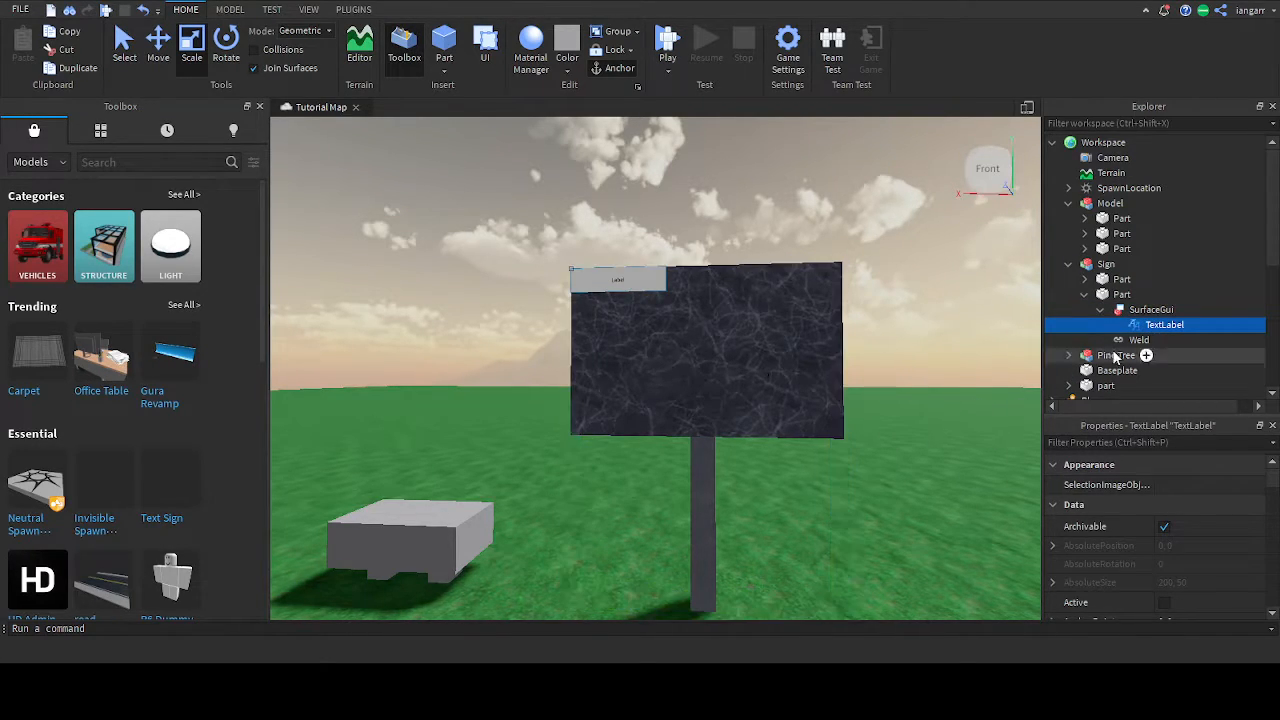
pyautogui.moveTo(1146, 330)
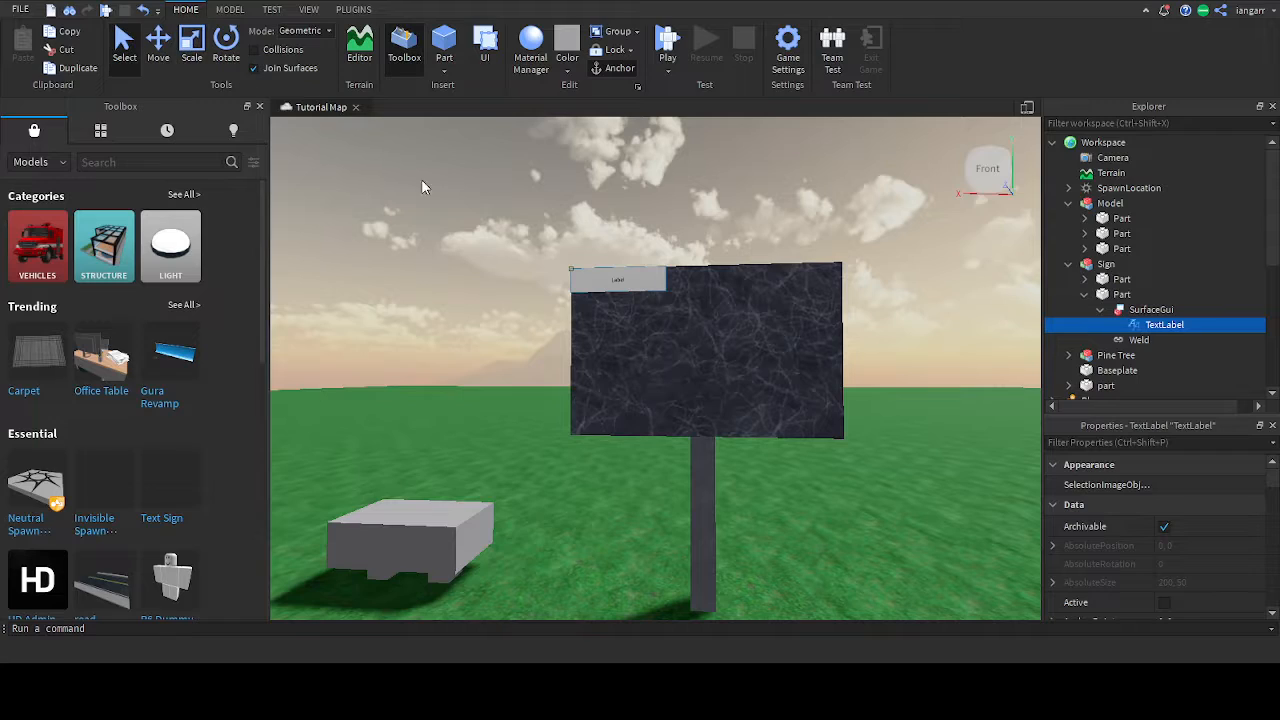
# Try to ungroup the Sign model and undo the change.
pyautogui.click(555, 248)
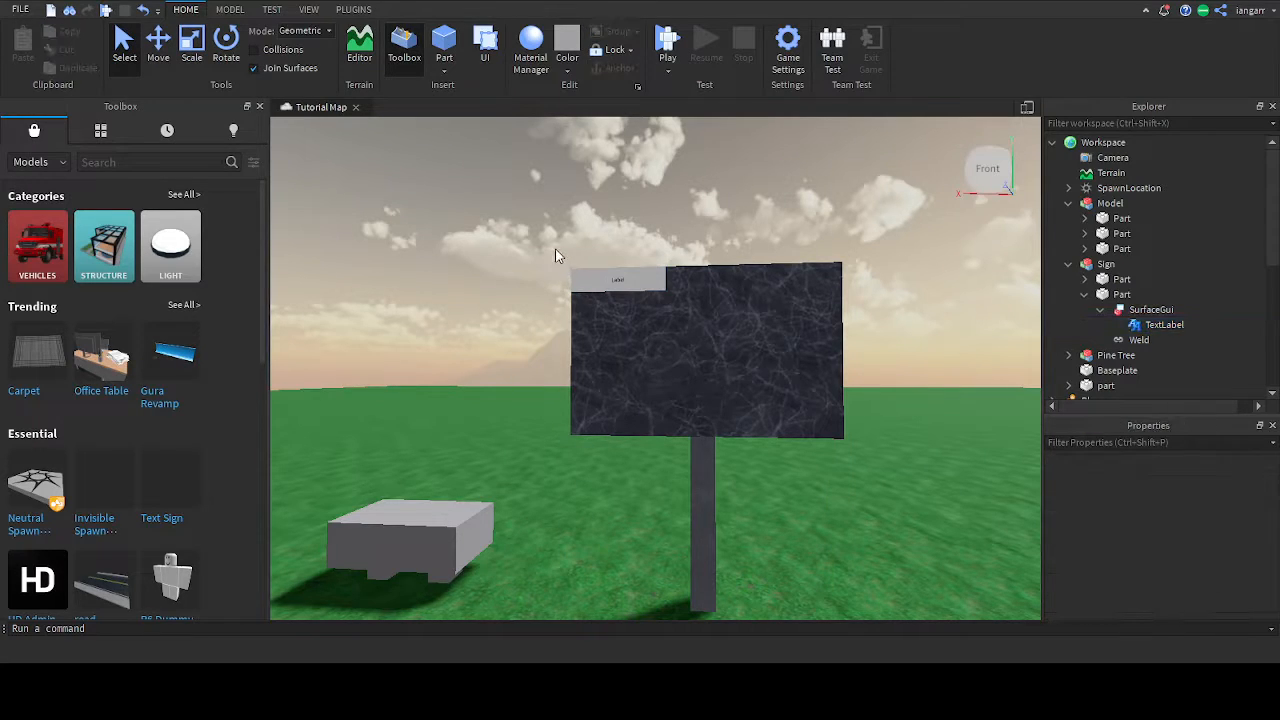
pyautogui.click(656, 285)
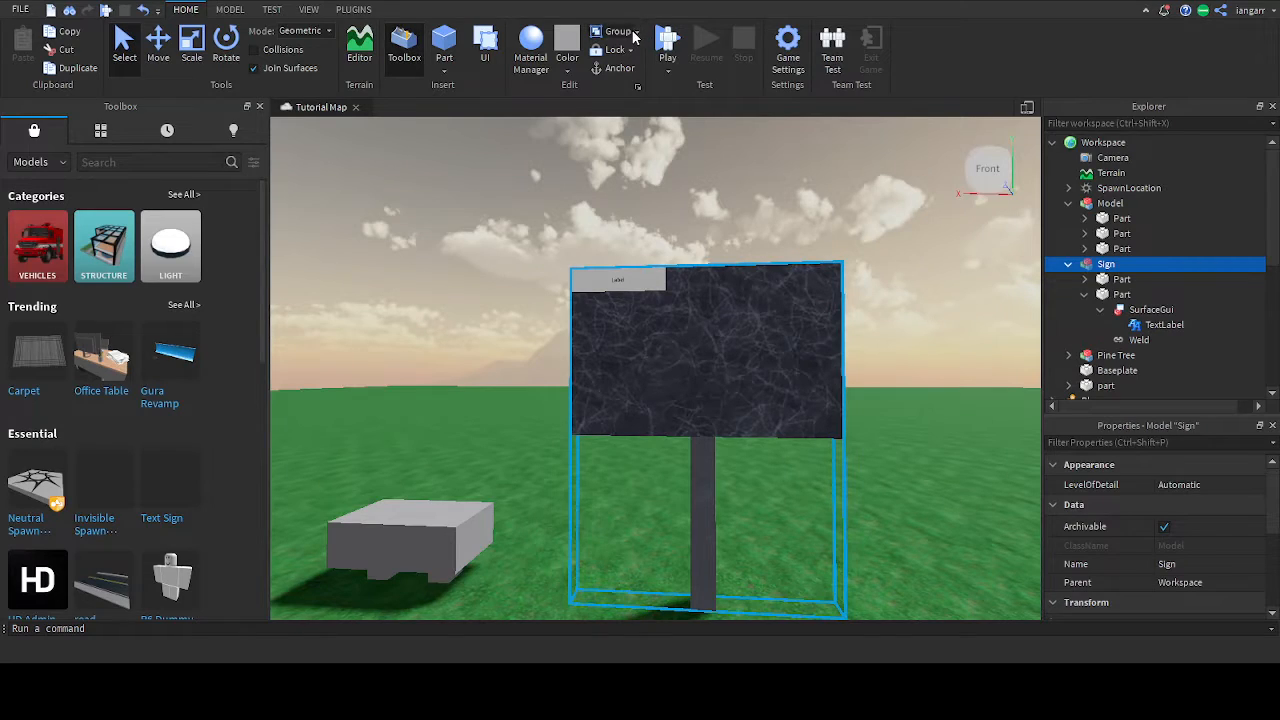
pyautogui.click(633, 35)
pyautogui.hotkey('ctrl', 'z')
pyautogui.hotkey('ctrl', 'z')
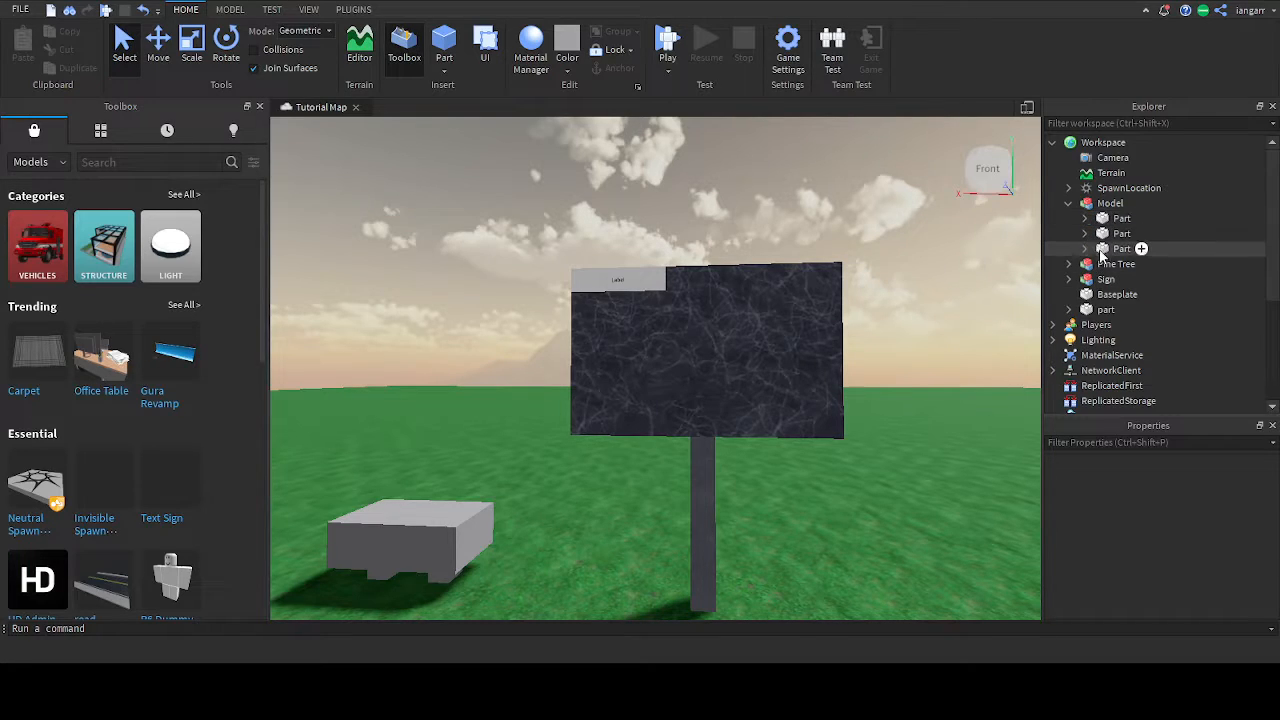
# Locate the SurfaceGui inside the Sign's panel part and select its TextLabel.
pyautogui.click(1069, 279)
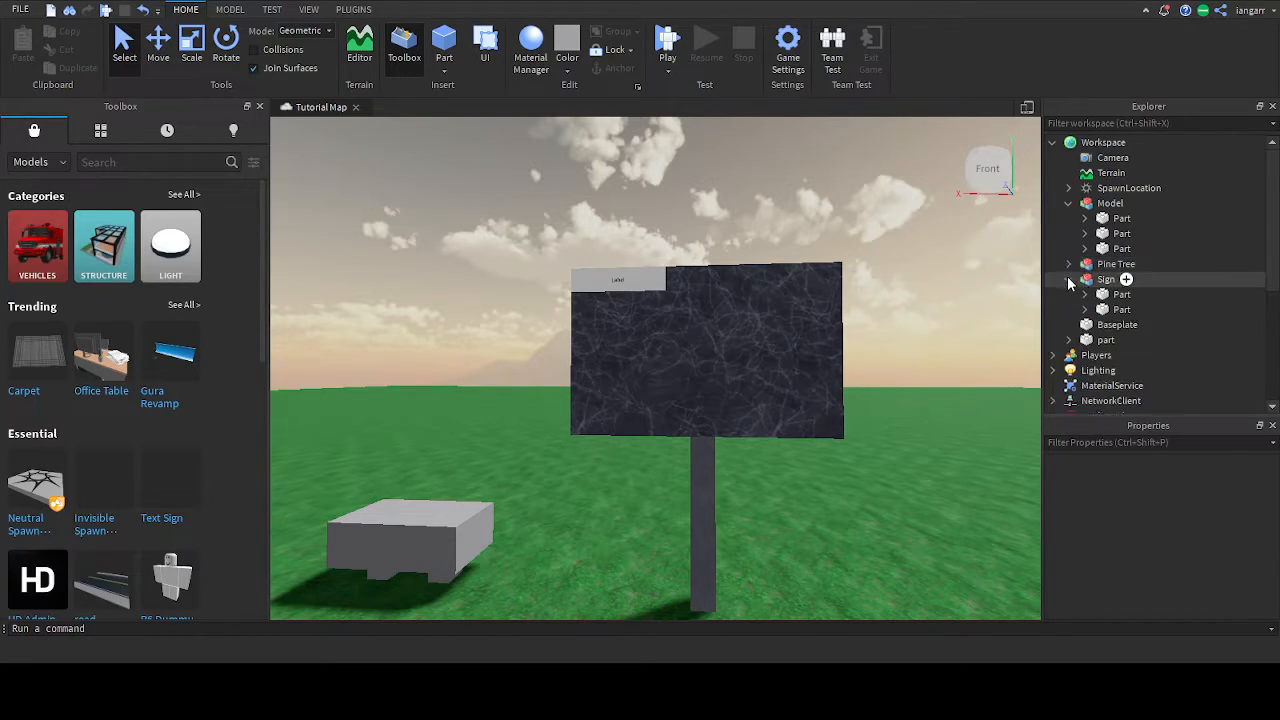
pyautogui.click(1086, 295)
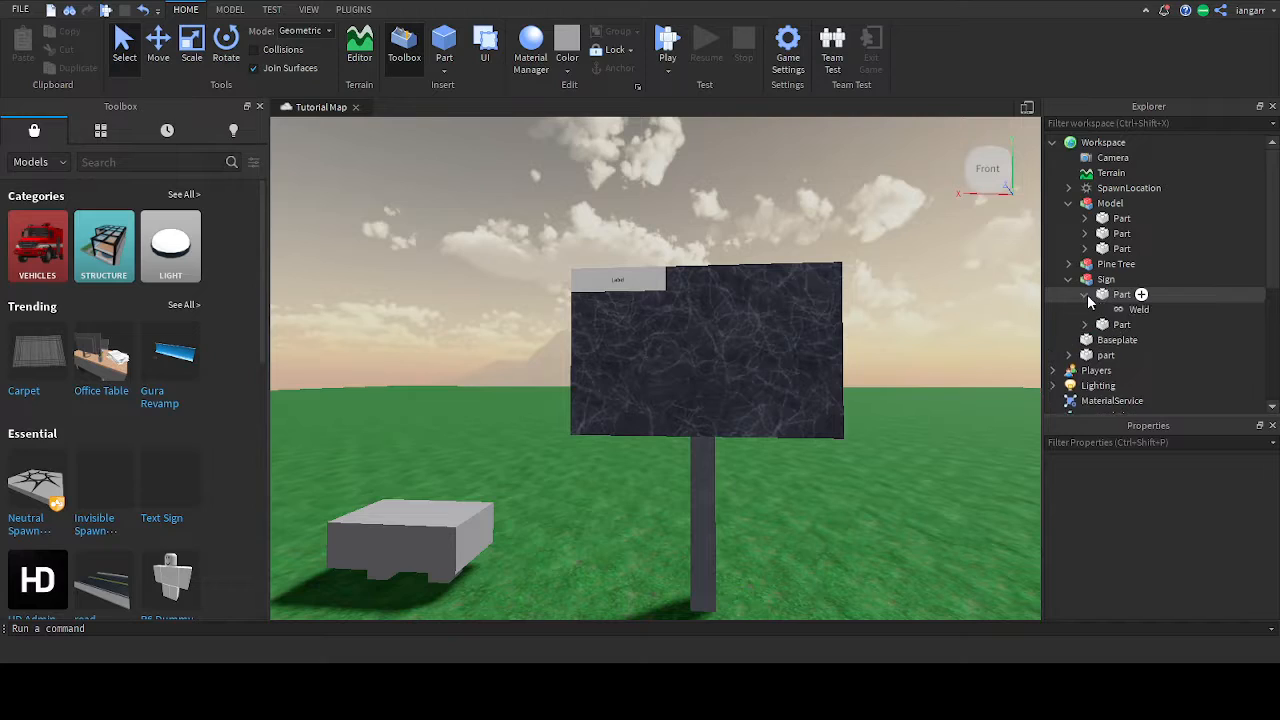
pyautogui.click(1086, 295)
pyautogui.click(1086, 310)
pyautogui.click(1130, 327)
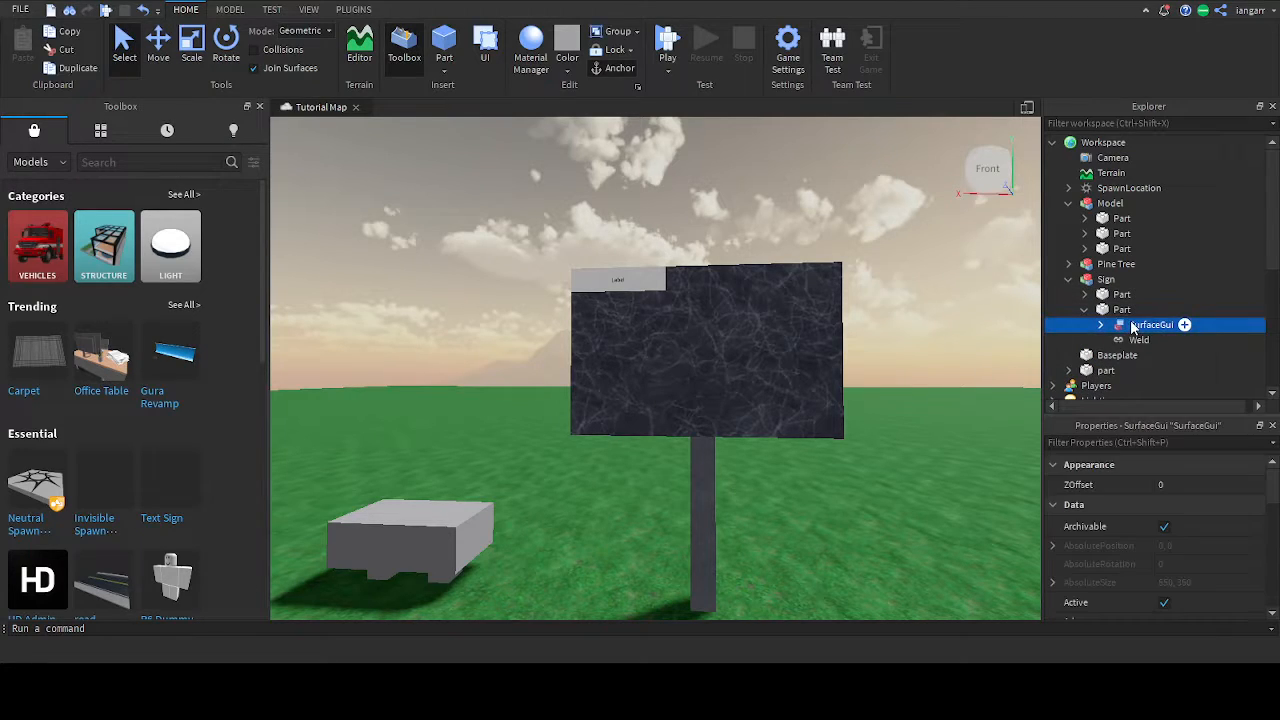
pyautogui.click(1100, 327)
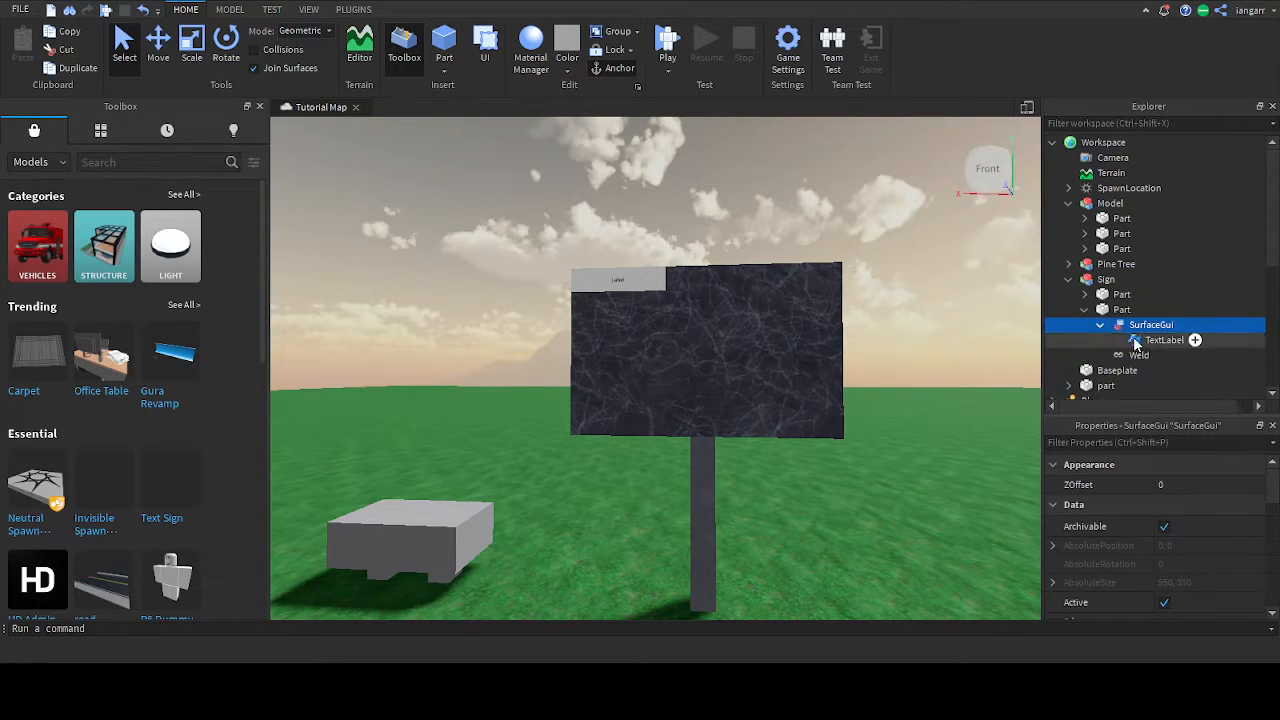
pyautogui.click(1160, 340)
# Set the TextLabel's Text property to "New Game!".
pyautogui.scroll(-1, 1186, 515)
pyautogui.scroll(-6, 1180, 510)
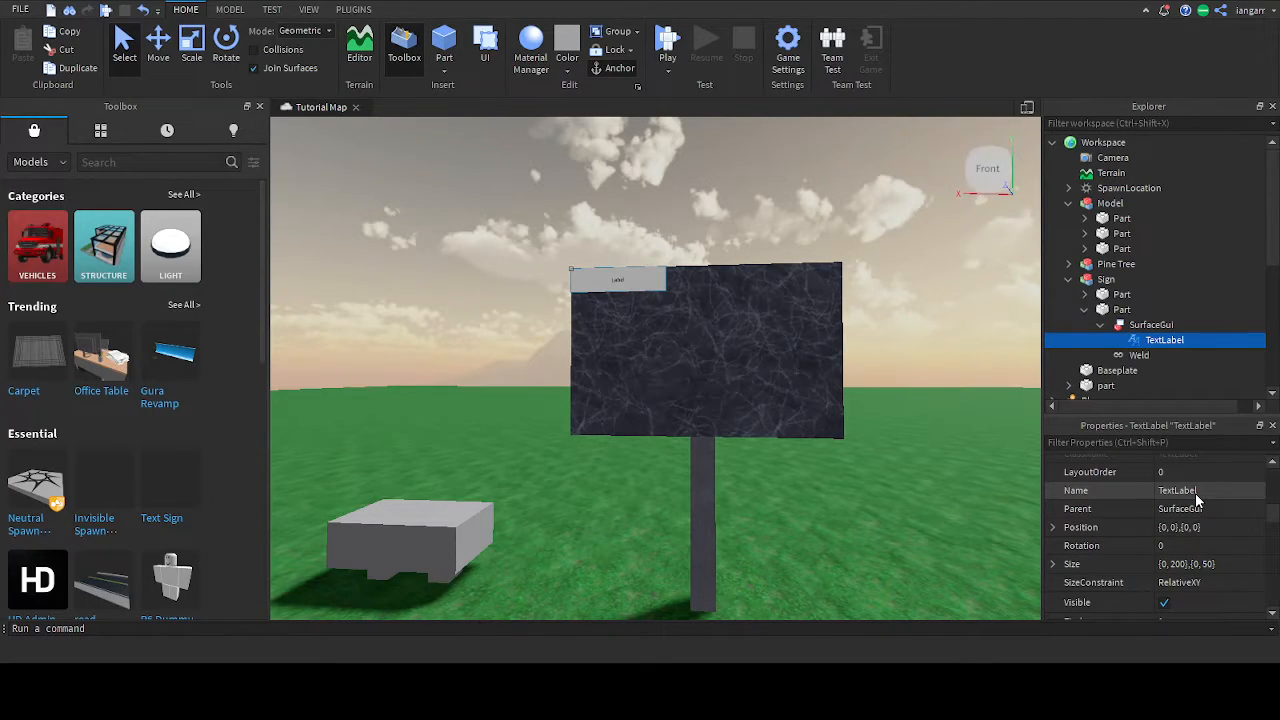
pyautogui.scroll(-6, 1197, 497)
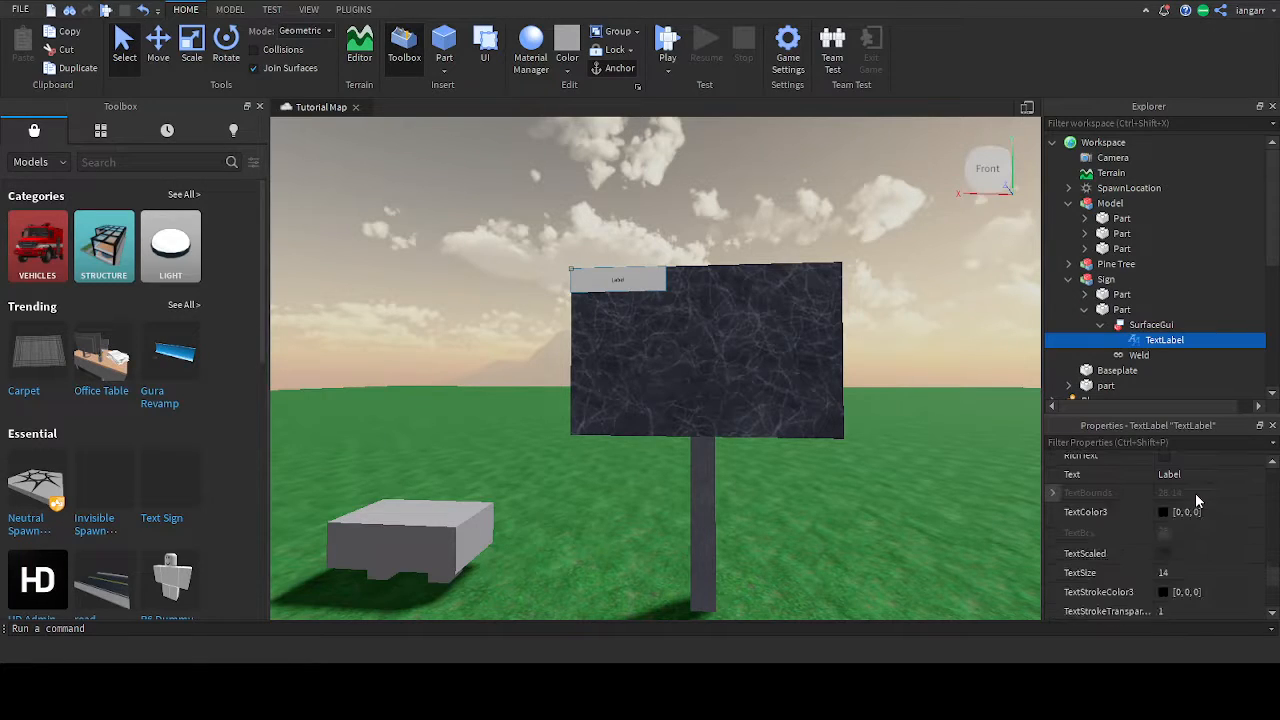
pyautogui.click(1192, 477)
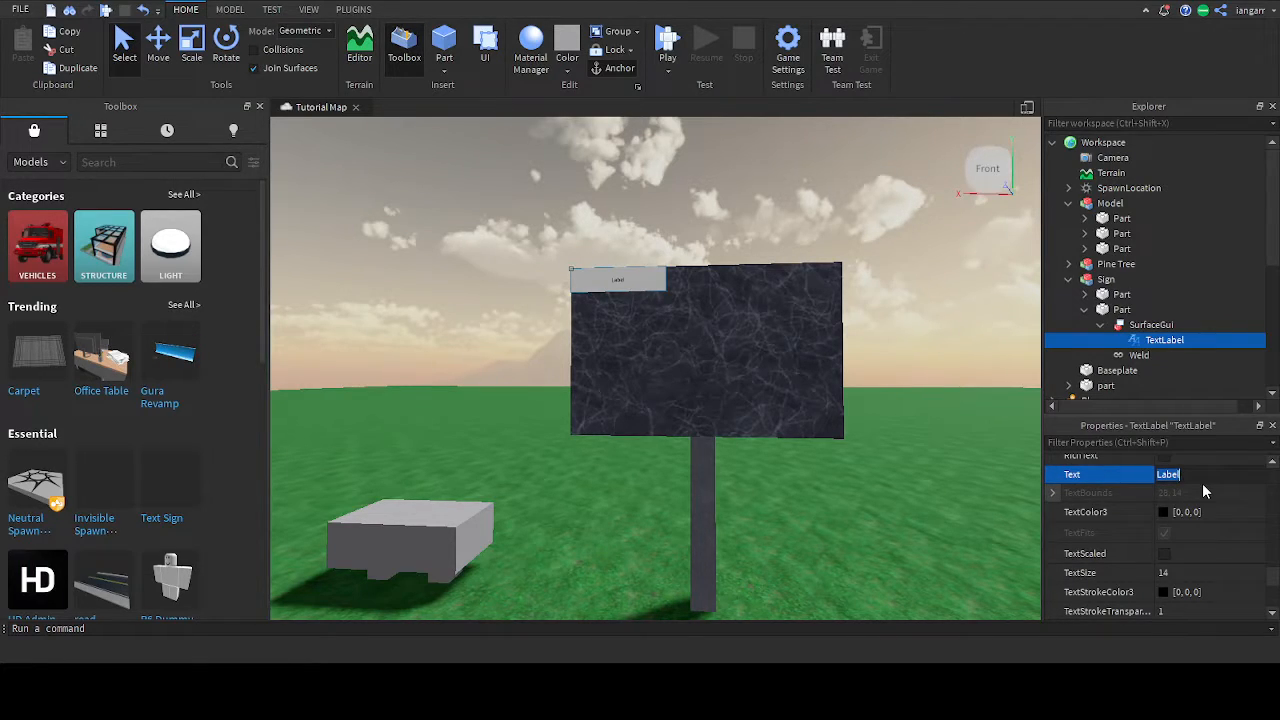
pyautogui.write('New Game!')
pyautogui.press('Return')
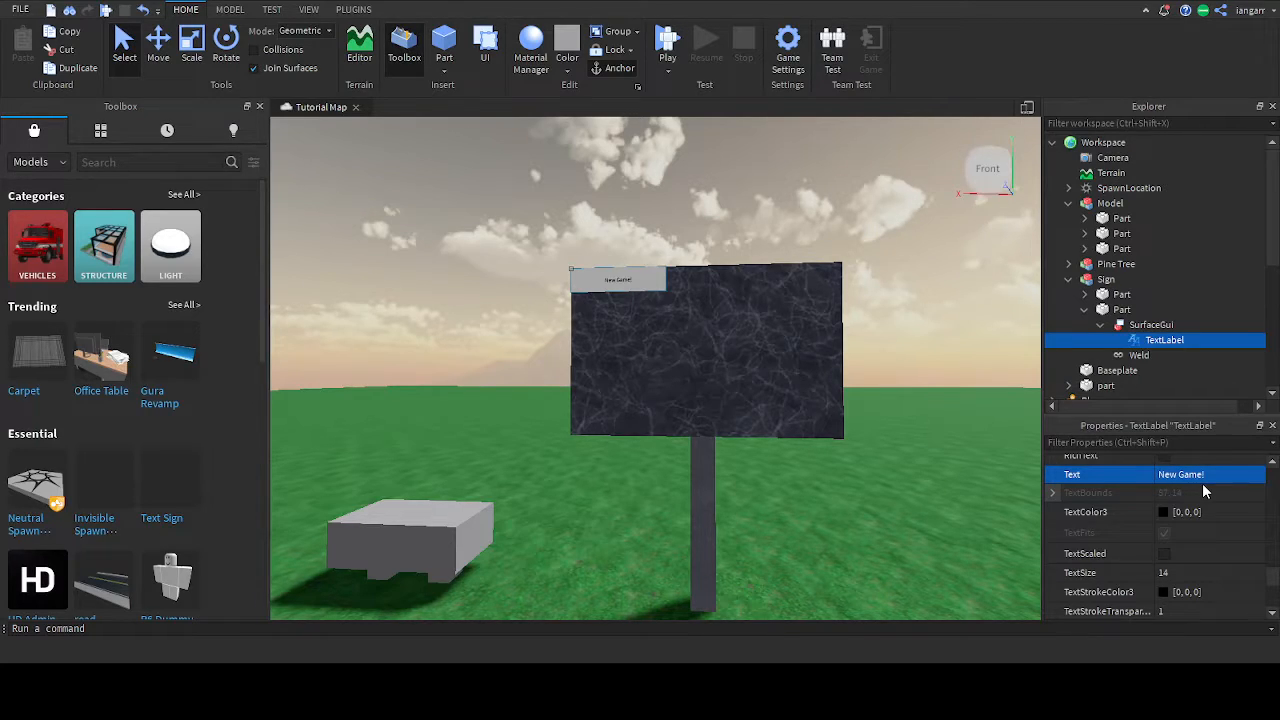
# Examine the appearance and layout properties of the TextLabel and its SurfaceGui.
pyautogui.scroll(15, 1186, 492)
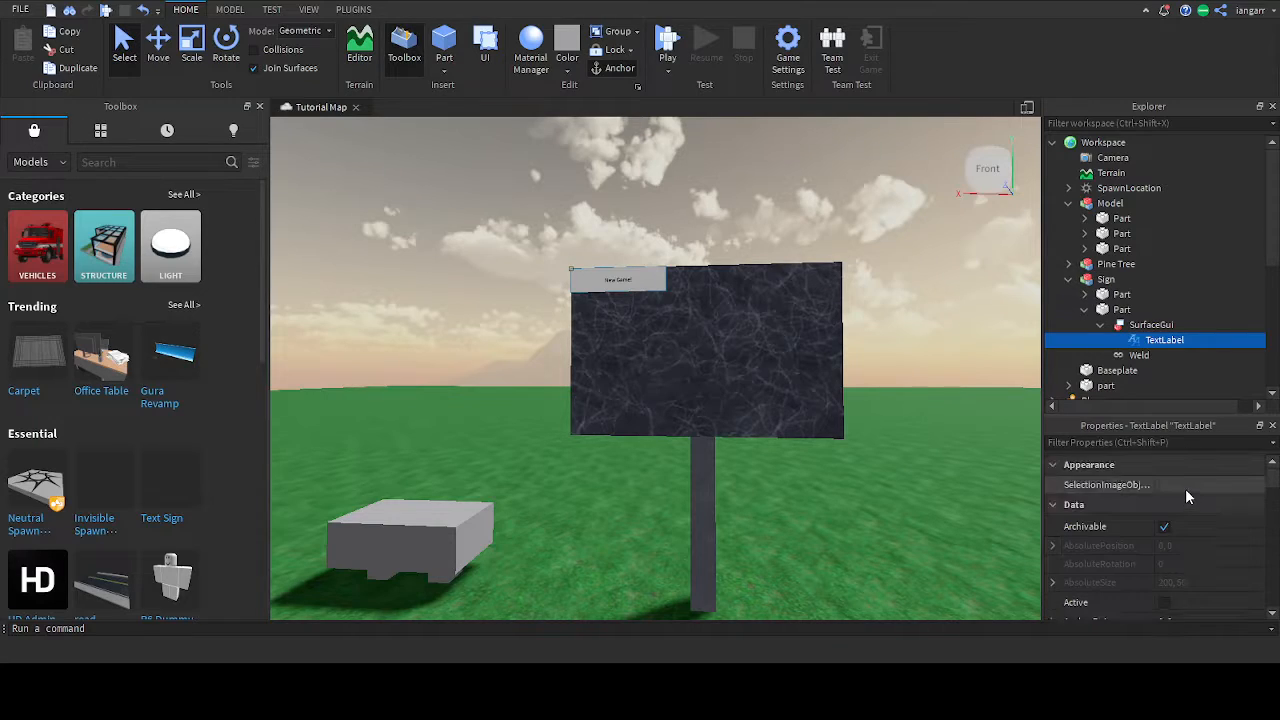
pyautogui.scroll(-4, 1185, 530)
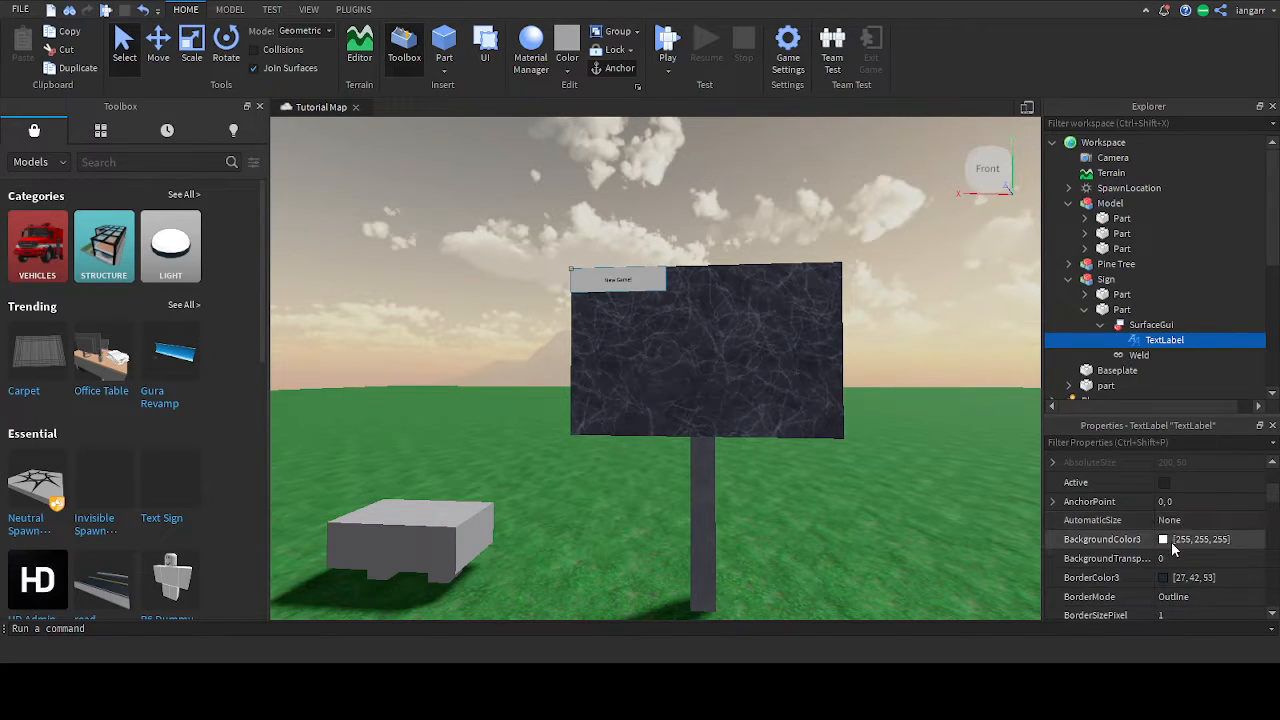
pyautogui.click(1163, 541)
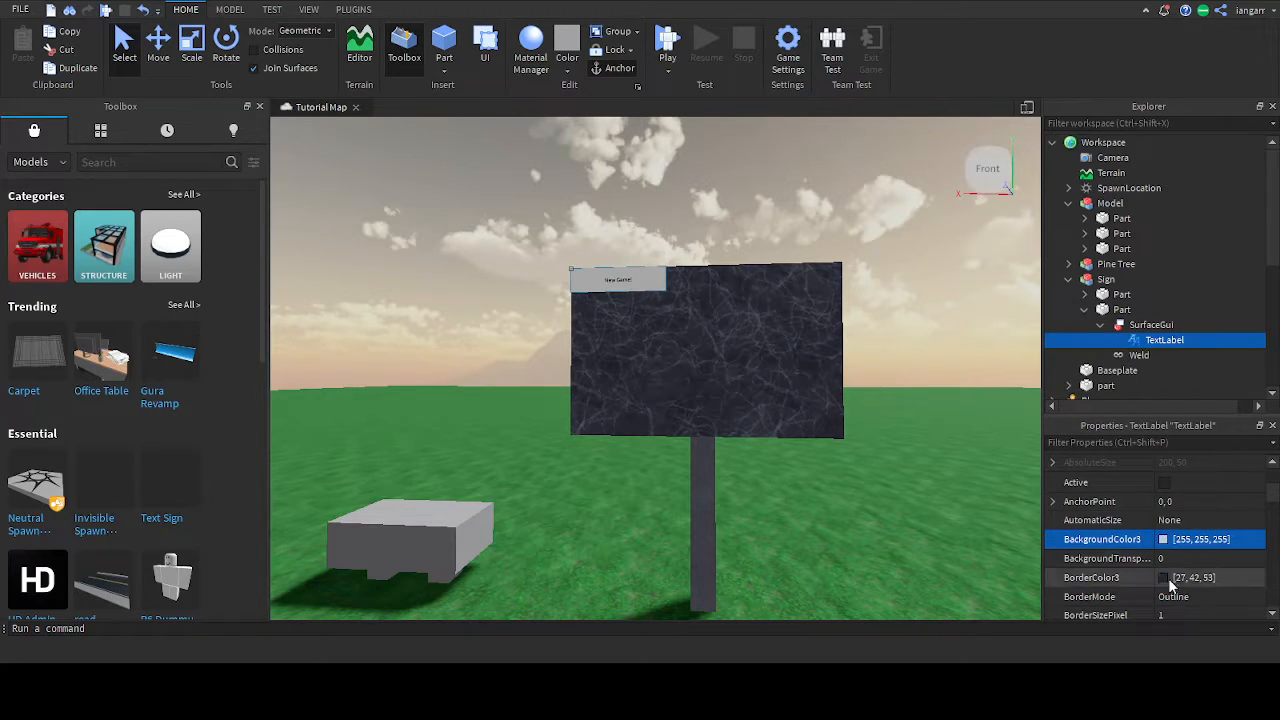
pyautogui.scroll(-2, 1168, 585)
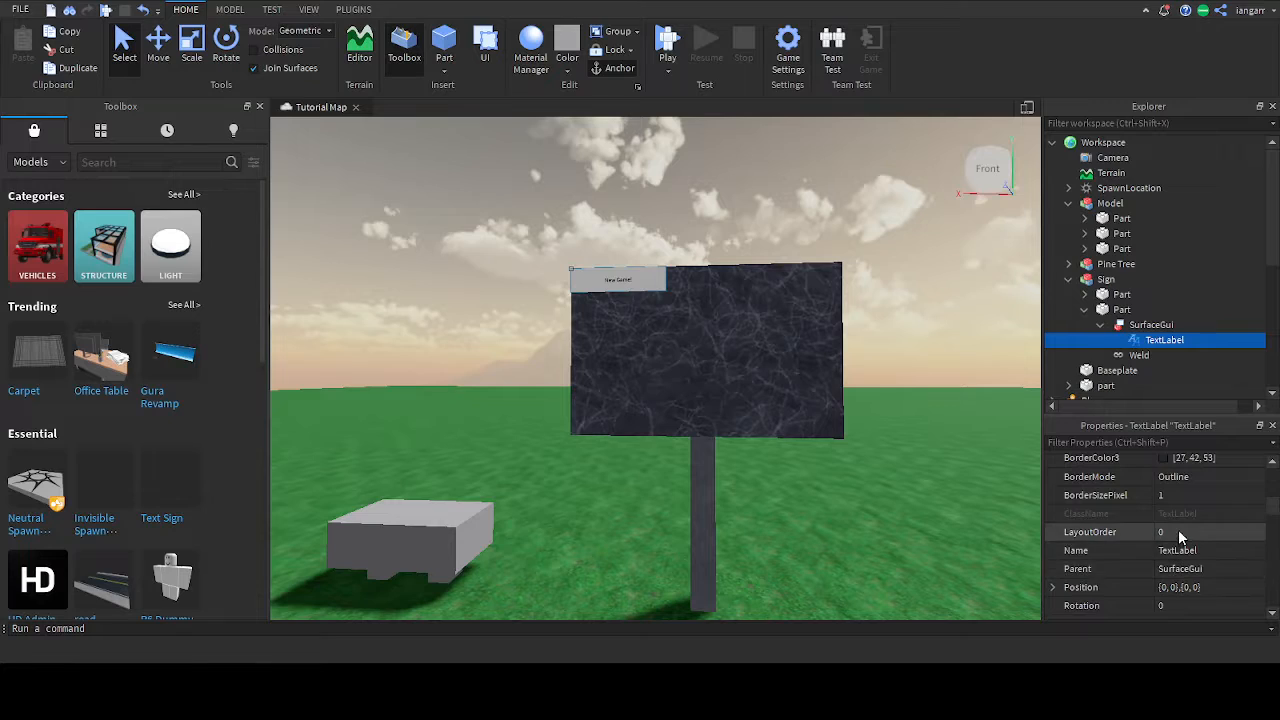
pyautogui.scroll(-10, 1178, 550)
pyautogui.scroll(15, 1178, 540)
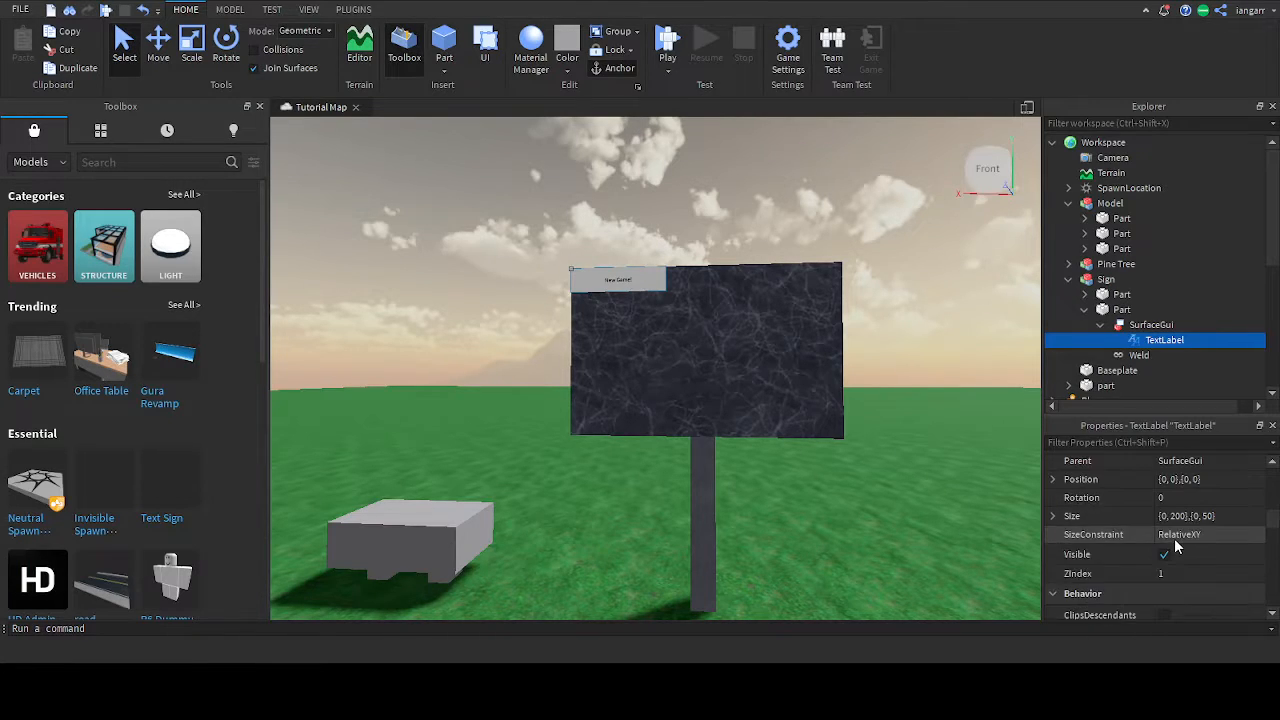
pyautogui.click(1114, 484)
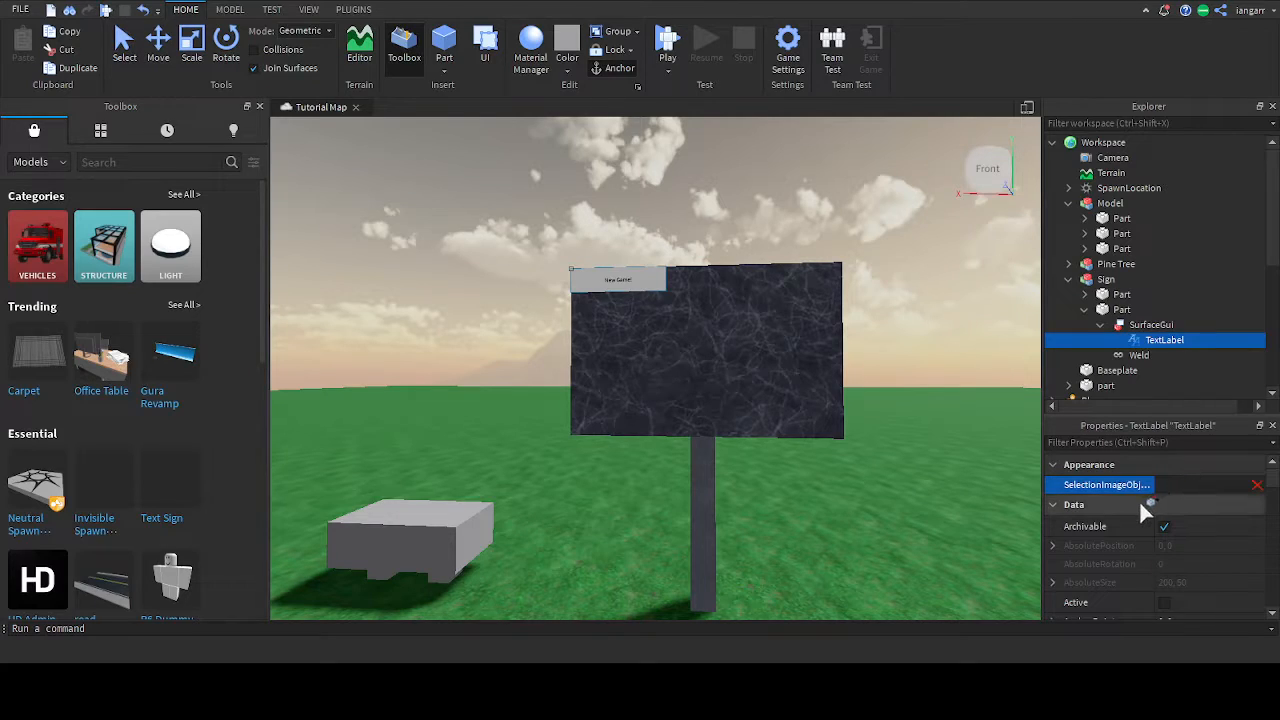
pyautogui.click(1131, 326)
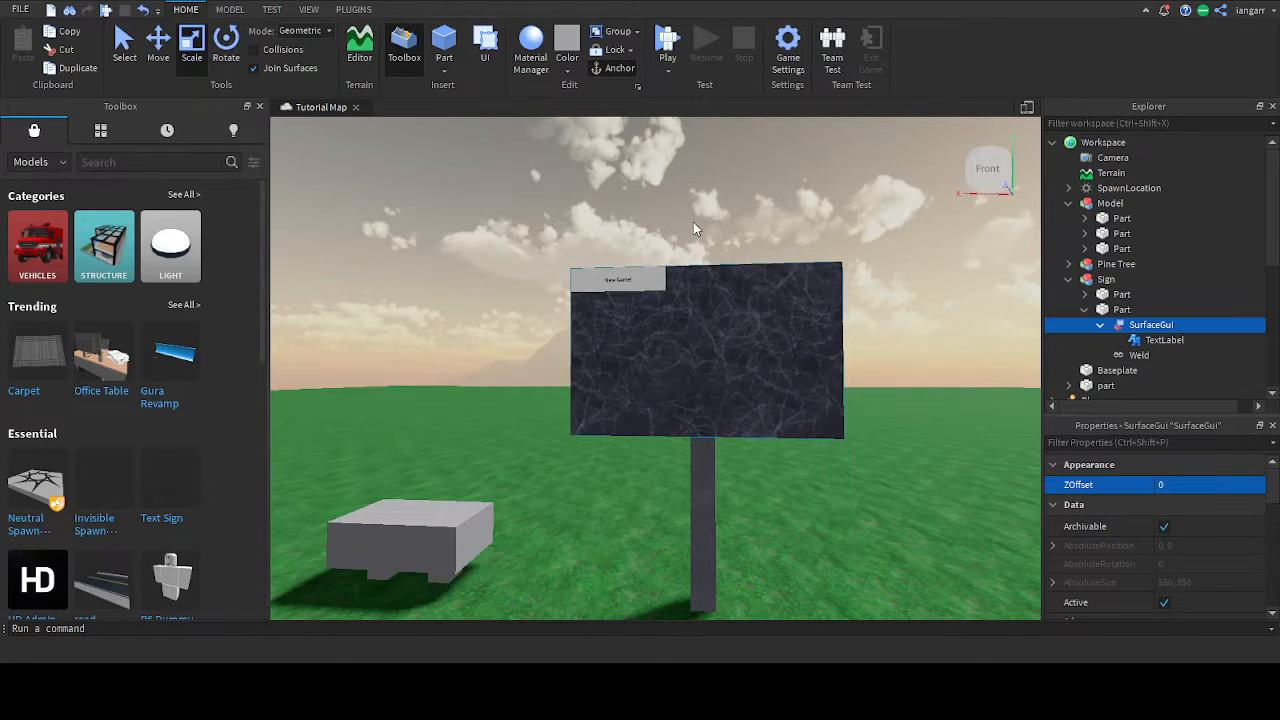
pyautogui.click(714, 240)
# Select the TextLabel and set its BackgroundColor3 to dark grey (67, 67, 67).
pyautogui.click(1162, 340)
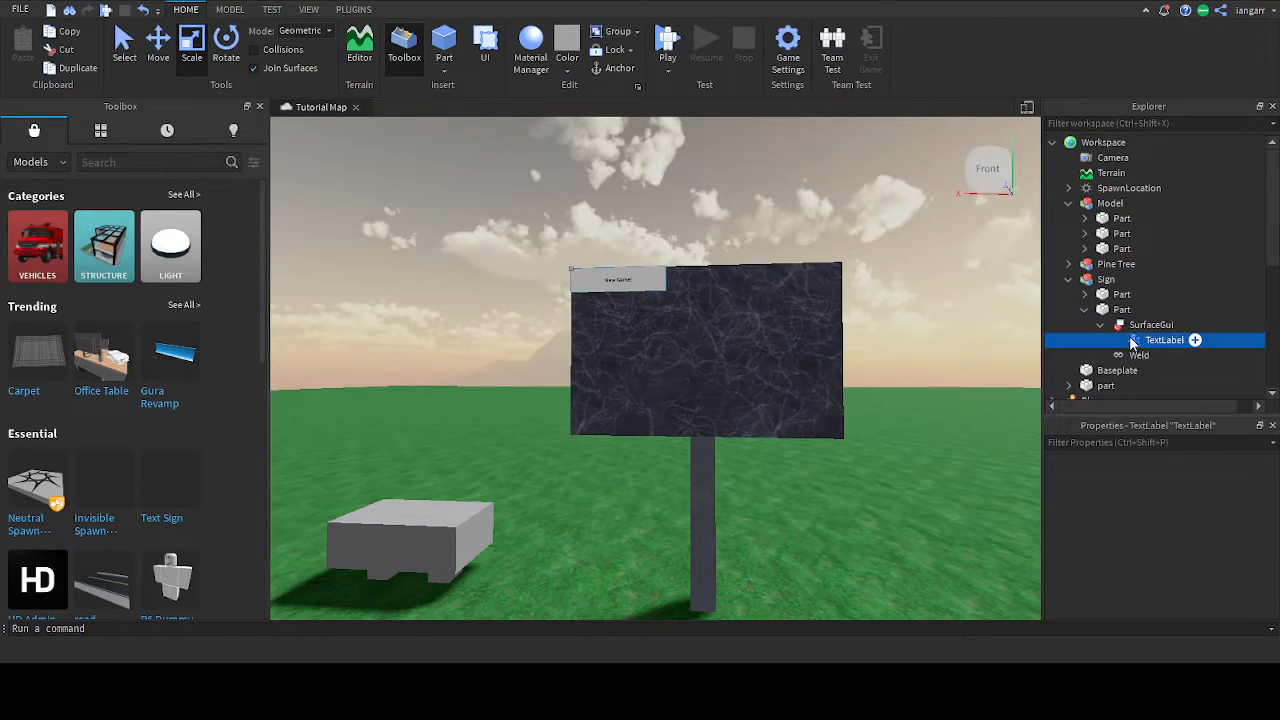
pyautogui.scroll(-3, 1204, 486)
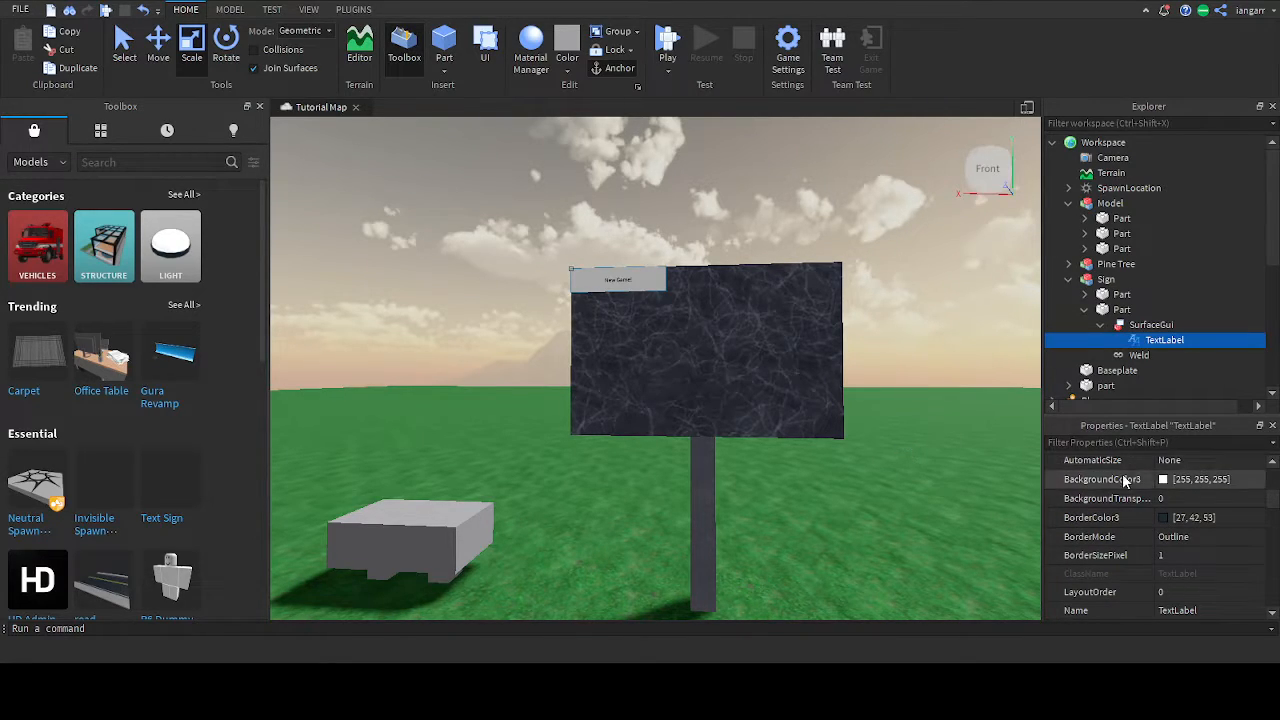
pyautogui.scroll(-5, 1180, 507)
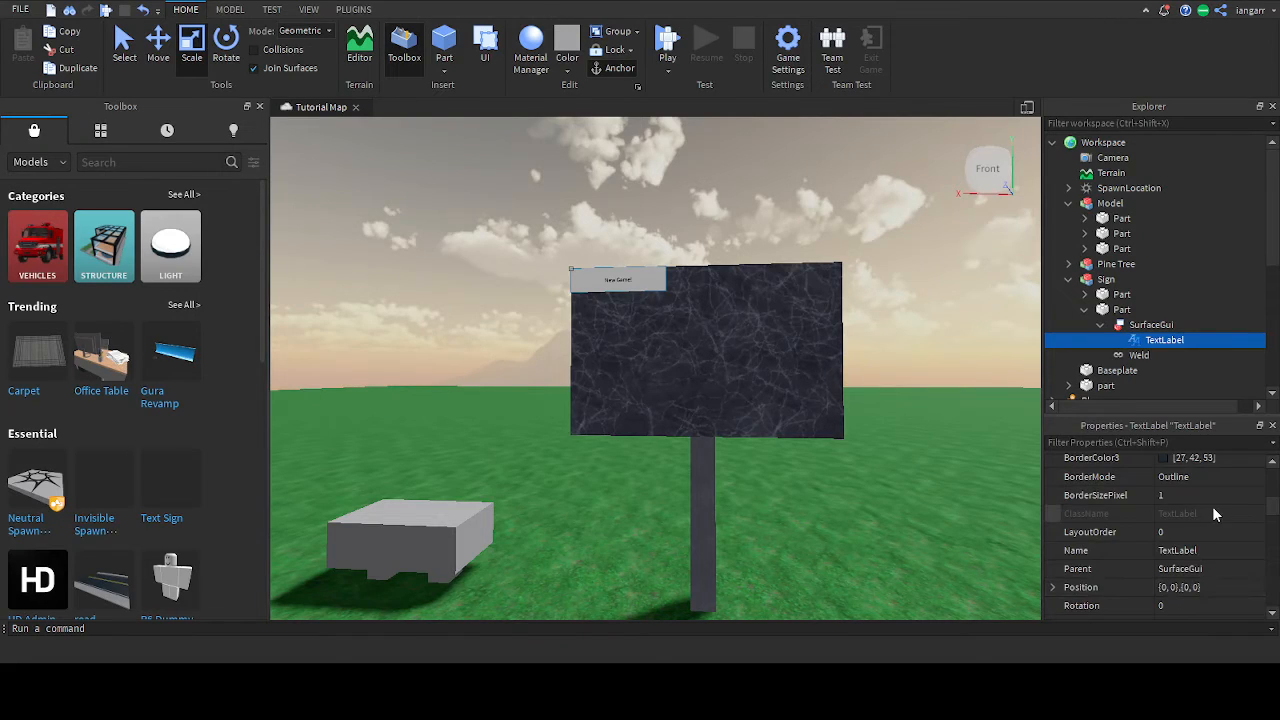
pyautogui.scroll(5, 1219, 529)
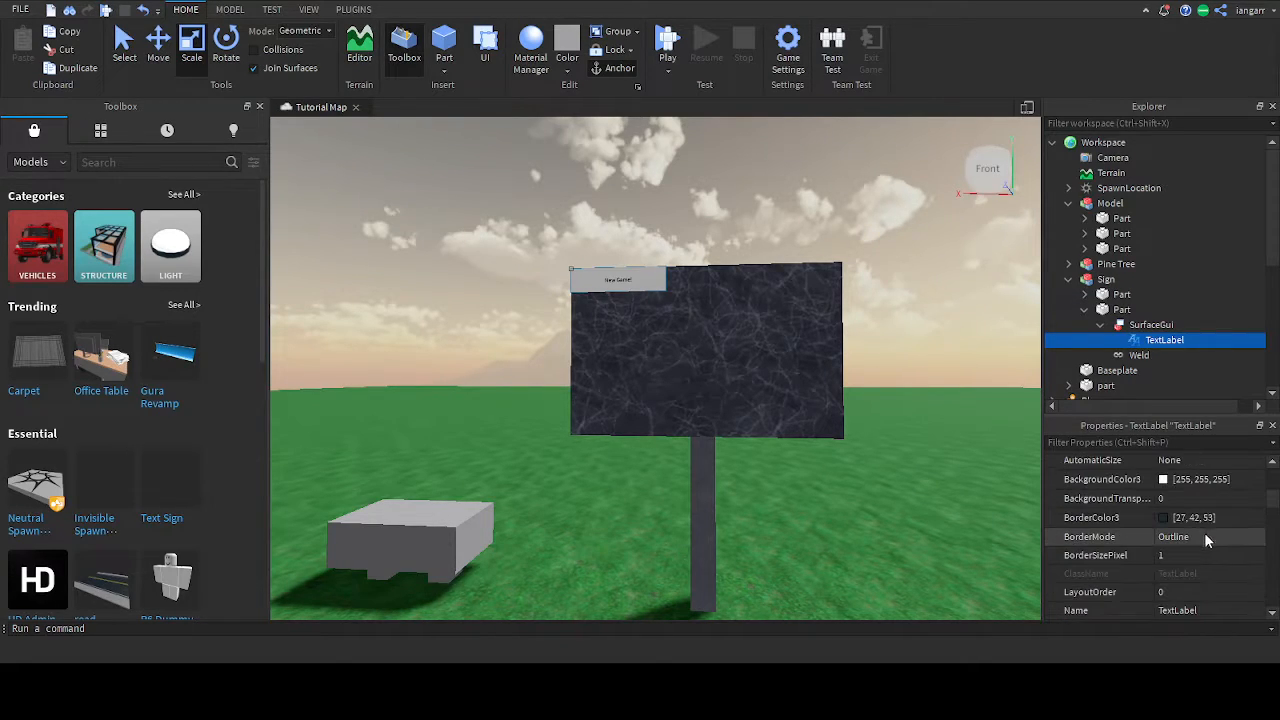
pyautogui.click(1172, 513)
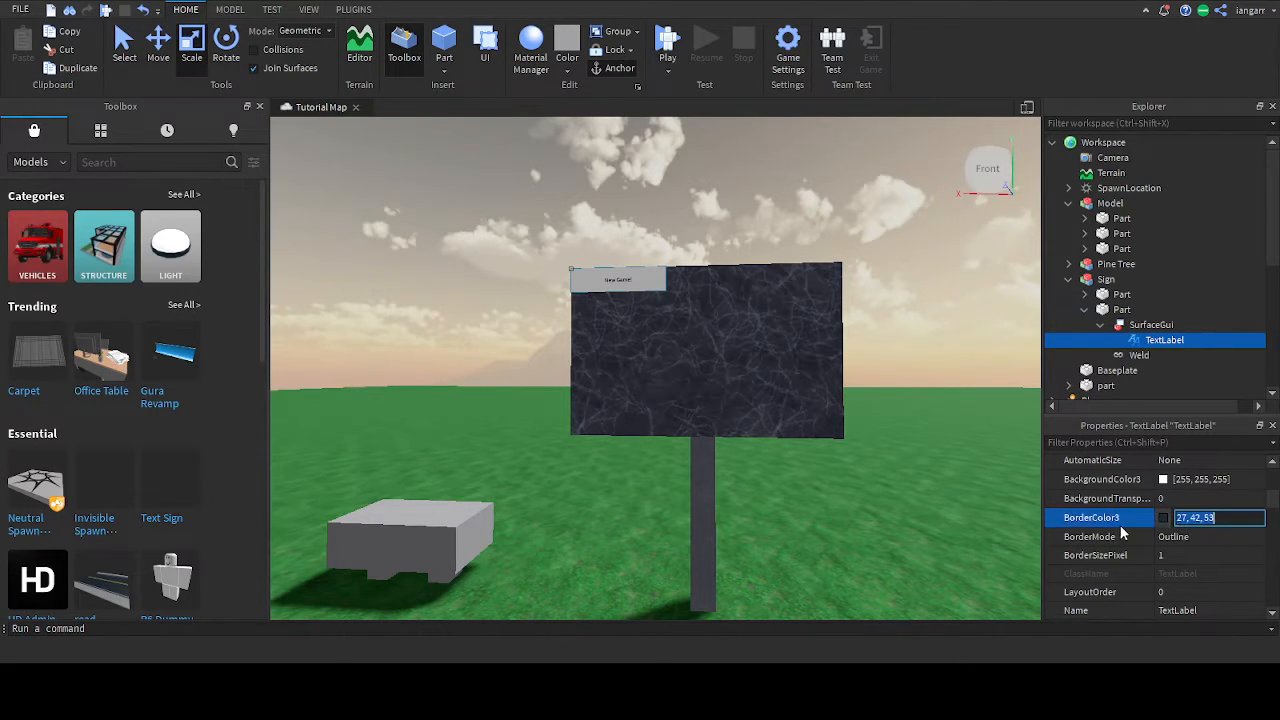
pyautogui.click(1177, 481)
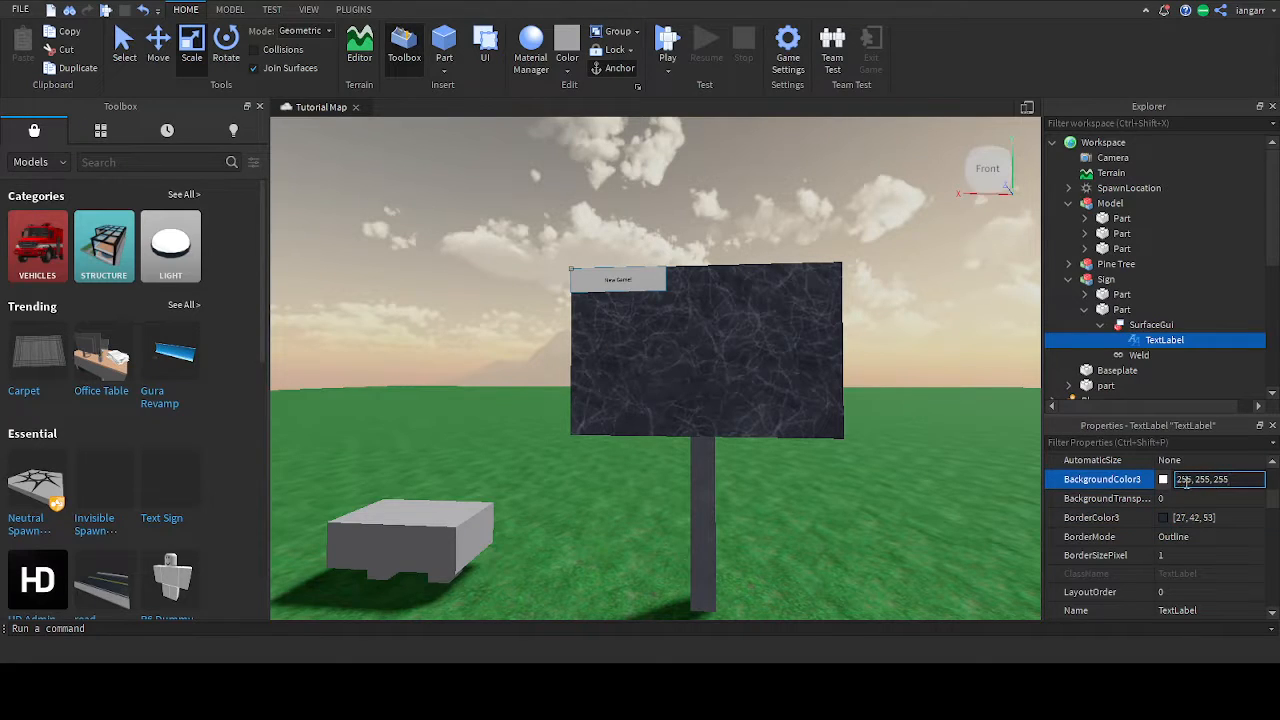
pyautogui.click(1162, 481)
pyautogui.moveTo(732, 298); pyautogui.dragTo(823, 317)
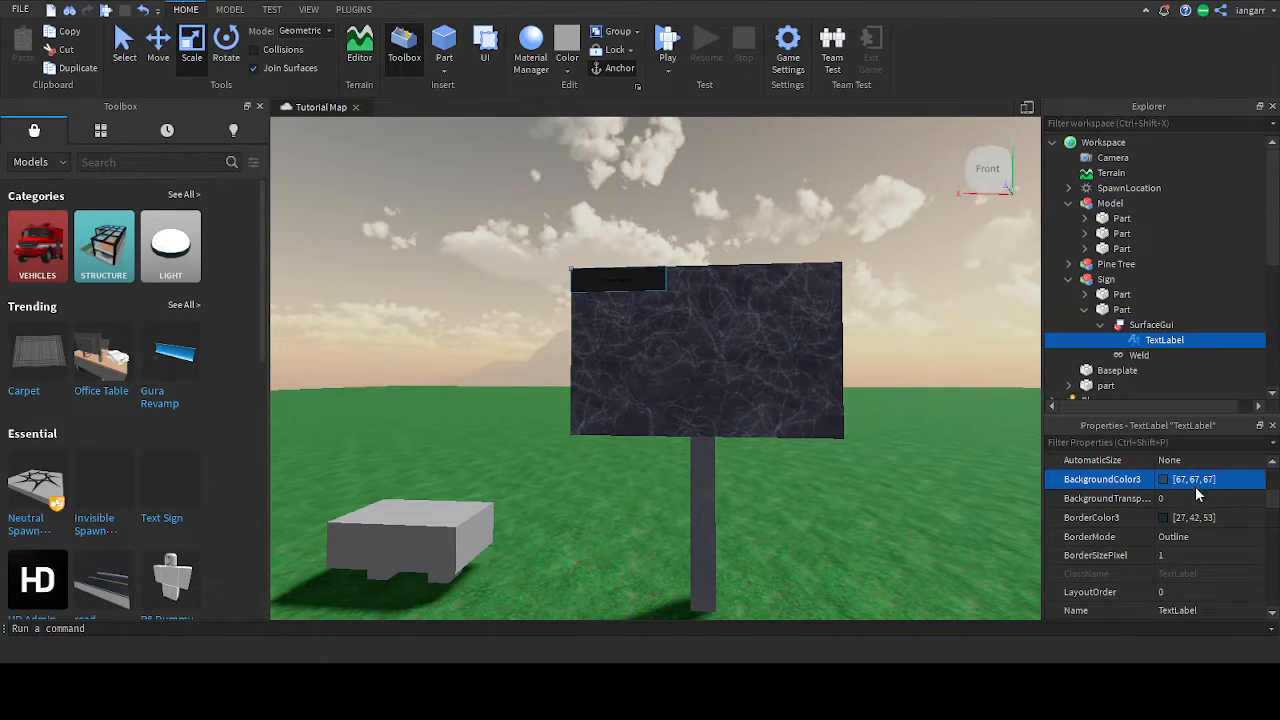
pyautogui.scroll(3, 1195, 486)
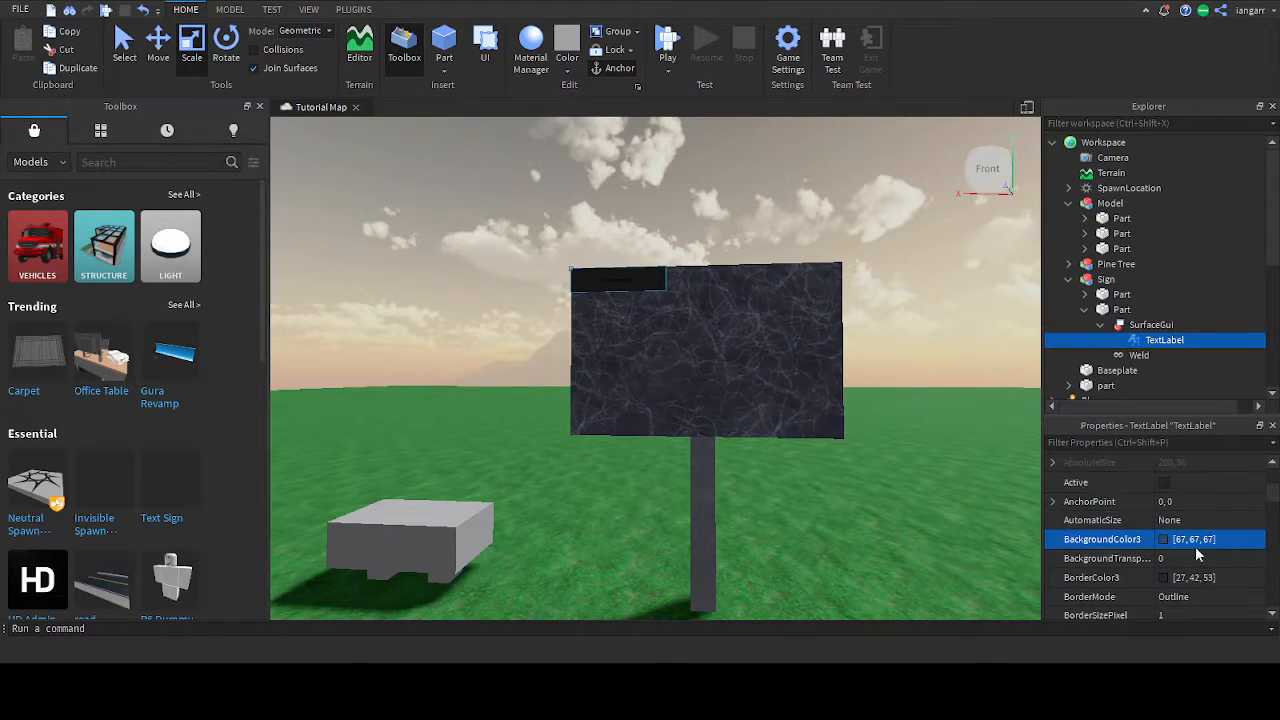
pyautogui.click(1163, 483)
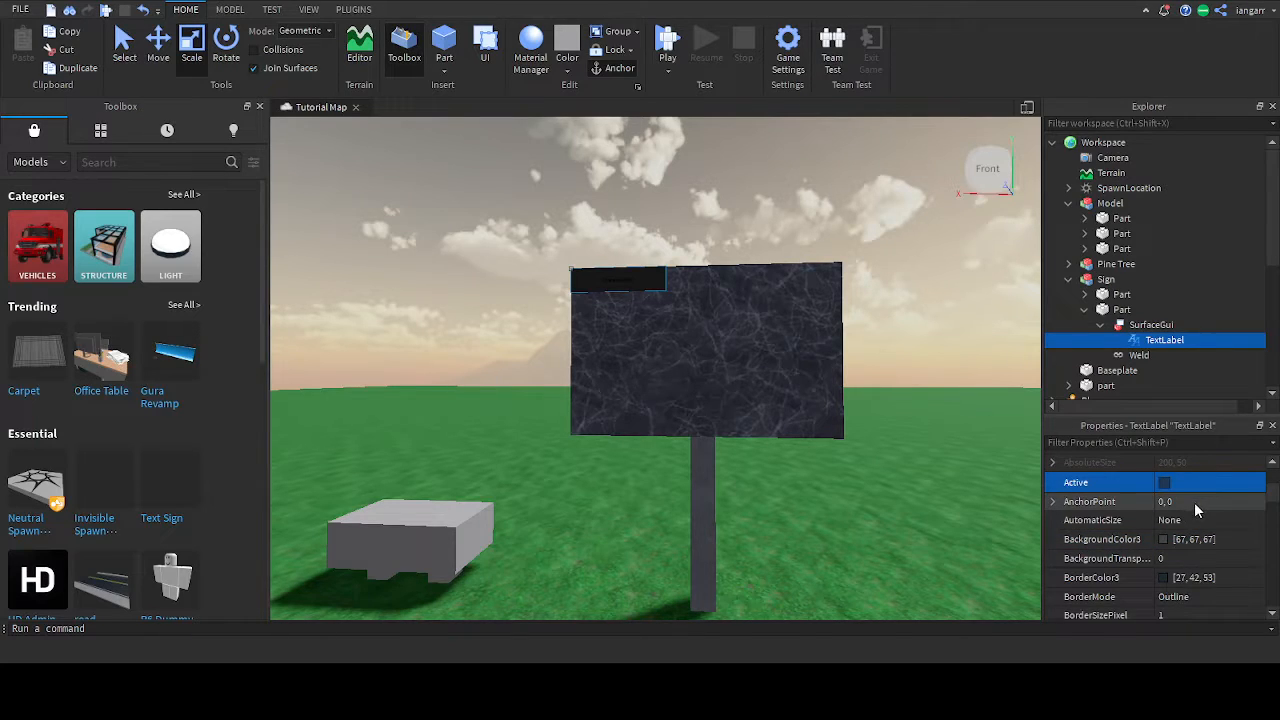
# Set the TextLabel's TextStrokeColor3 to white (255, 255, 255).
pyautogui.scroll(-5, 1194, 502)
pyautogui.scroll(-6, 1194, 505)
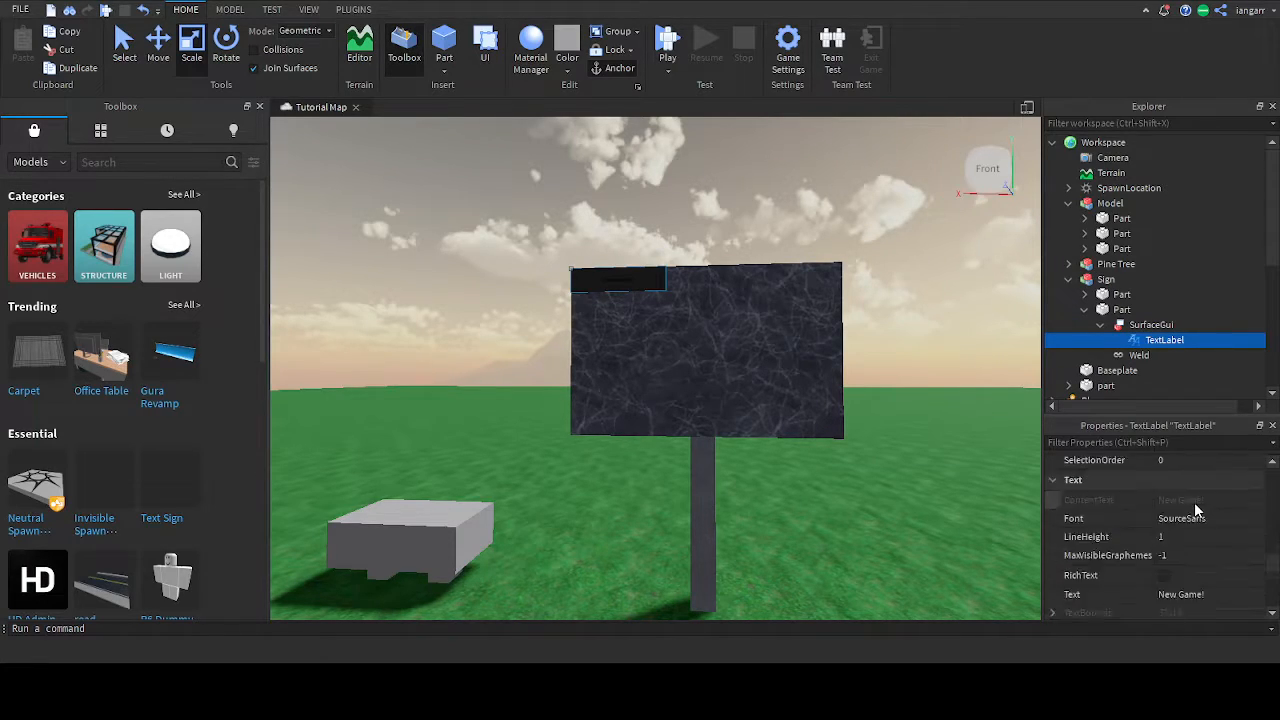
pyautogui.scroll(-2, 1167, 555)
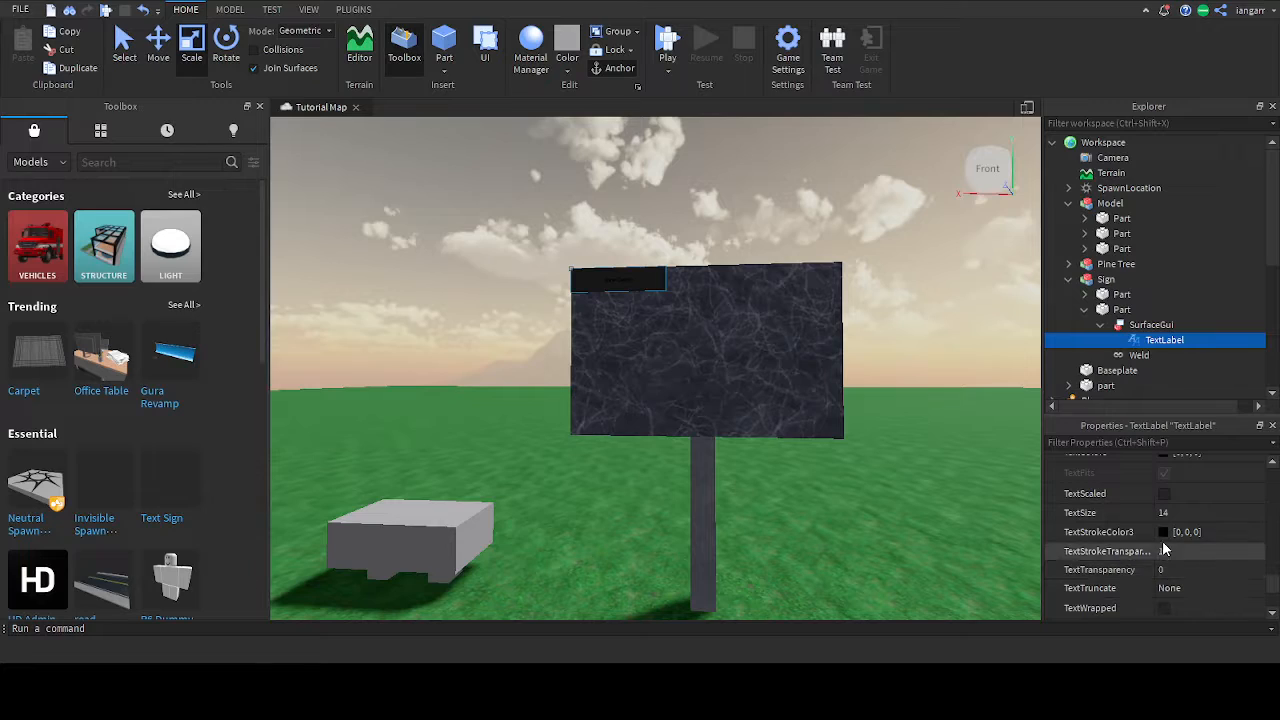
pyautogui.click(1160, 536)
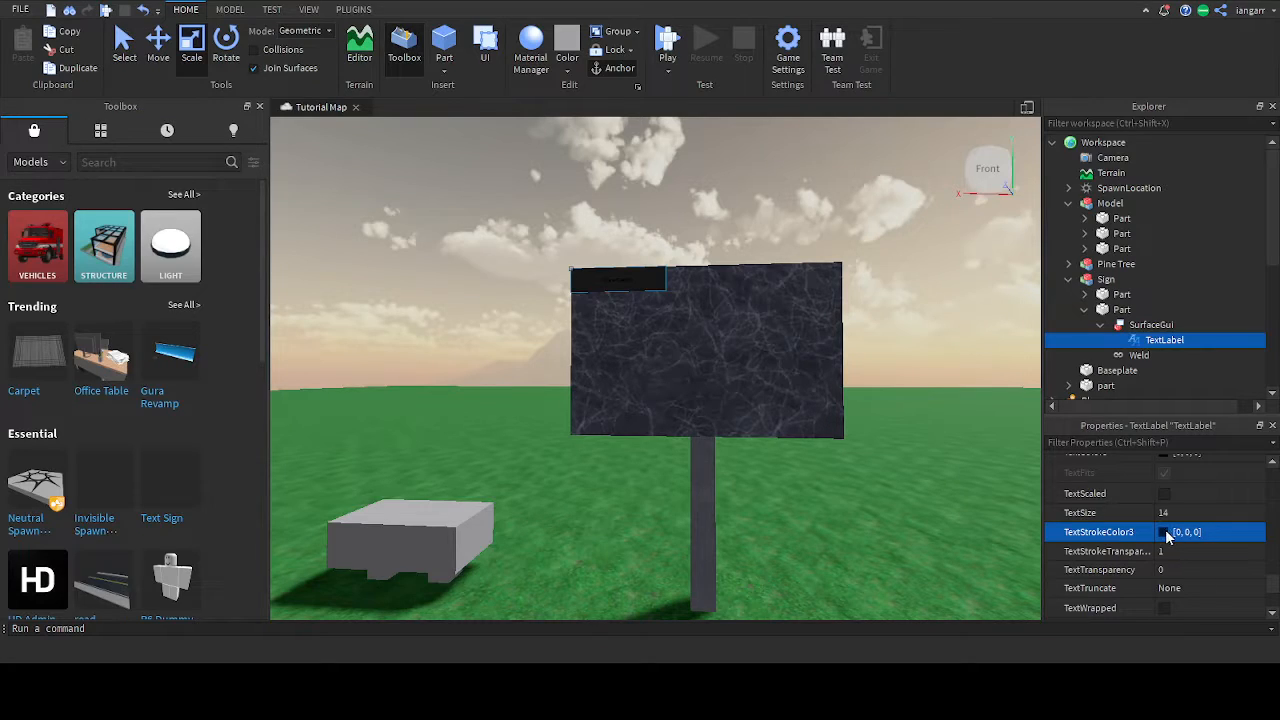
pyautogui.moveTo(829, 350); pyautogui.dragTo(825, 182)
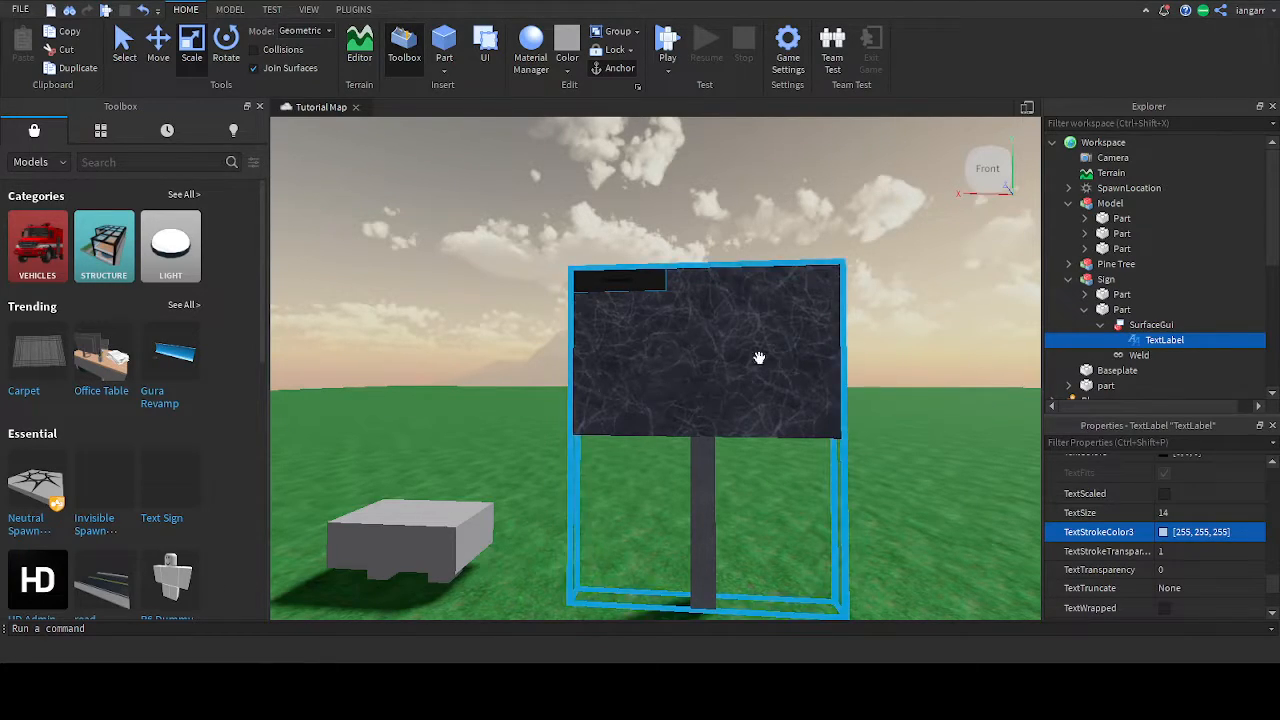
# Set the TextLabel's TextColor3 to white (255, 255, 255).
pyautogui.scroll(1, 1175, 548)
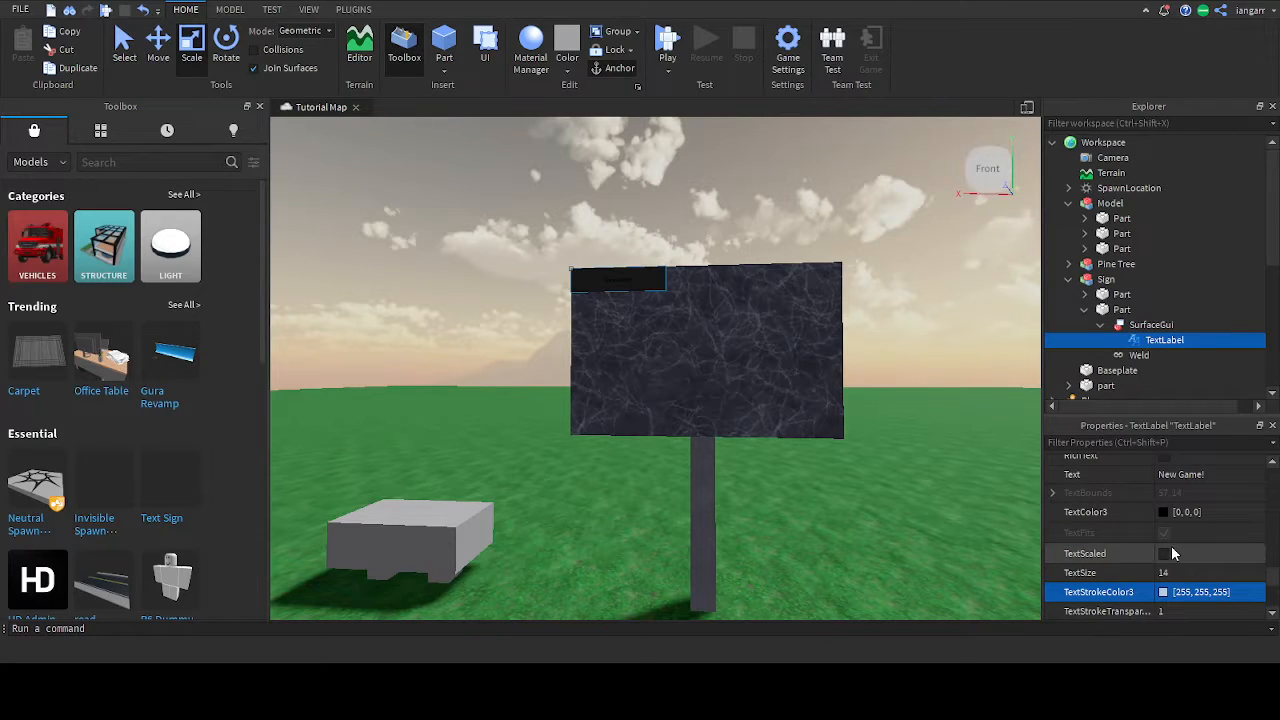
pyautogui.click(1163, 517)
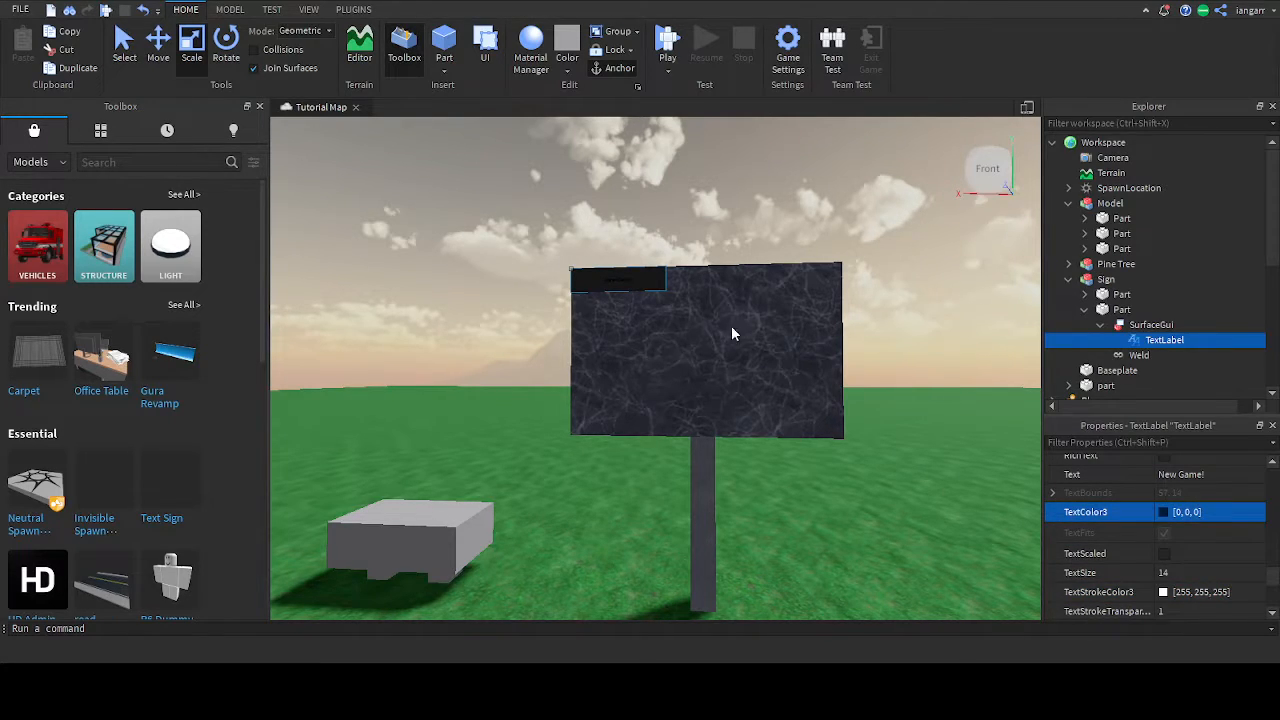
pyautogui.moveTo(836, 343); pyautogui.dragTo(818, 188)
pyautogui.click(1206, 475)
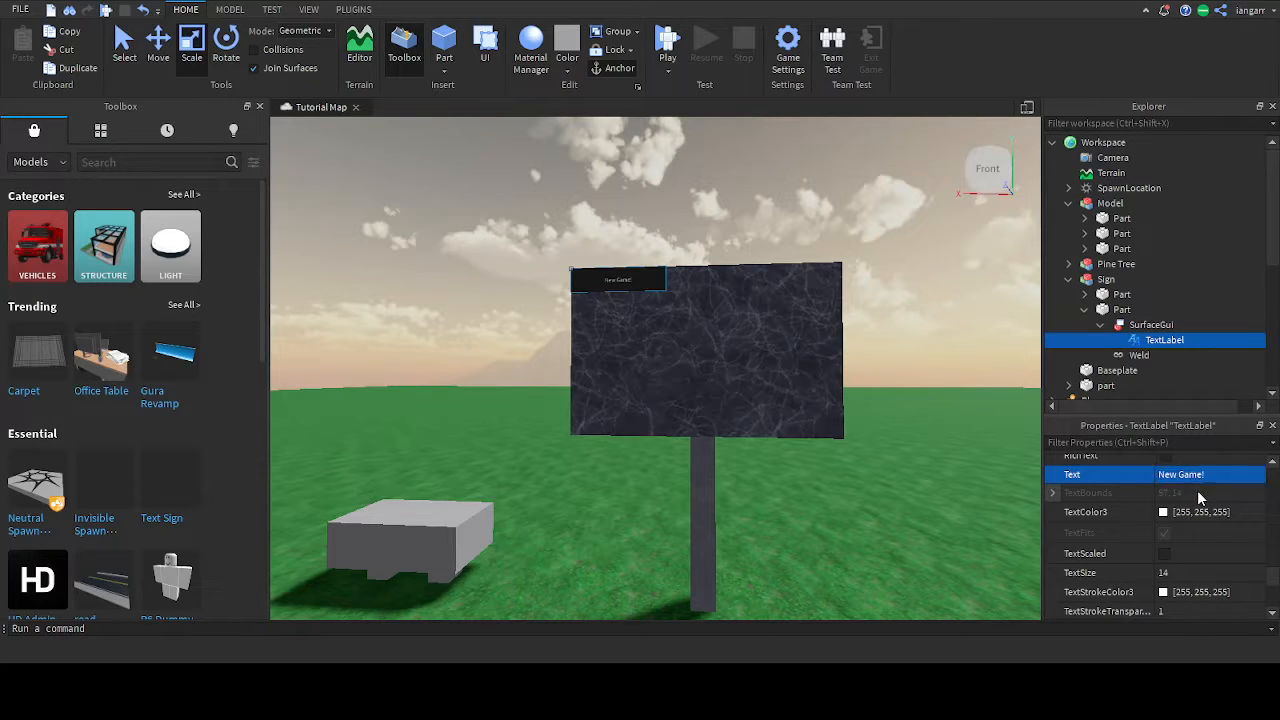
# Set the TextLabel's TextSize to 20.
pyautogui.scroll(-2, 1192, 520)
pyautogui.scroll(1, 1186, 522)
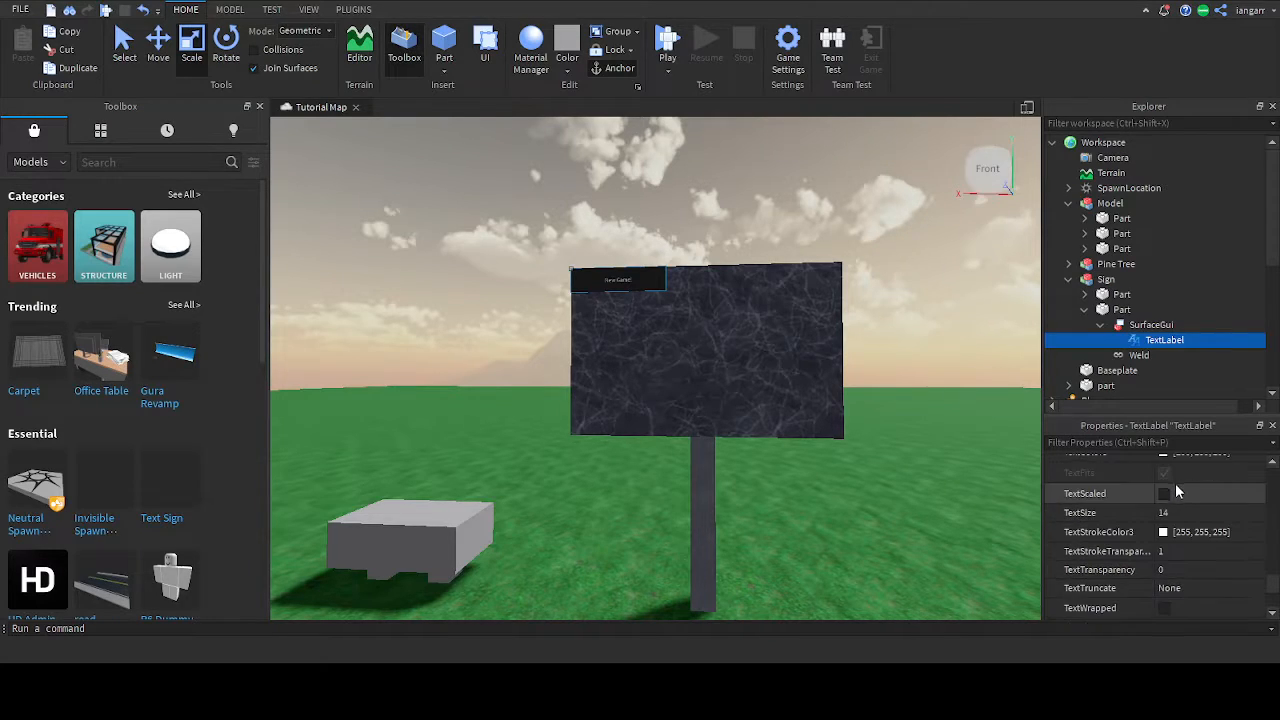
pyautogui.click(1186, 512)
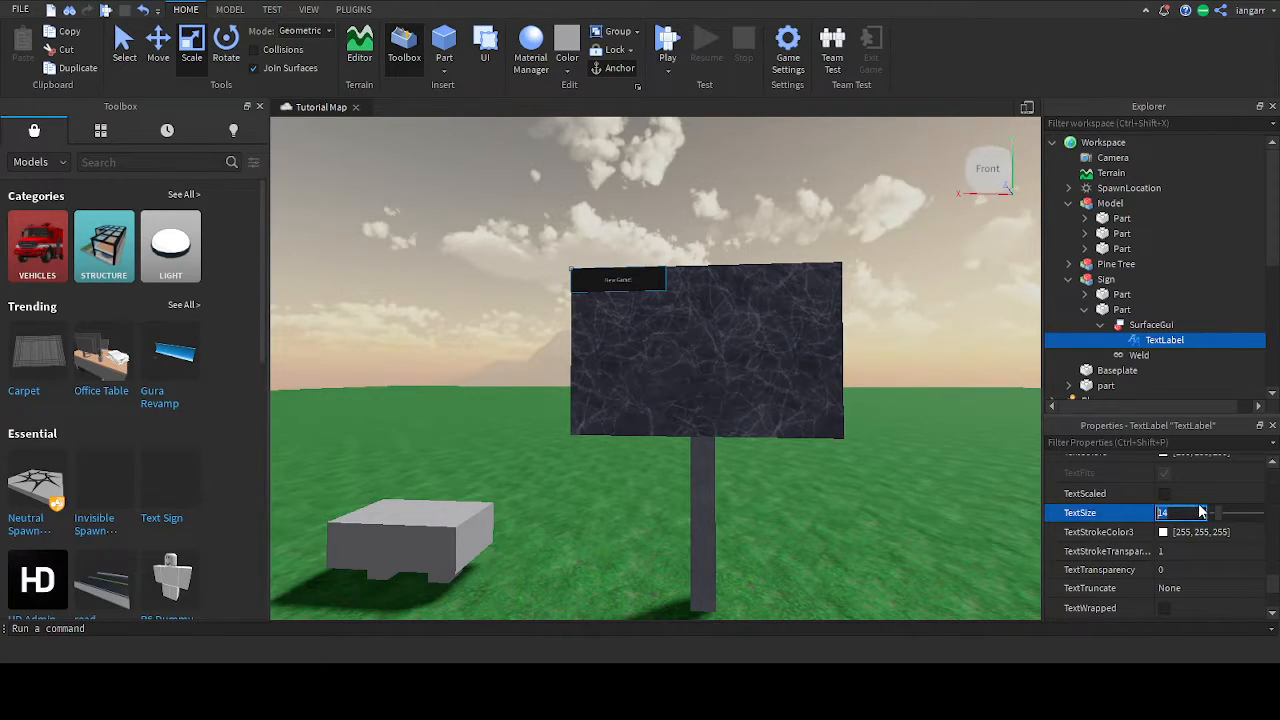
pyautogui.click(1200, 510)
pyautogui.click(1200, 510)
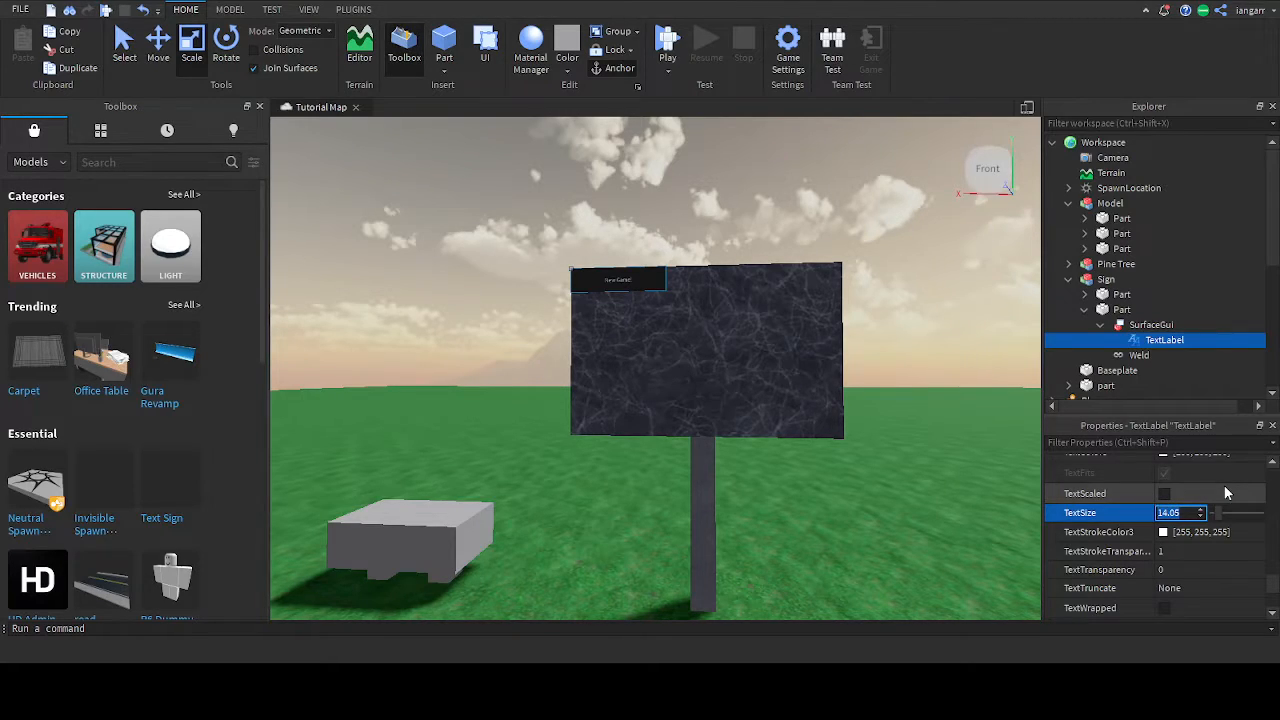
pyautogui.write('20')
pyautogui.scroll(5, 1198, 528)
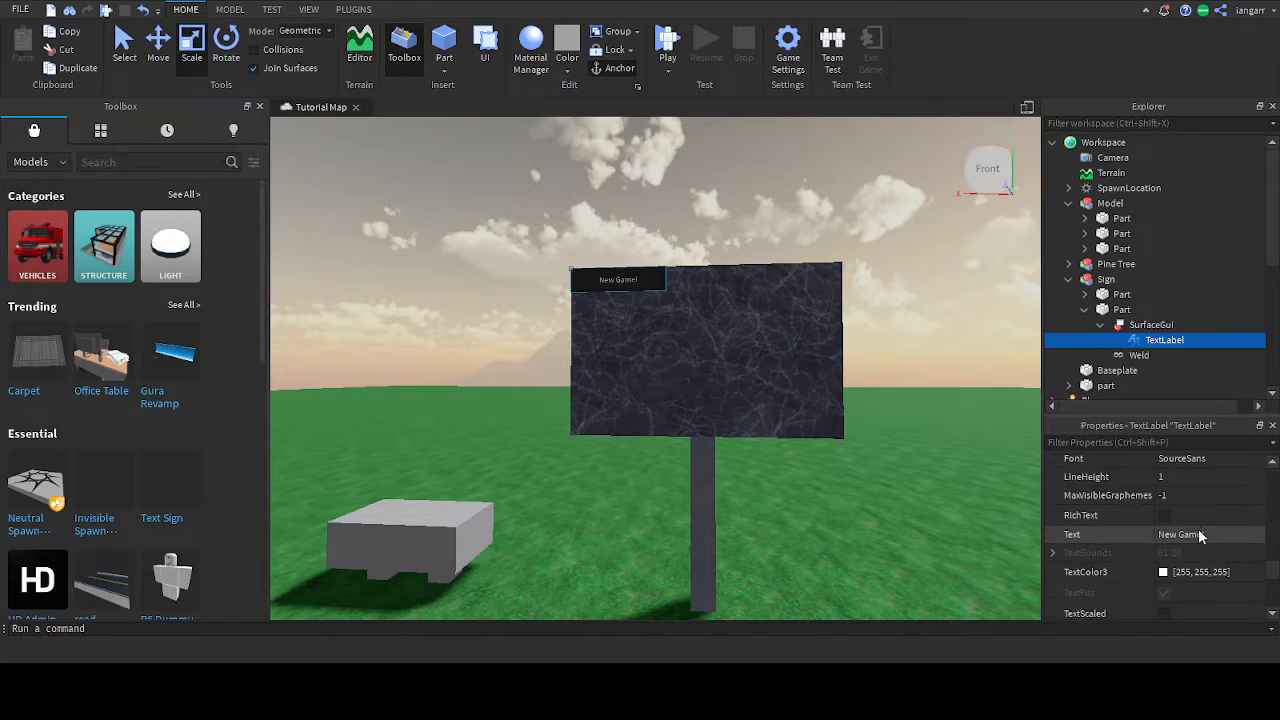
# Look through the TextLabel's data properties, including the X and Y components of its AbsoluteSize.
pyautogui.scroll(10, 1191, 537)
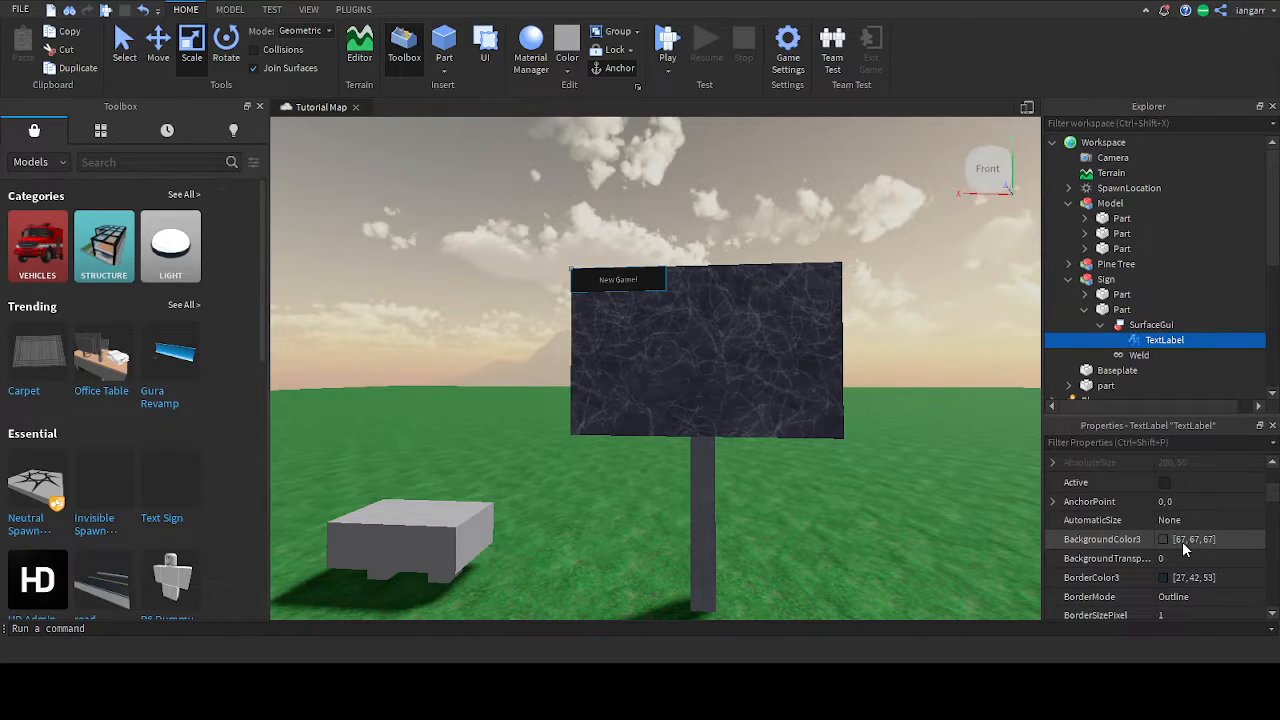
pyautogui.scroll(-3, 1175, 535)
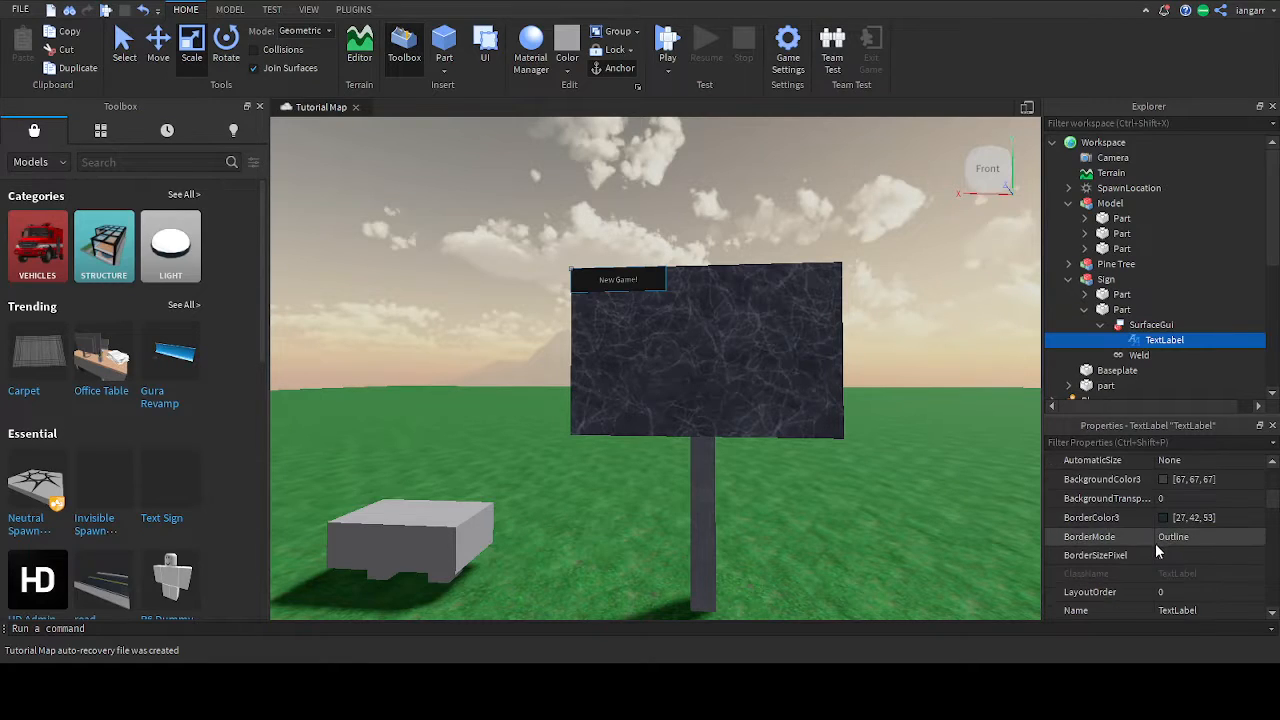
pyautogui.scroll(-1, 1161, 576)
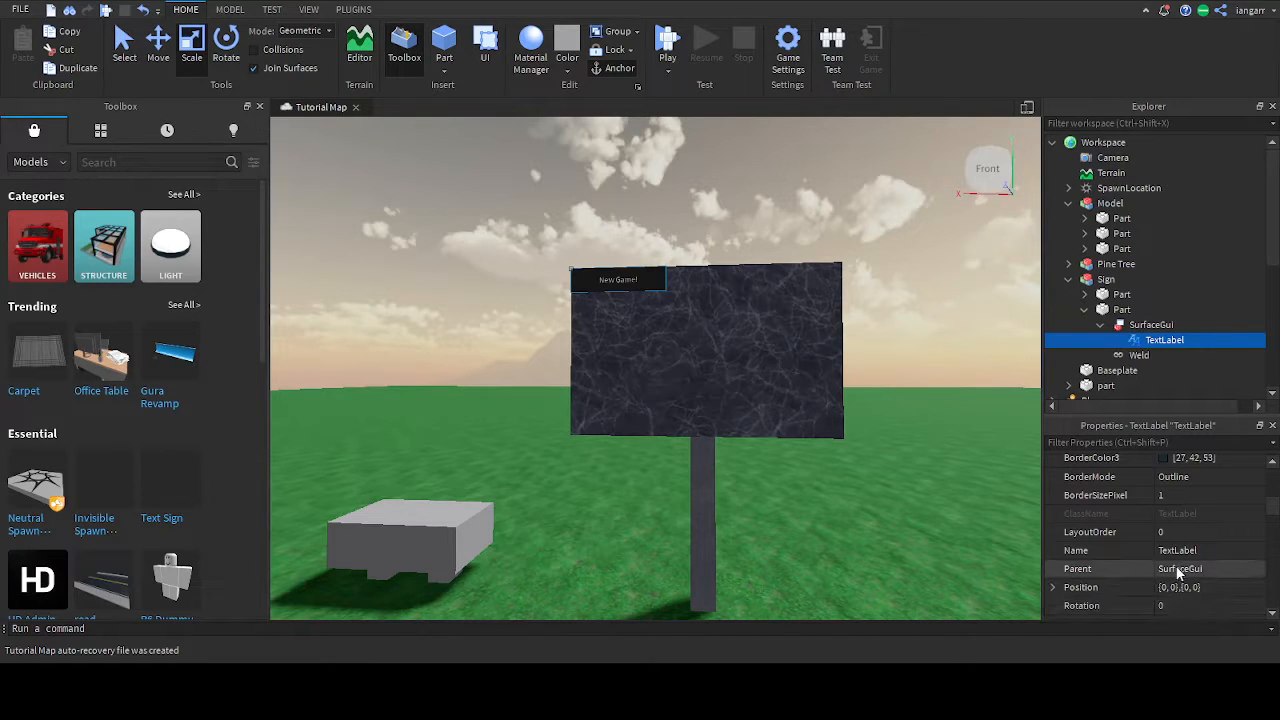
pyautogui.scroll(5, 1175, 550)
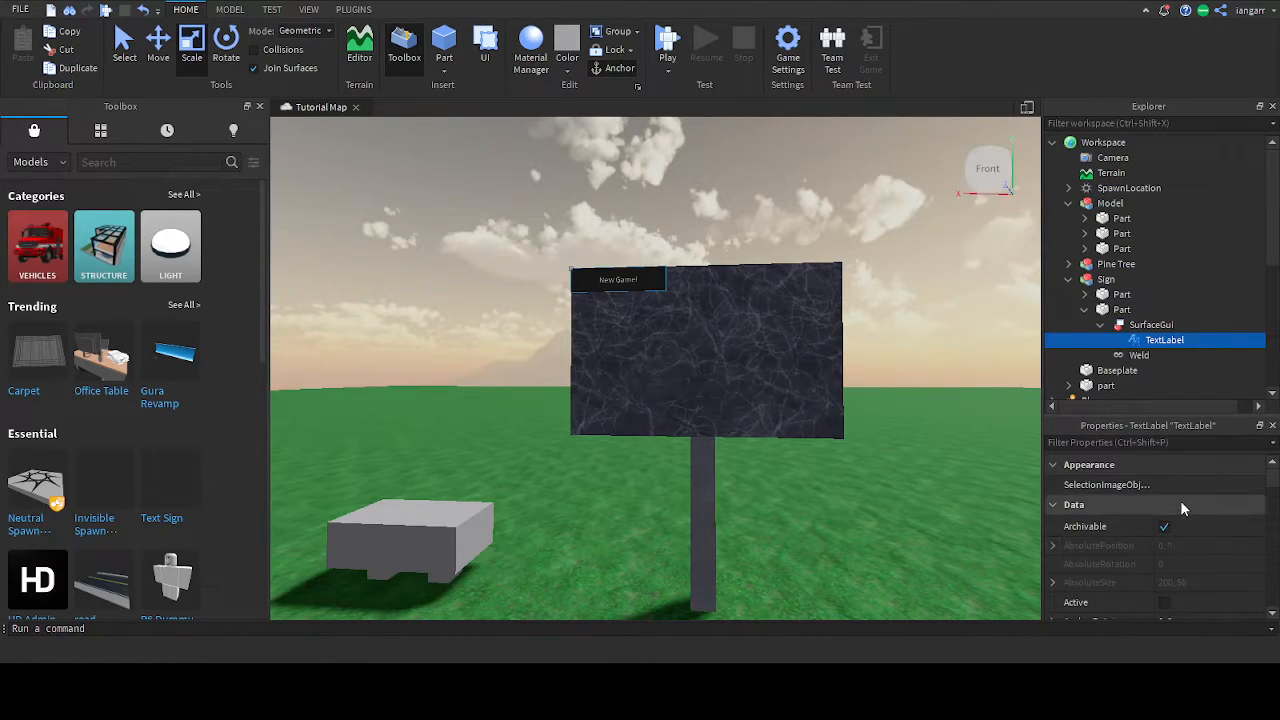
pyautogui.scroll(-1, 1197, 498)
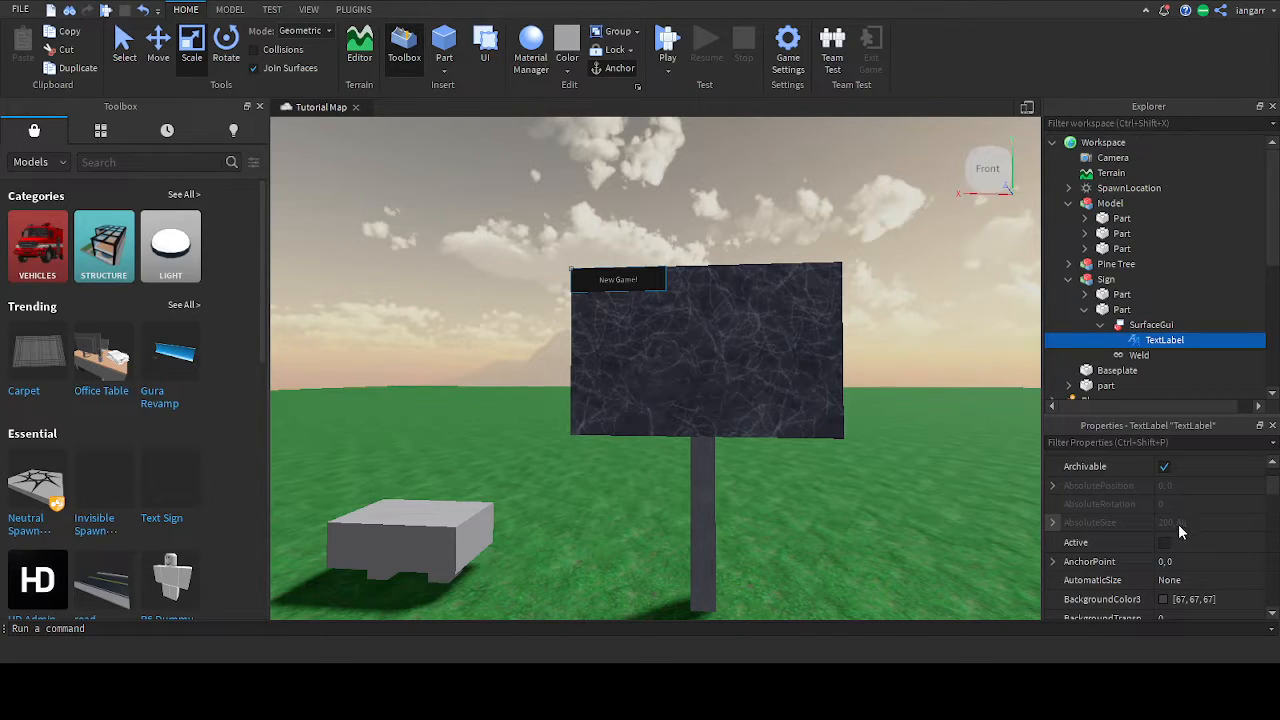
pyautogui.click(1052, 522)
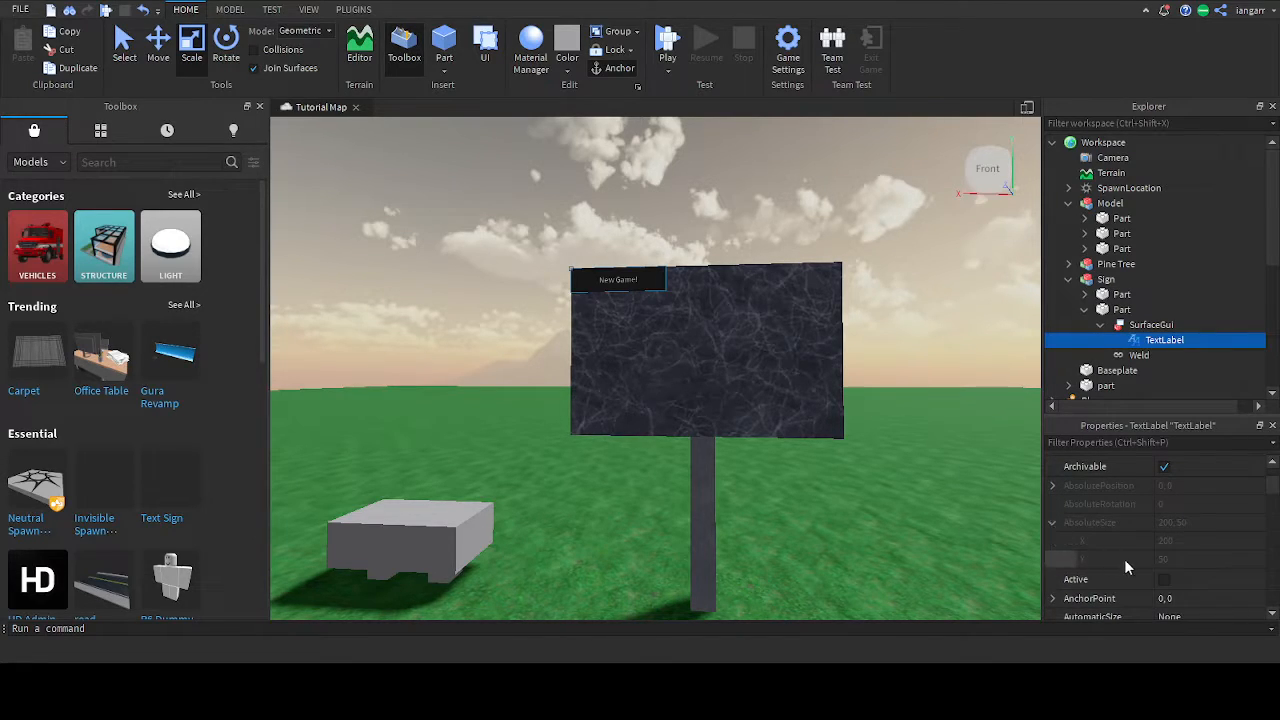
pyautogui.click(1165, 581)
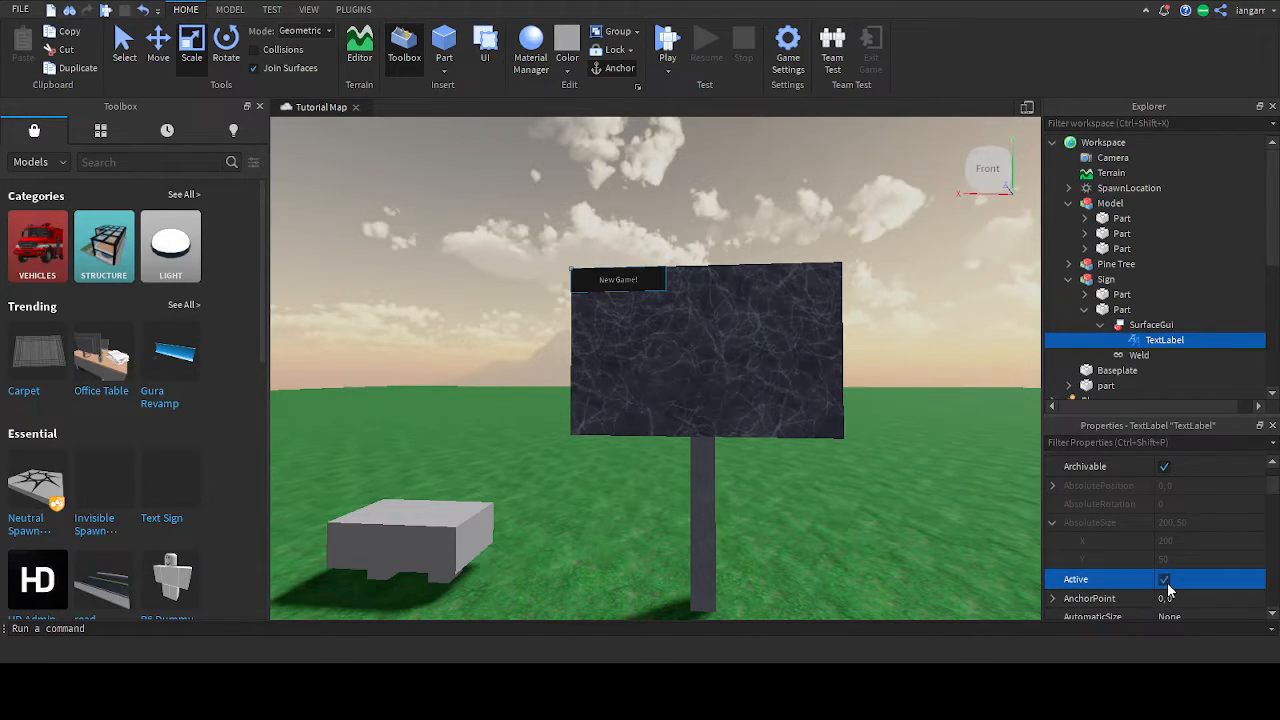
pyautogui.click(1052, 523)
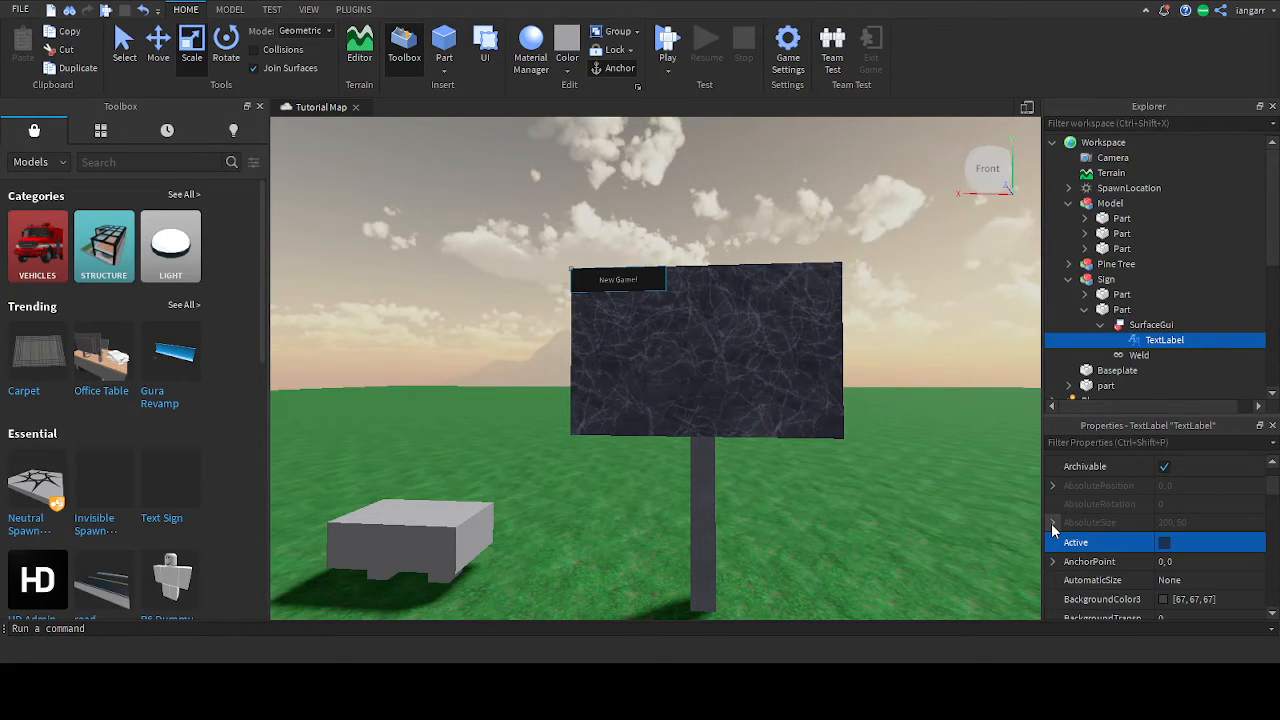
# Deselect the TextLabel and inspect the "New Game!" sign up close and from farther out in the map.
pyautogui.click(961, 460)
pyautogui.moveTo(961, 460); pyautogui.dragTo(791, 353, button='right')
pyautogui.press('w')
pyautogui.press('e')
pyautogui.press('a')
pyautogui.press('s')
pyautogui.press('a')
pyautogui.press('d')
pyautogui.press('s')
pyautogui.press('a')
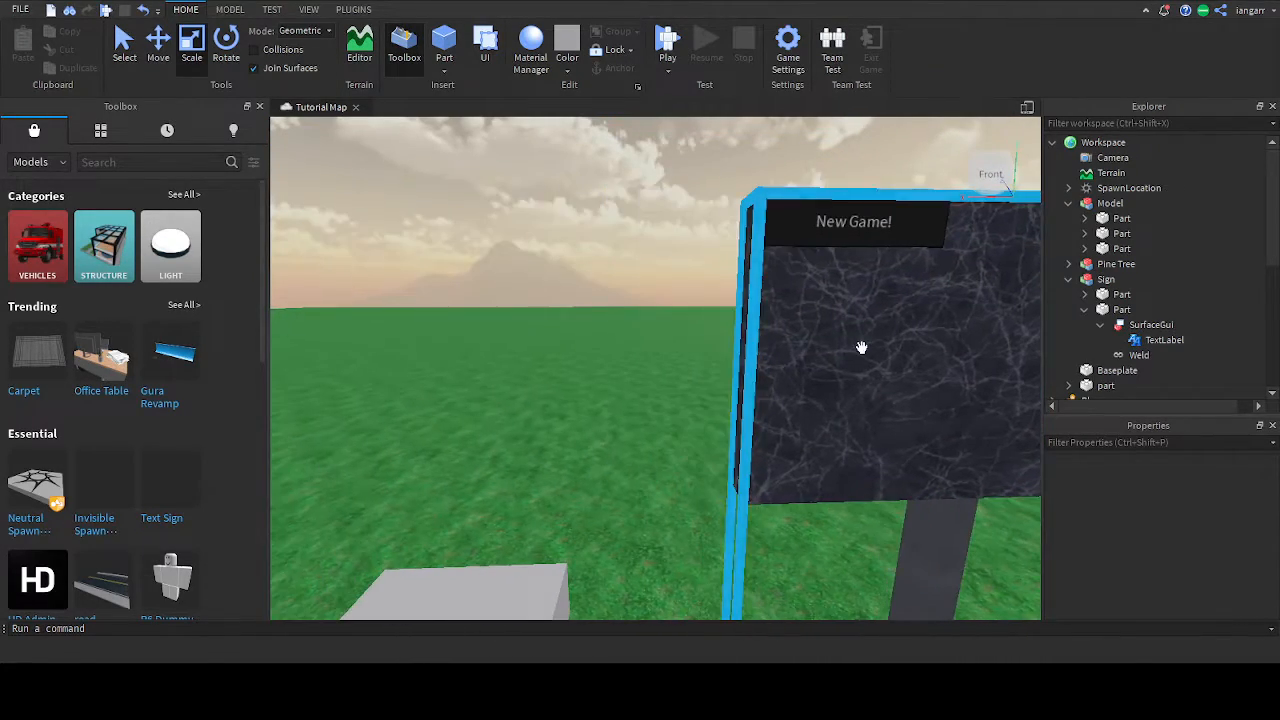
pyautogui.press('s')
pyautogui.moveTo(850, 296); pyautogui.dragTo(850, 298, button='right')
pyautogui.press('d')
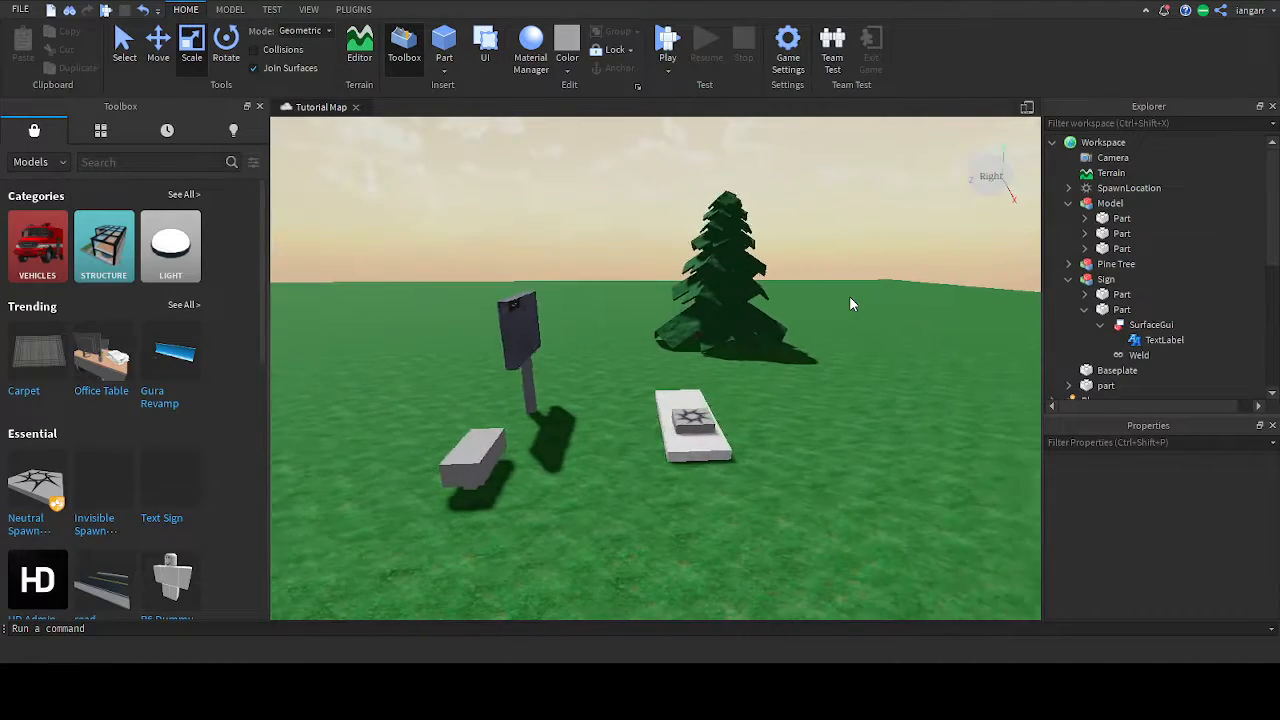
pyautogui.press('d')
pyautogui.moveTo(572, 320); pyautogui.dragTo(762, 366, button='right')
pyautogui.press('s')
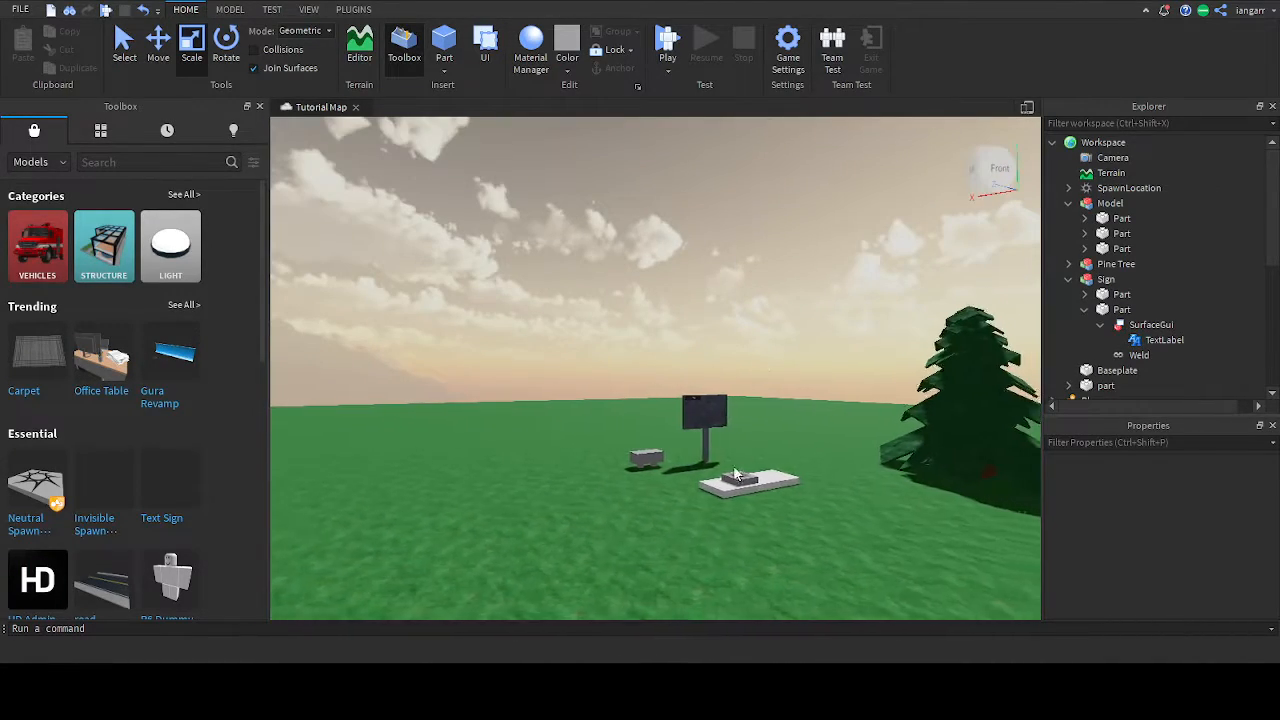
pyautogui.press('w')
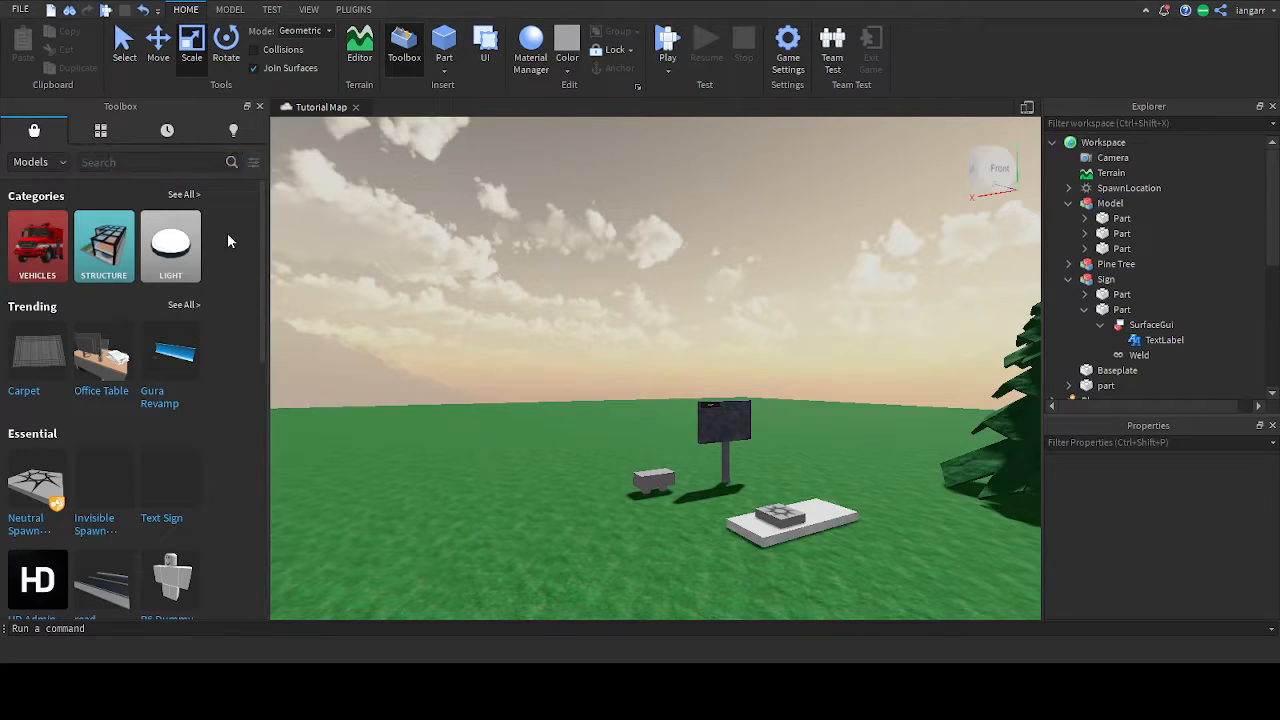
# Search the Toolbox models for "pistol" and insert the first Working Pistol gun into the StarterPack.
pyautogui.moveTo(410, 233); pyautogui.dragTo(429, 236, button='right')
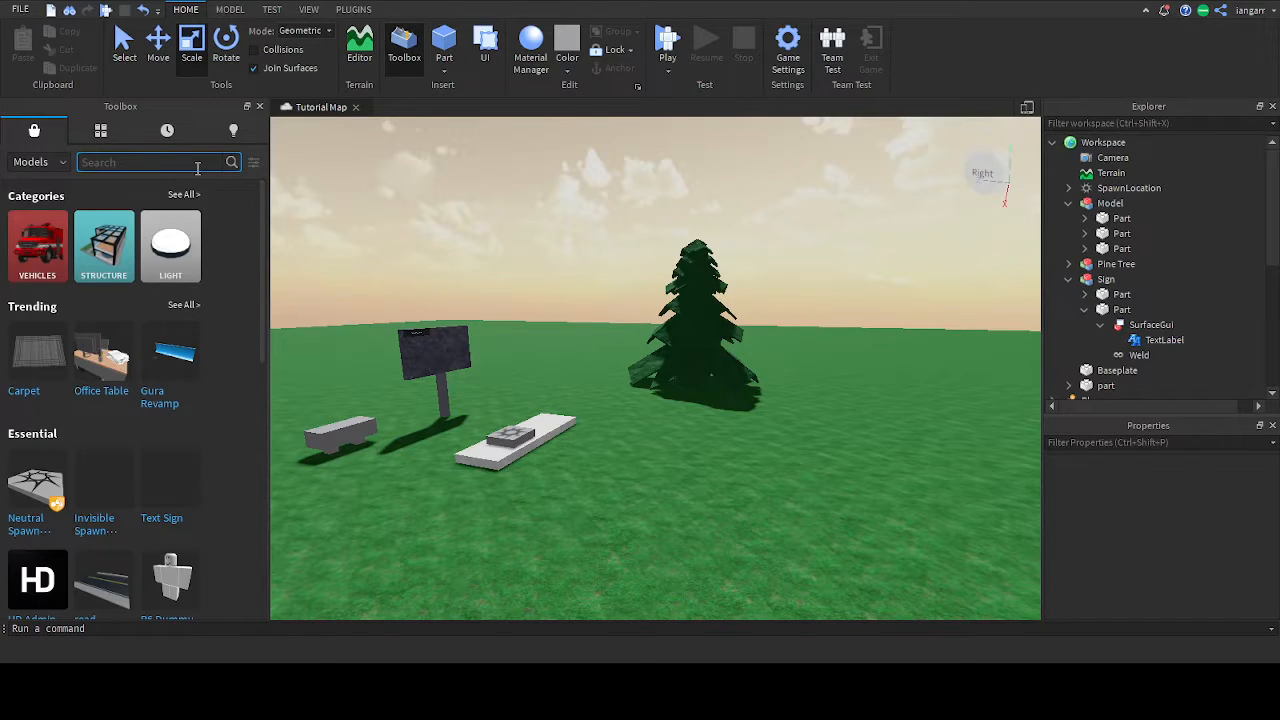
pyautogui.write('pistol')
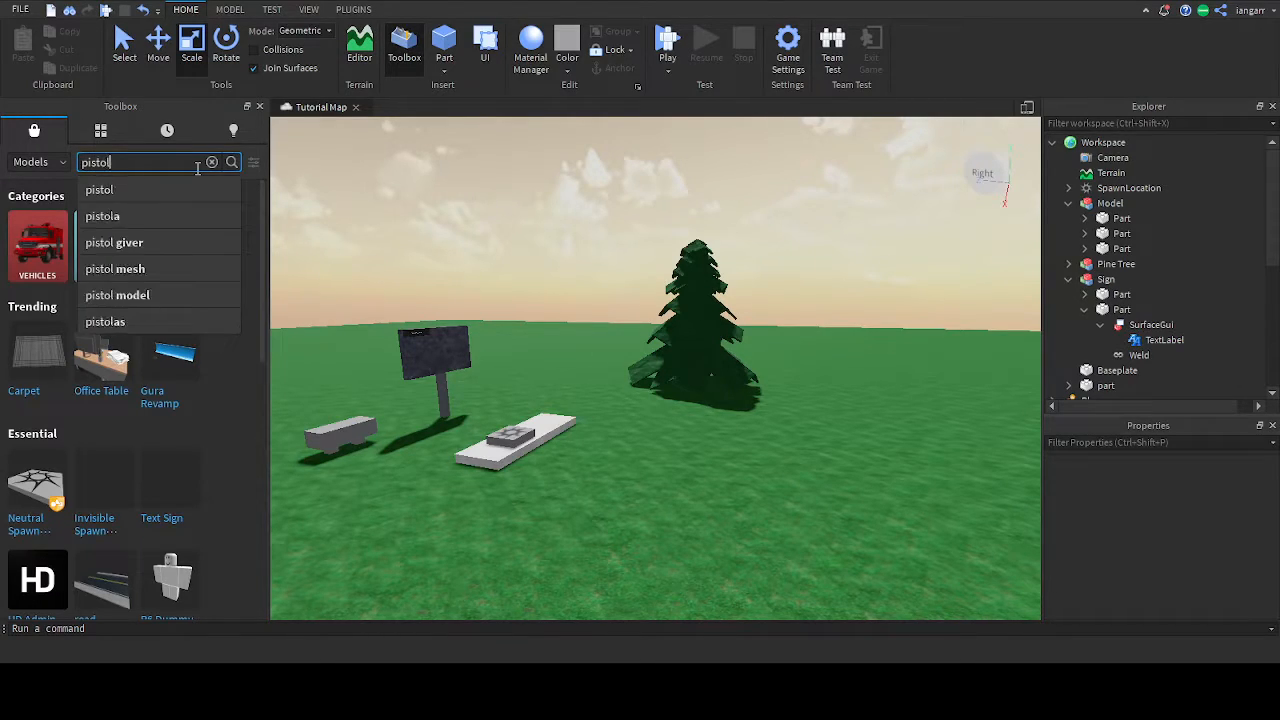
pyautogui.press('Return')
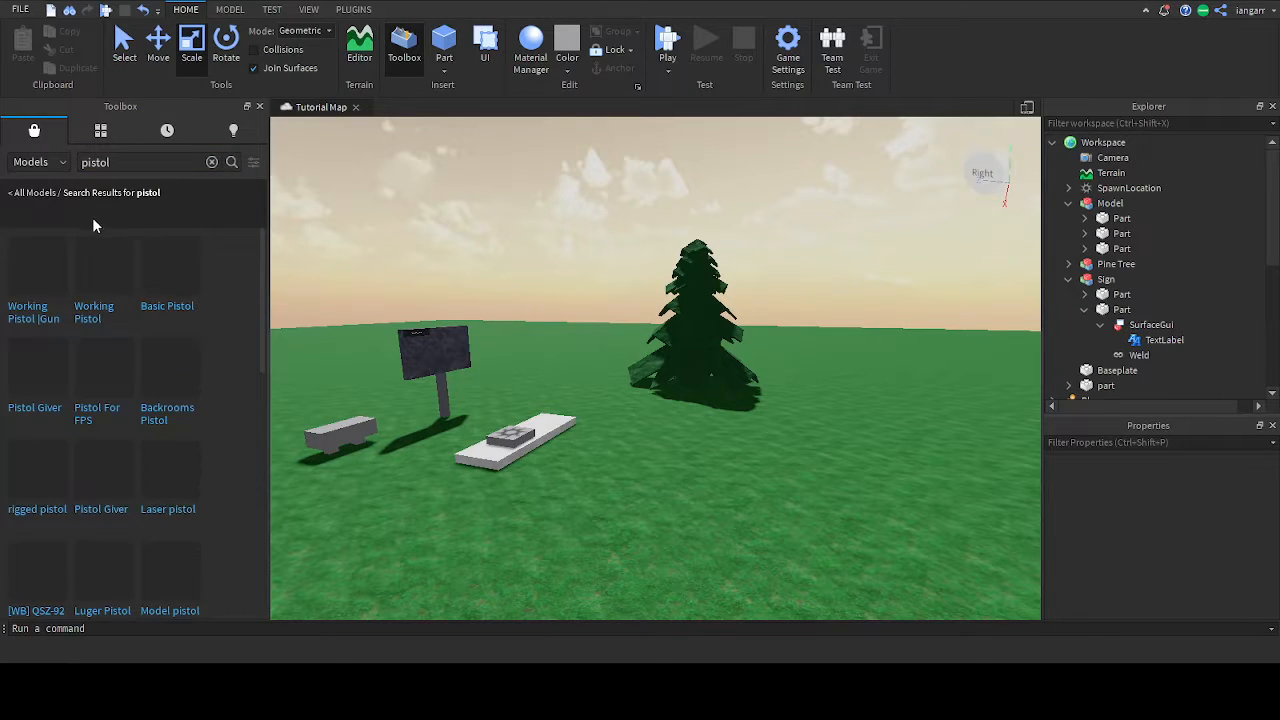
pyautogui.click(34, 280)
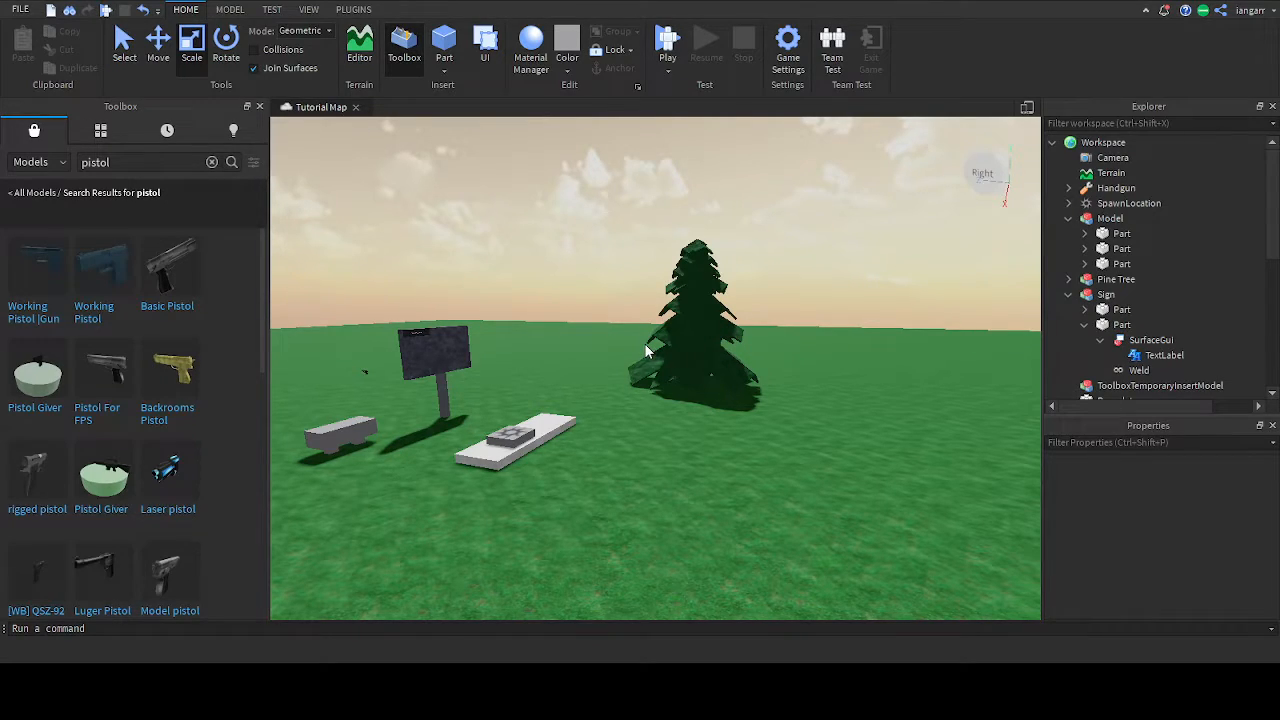
pyautogui.moveTo(786, 348); pyautogui.dragTo(758, 350, button='right')
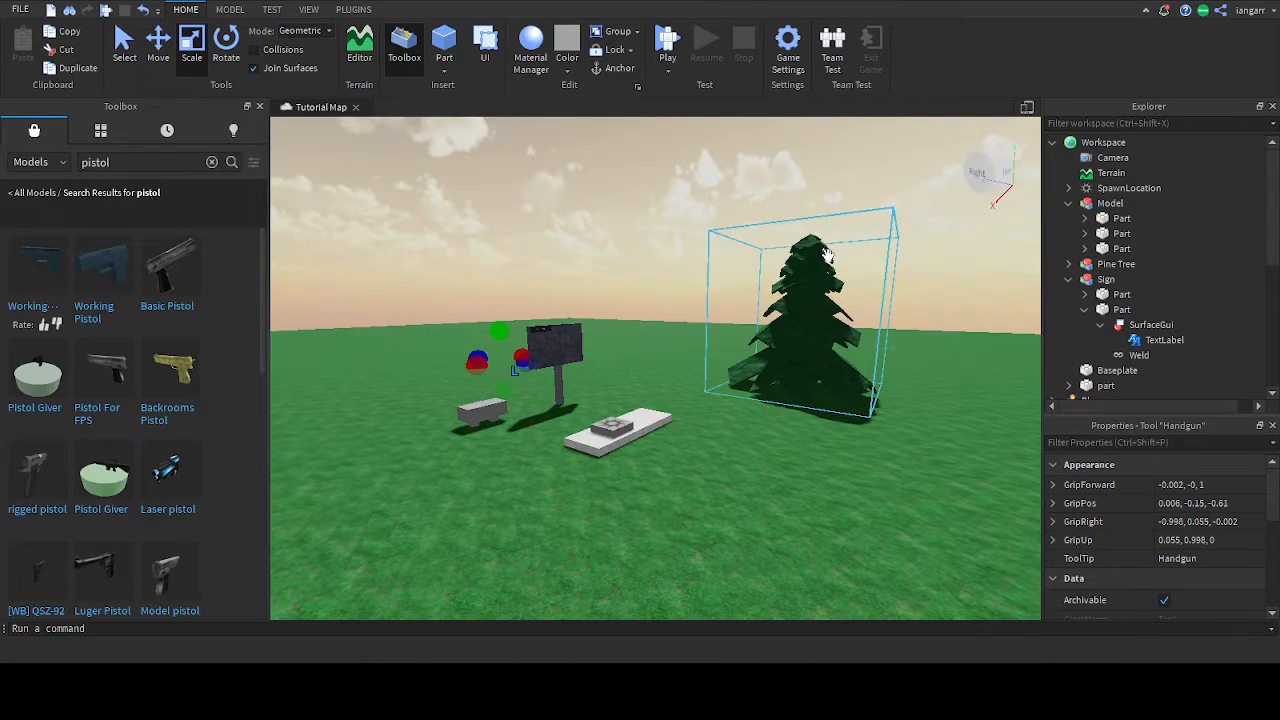
# Start a playtest, equip the handgun from slot 1 and fire it until the magazine is empty.
pyautogui.click(668, 50)
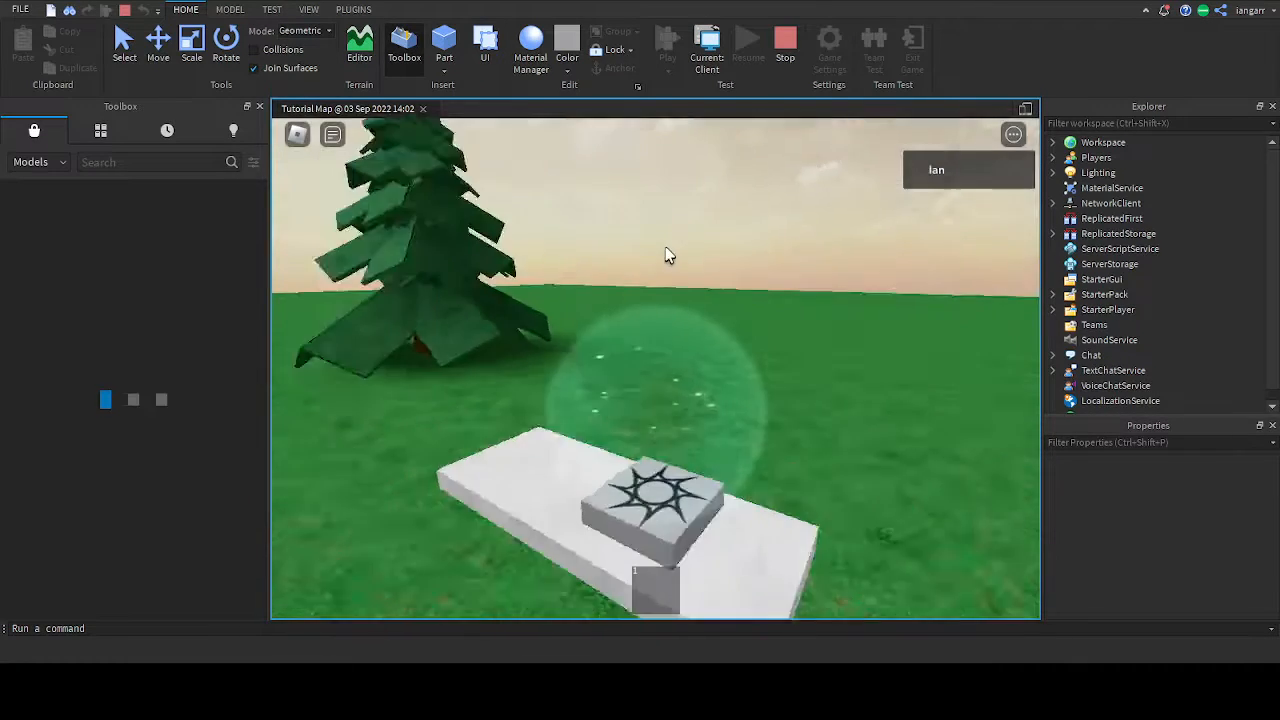
pyautogui.moveTo(665, 247); pyautogui.dragTo(665, 247, button='right')
pyautogui.press('w')
pyautogui.press('1')
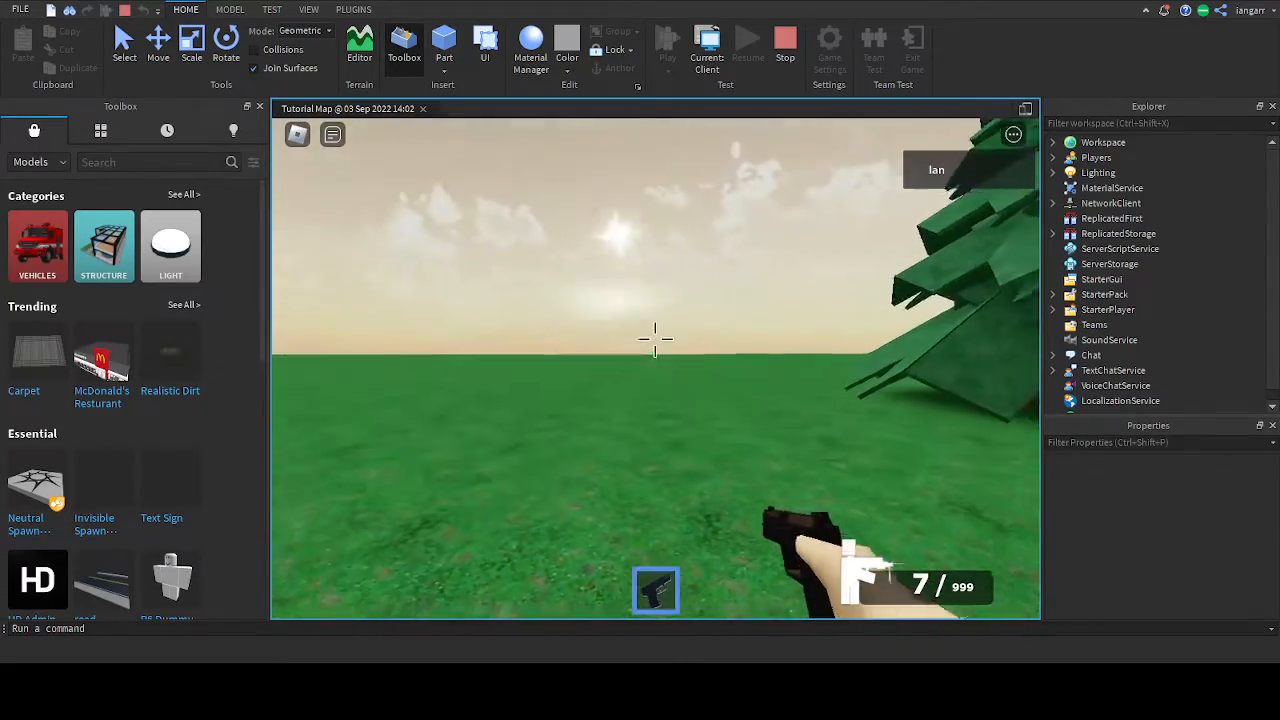
pyautogui.click(655, 339)
pyautogui.click(655, 339)
pyautogui.click(655, 339)
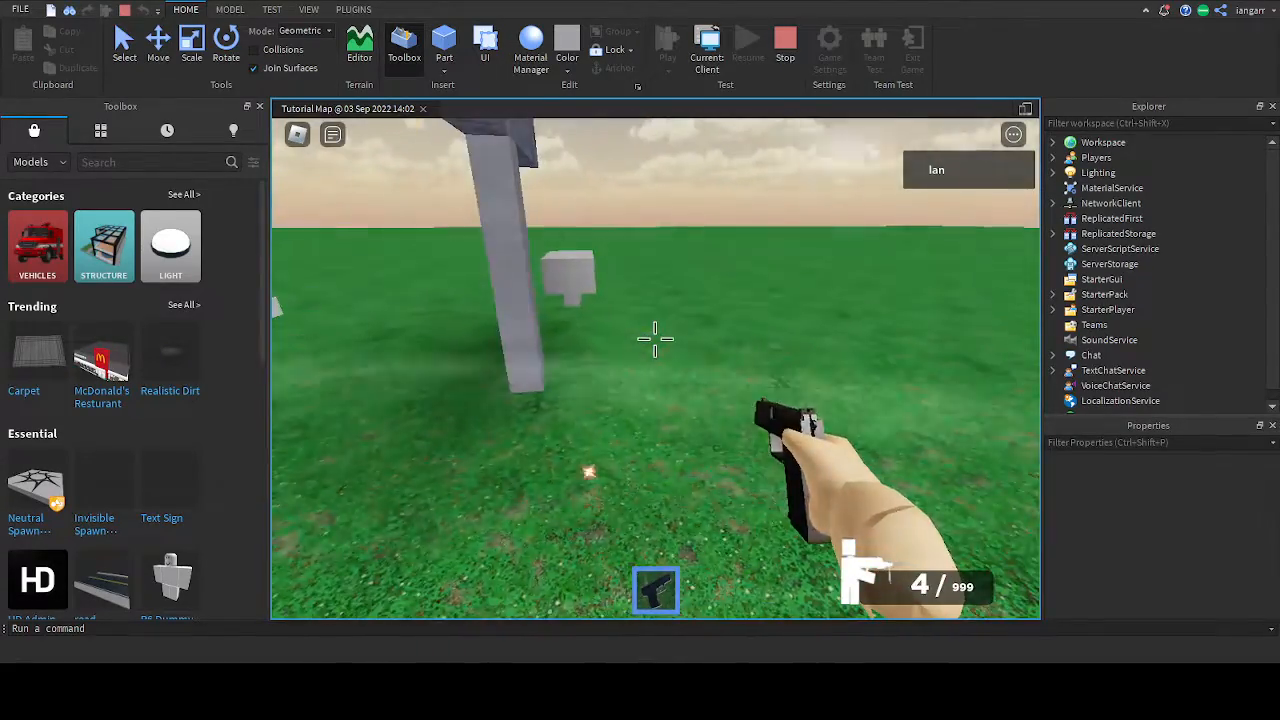
pyautogui.click(655, 339)
pyautogui.click(655, 339)
pyautogui.click(655, 339)
pyautogui.click(655, 339)
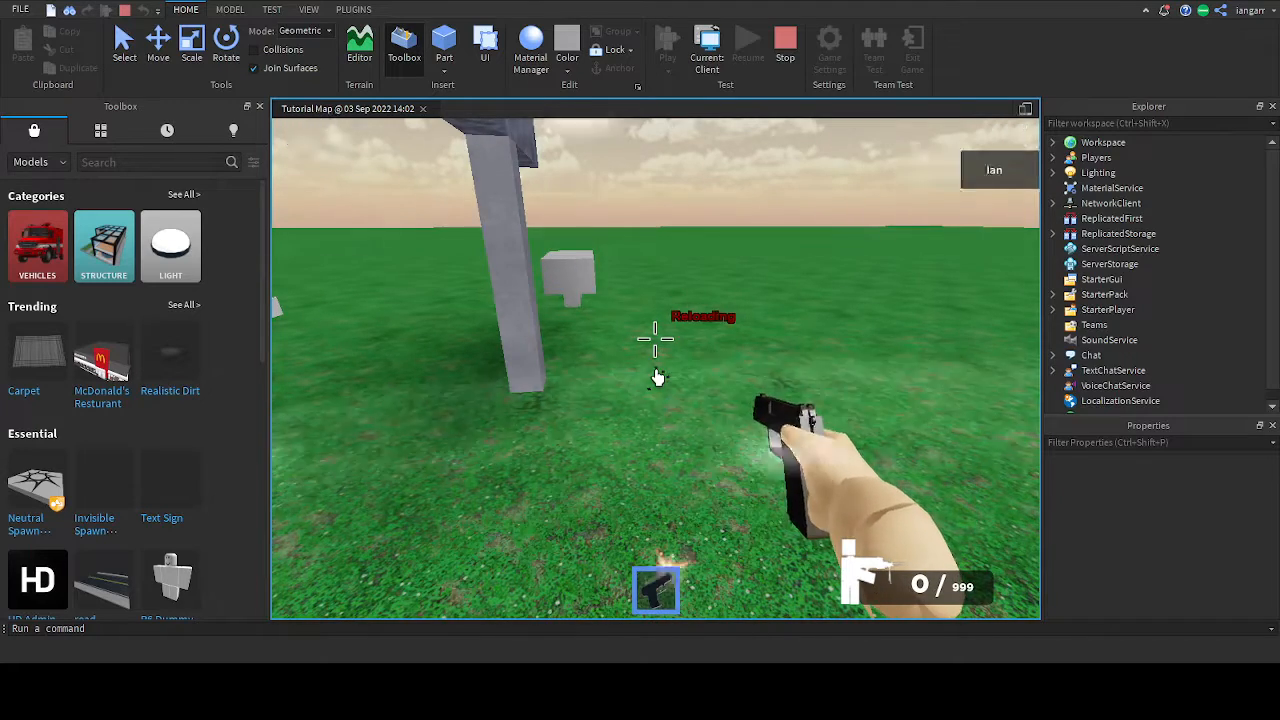
# View the in-game settings, including Volume, and resume the playtest.
pyautogui.press('Escape')
pyautogui.click(537, 194)
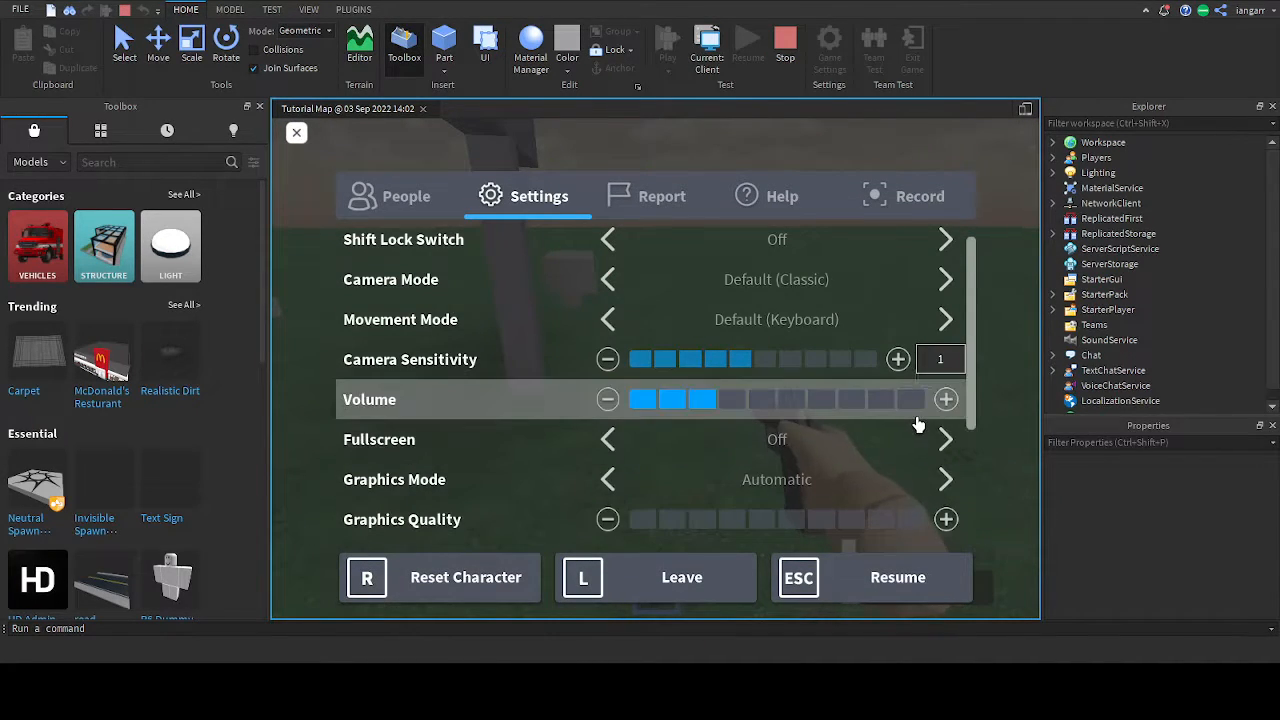
pyautogui.press('Escape')
# Fire the handgun several more times, unequip it and stop the playtest.
pyautogui.click(655, 339)
pyautogui.click(655, 339)
pyautogui.click(655, 339)
pyautogui.click(655, 339)
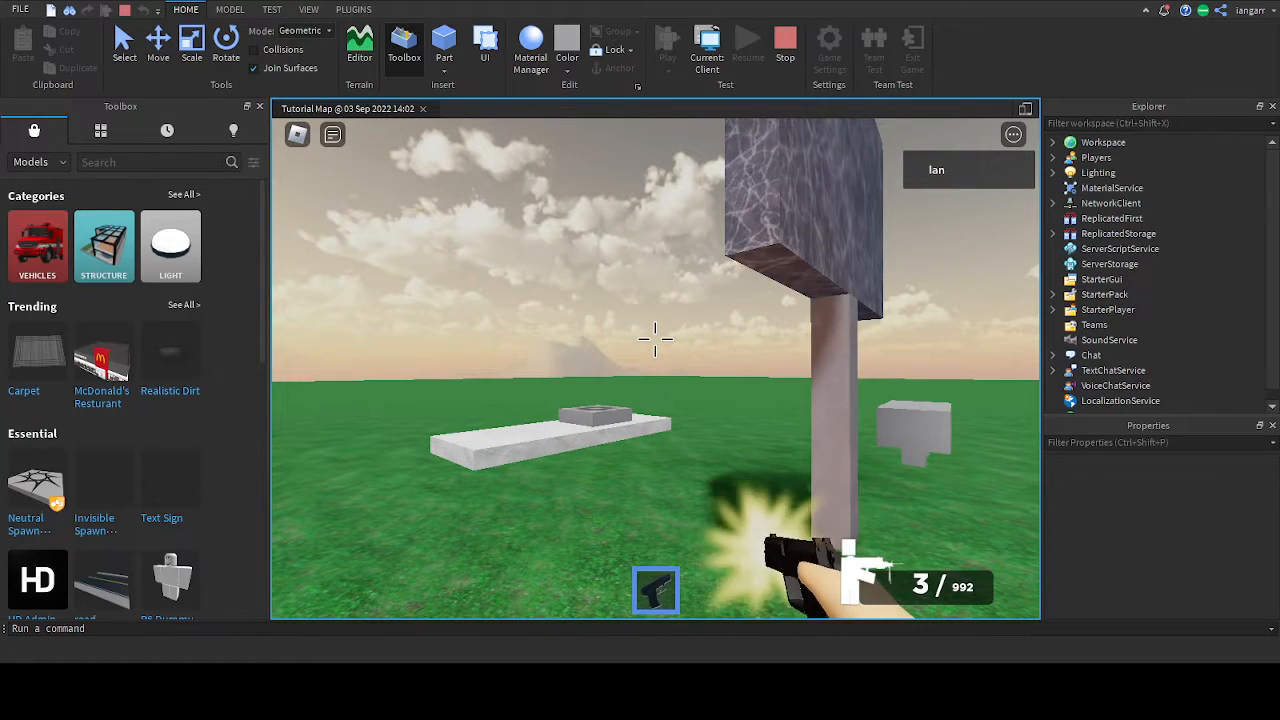
pyautogui.click(655, 339)
pyautogui.click(655, 339)
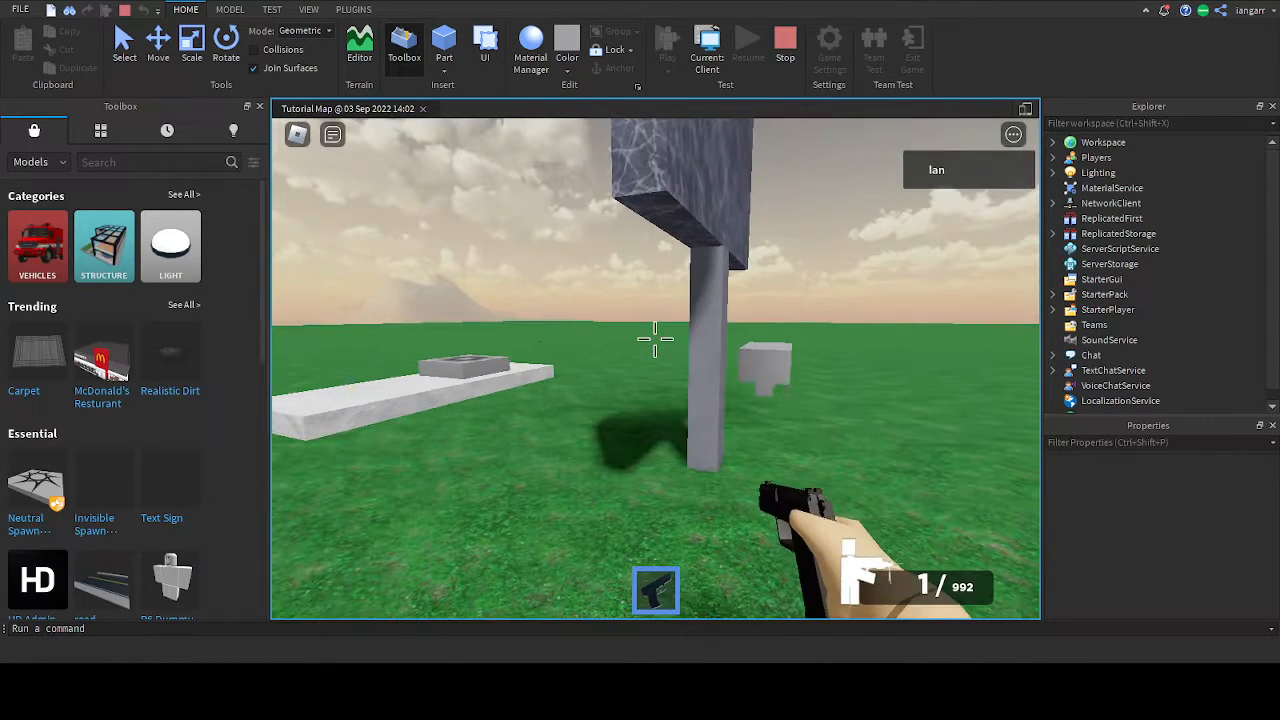
pyautogui.press('1')
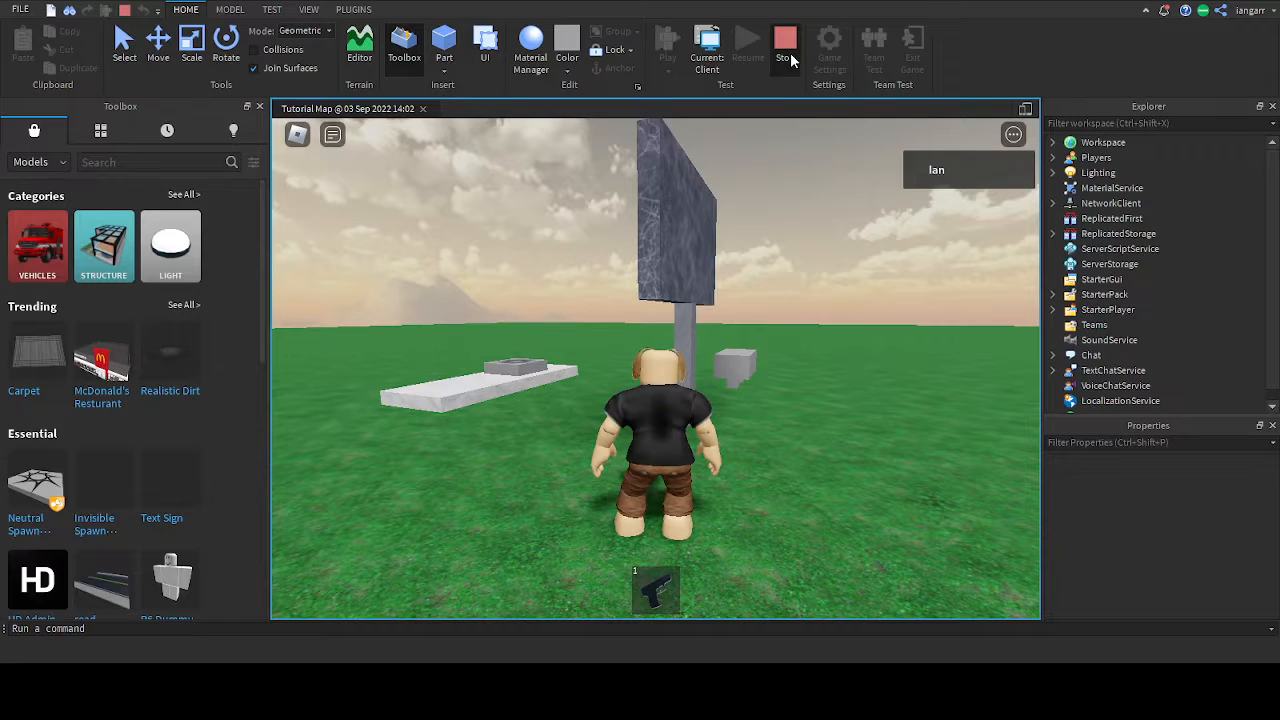
pyautogui.click(789, 53)
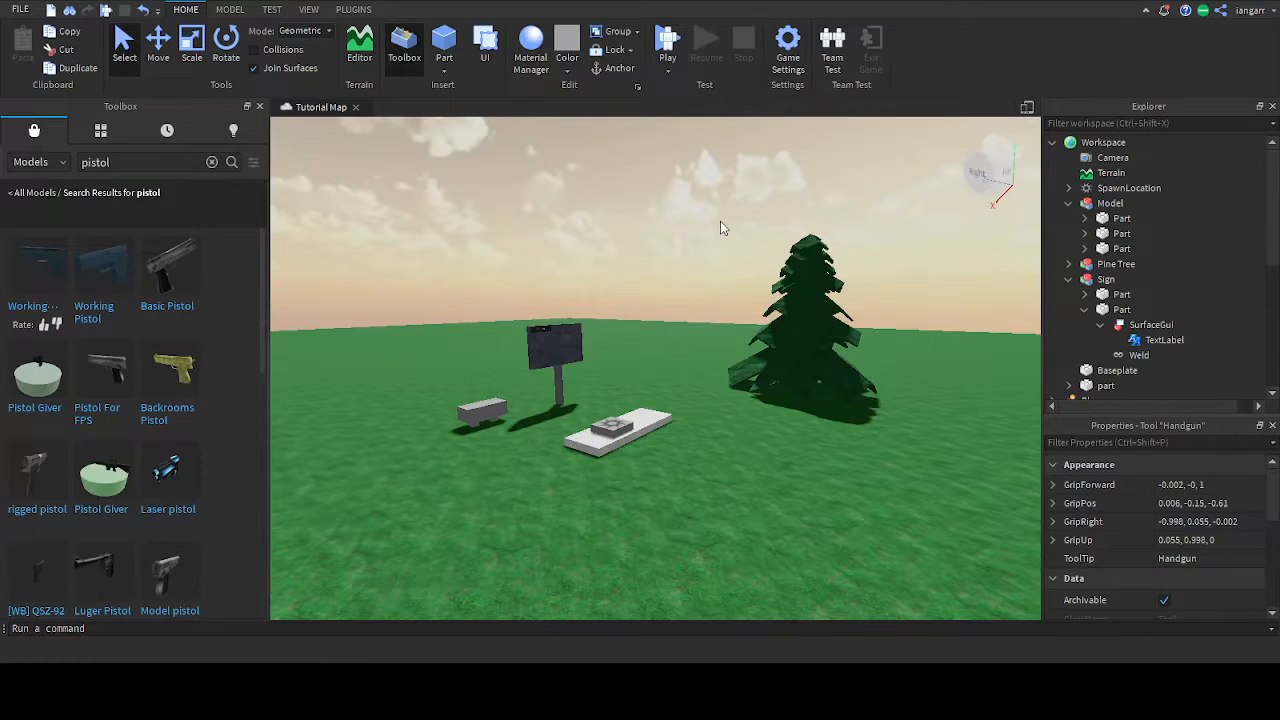
# Browse the remaining pistol models in the Toolbox results and clear the search.
pyautogui.moveTo(720, 221)
pyautogui.mouseDown(button='right')
pyautogui.moveTo(742, 235)
pyautogui.moveTo(720, 221)
pyautogui.mouseUp(button='right')
pyautogui.scroll(-4, 720, 228)
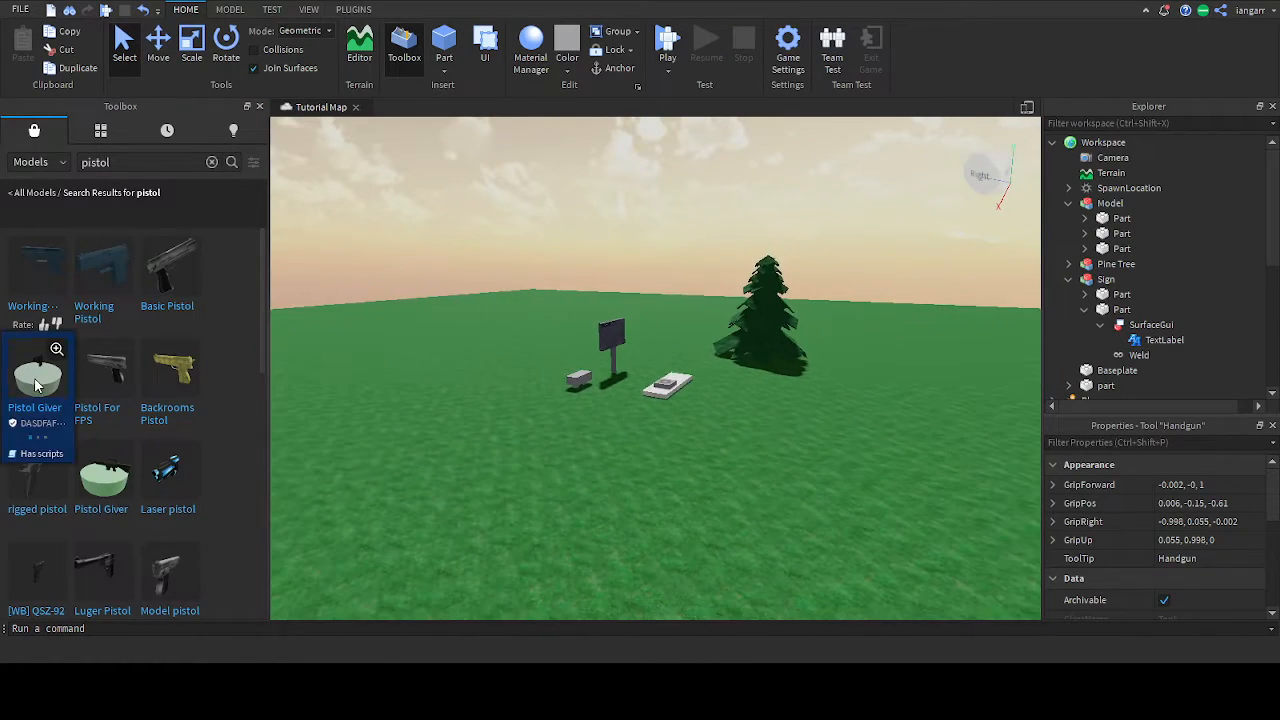
pyautogui.scroll(-5, 168, 407)
pyautogui.scroll(-3, 170, 407)
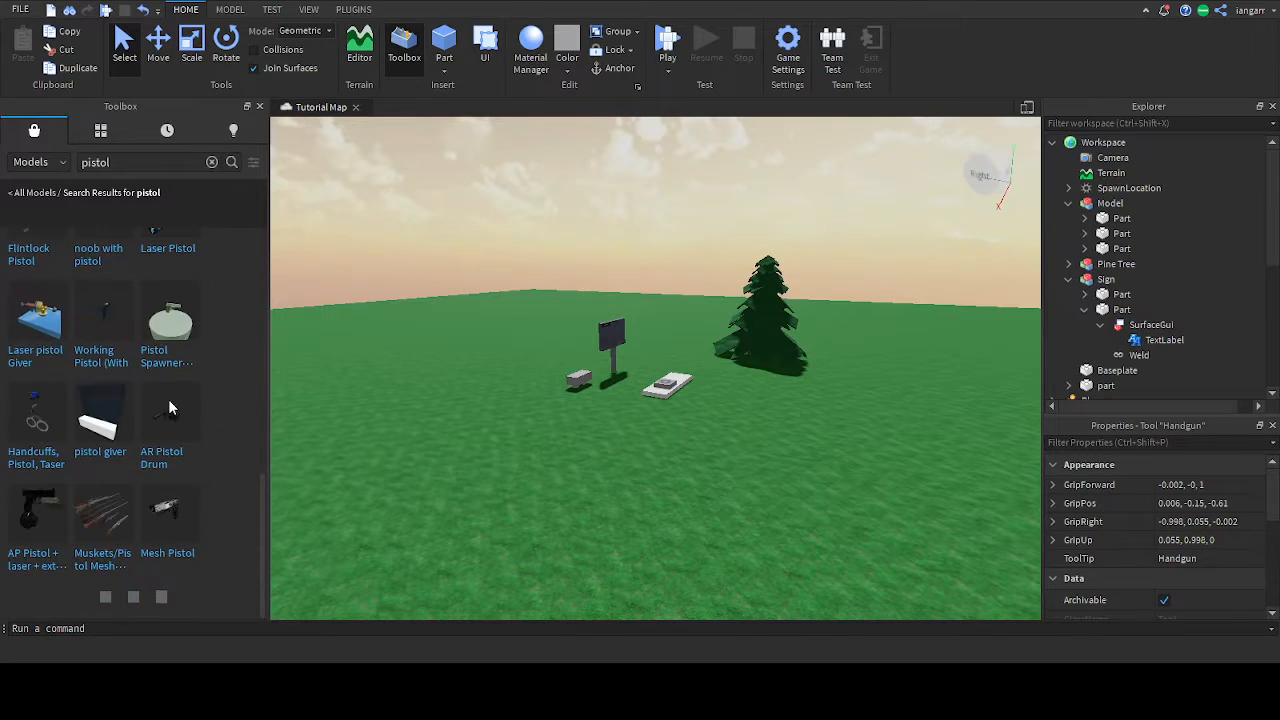
pyautogui.scroll(-2, 170, 407)
pyautogui.scroll(-10, 170, 407)
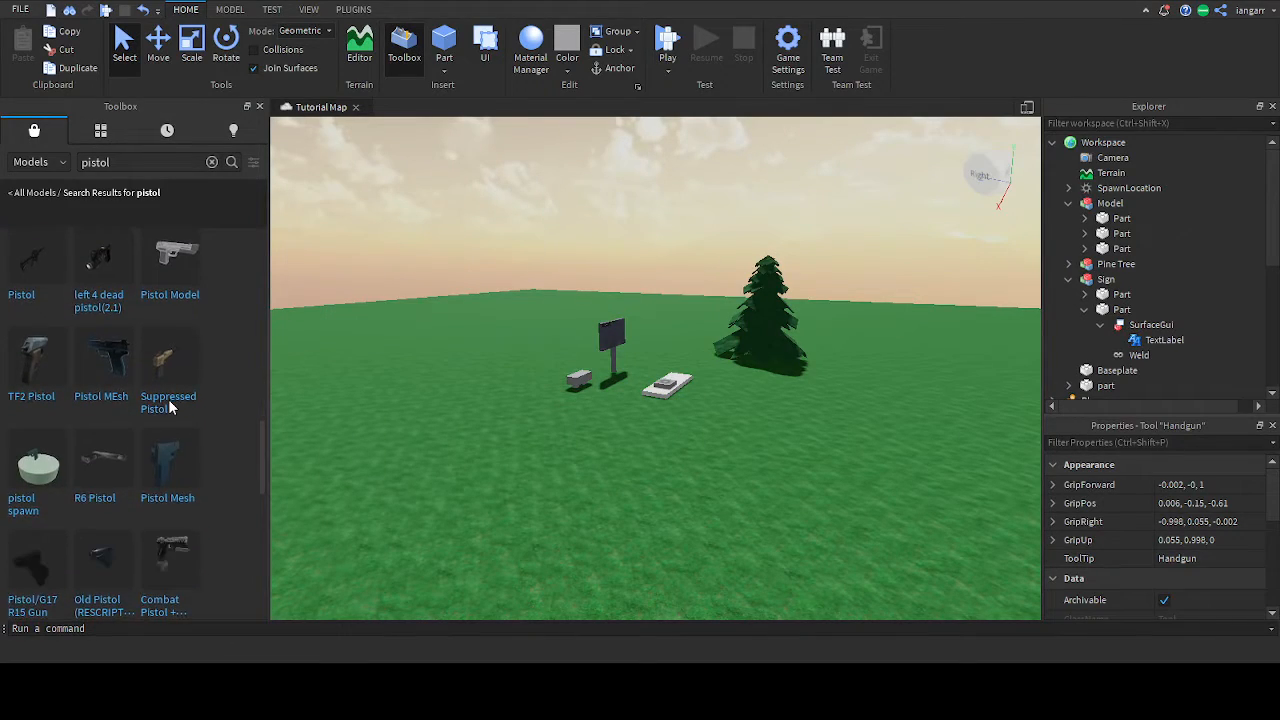
pyautogui.click(211, 161)
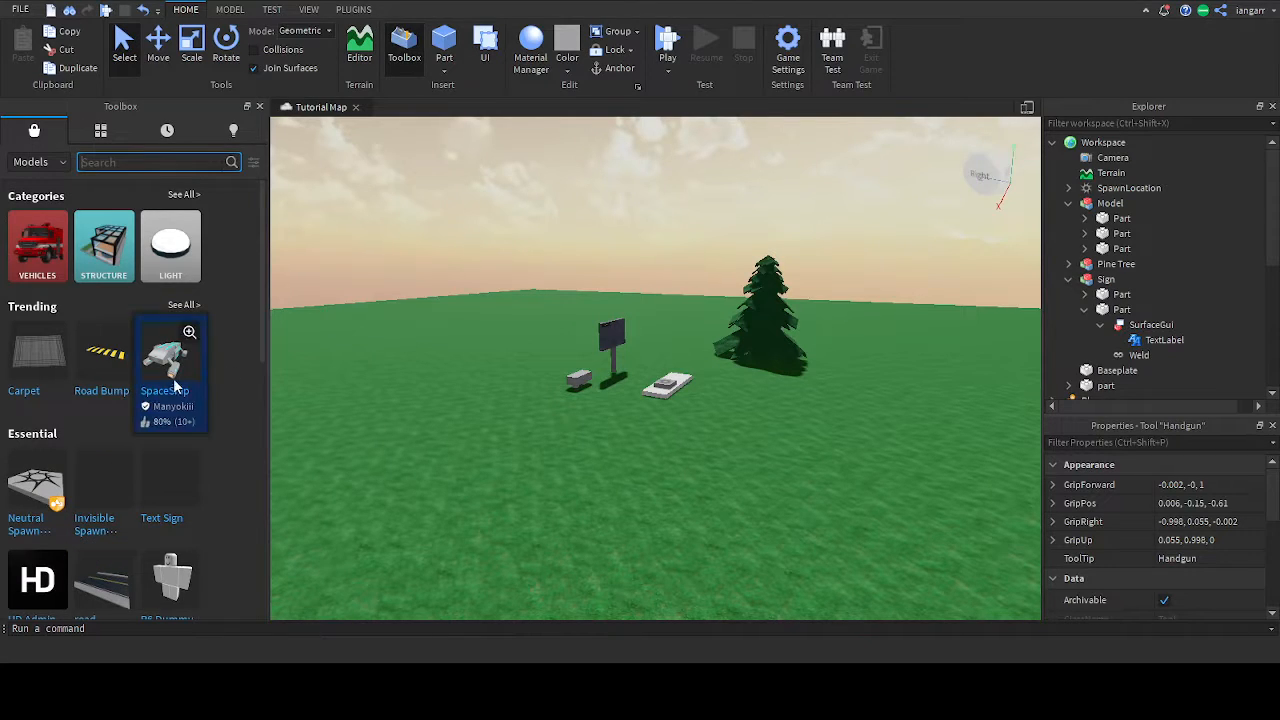
# Insert the ready-made wooden Sign model with editable surface text from the Toolbox's Essential models.
pyautogui.scroll(-5, 154, 386)
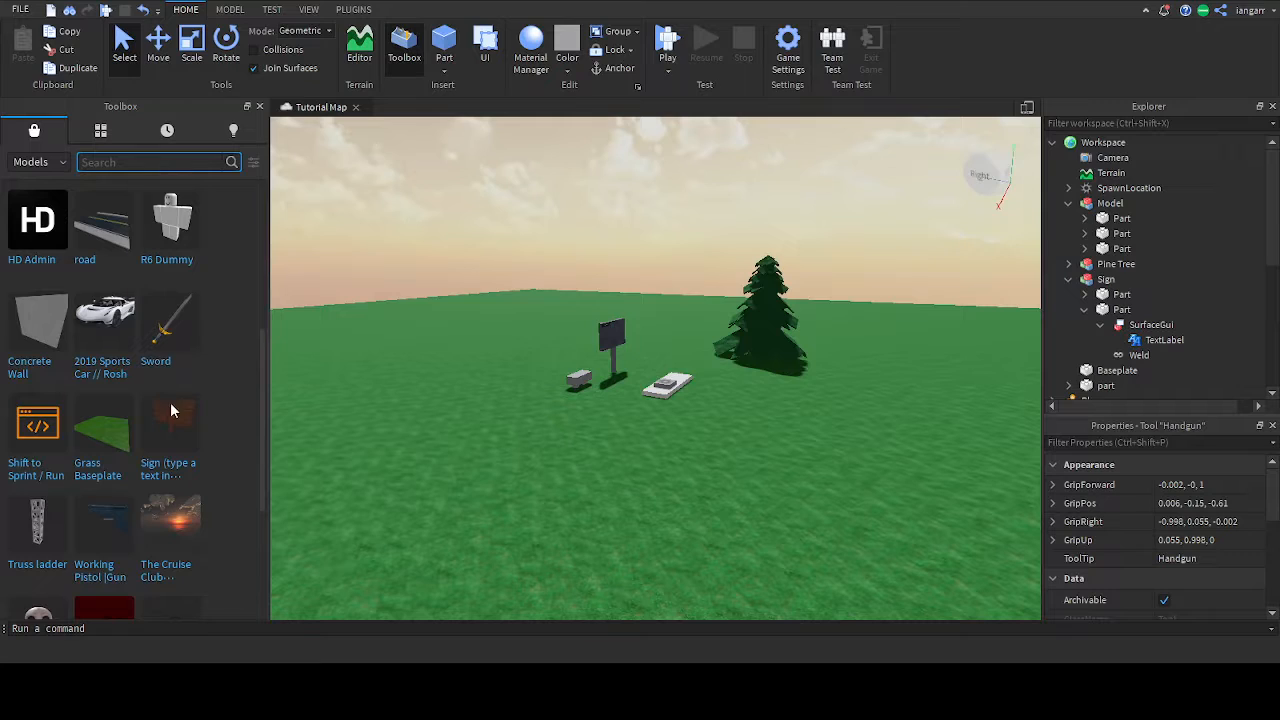
pyautogui.moveTo(166, 428)
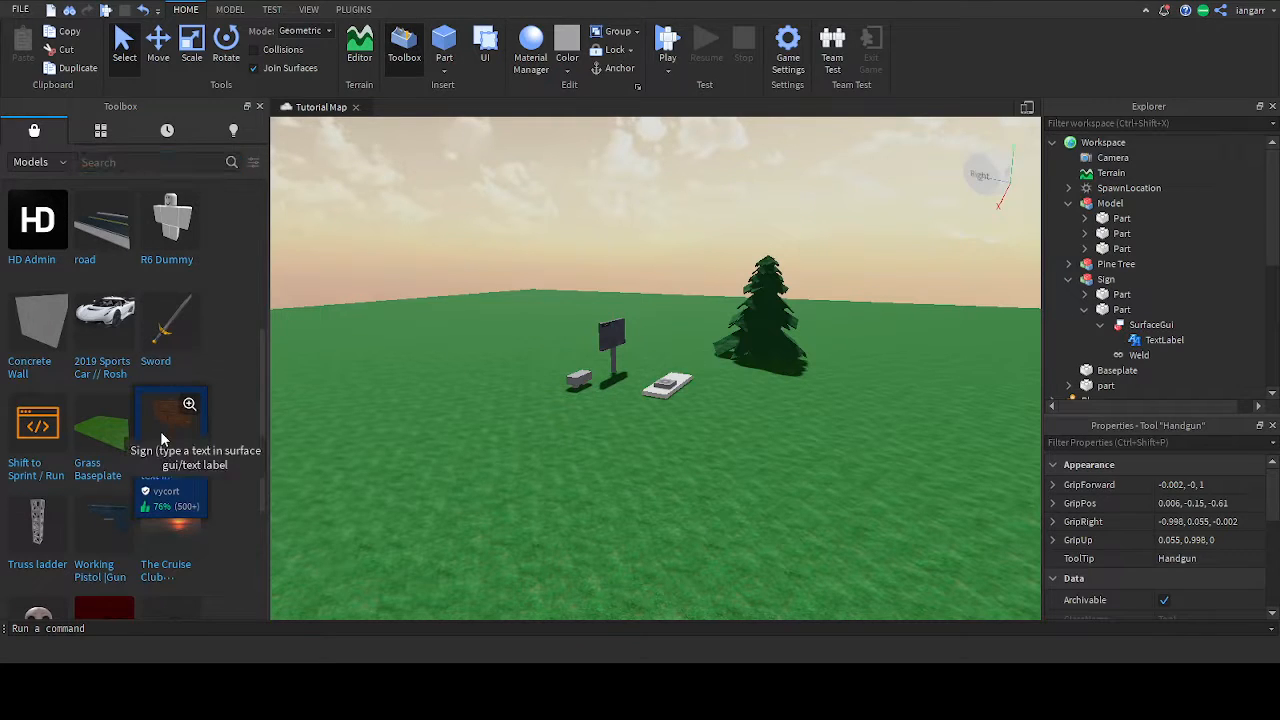
pyautogui.click(160, 431)
pyautogui.moveTo(530, 368); pyautogui.dragTo(627, 368, button='right')
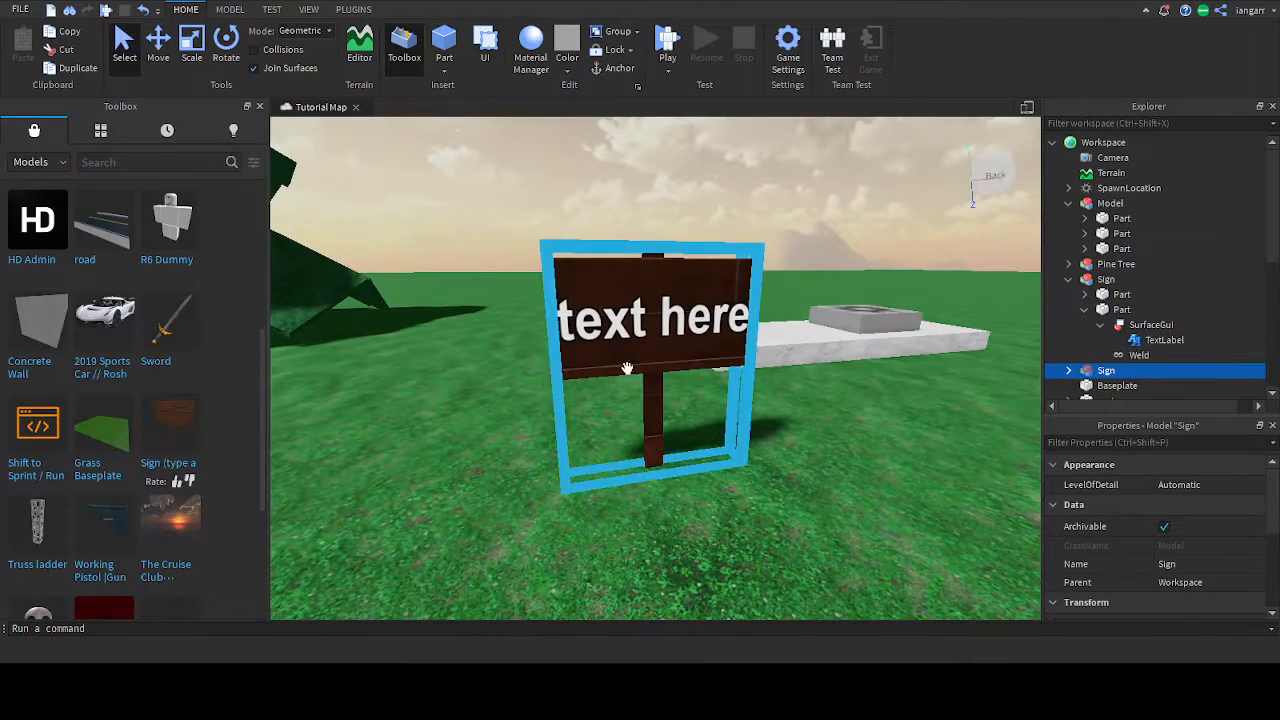
# Expand the new wooden Sign down through its Text part and SurfaceGui, and select the TextLabel inside.
pyautogui.click(1069, 371)
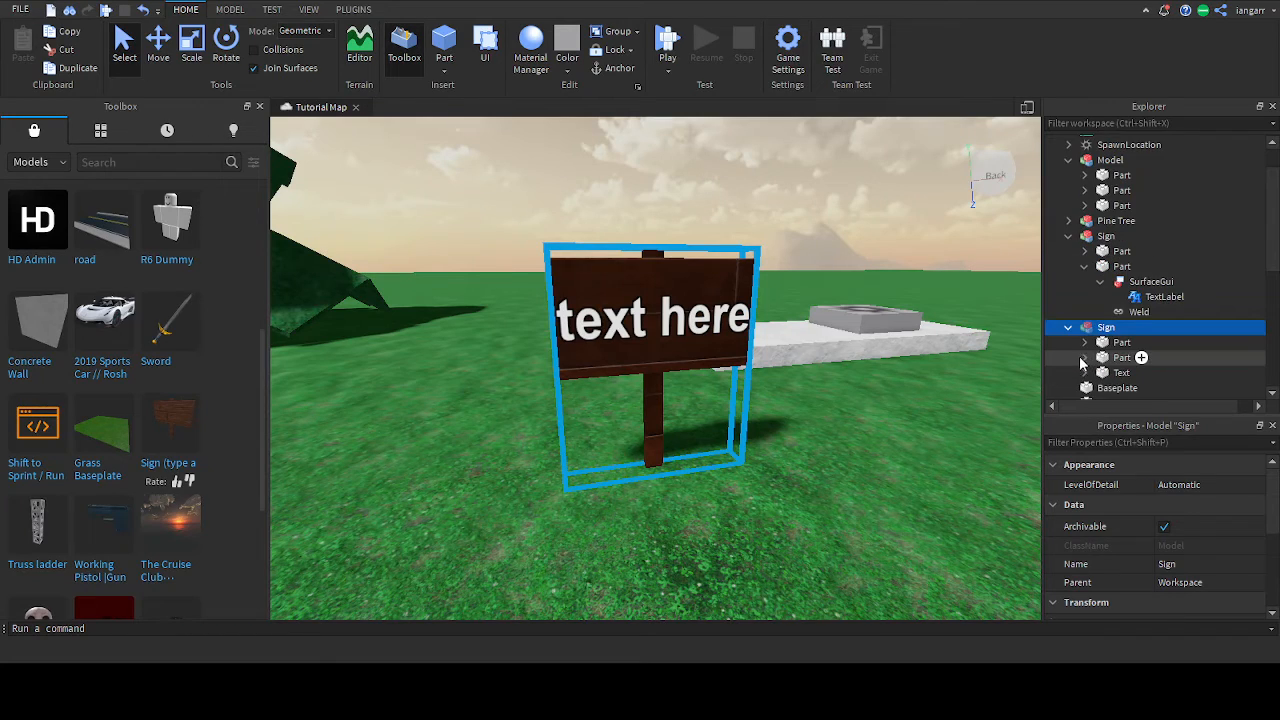
pyautogui.click(1085, 357)
pyautogui.click(1085, 357)
pyautogui.click(1085, 357)
pyautogui.scroll(-1, 1085, 350)
pyautogui.click(1085, 314)
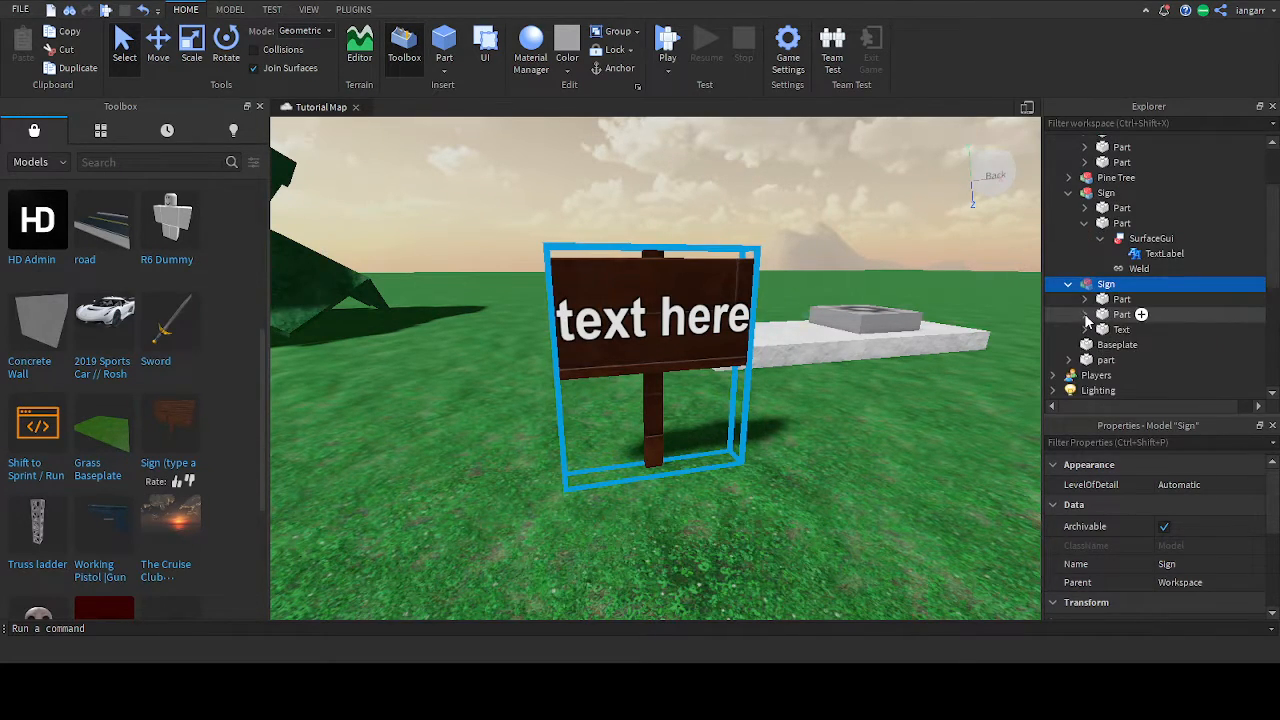
pyautogui.click(1086, 332)
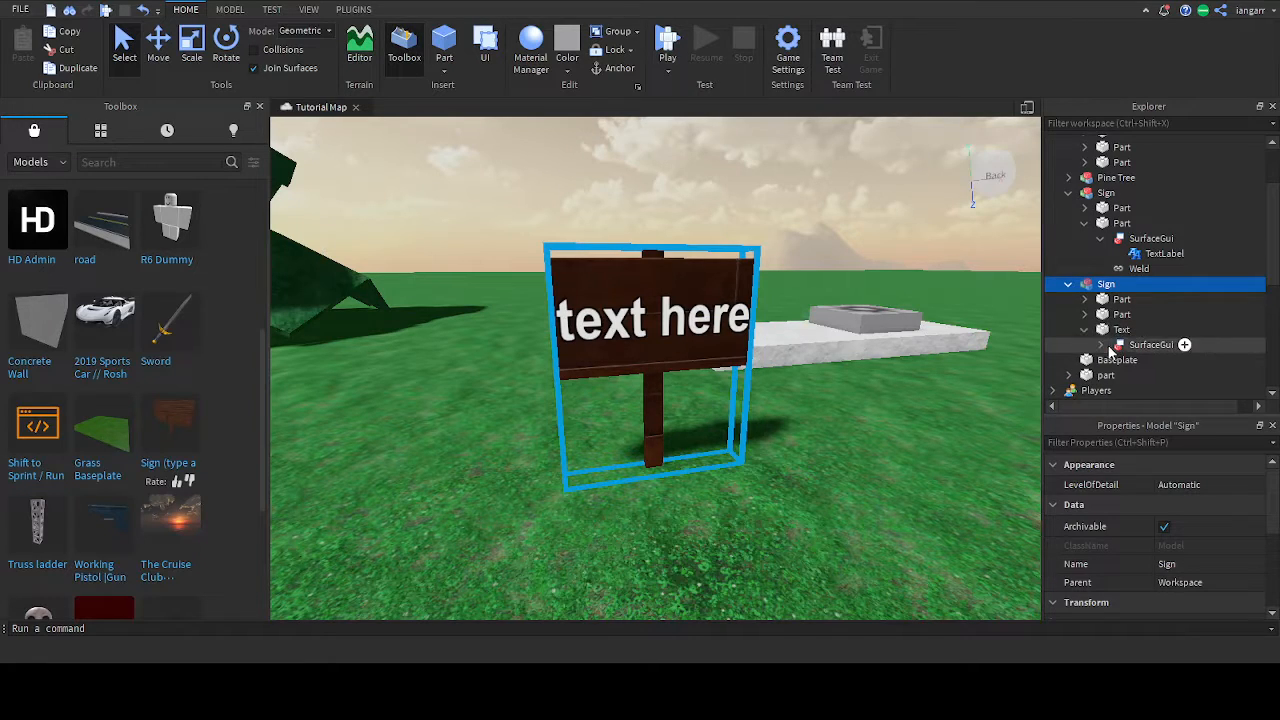
pyautogui.click(1101, 344)
pyautogui.scroll(-1, 1108, 350)
pyautogui.click(1140, 316)
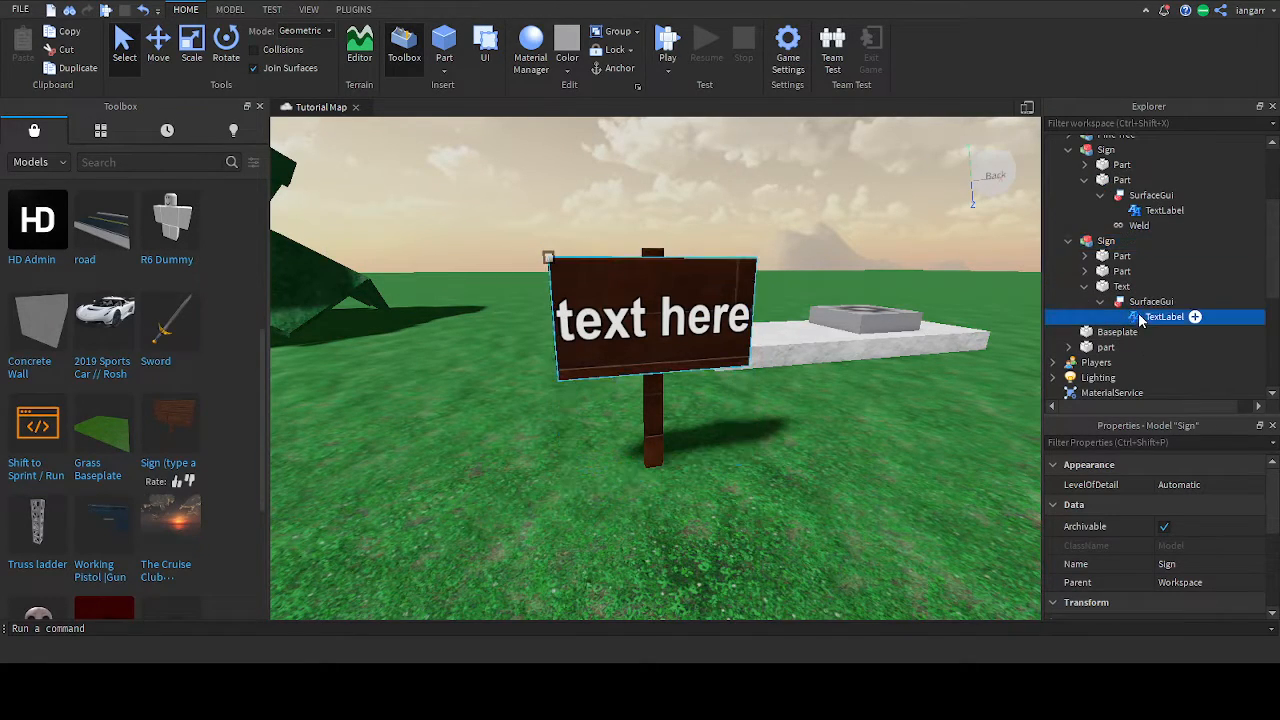
# Change the wooden sign's displayed text to "New game".
pyautogui.scroll(-10, 1177, 515)
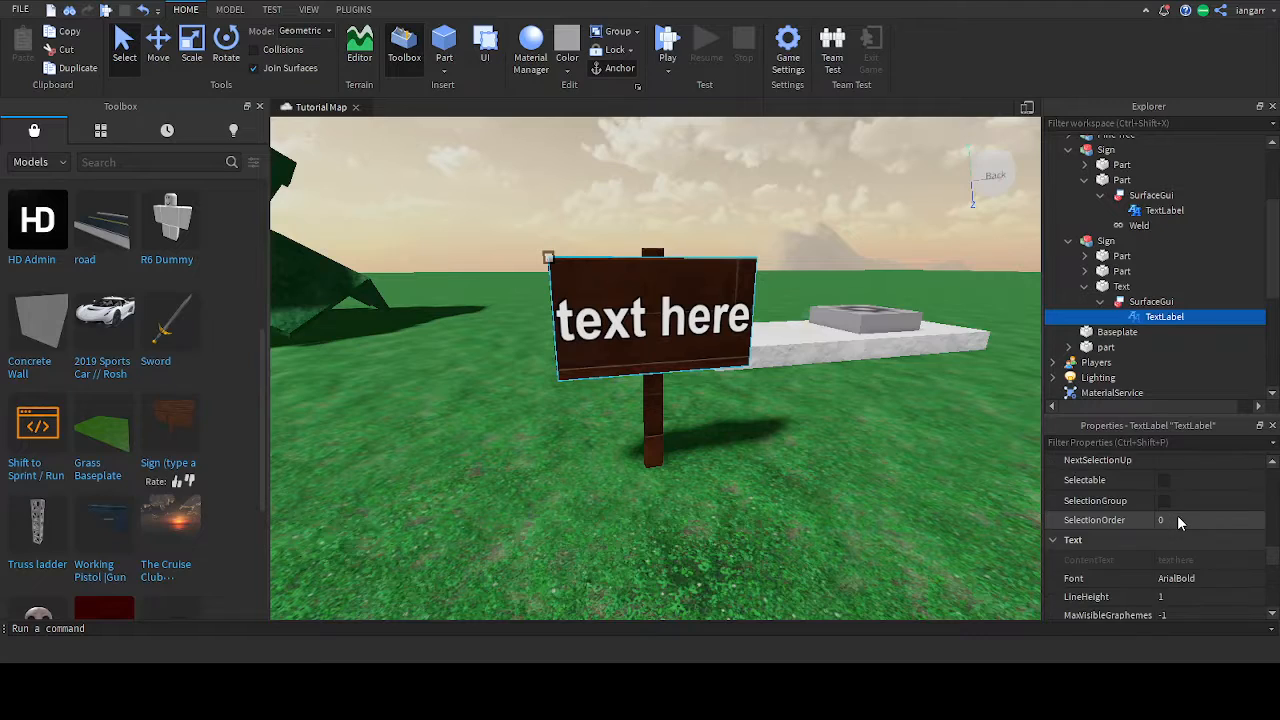
pyautogui.scroll(-5, 1177, 522)
pyautogui.scroll(6, 1178, 522)
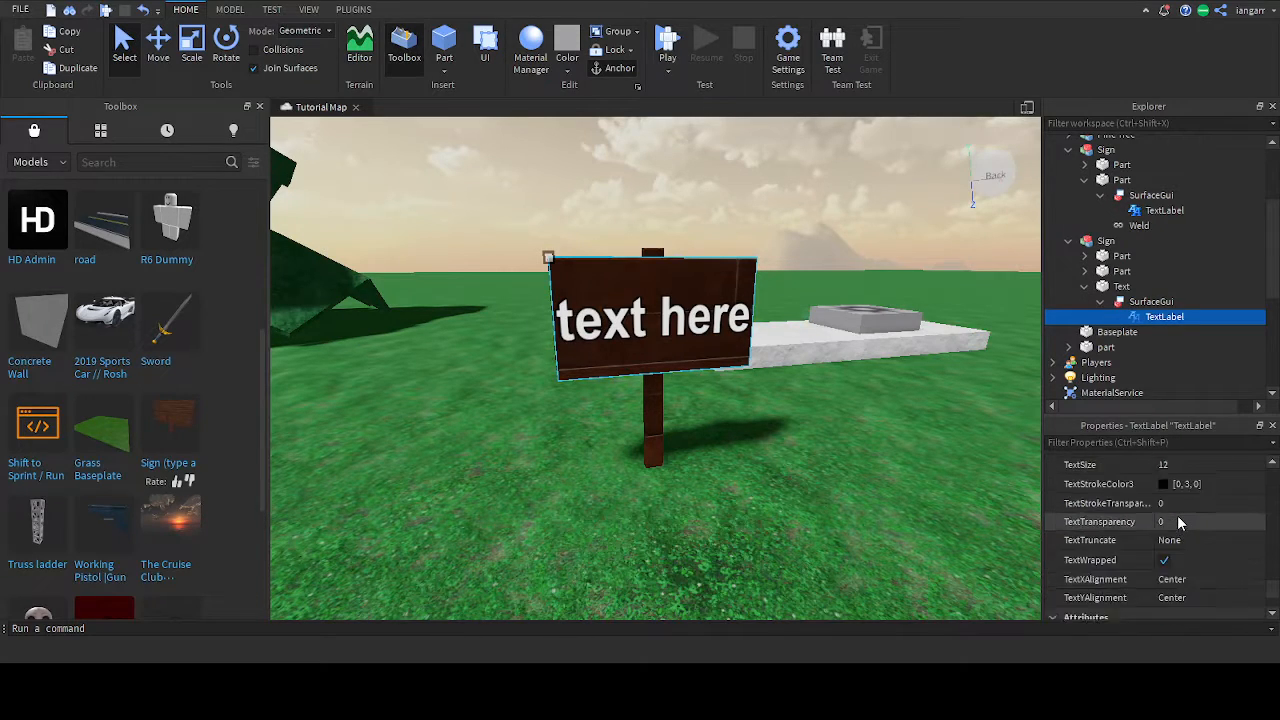
pyautogui.scroll(1, 1180, 522)
pyautogui.click(1186, 545)
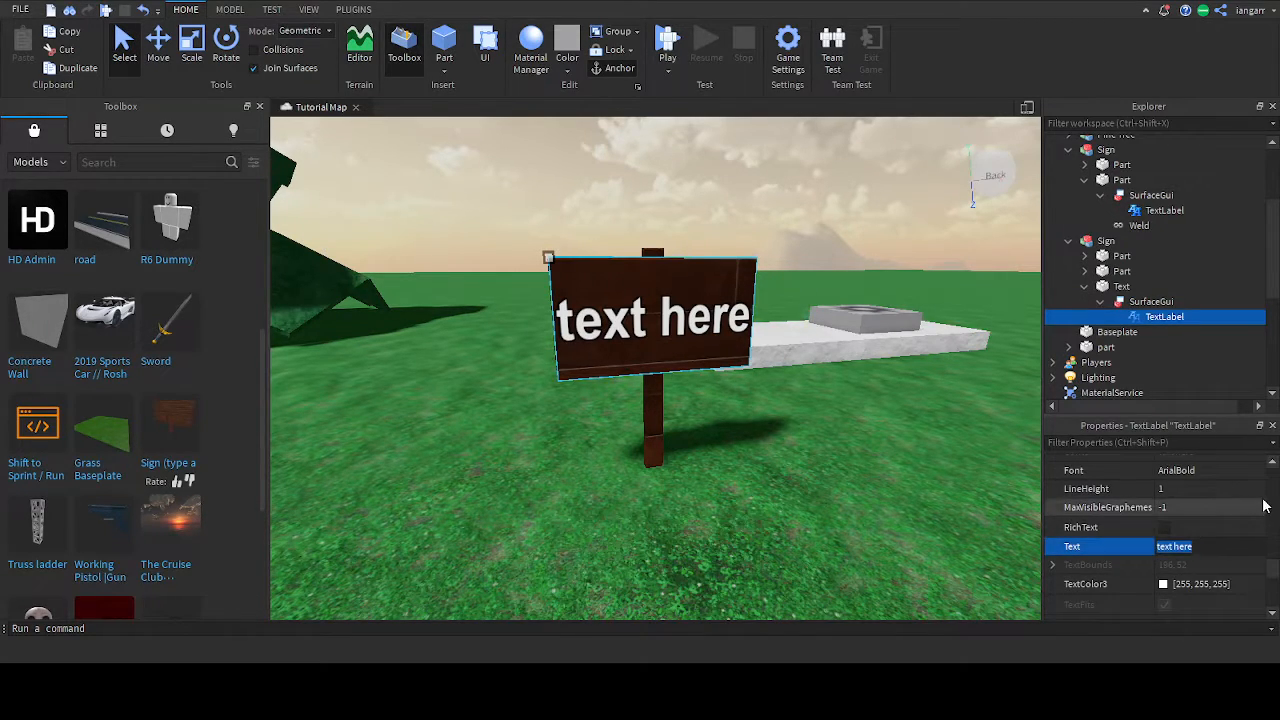
pyautogui.press('BackSpace')
pyautogui.write('New game')
pyautogui.press('Return')
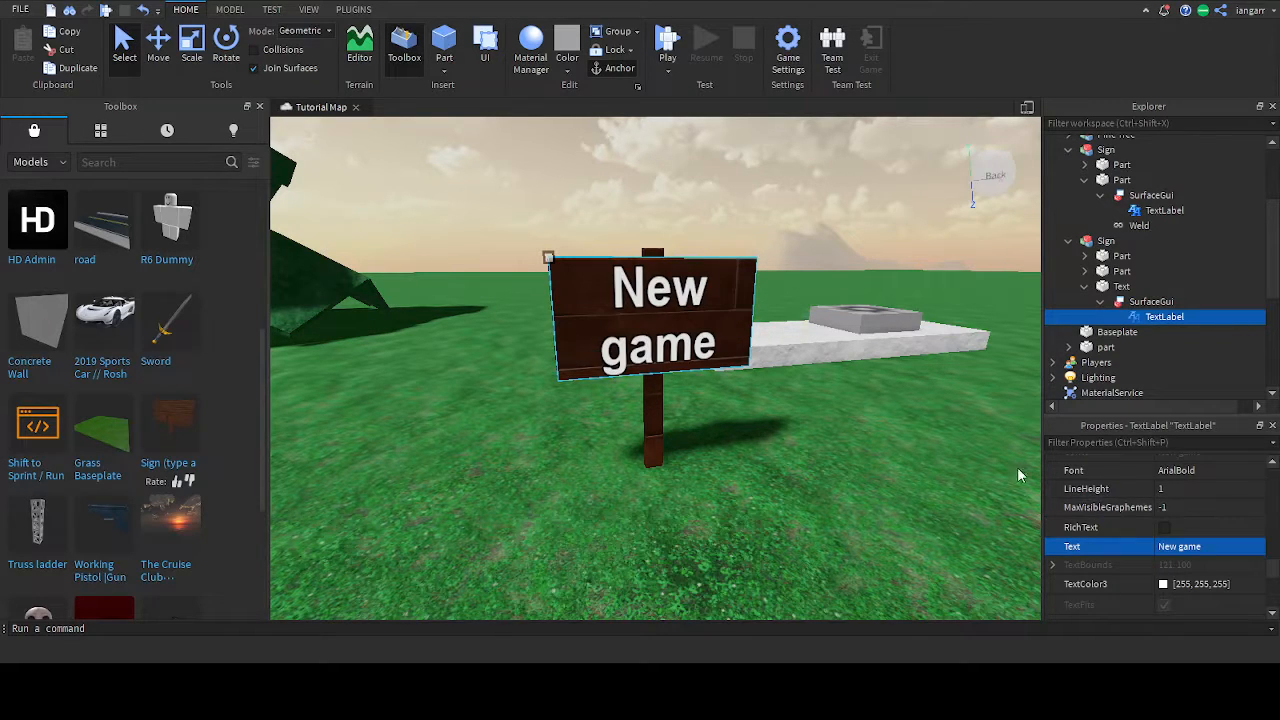
# Examine the wooden sign beside the hand-built sign and the other models from several angles.
pyautogui.click(838, 272)
pyautogui.moveTo(831, 275); pyautogui.dragTo(831, 278, button='right')
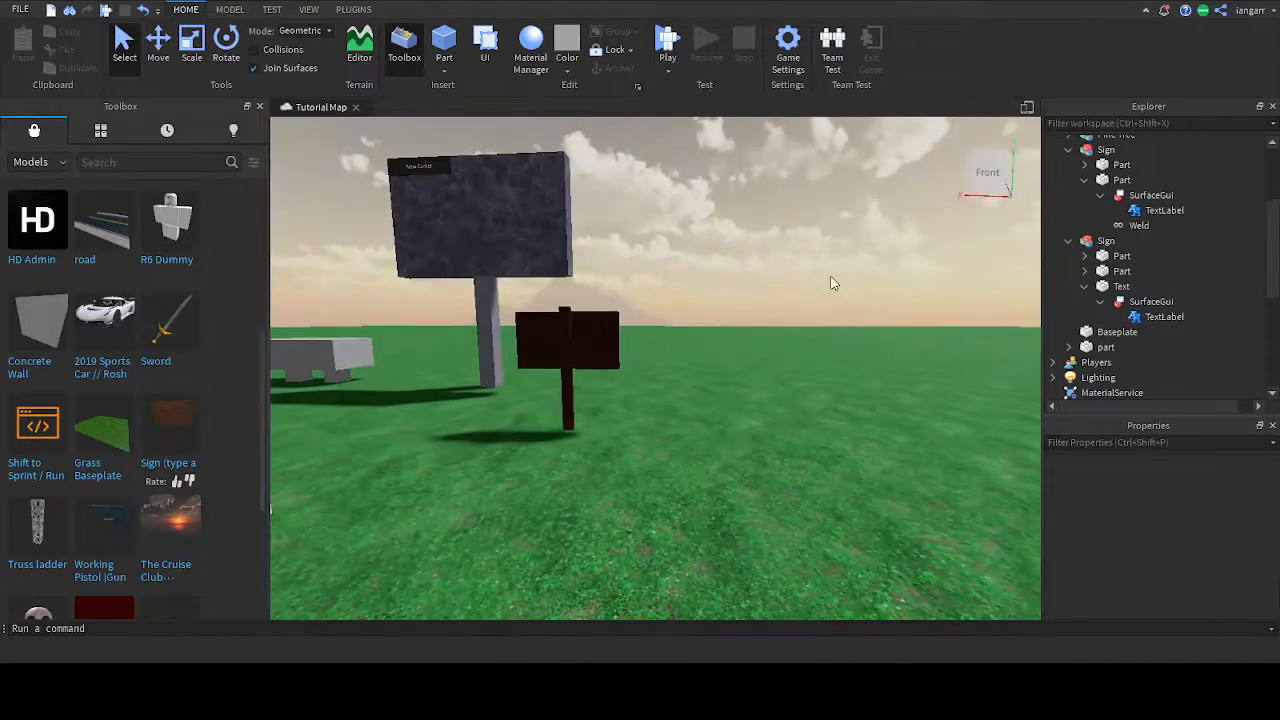
pyautogui.press('a')
pyautogui.press('d')
pyautogui.moveTo(796, 345); pyautogui.dragTo(797, 345, button='right')
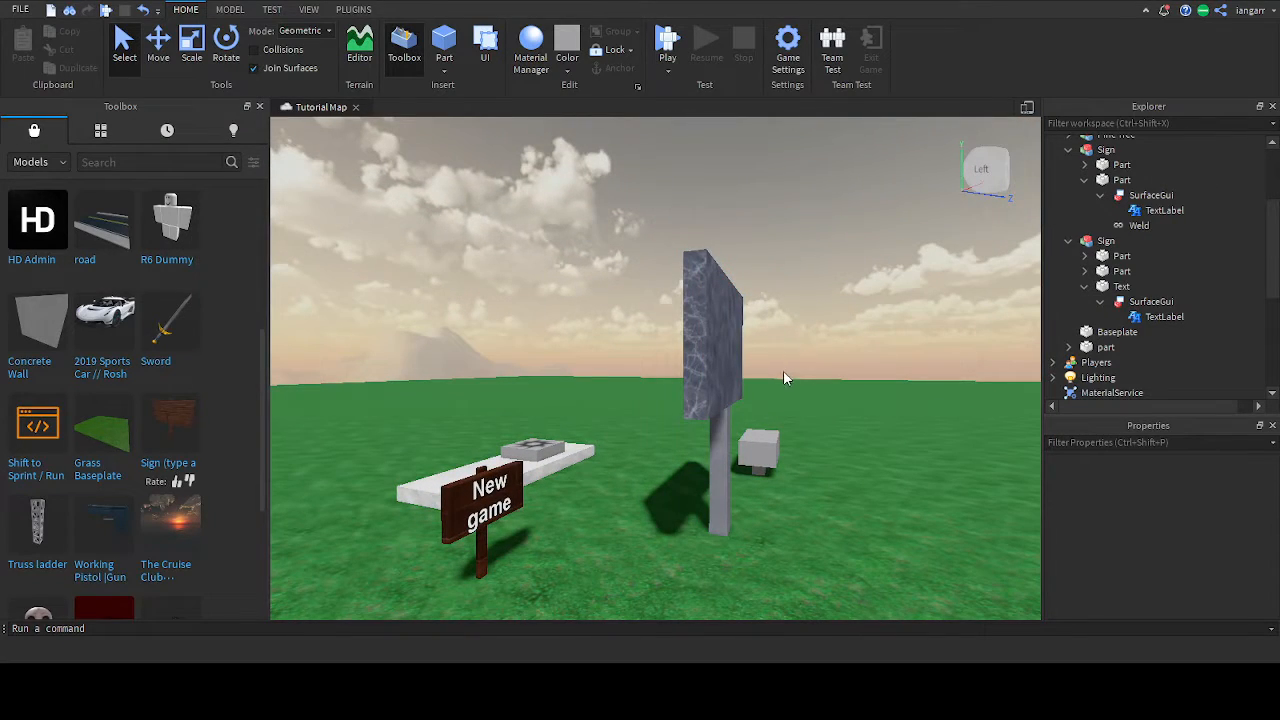
pyautogui.press('d')
pyautogui.moveTo(746, 391); pyautogui.dragTo(746, 391, button='right')
pyautogui.press('w')
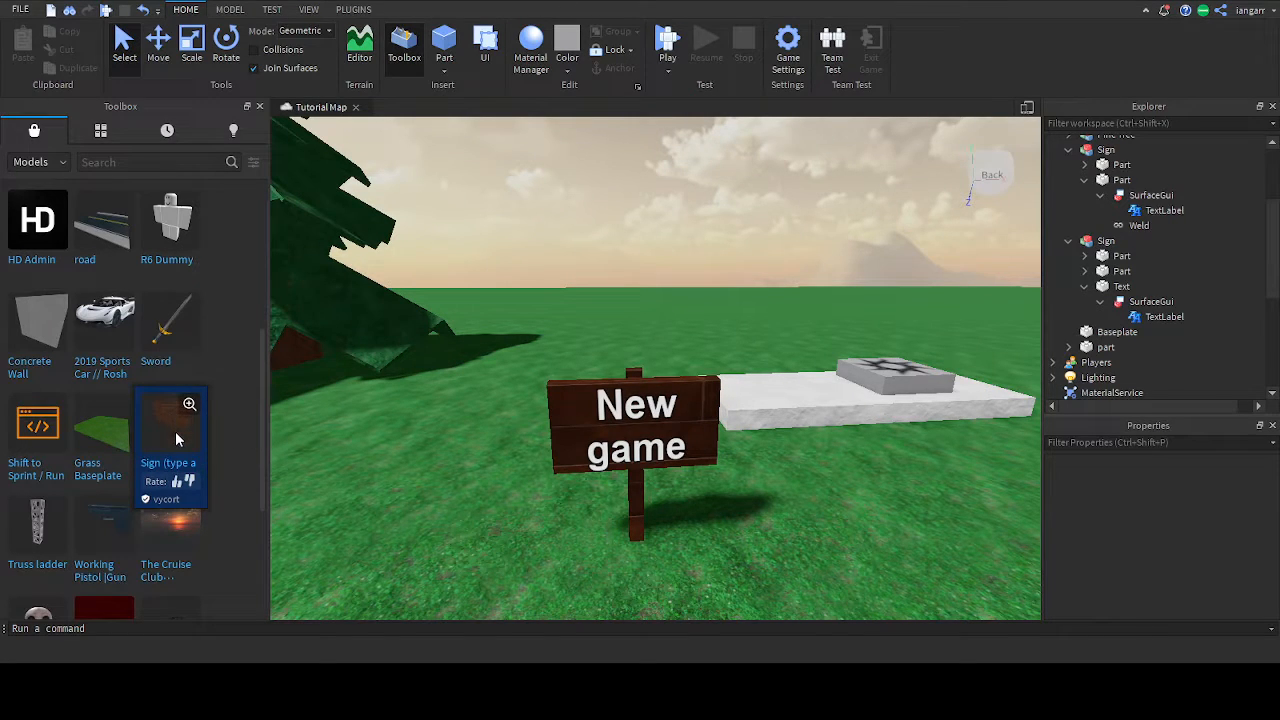
pyautogui.moveTo(419, 401); pyautogui.dragTo(433, 401, button='right')
pyautogui.press('w')
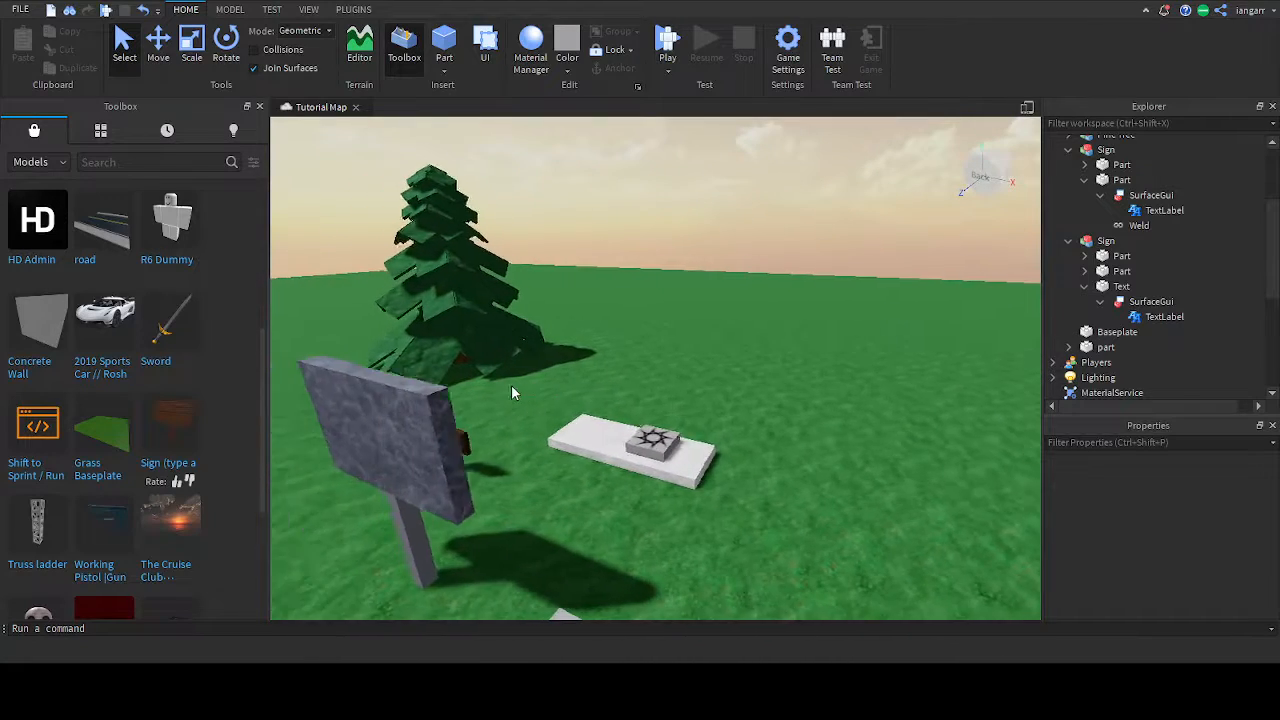
pyautogui.press('s')
pyautogui.press('a')
# Search the Toolbox models for "cars" and insert the red Car model.
pyautogui.click(205, 161)
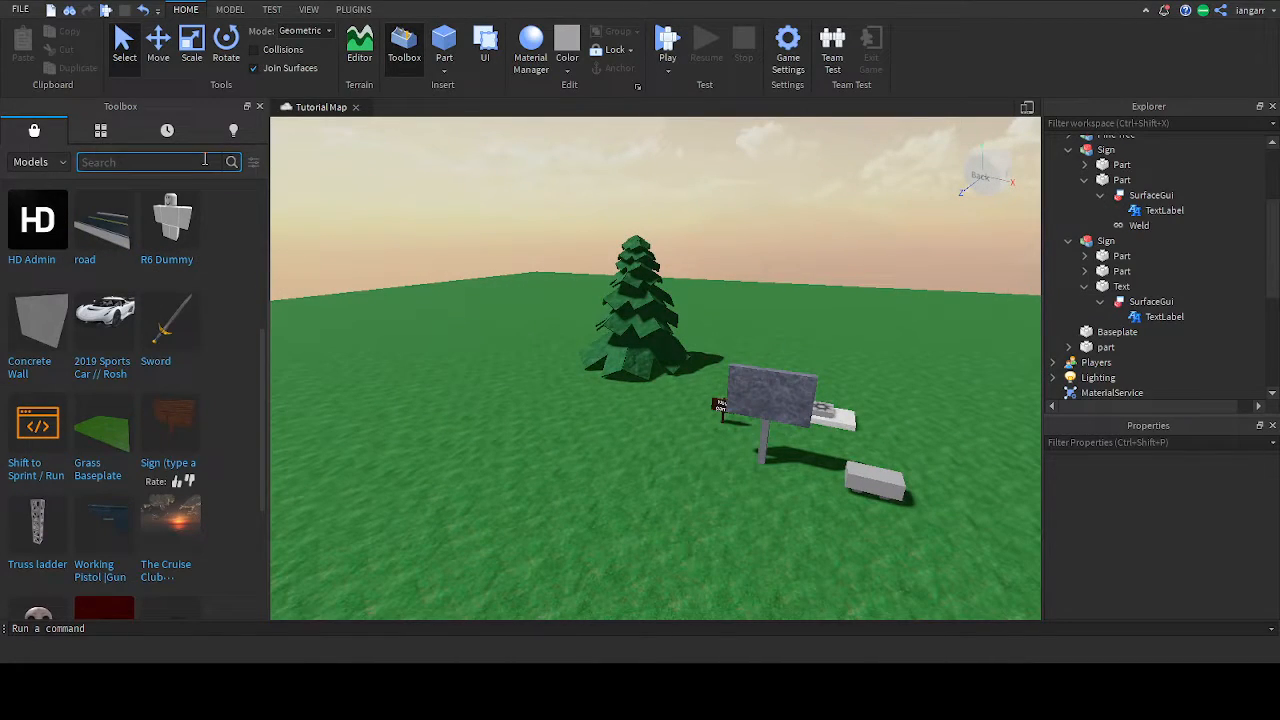
pyautogui.write('cars')
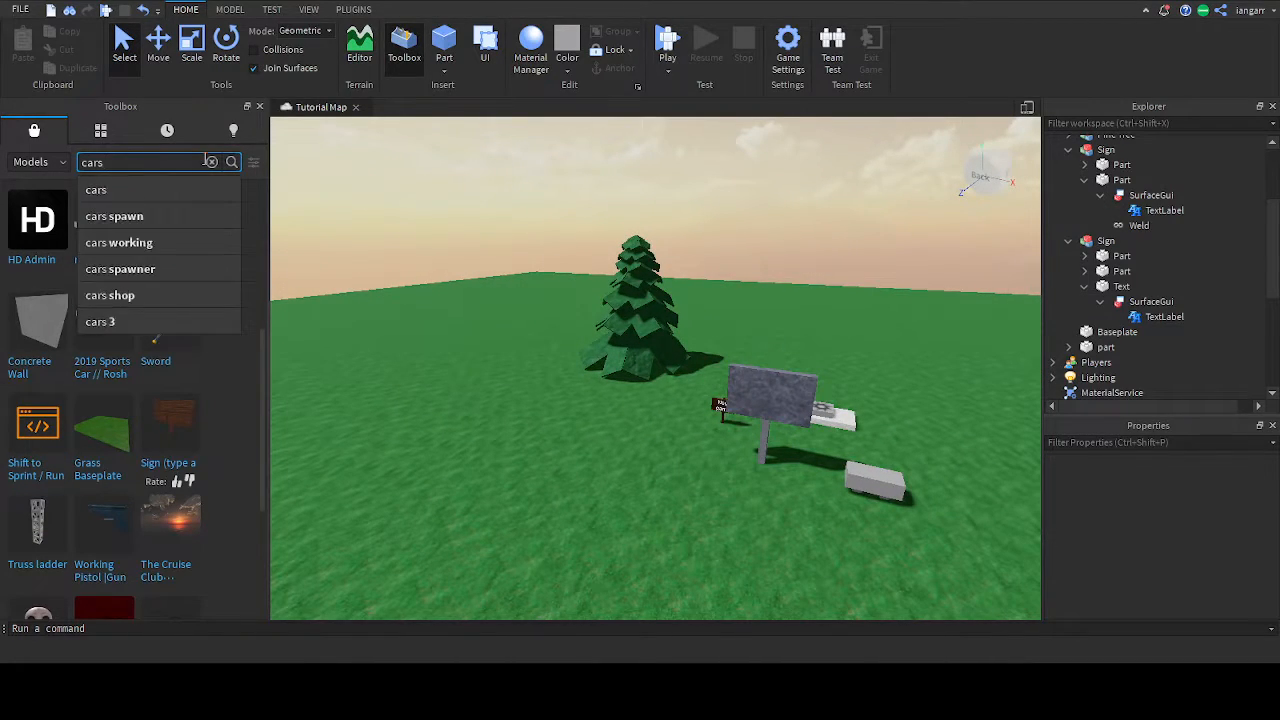
pyautogui.press('Return')
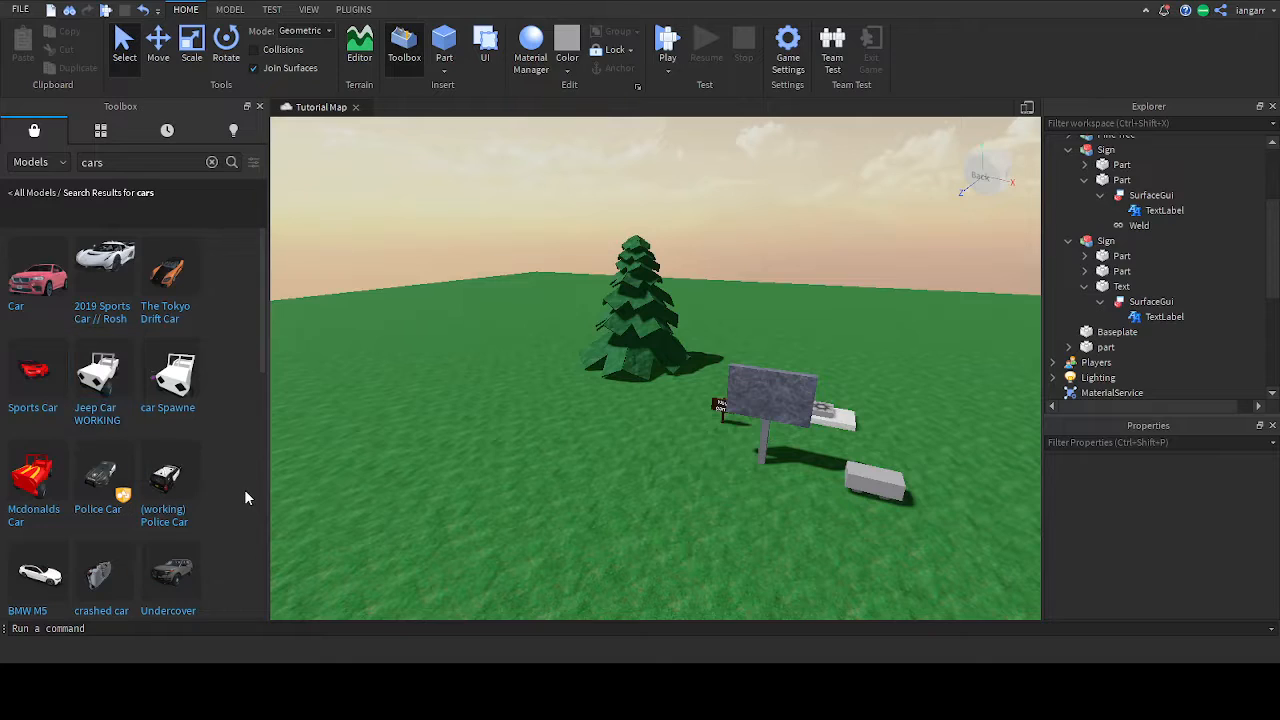
pyautogui.click(37, 285)
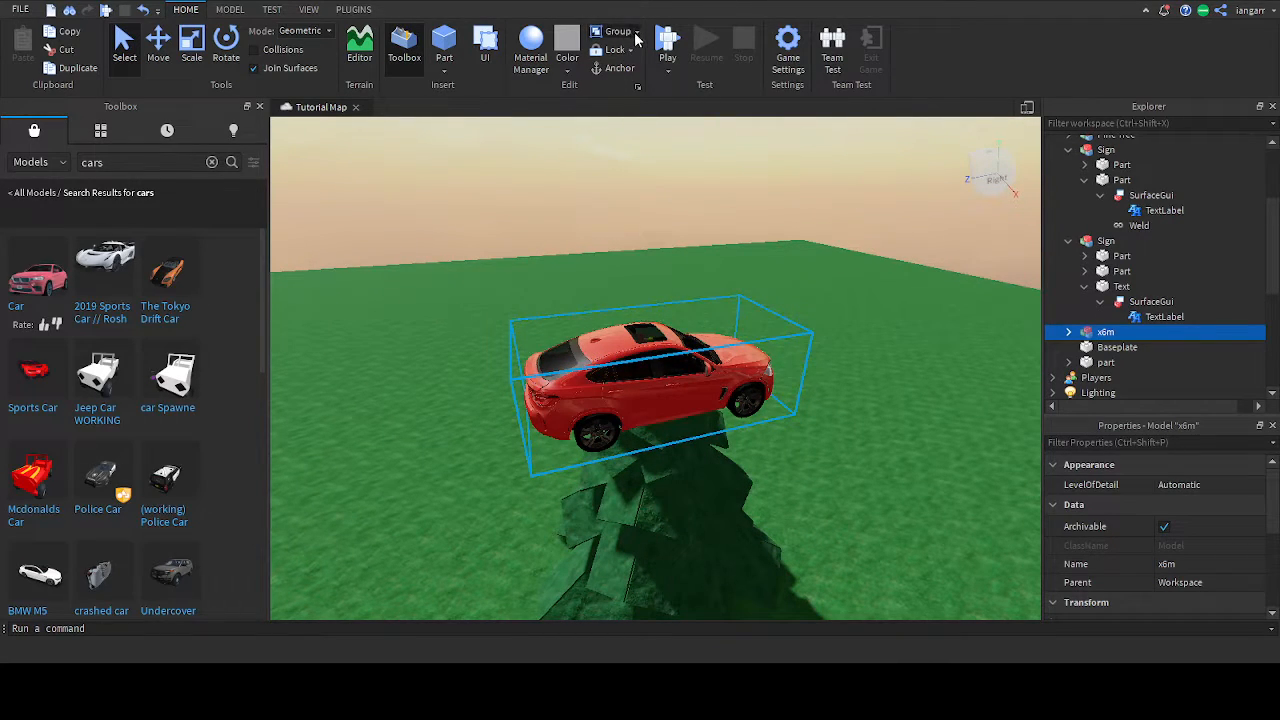
# Group the inserted red car and move it onto the open grass near the spawn platform.
pyautogui.click(617, 31)
pyautogui.moveTo(673, 320); pyautogui.dragTo(679, 283)
# Start a playtest, walk the character to the red car and get into it.
pyautogui.click(676, 46)
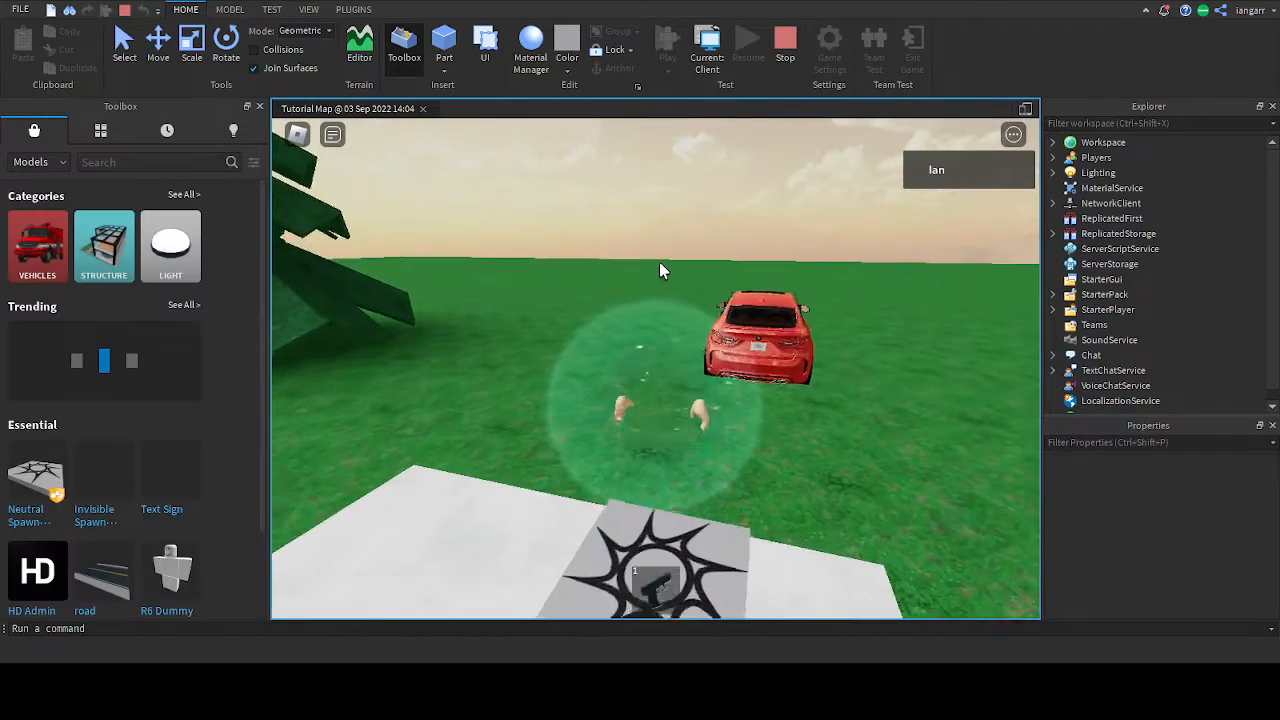
pyautogui.press('w')
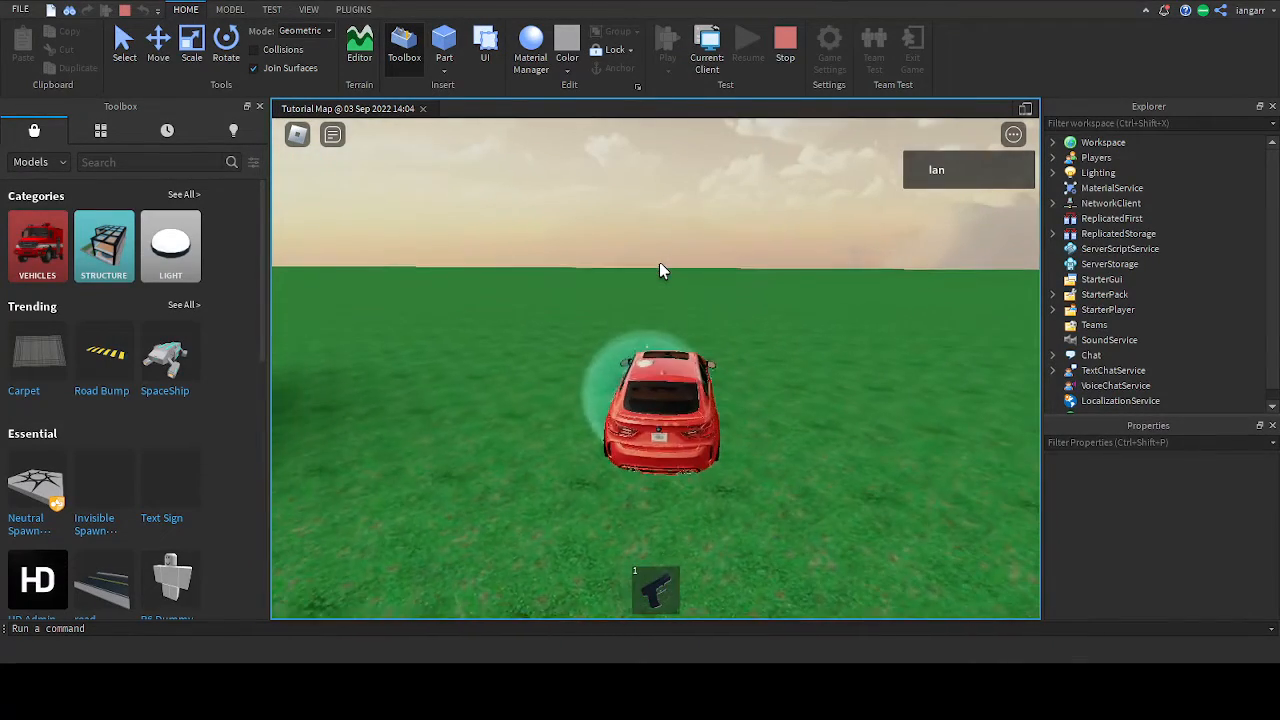
pyautogui.press('d')
pyautogui.moveTo(660, 263); pyautogui.dragTo(660, 263, button='right')
pyautogui.press('w')
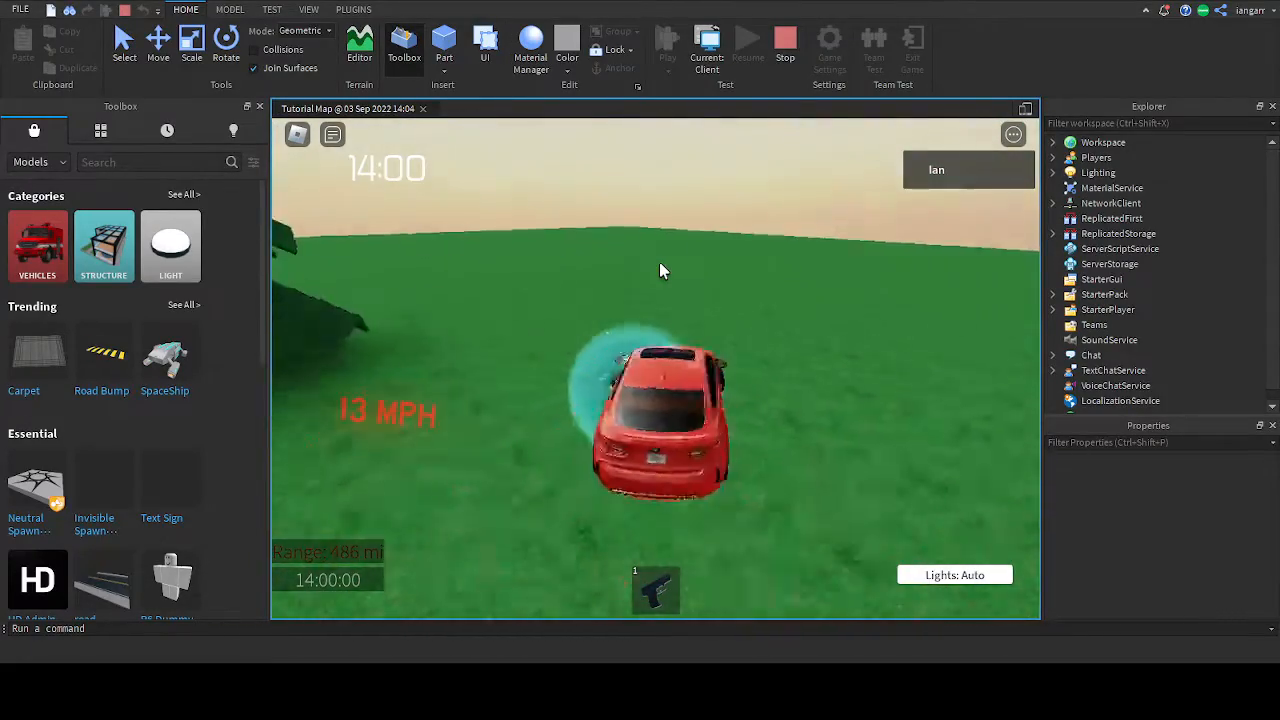
# Drive the red car across the map and over the baseplate's edge, and stop the playtest.
pyautogui.press('w')
pyautogui.press('a')
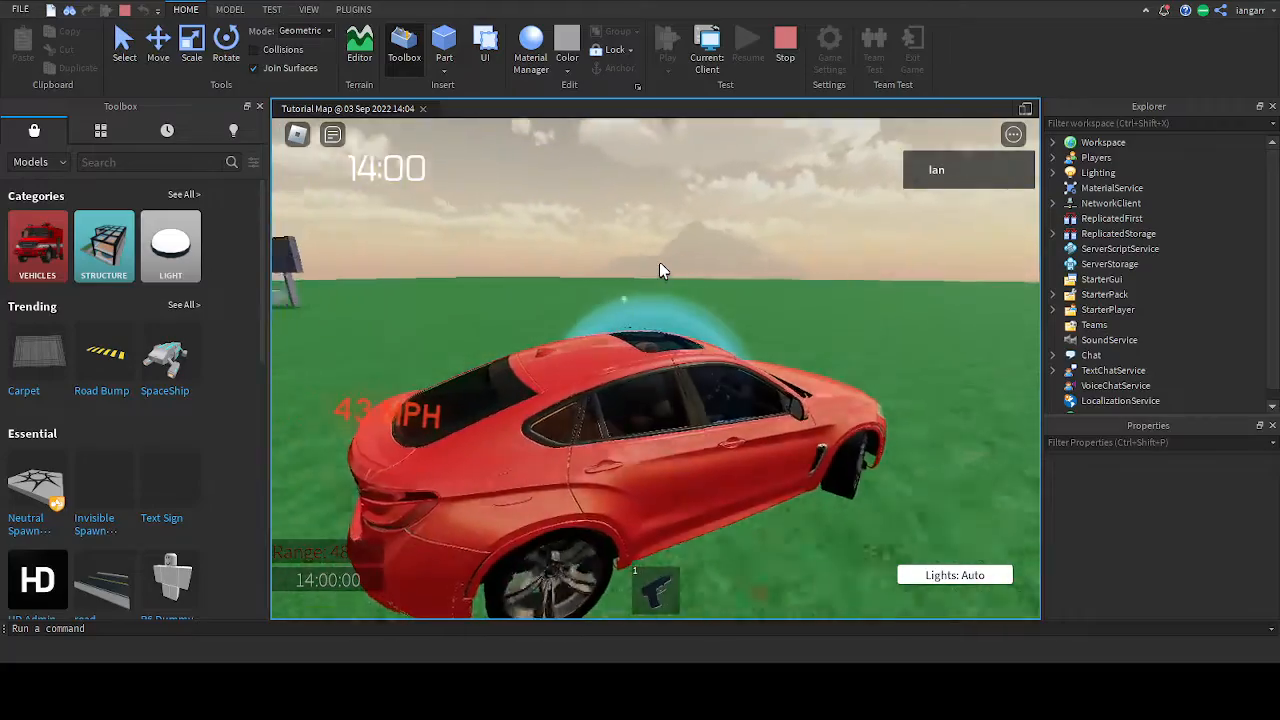
pyautogui.press('w')
pyautogui.press('a')
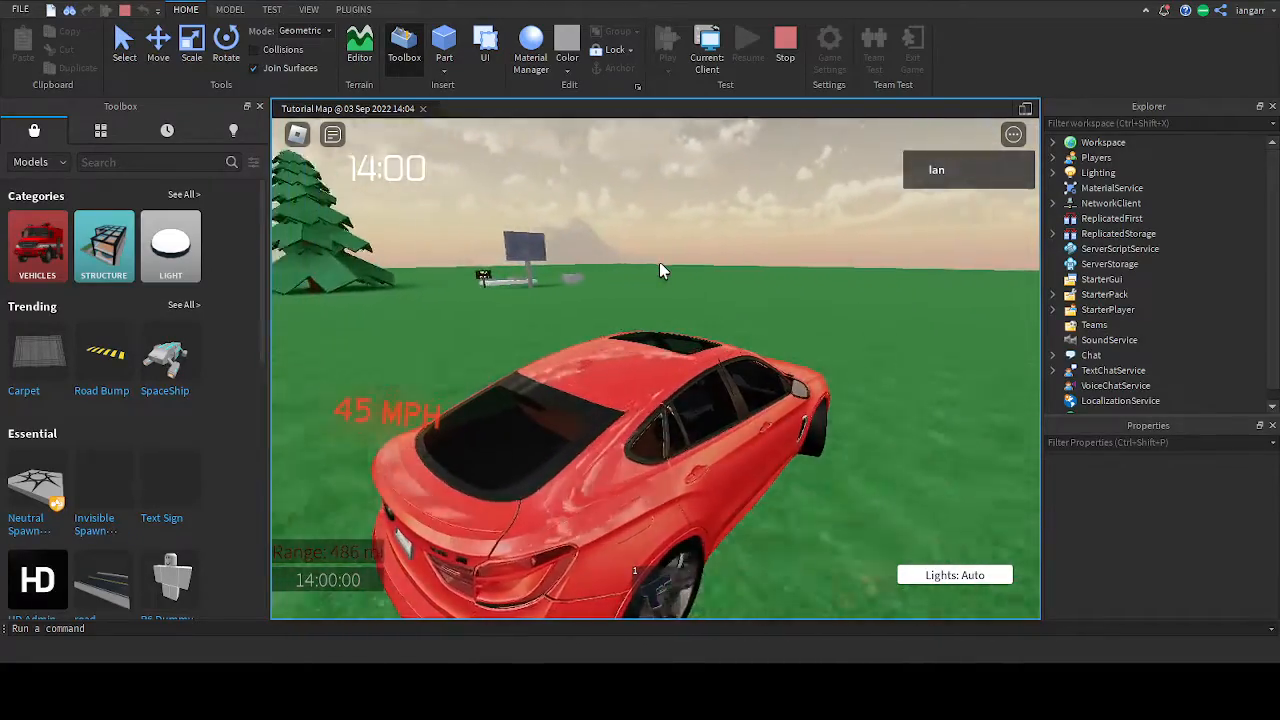
pyautogui.press('w')
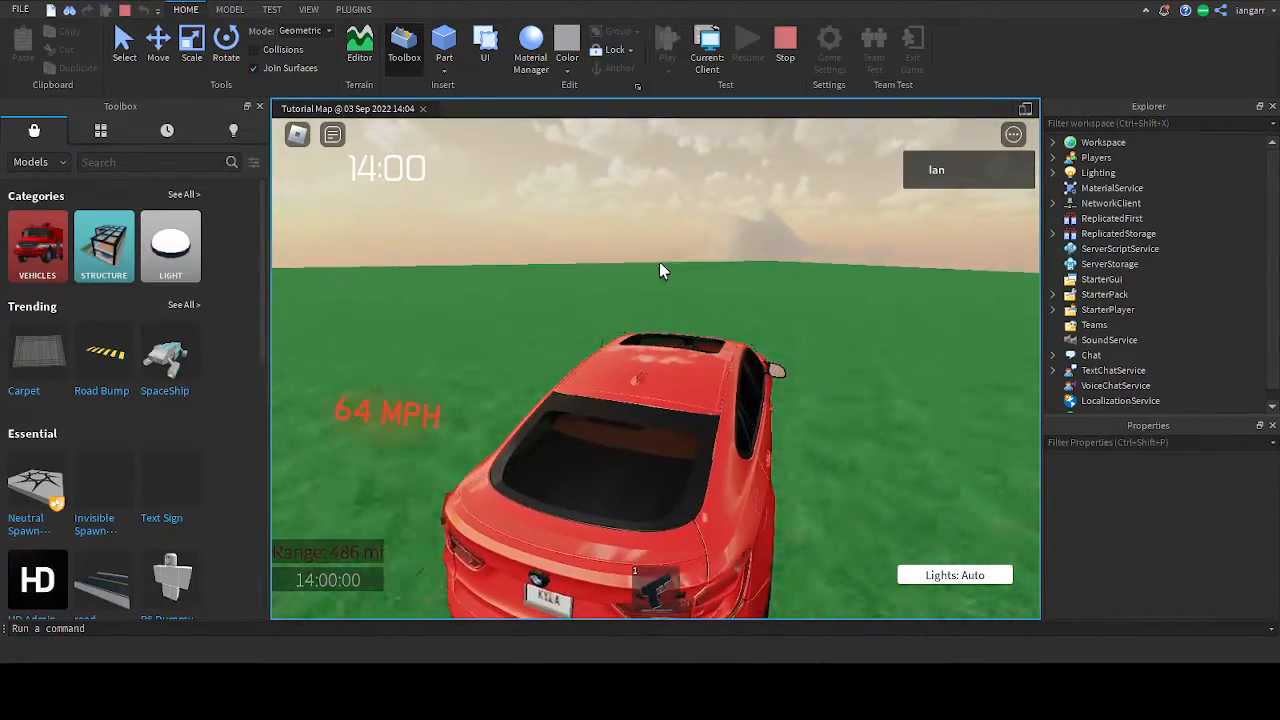
pyautogui.press('d')
pyautogui.press('w')
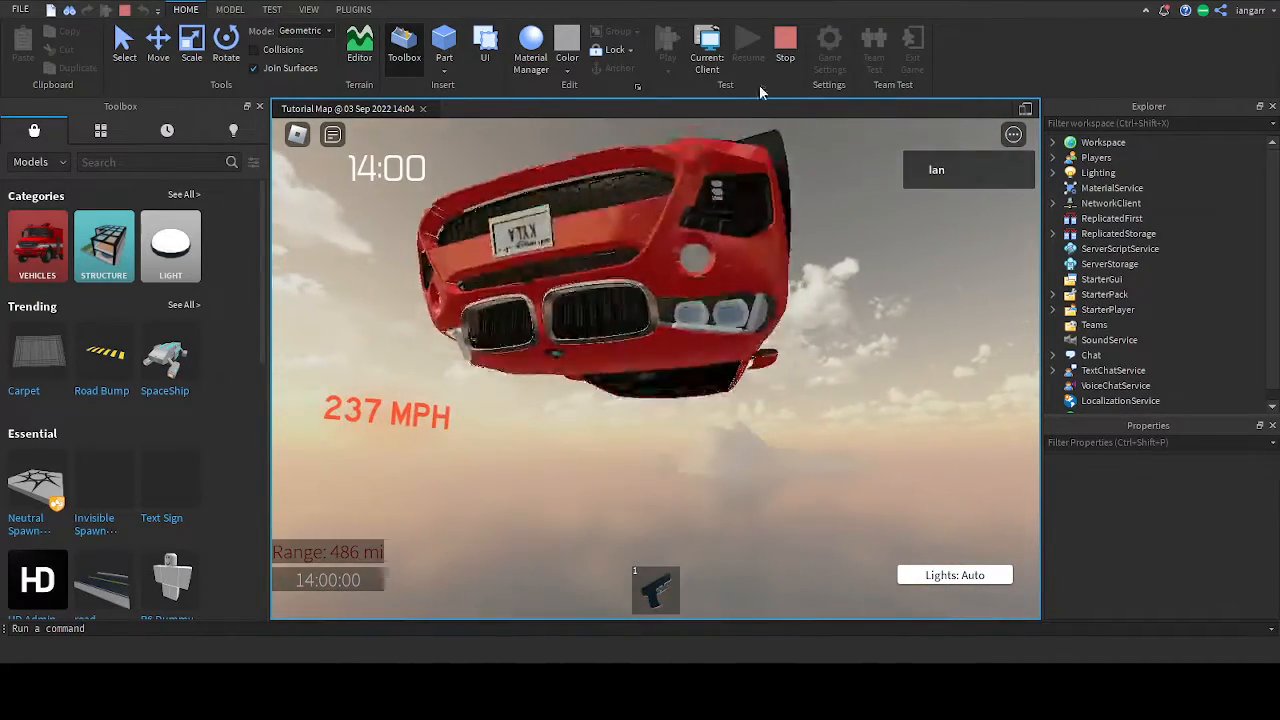
pyautogui.click(786, 50)
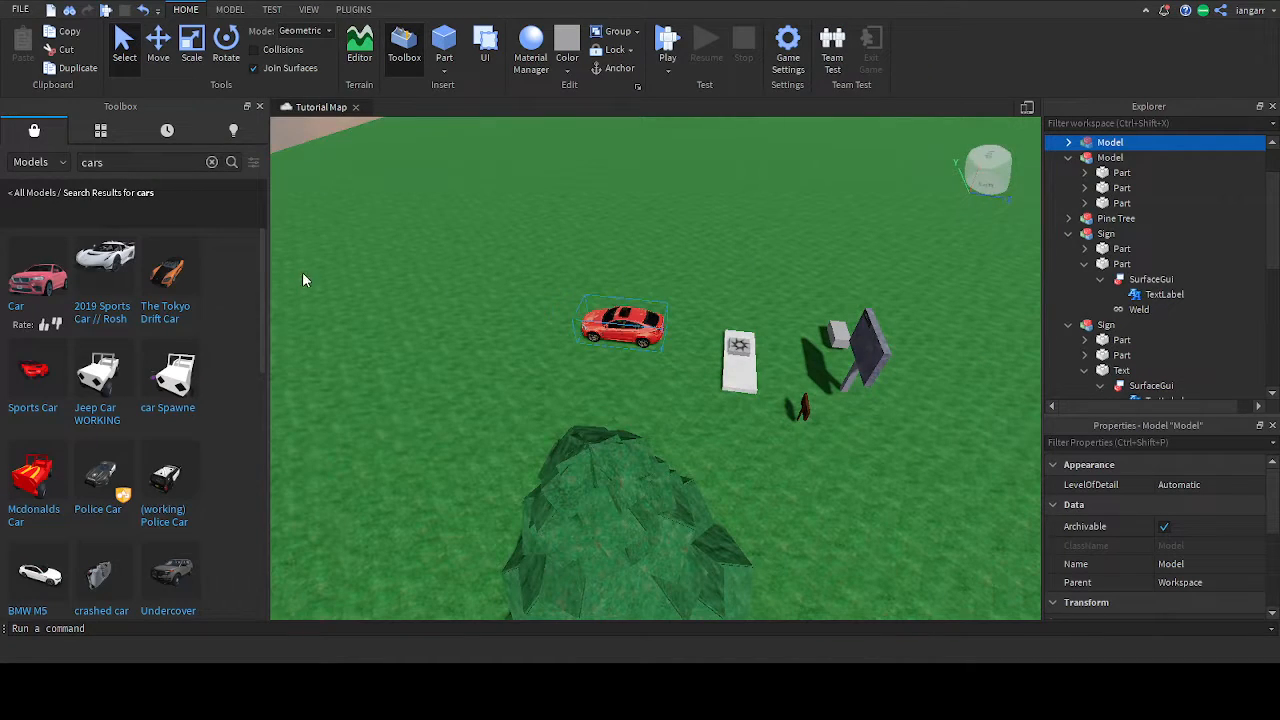
pyautogui.moveTo(414, 284); pyautogui.dragTo(513, 380, button='right')
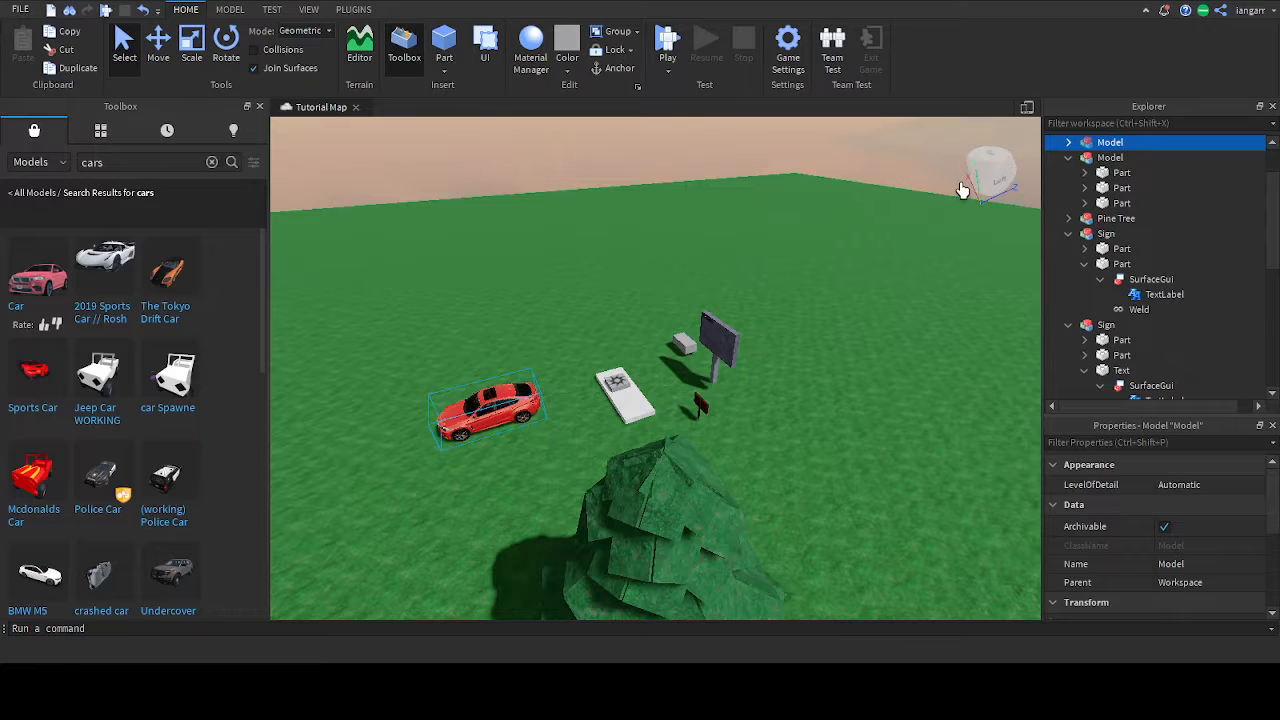
pyautogui.moveTo(416, 376); pyautogui.dragTo(872, 540)
pyautogui.click(855, 389)
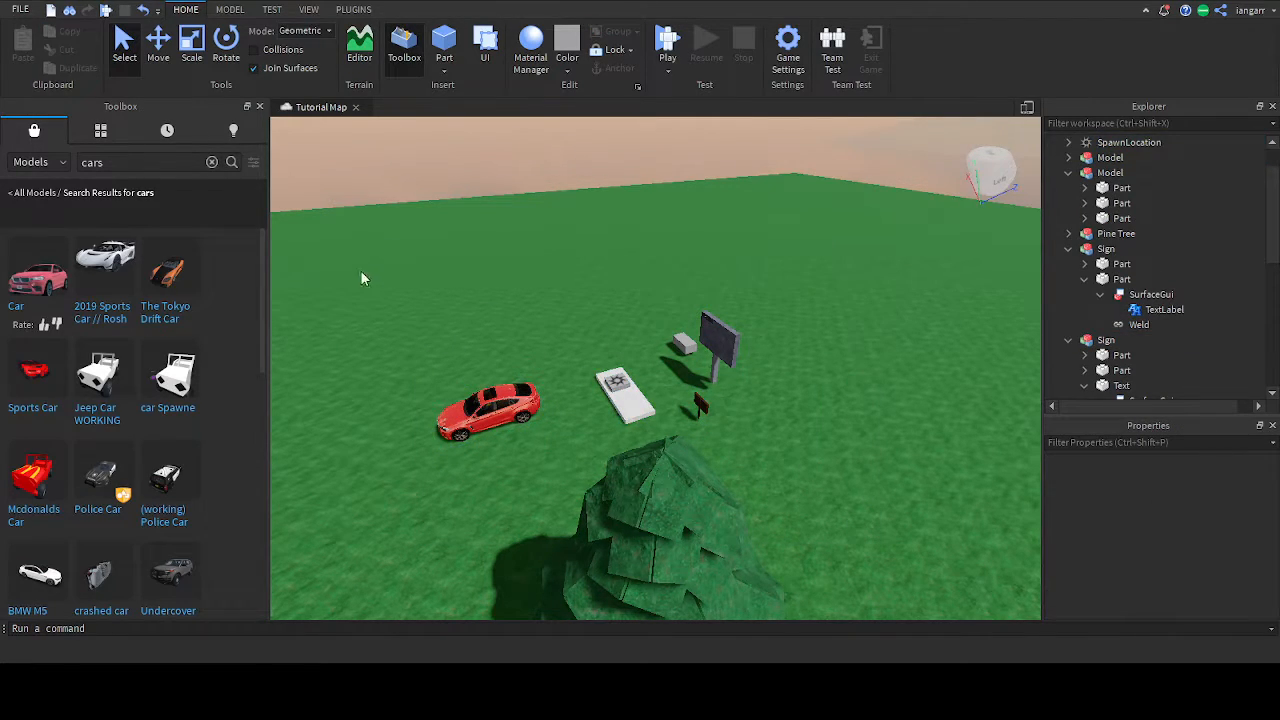
pyautogui.moveTo(360, 224); pyautogui.dragTo(874, 621)
pyautogui.moveTo(817, 392); pyautogui.dragTo(817, 392, button='right')
pyautogui.click(819, 281)
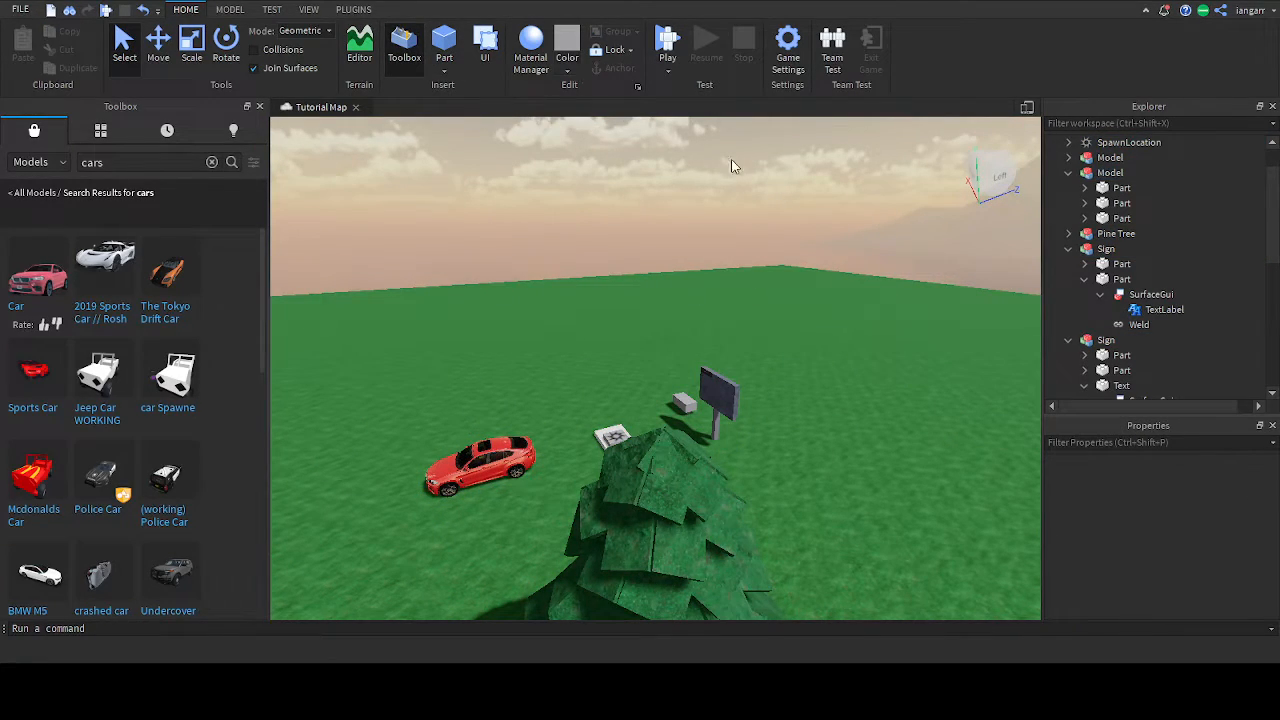
# Examine the Explorer tree and expand the Players service to view its player entry.
pyautogui.scroll(1, 1107, 230)
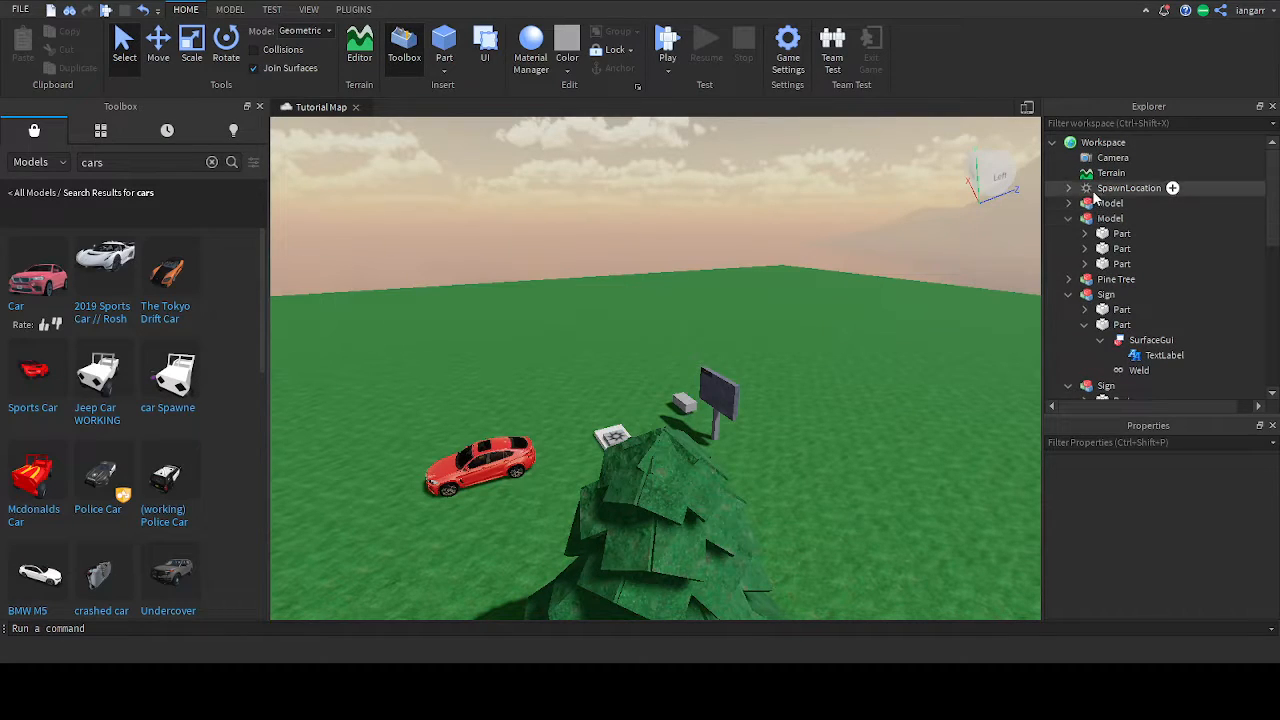
pyautogui.scroll(-5, 1084, 192)
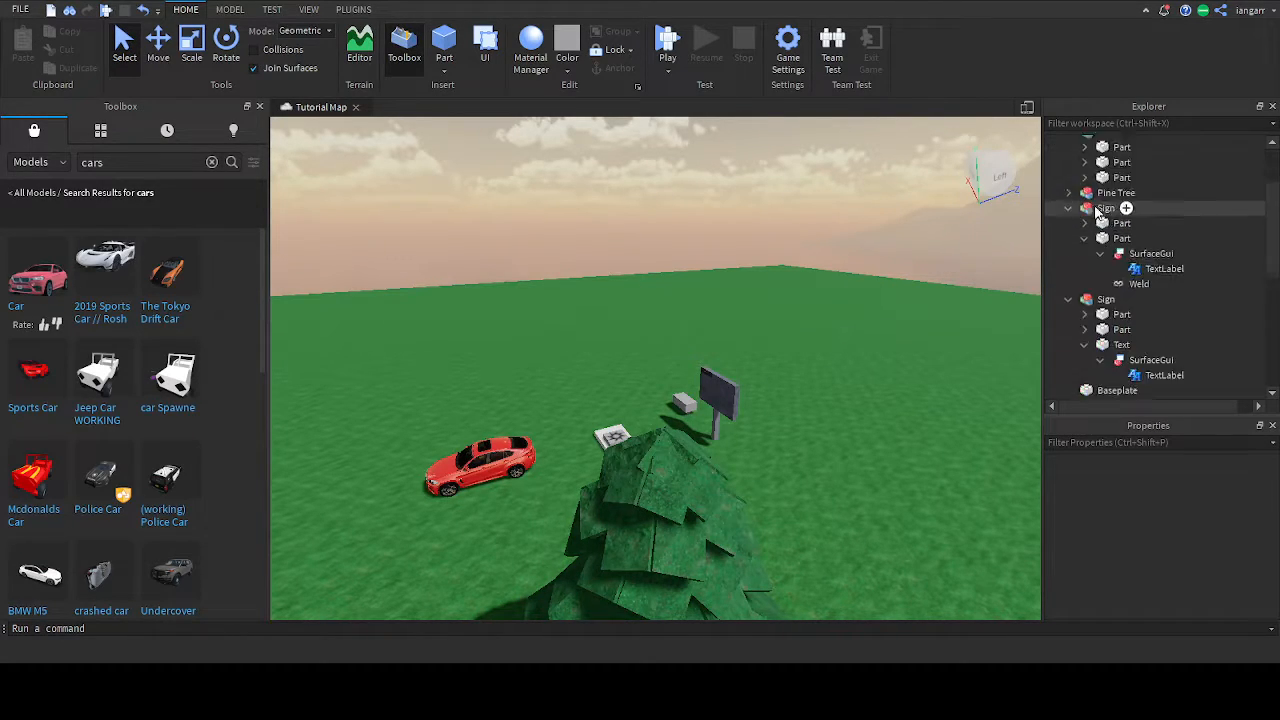
pyautogui.click(1082, 208)
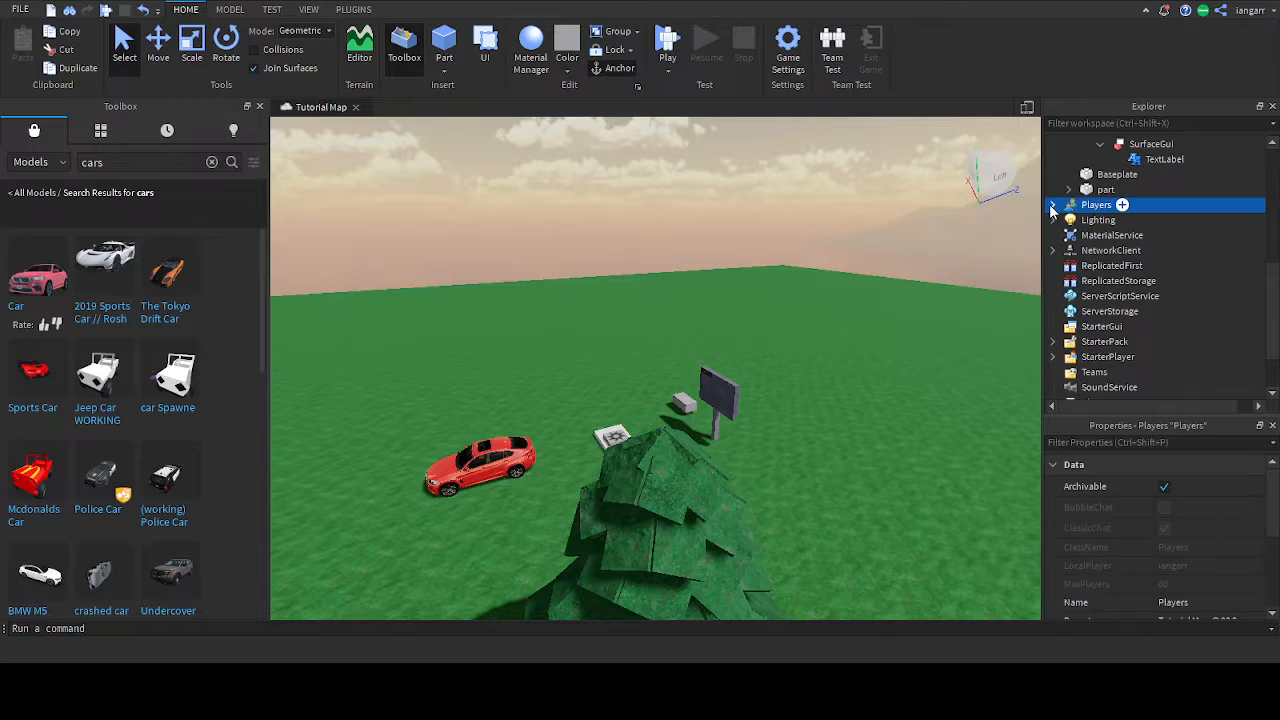
pyautogui.click(1052, 204)
pyautogui.click(1100, 220)
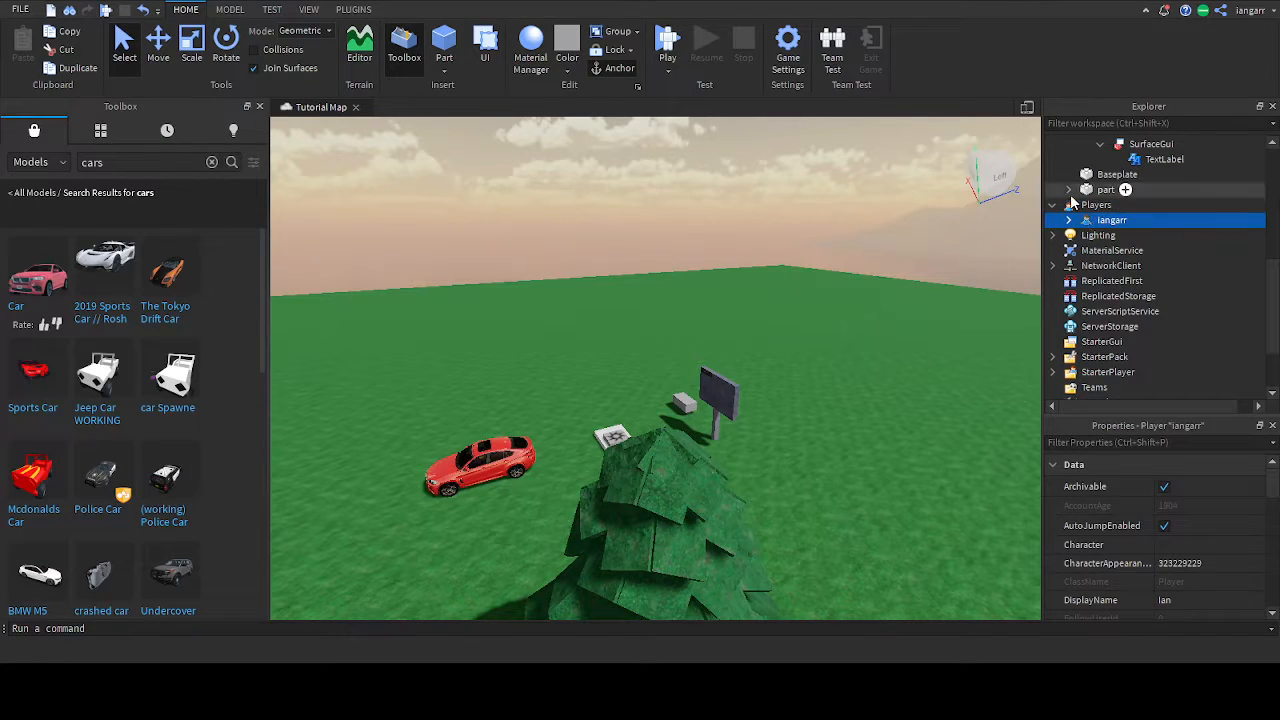
pyautogui.click(1078, 206)
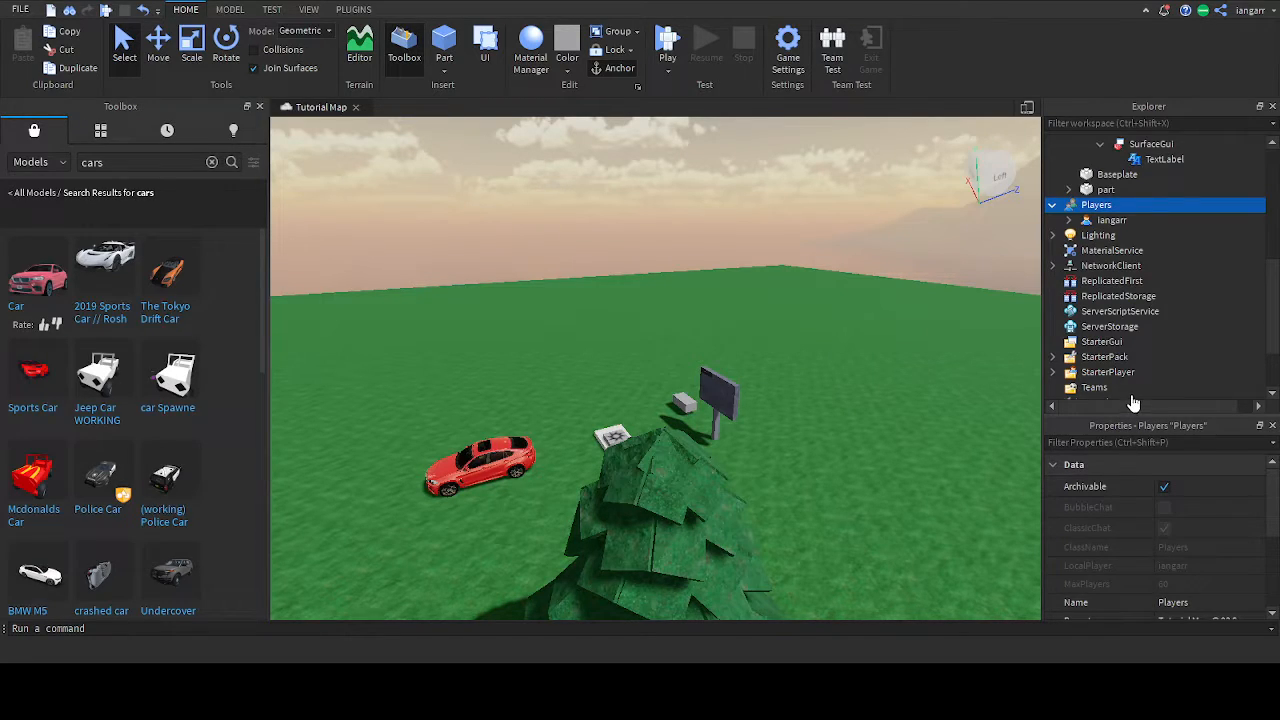
# Try adding an Accessory object under the Players service and delete it again.
pyautogui.click(1109, 263)
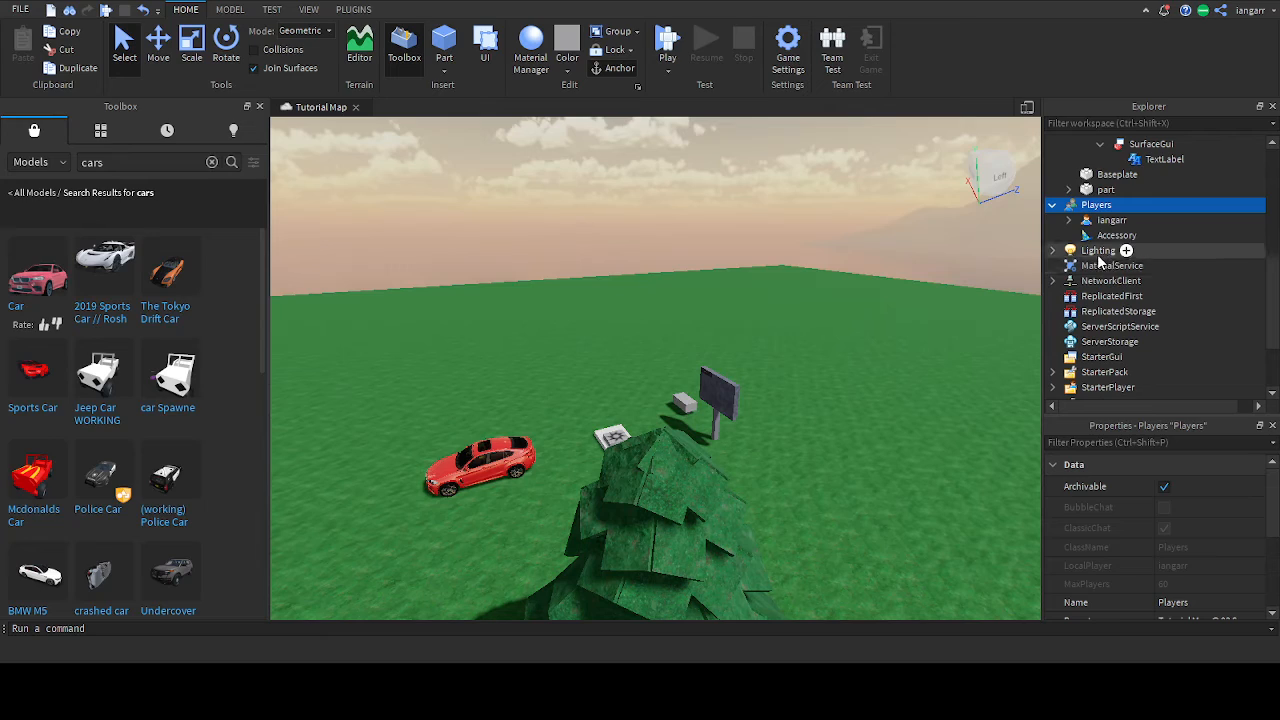
pyautogui.click(1107, 239)
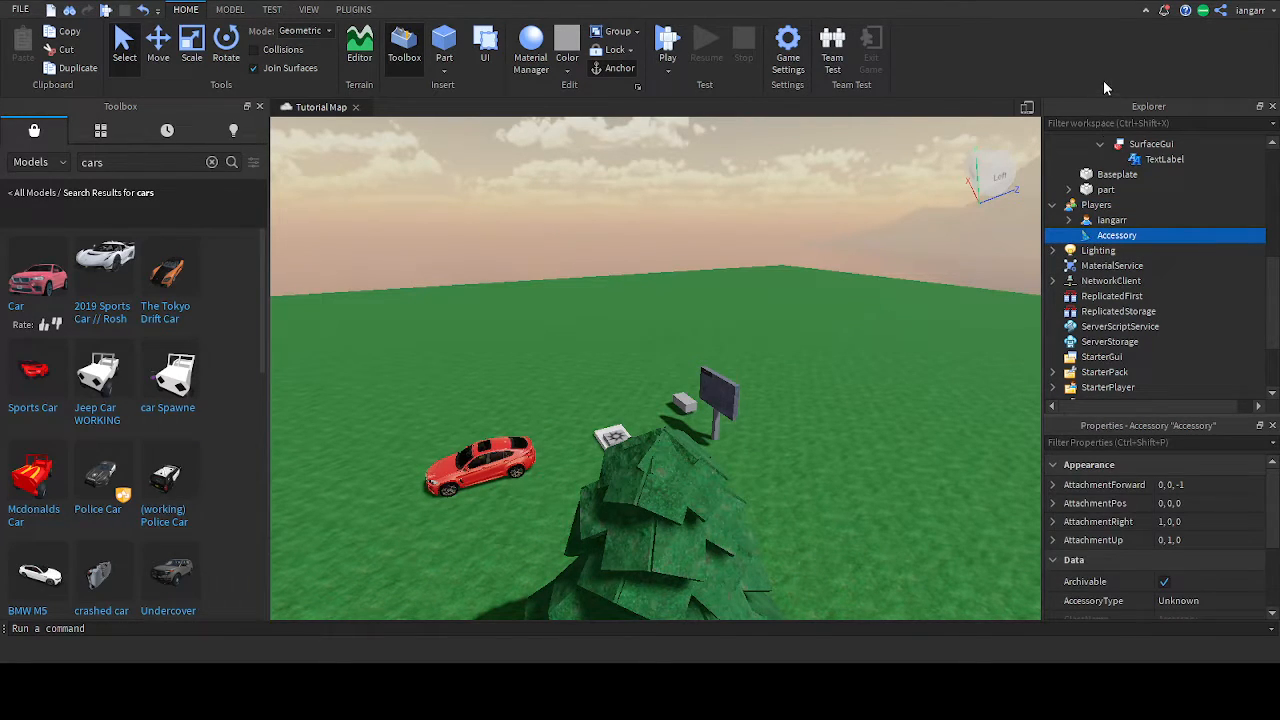
pyautogui.press('Delete')
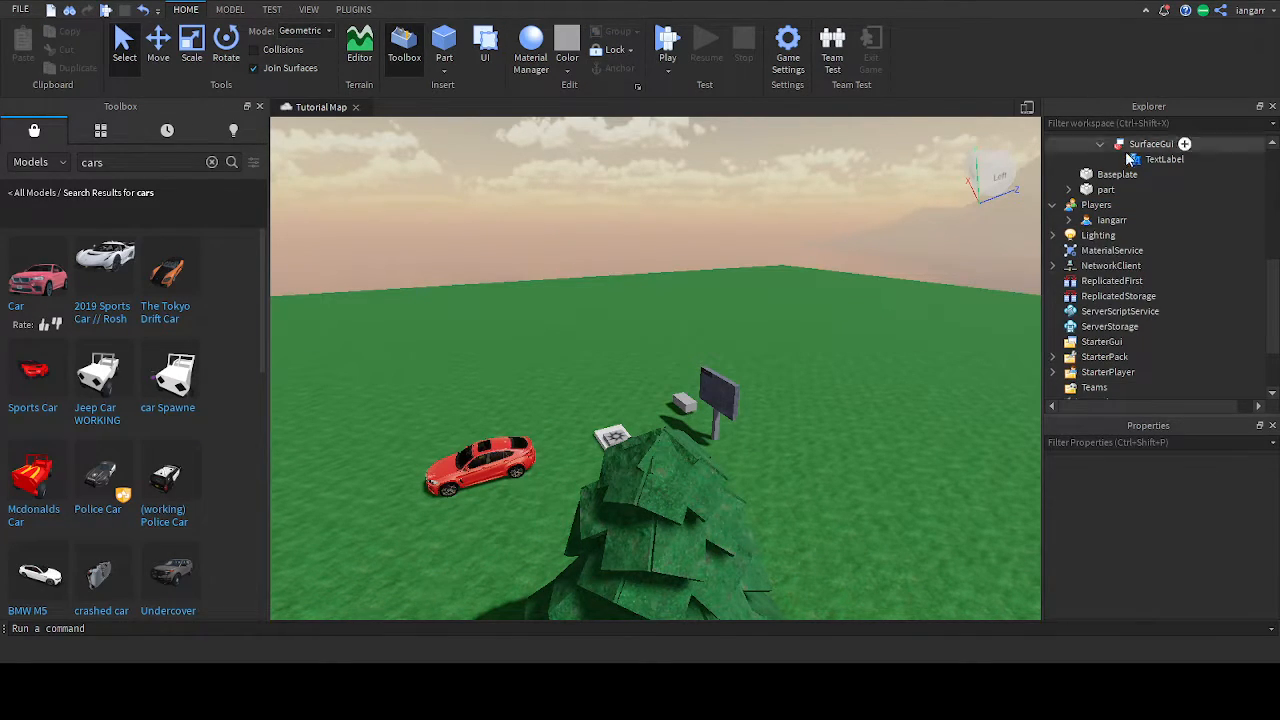
# Collapse the Players service and look inside the StarterPack and StarterPlayer services.
pyautogui.click(1052, 205)
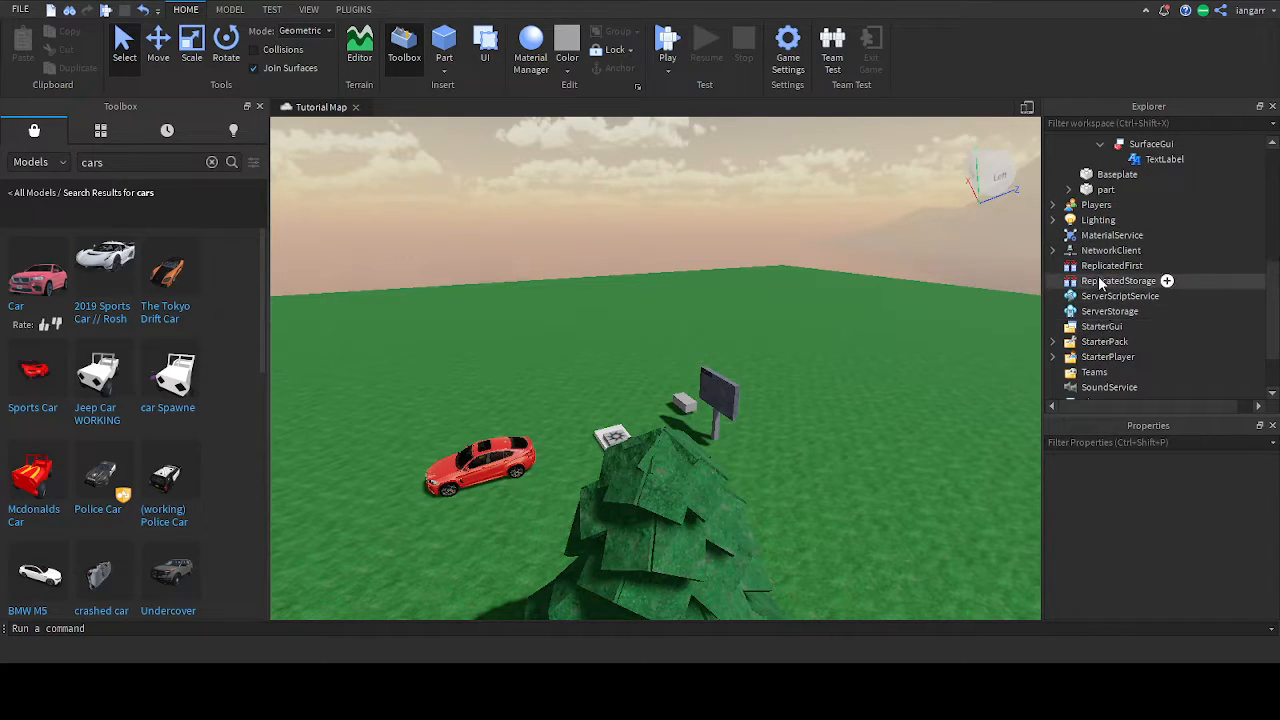
pyautogui.click(1053, 343)
pyautogui.click(1053, 343)
pyautogui.click(1052, 356)
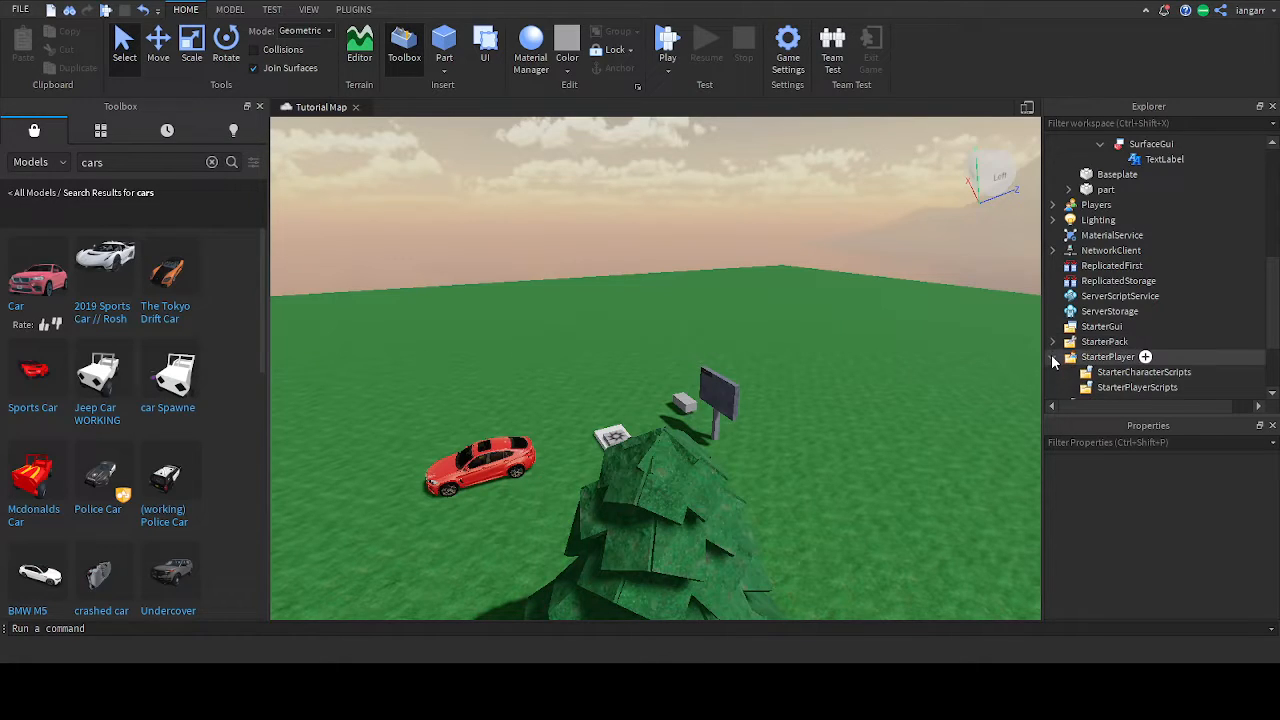
# Examine the properties of StarterCharacterScripts and StarterPlayerScripts under StarterPlayer, clear the selection and view the remaining services.
pyautogui.scroll(-1, 1101, 350)
pyautogui.click(1108, 329)
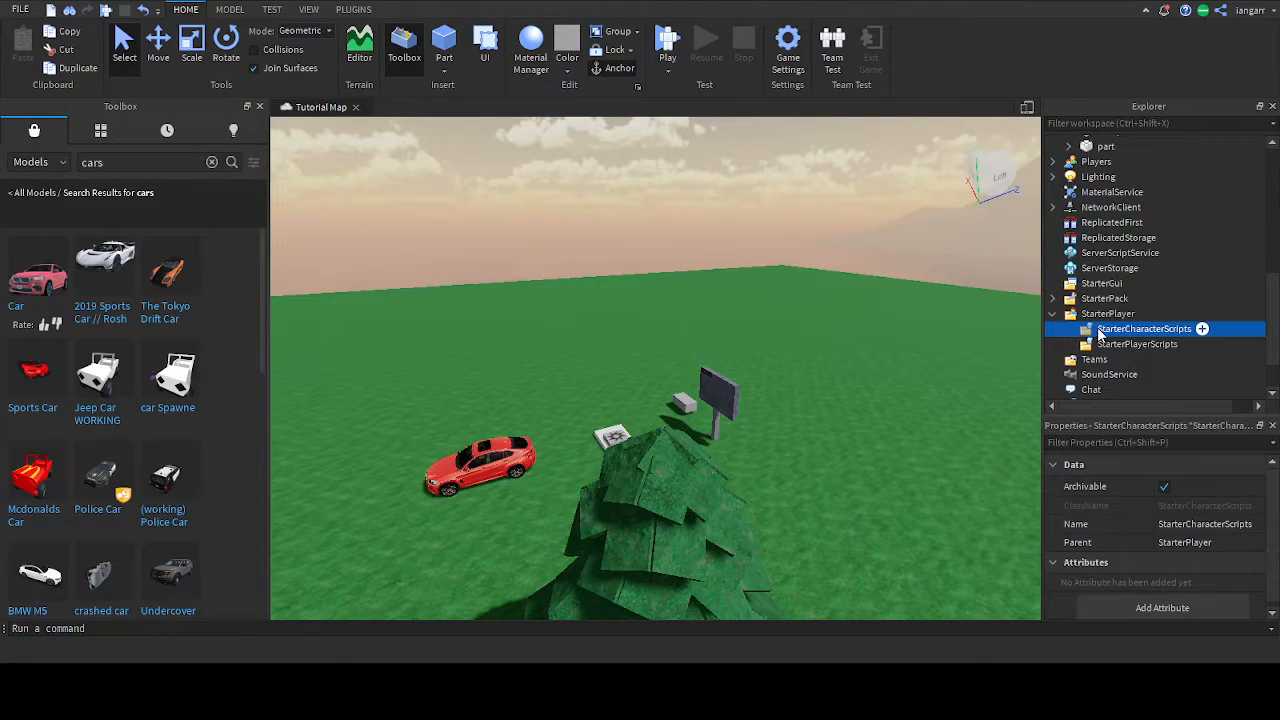
pyautogui.click(1108, 343)
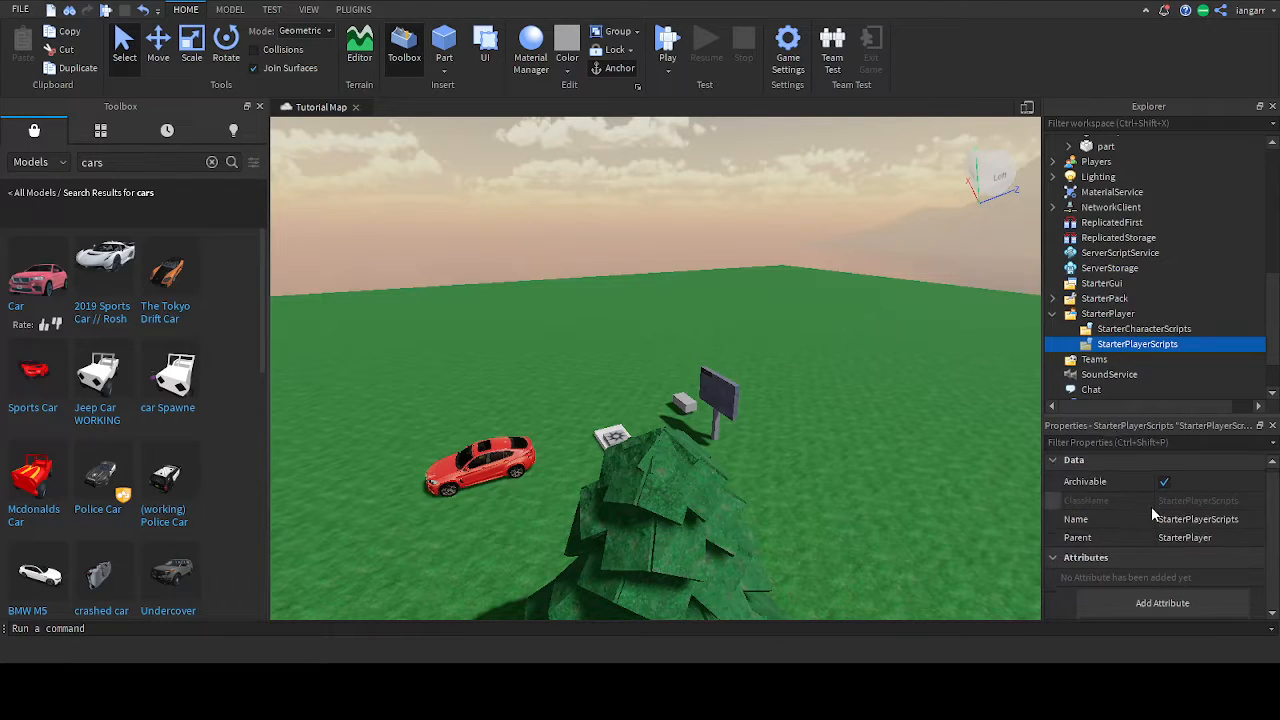
pyautogui.click(1150, 330)
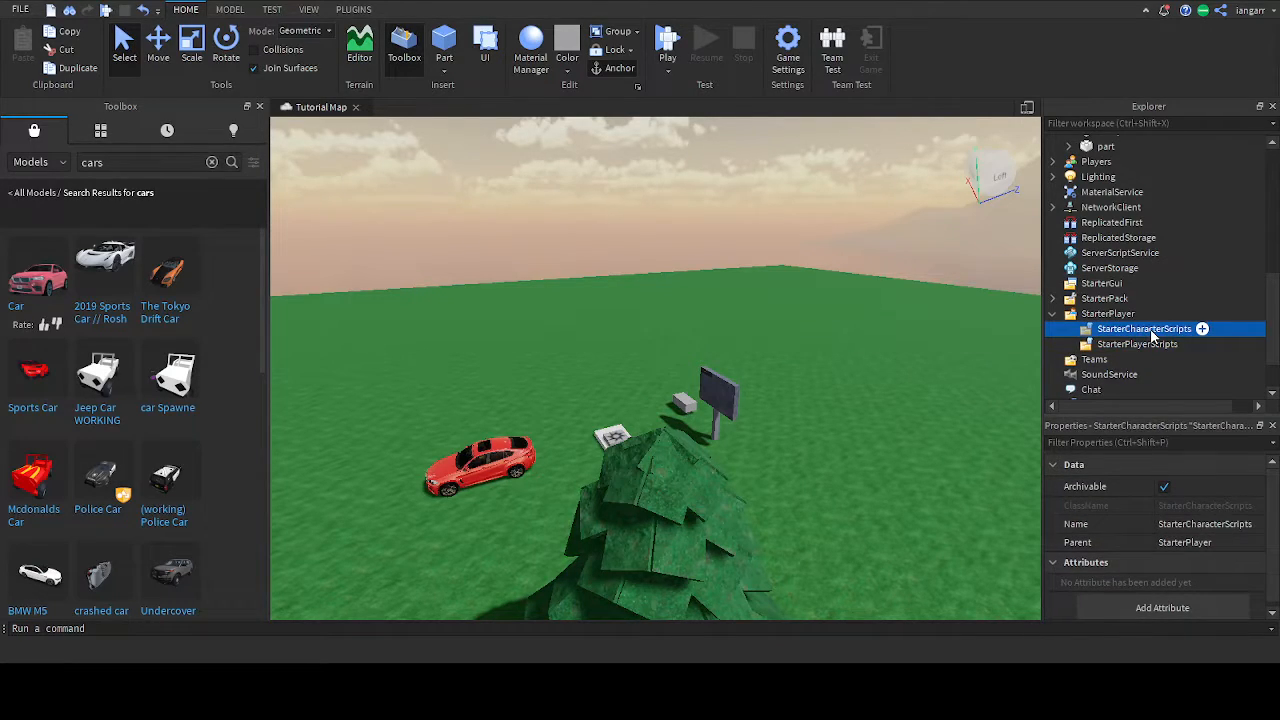
pyautogui.click(1152, 330)
pyautogui.click(1082, 343)
pyautogui.click(1073, 336)
pyautogui.click(1090, 350)
pyautogui.scroll(-2, 1116, 338)
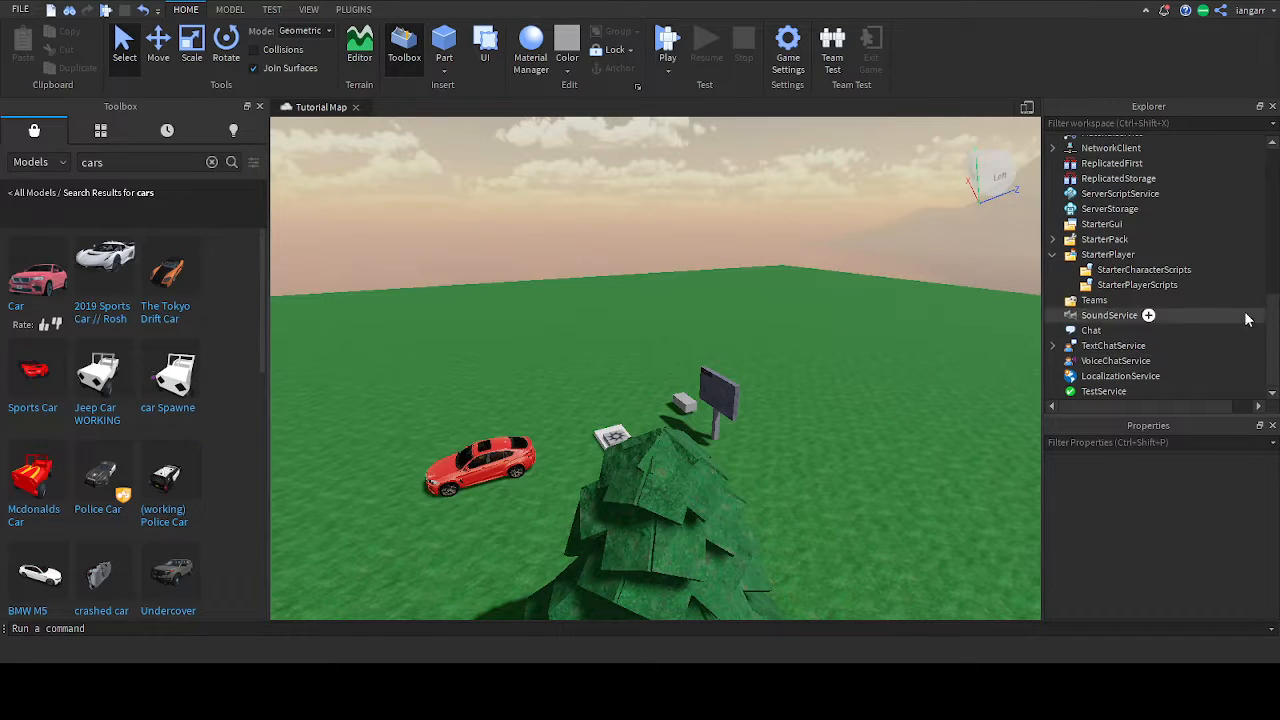
# View the tree, red car, sign and other models together from a distance across the baseplate.
pyautogui.press('d')
pyautogui.moveTo(914, 297); pyautogui.dragTo(914, 297, button='right')
pyautogui.press('a')
pyautogui.press('a')
pyautogui.press('s')
pyautogui.press('a')
pyautogui.moveTo(694, 290); pyautogui.dragTo(709, 288, button='right')
pyautogui.press('a')
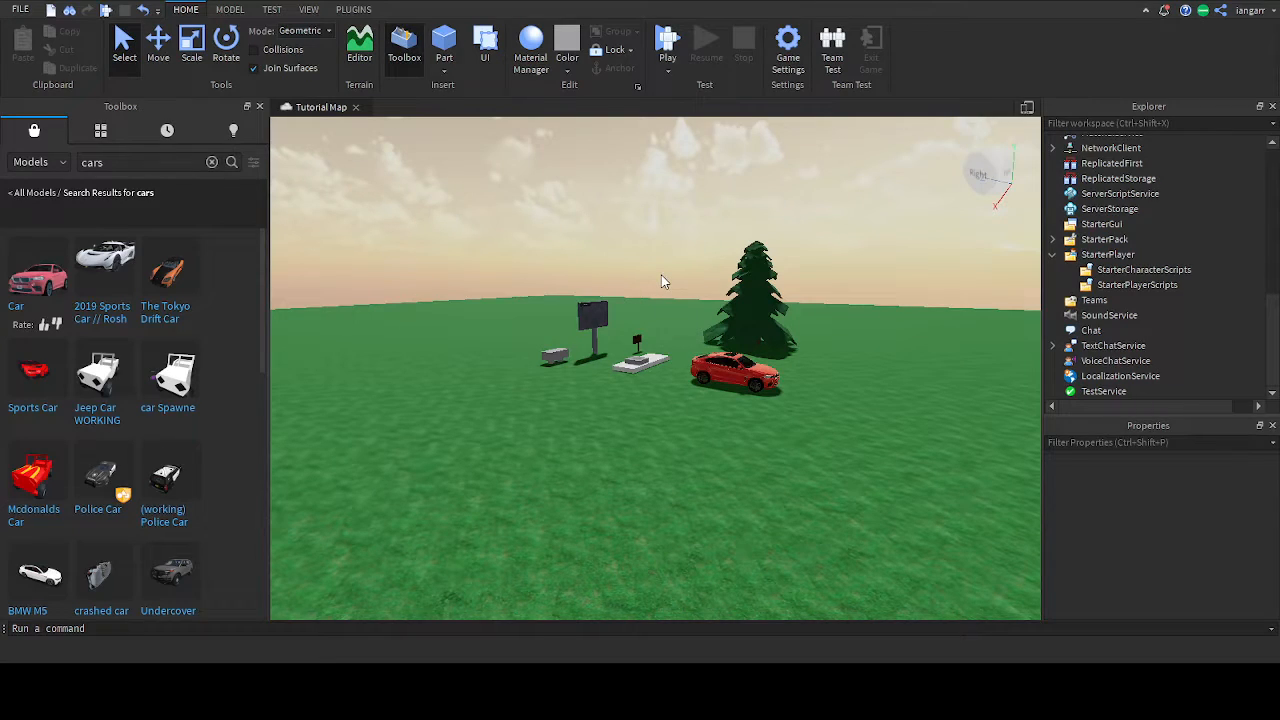